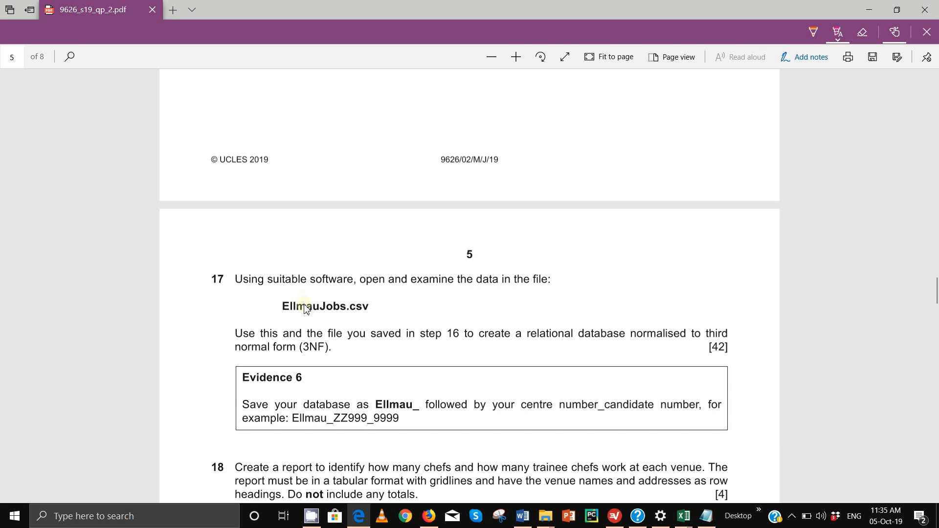
- Bring the Worked Files folder forward and open the EllmauJobs spreadsheet in Excel
mouse_move(545, 516)
click(526, 482)
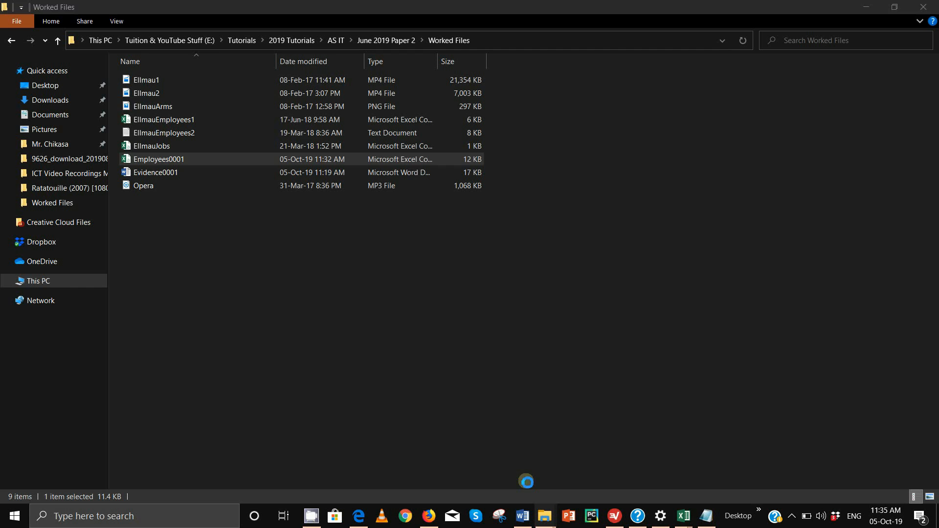
click(206, 221)
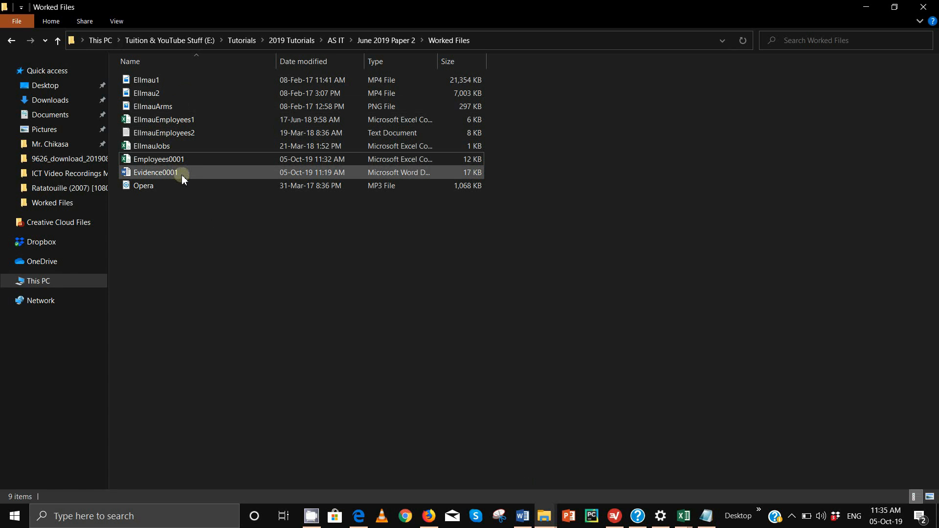
double_click(186, 155)
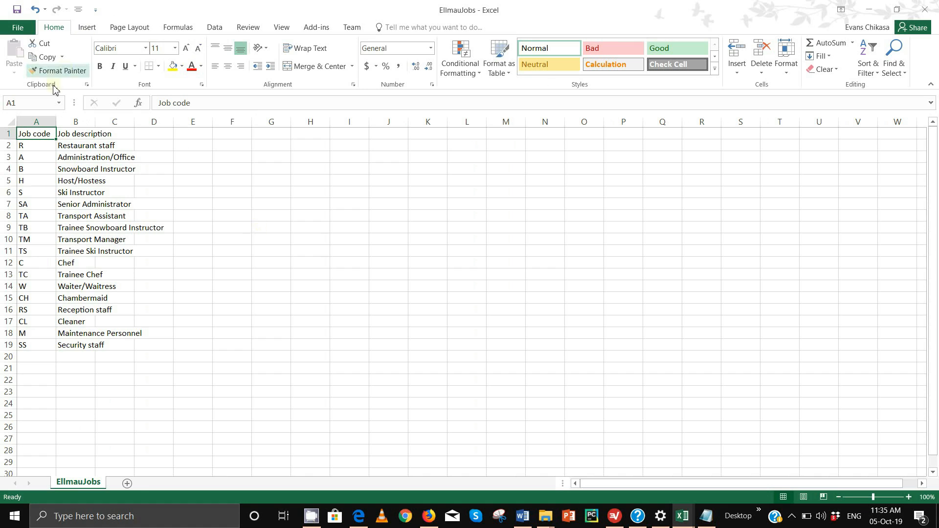
- Autofit all EllmauJobs columns to their contents
click(11, 121)
double_click(56, 127)
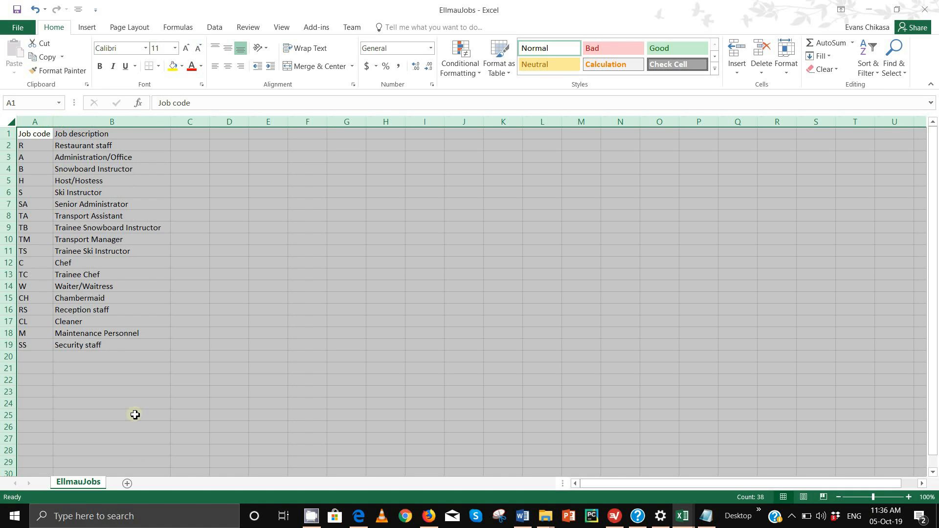
click(35, 134)
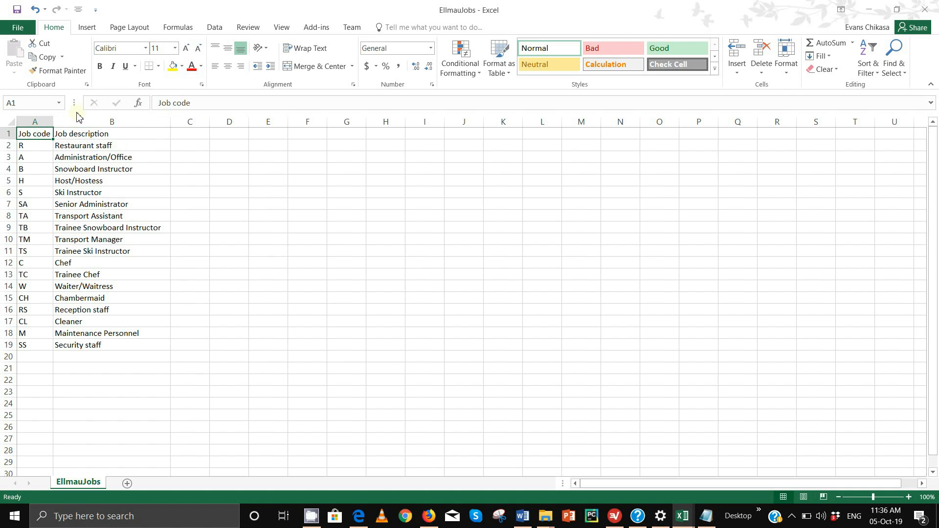
- Rename the A1 and B1 headings to JobCode and JobDescription, then save the workbook
click(181, 104)
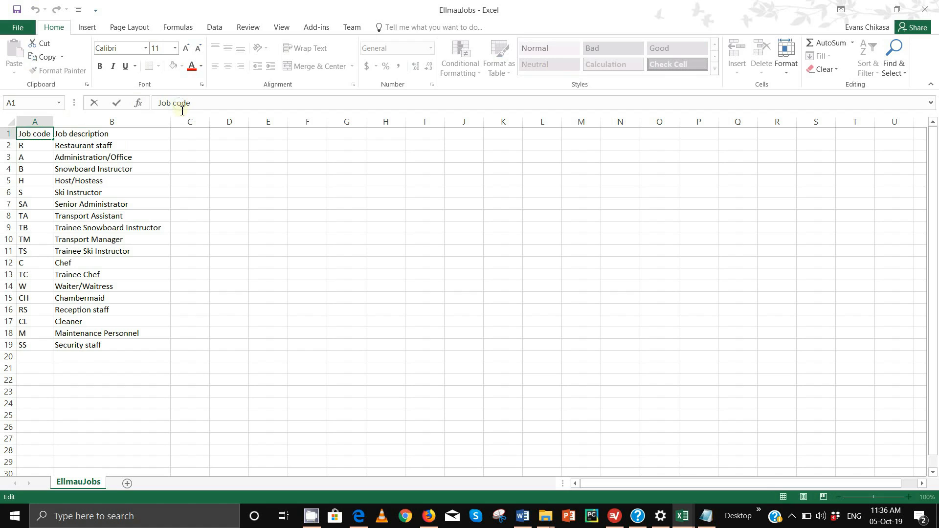
key(BackSpace)
key(BackSpace)
text(C)
click(130, 133)
click(172, 104)
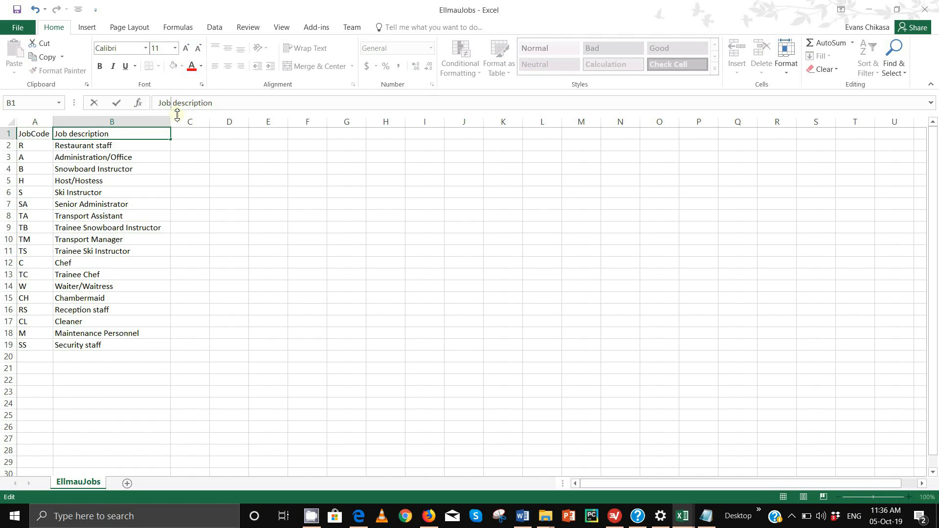
key(BackSpace)
key(BackSpace)
key(BackSpace)
key(BackSpace)
text(Job)
key(Delete)
text(S)
key(BackSpace)
text(D)
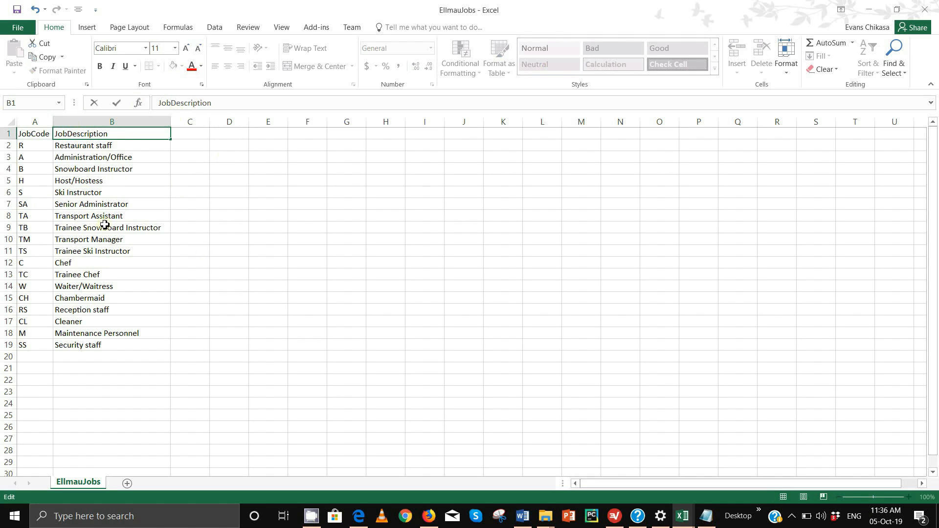
click(9, 120)
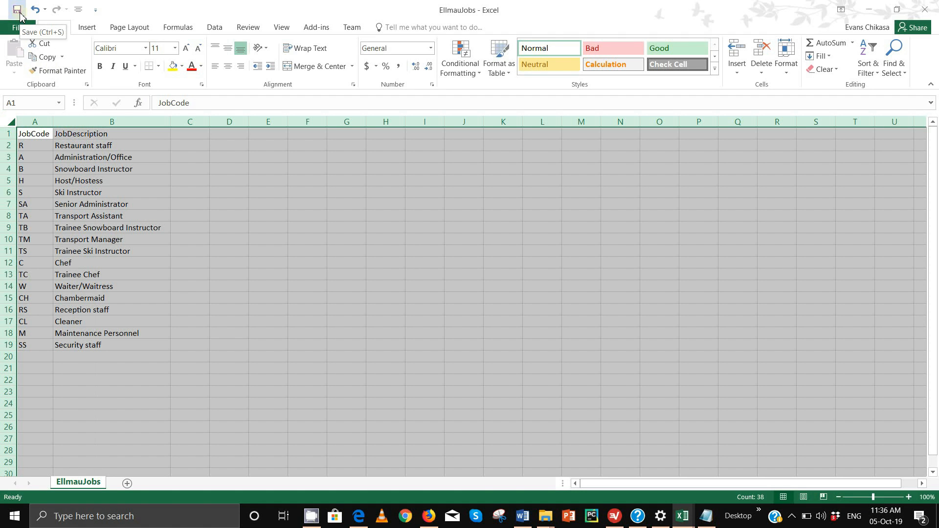
click(18, 9)
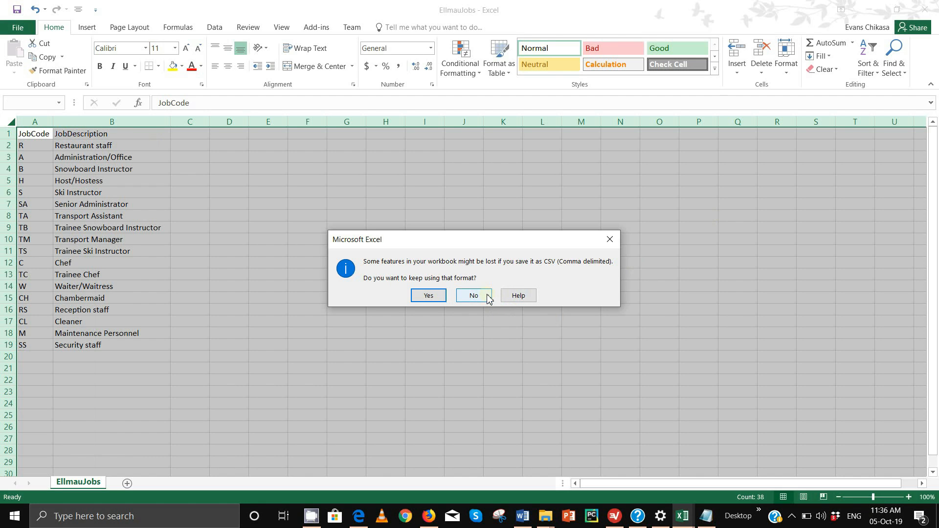
- Save the job list as Jobs0001 in Worked Files, keeping CSV (Comma delimited) format
click(610, 240)
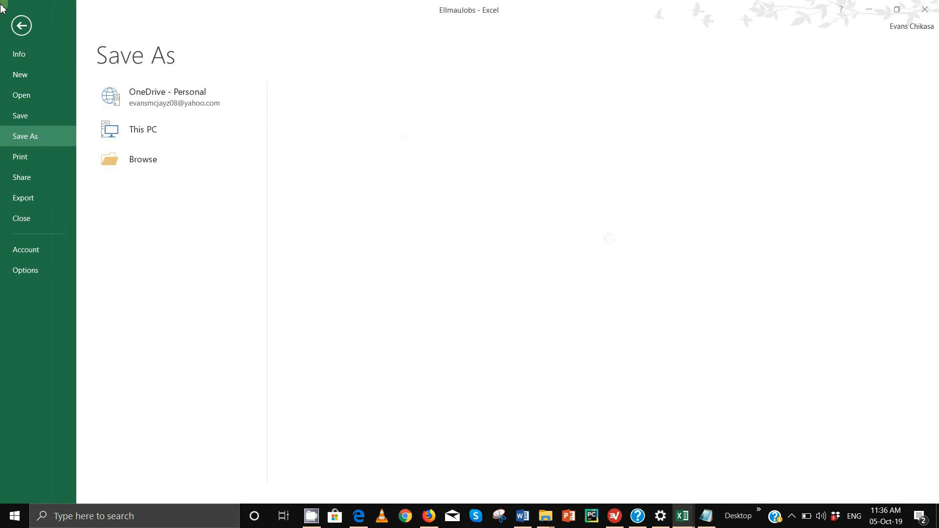
click(313, 128)
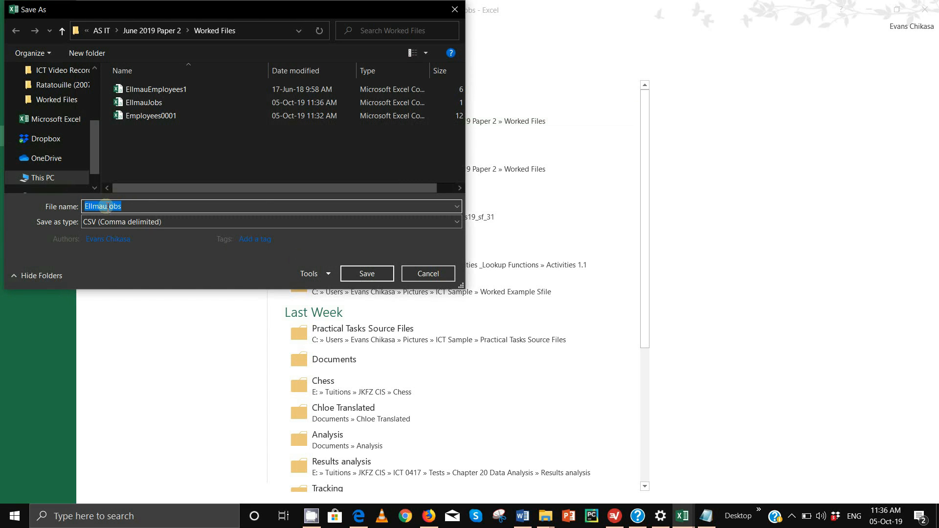
key(BackSpace)
key(BackSpace)
key(BackSpace)
key(BackSpace)
key(BackSpace)
key(BackSpace)
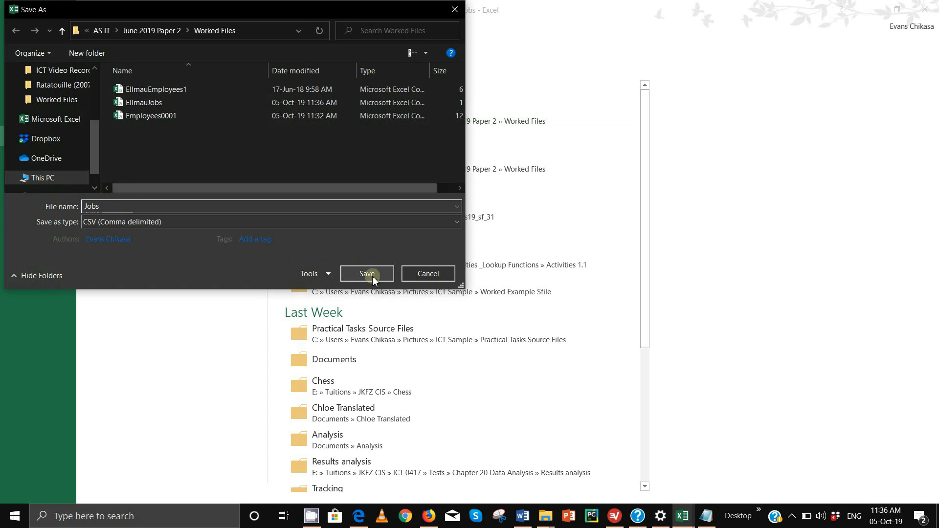
click(175, 208)
text(0001)
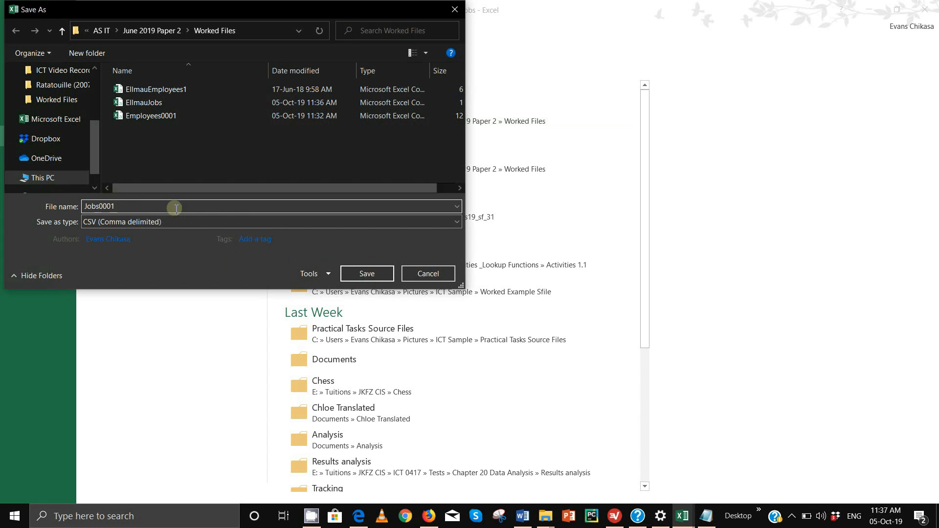
click(376, 276)
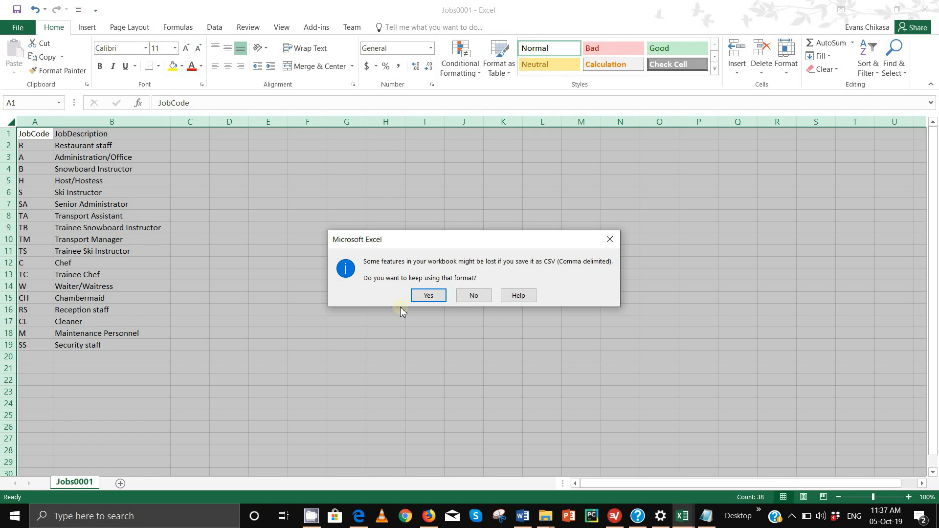
click(426, 295)
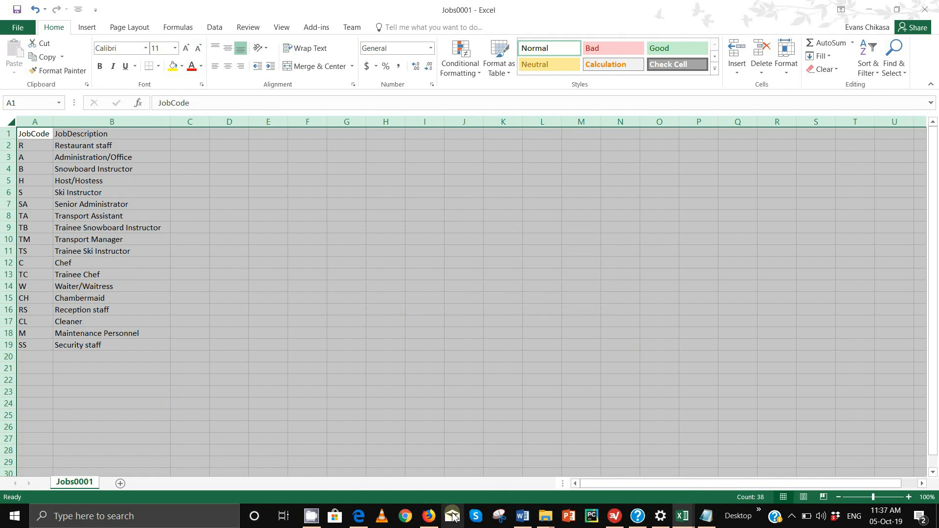
- Highlight 'relational database' in question 17 of the exam PDF, then return to Employees0001
click(359, 517)
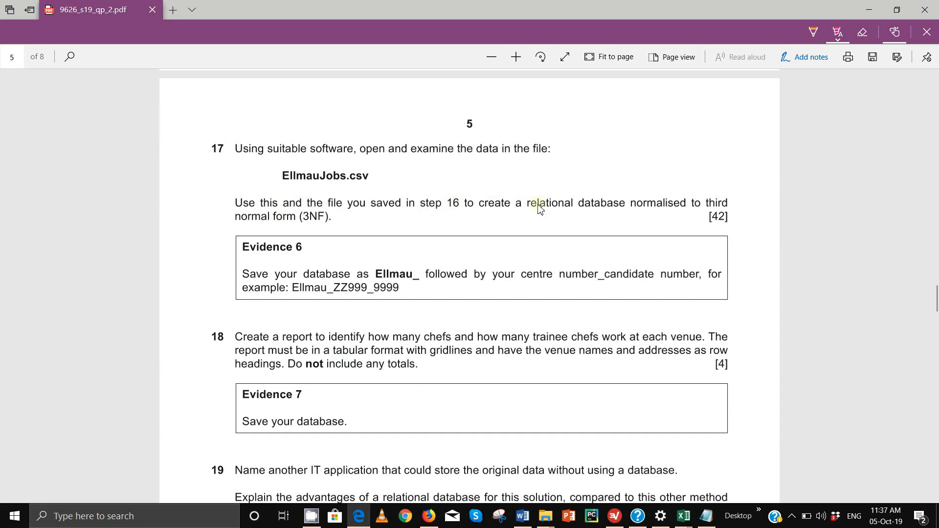
drag(528, 205, 628, 207)
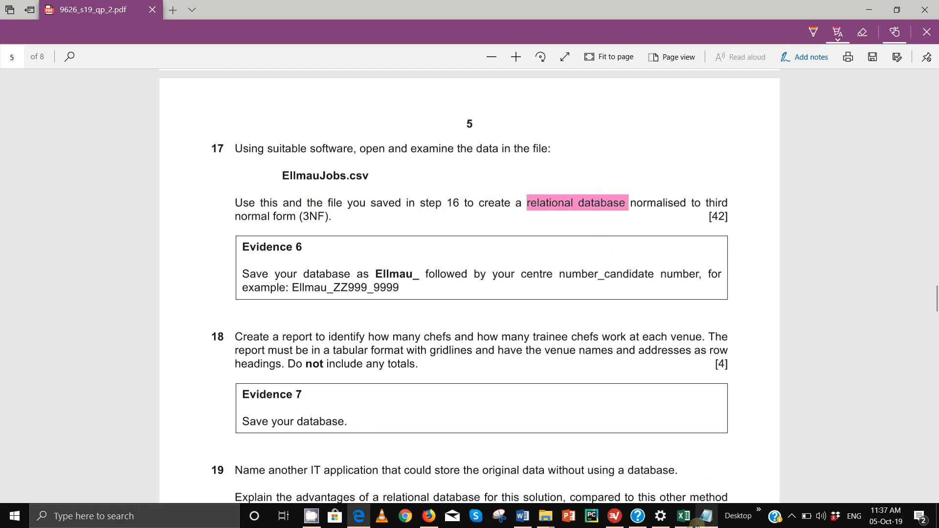
mouse_move(686, 525)
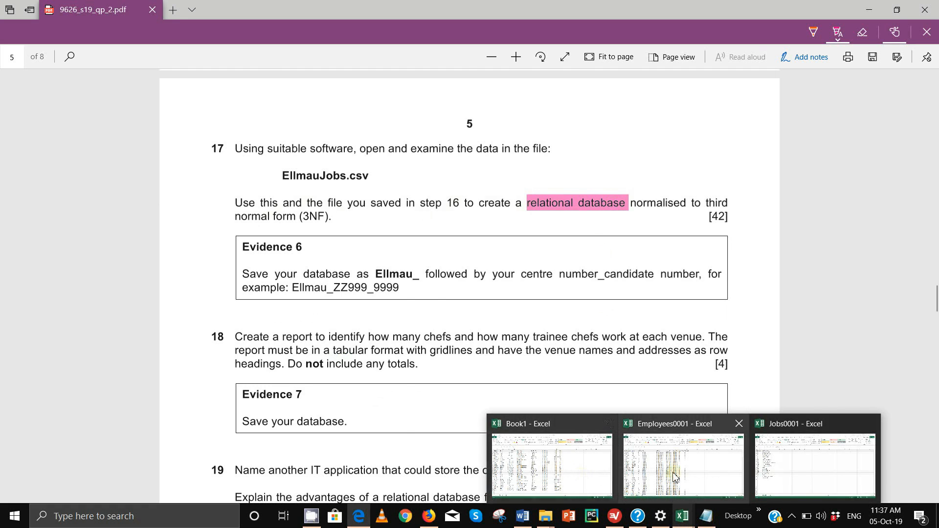
click(629, 429)
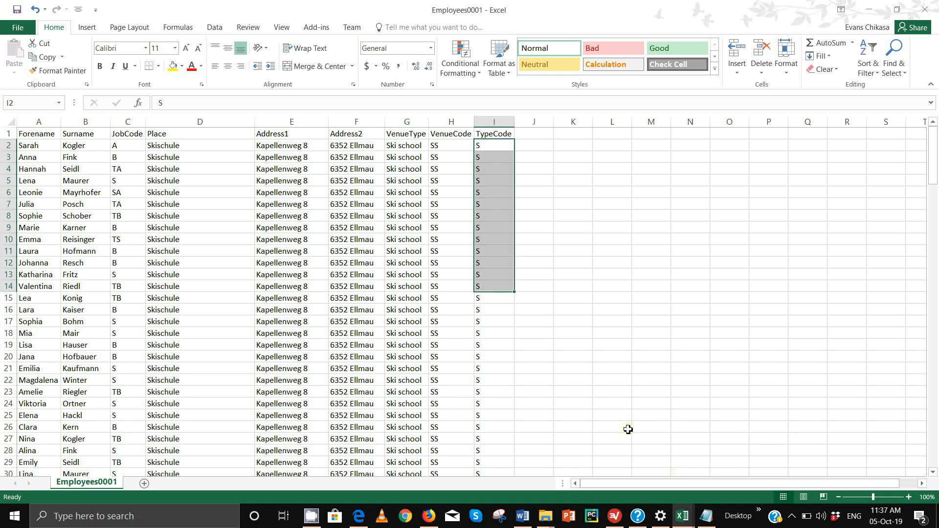
- Inspect the Employees0001 field columns from Forename through Address1
click(8, 118)
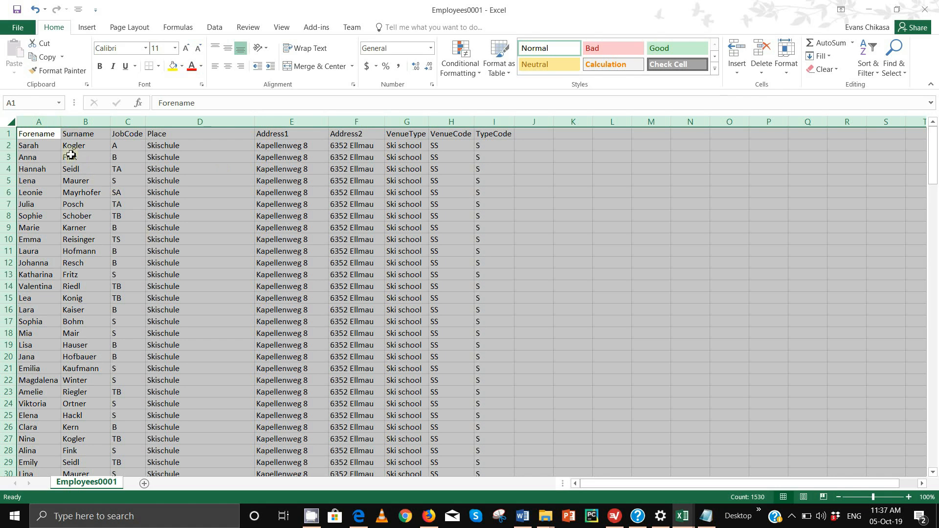
drag(50, 122, 124, 123)
click(123, 123)
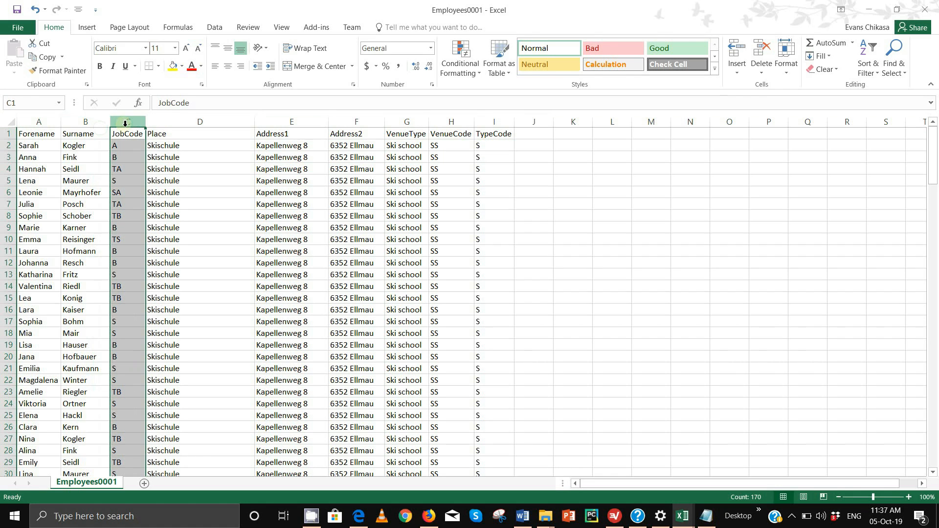
drag(194, 122, 479, 125)
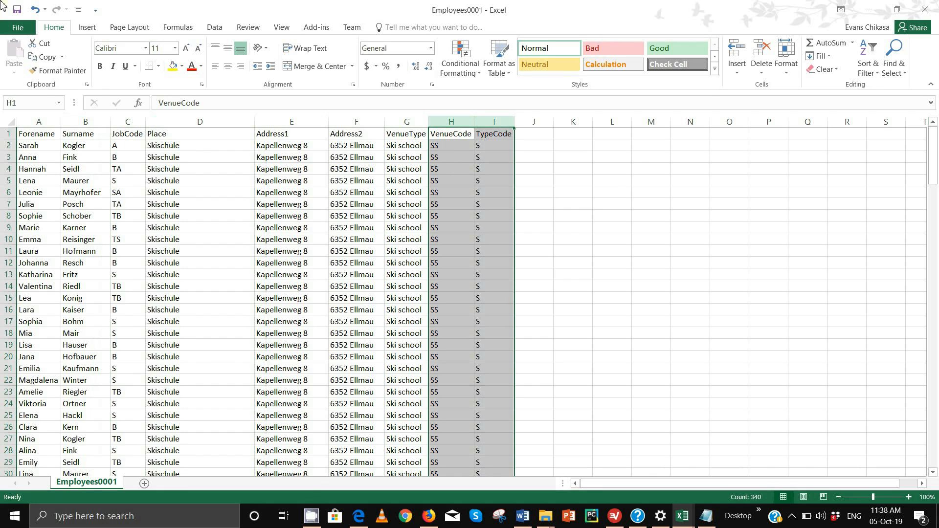
- Check the first employee's JobCode, Place, Address1, Address2, VenueType and VenueCode values
click(6, 149)
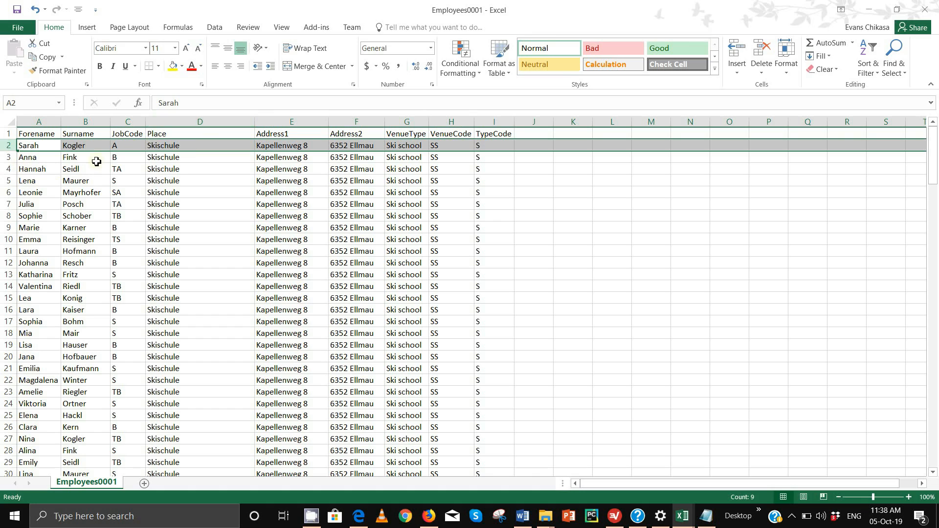
click(135, 145)
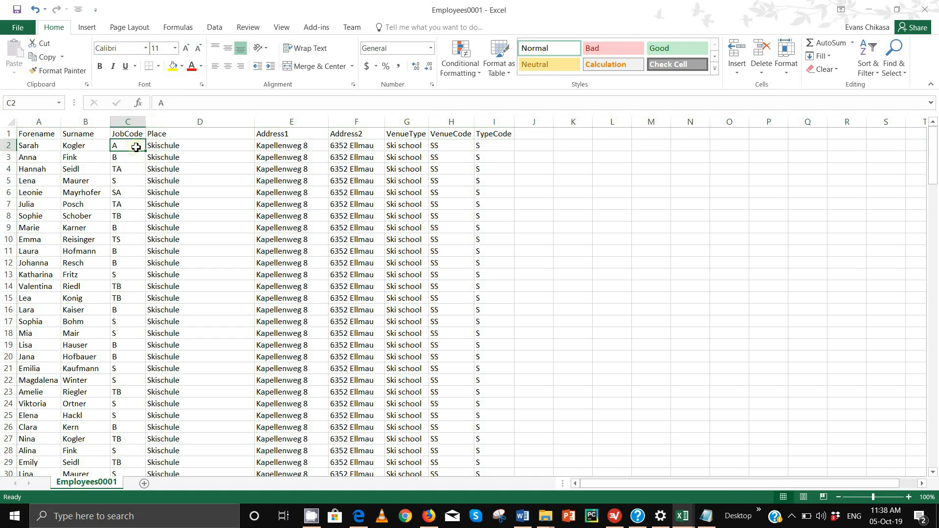
click(171, 146)
click(275, 146)
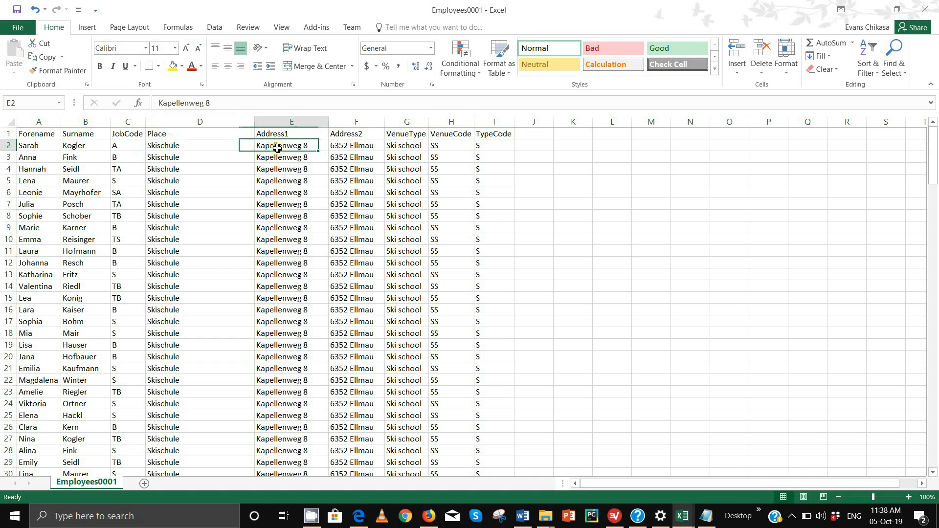
click(363, 145)
click(420, 147)
click(461, 149)
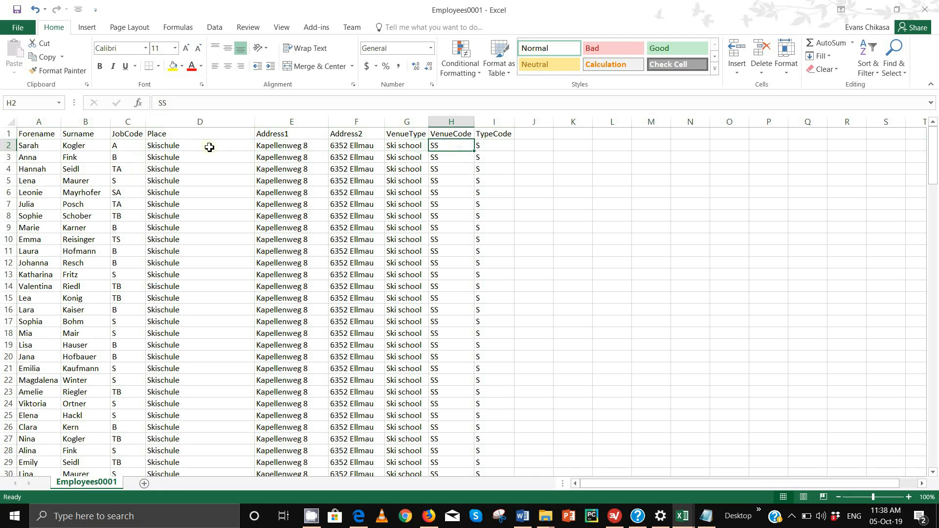
- Select employee rows 2 to 170 by dragging down the row headers
click(9, 146)
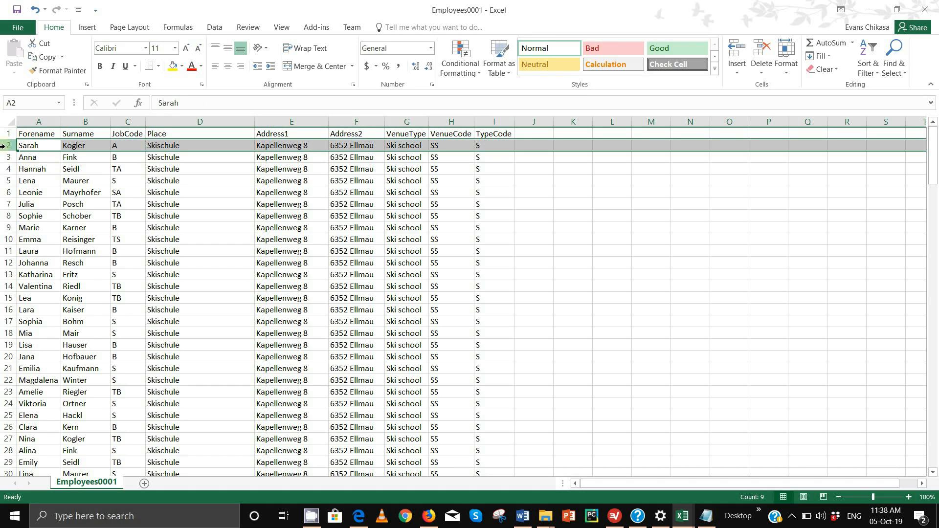
drag(9, 147, 3, 175)
drag(3, 408, 6, 451)
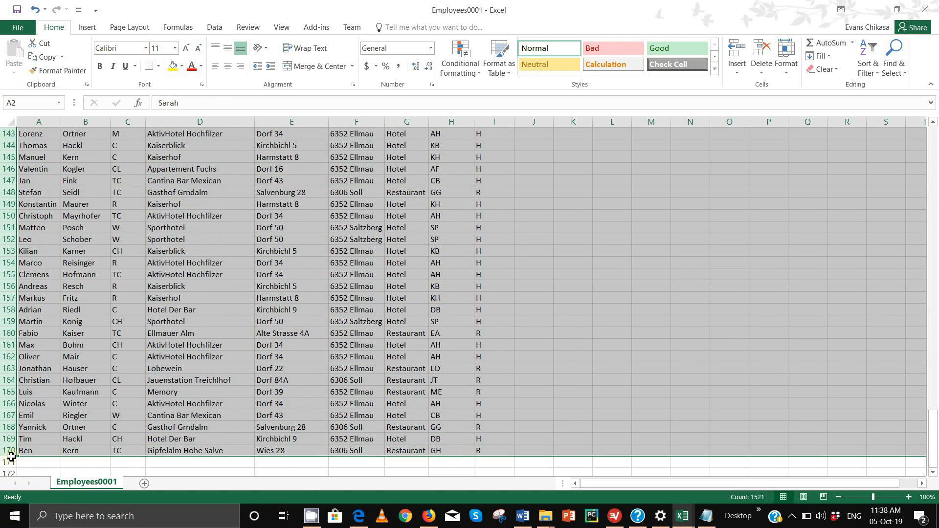
- Delete the selected employee rows, then undo with Ctrl+Z to restore them
right_click(7, 450)
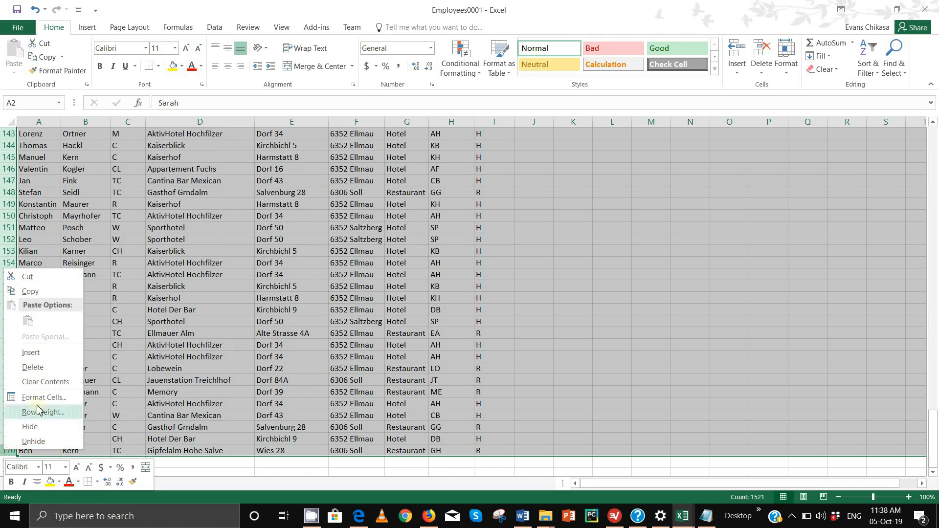
click(32, 368)
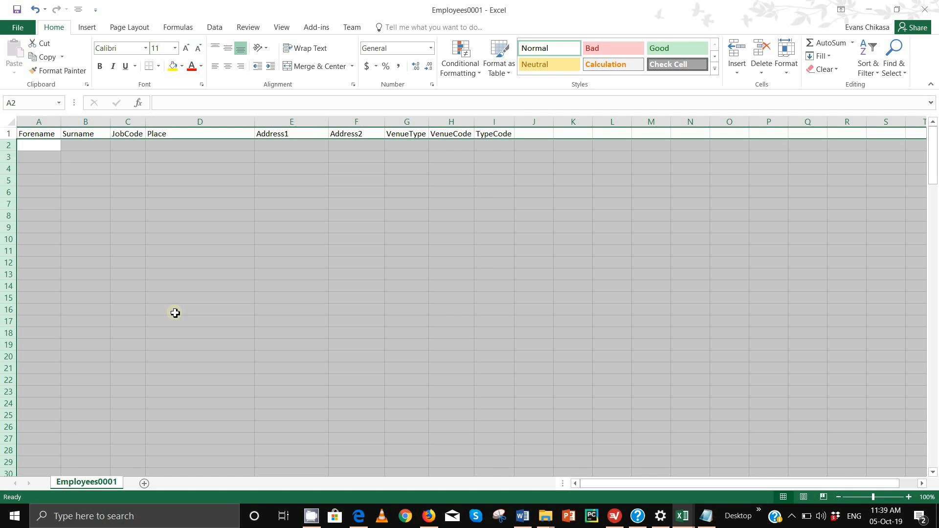
key(ctrl+z)
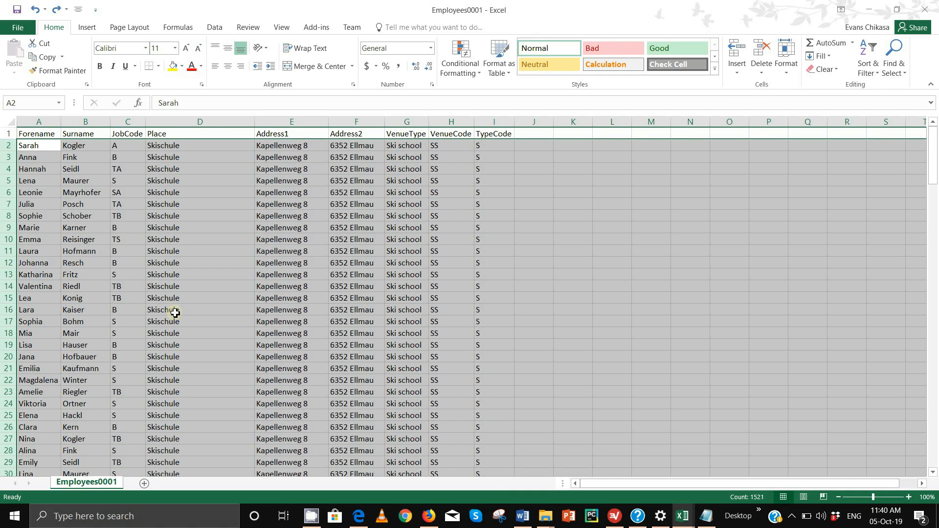
drag(38, 146, 80, 149)
key(Delete)
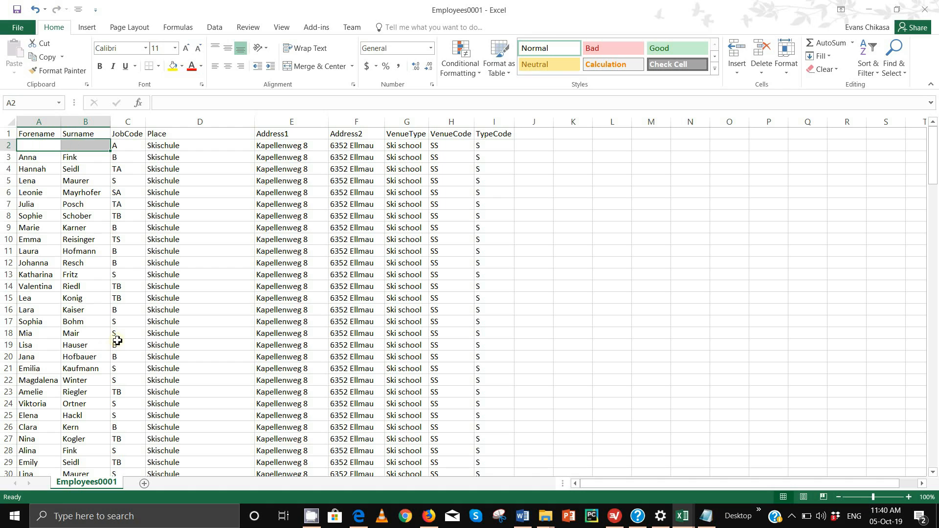
drag(126, 146, 490, 147)
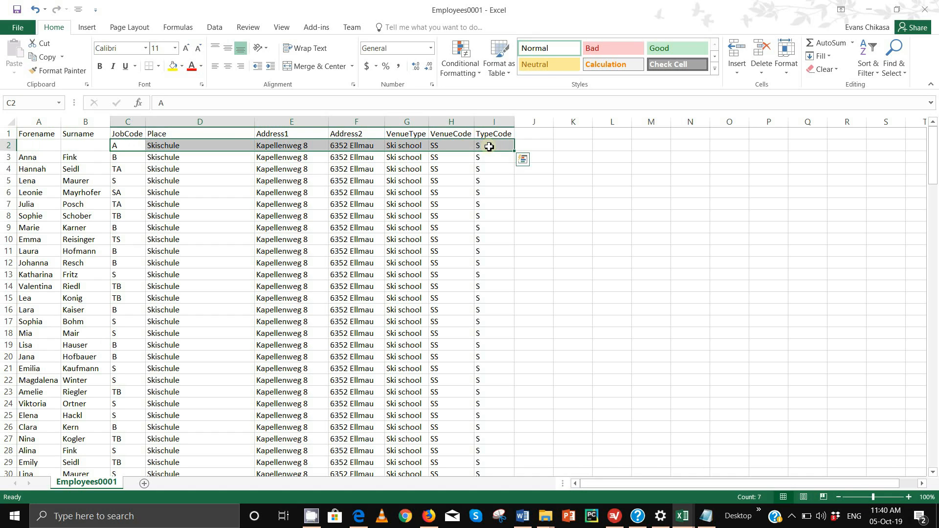
key(ctrl+z)
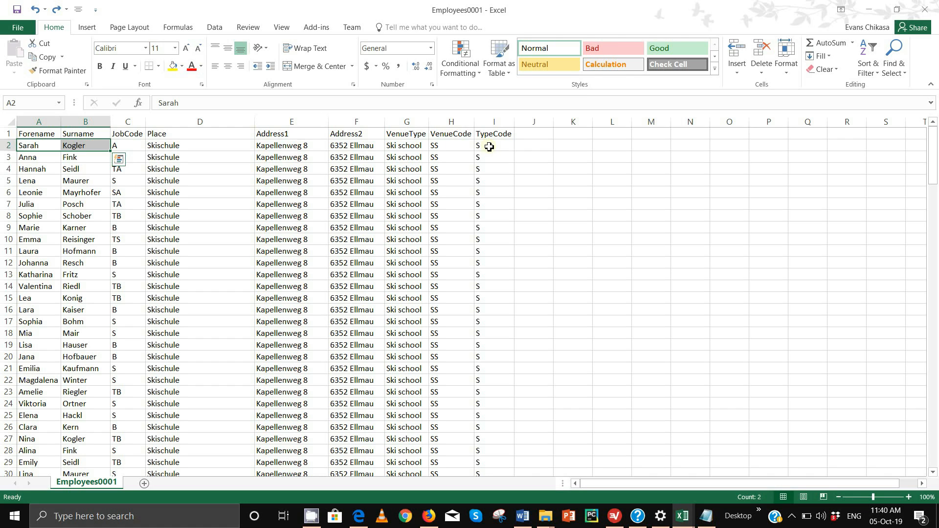
scroll(489, 147, down, 20)
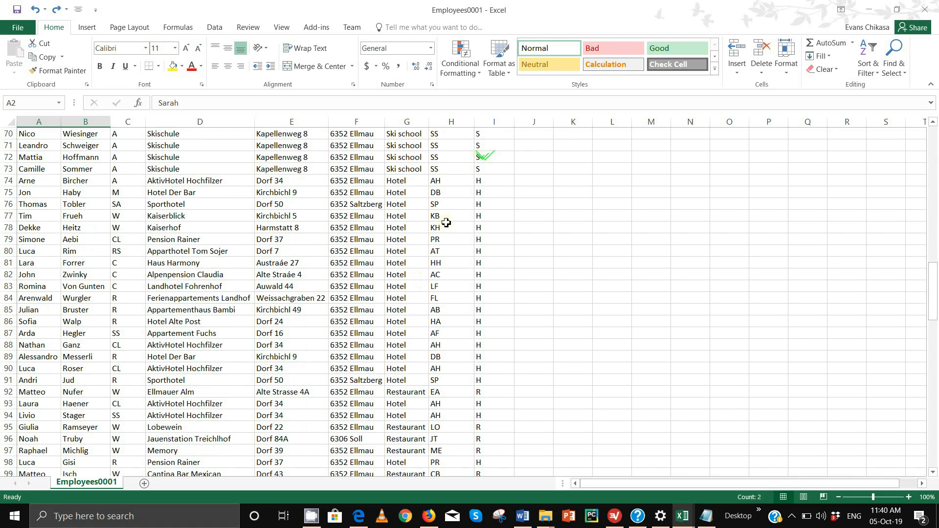
scroll(267, 386, down, 19)
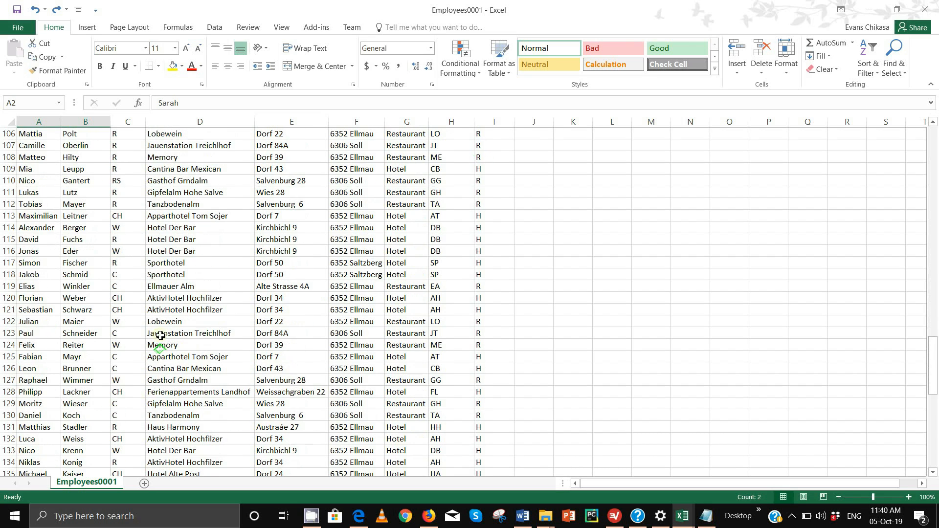
scroll(171, 325, down, 6)
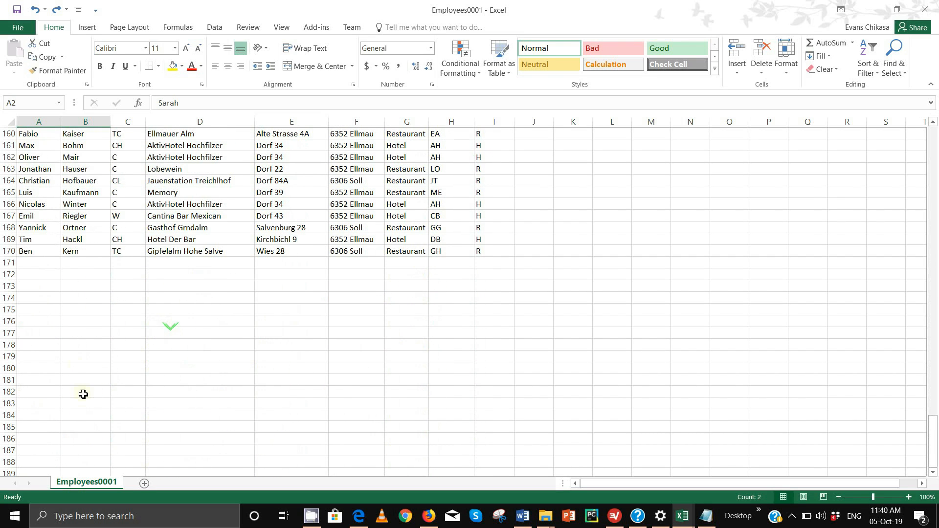
click(43, 262)
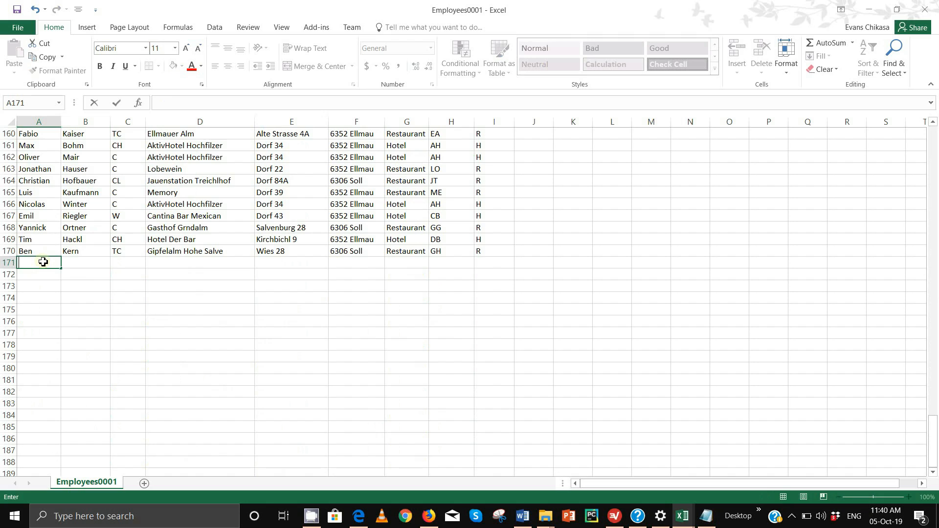
key(Tab)
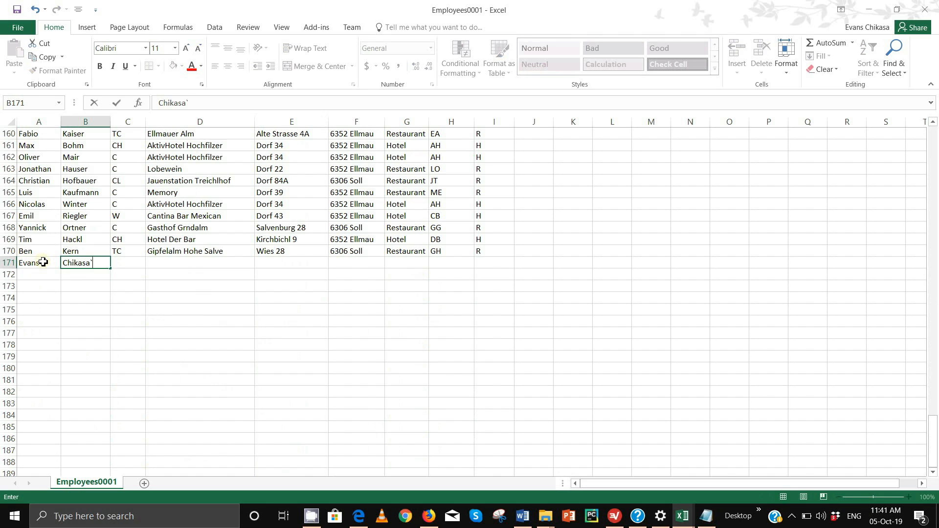
text(`)
key(BackSpace)
key(Tab)
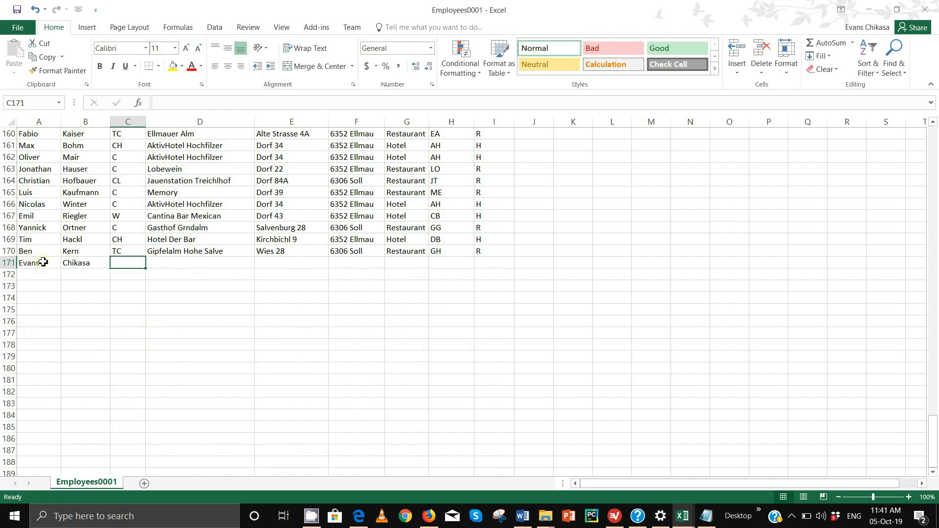
text(A)
key(Tab)
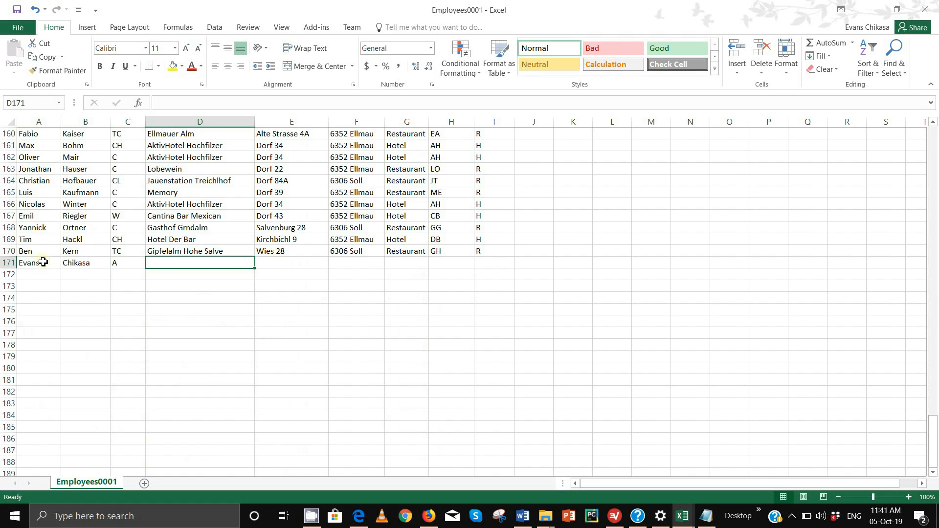
key(Tab)
key(Tab)
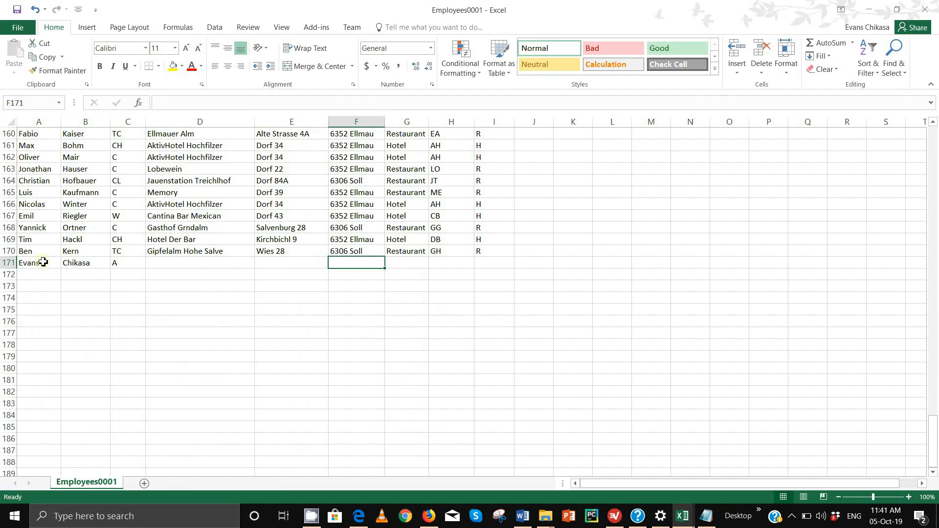
click(159, 262)
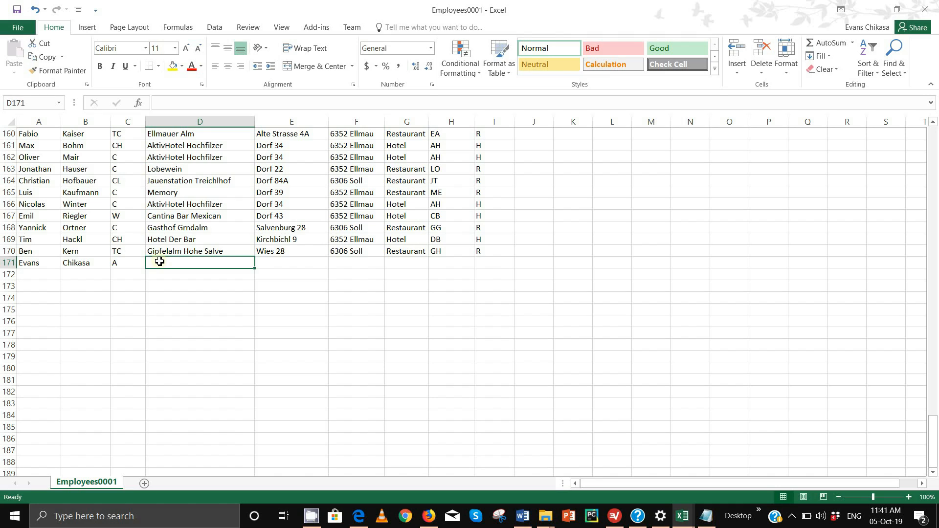
text(Gip)
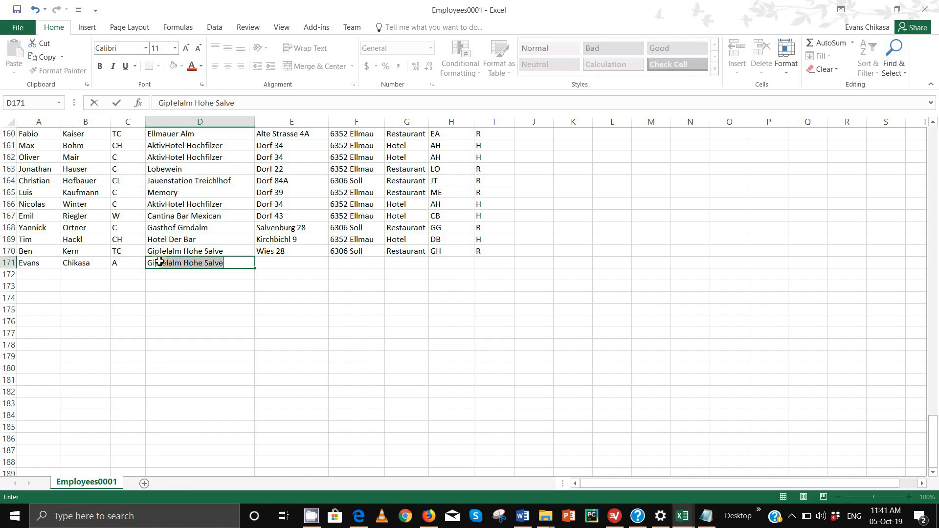
text(ds)
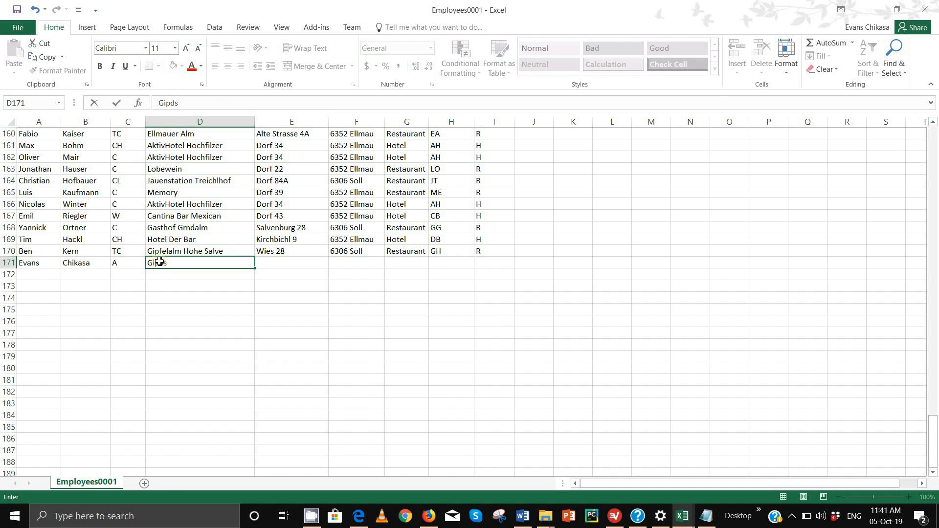
key(BackSpace)
key(BackSpace)
key(BackSpace)
key(BackSpace)
key(BackSpace)
drag(27, 263, 134, 266)
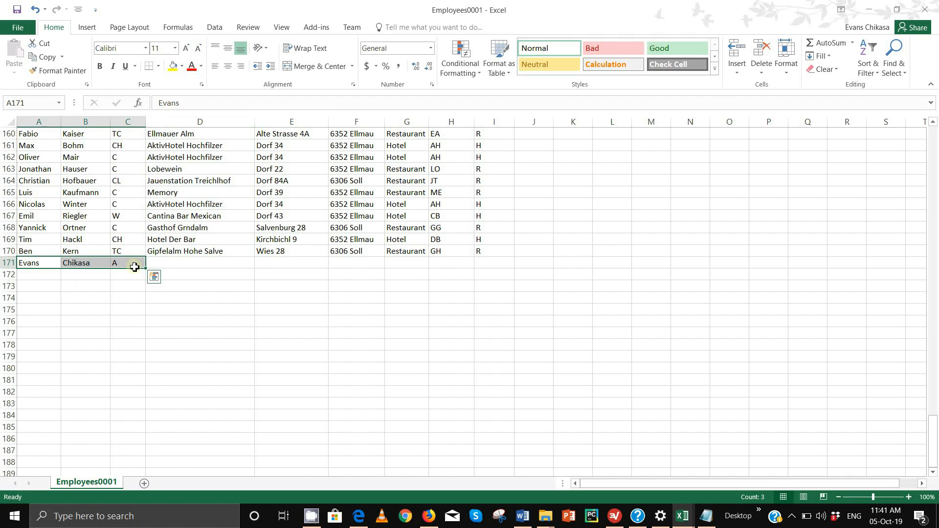
key(Delete)
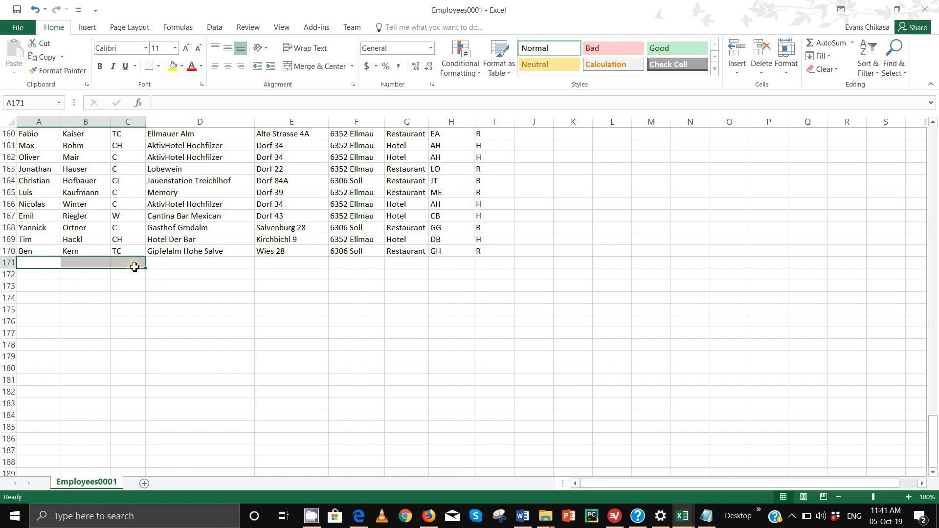
scroll(147, 294, up, 7)
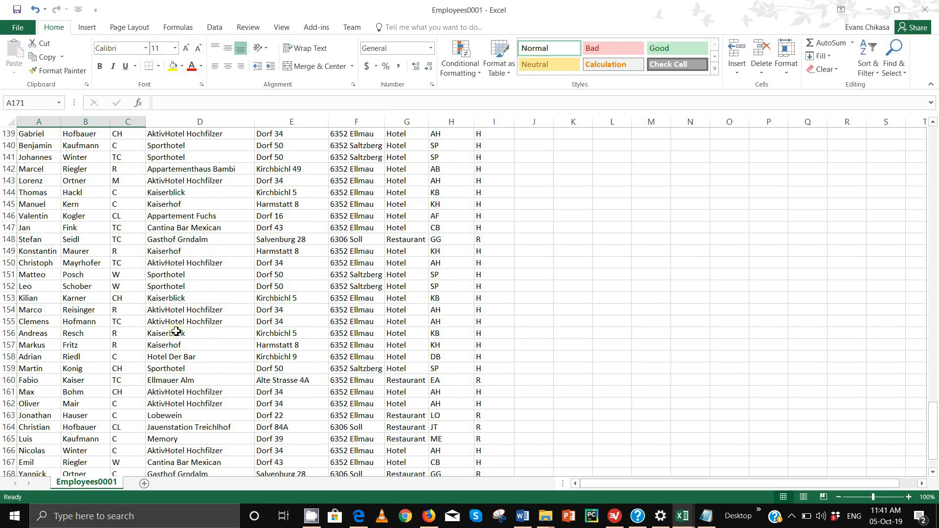
scroll(175, 331, up, 14)
scroll(176, 331, up, 7)
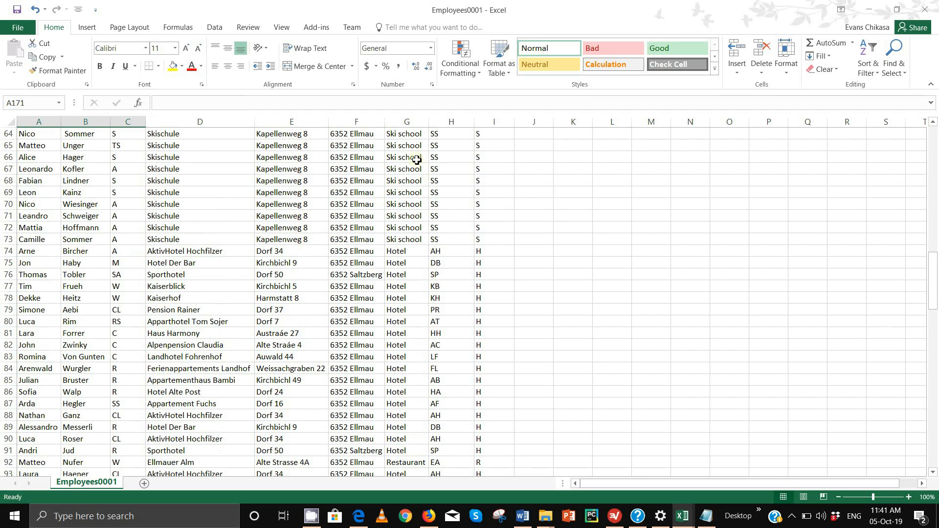
drag(413, 137, 406, 298)
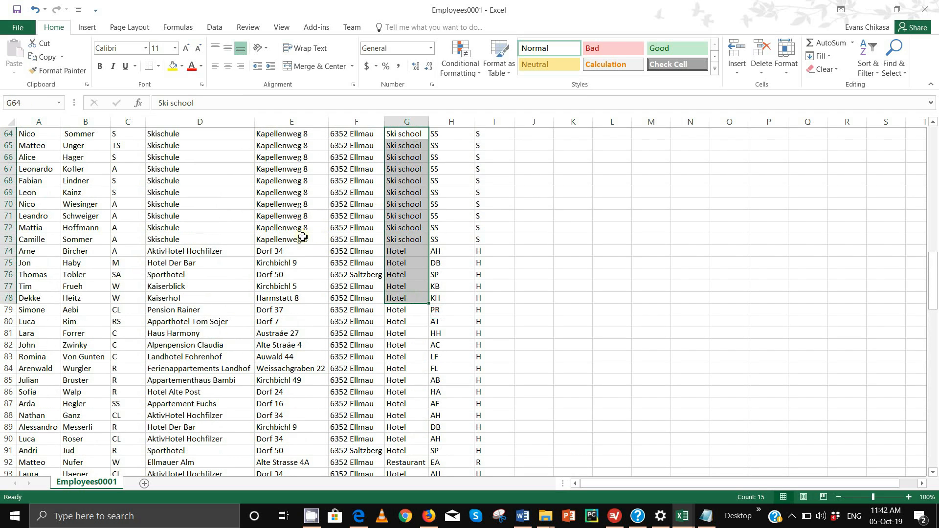
scroll(305, 238, up, 6)
drag(291, 391, 307, 182)
drag(357, 310, 346, 157)
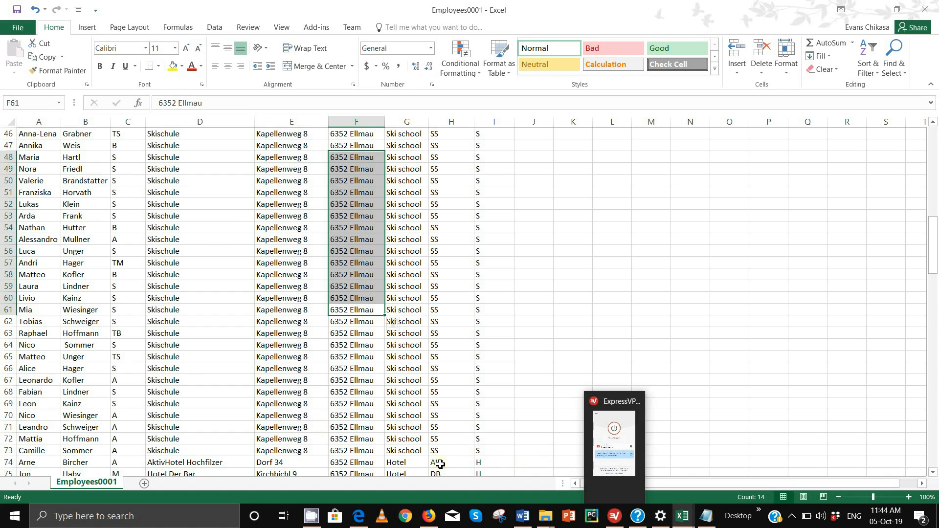
- Switch to the 9626_s19_qp_2.pdf exam paper showing question 17
mouse_move(358, 516)
click(356, 477)
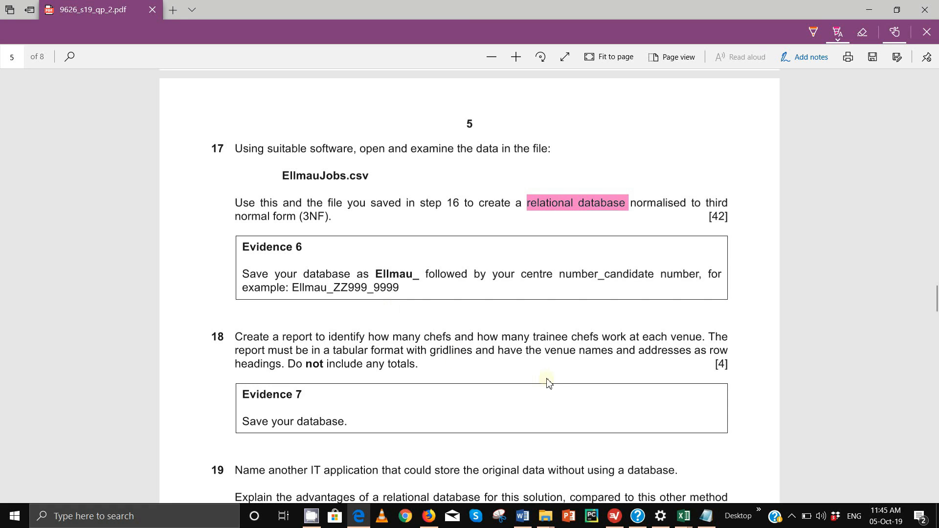
- Close Book1 without saving, then scroll Employees0001 back up to the heading row
mouse_move(678, 518)
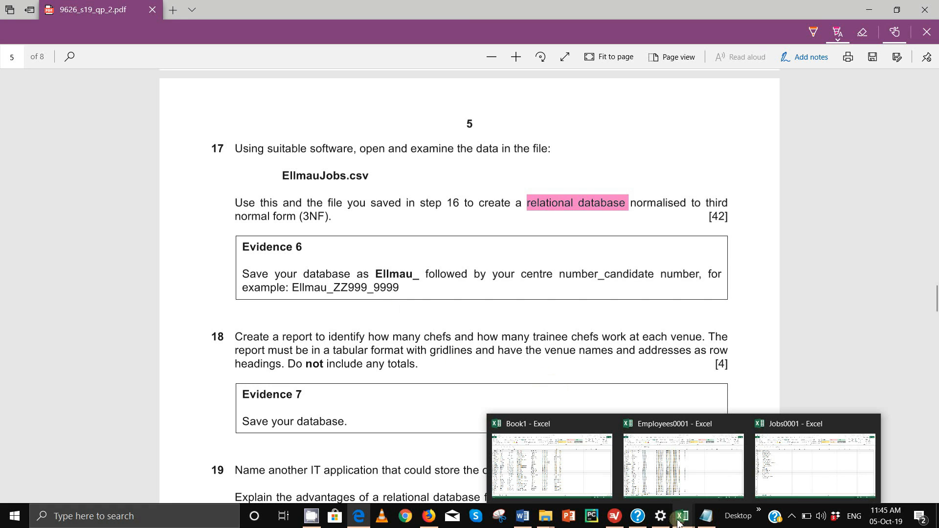
click(567, 477)
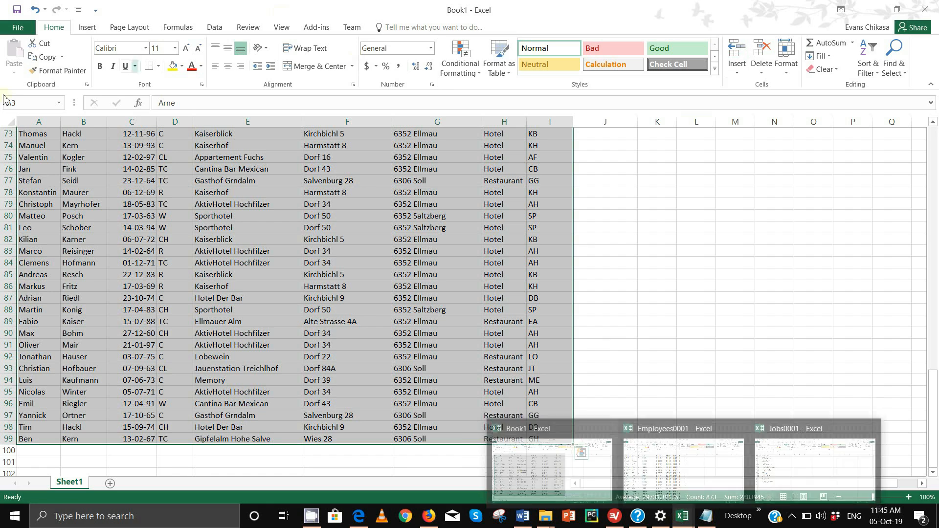
click(925, 9)
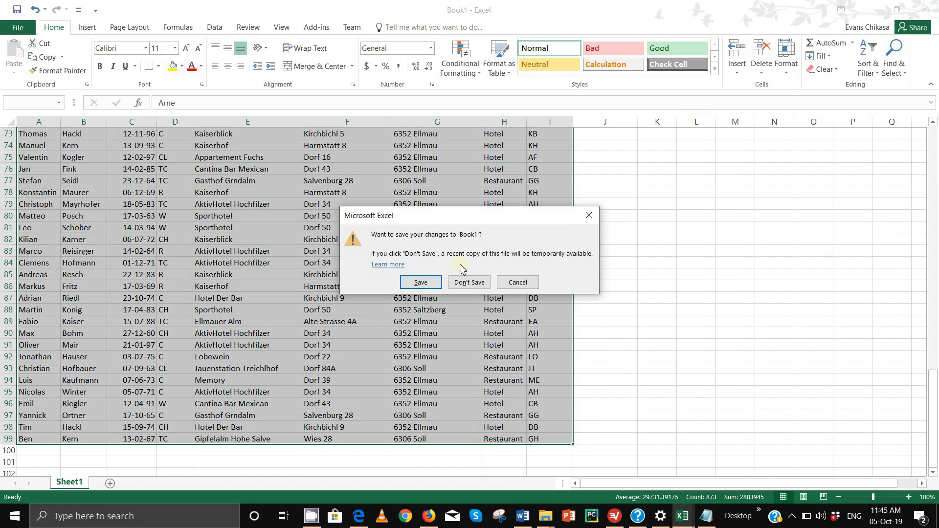
click(471, 281)
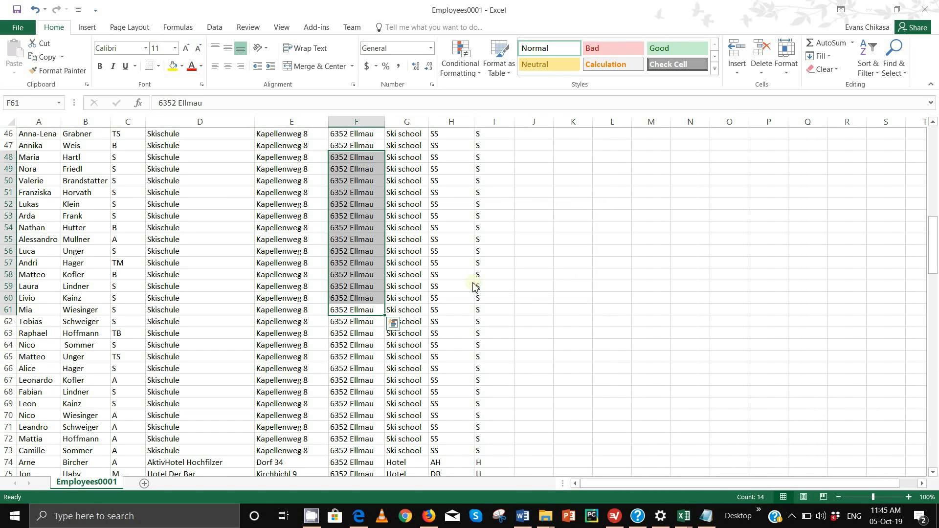
click(548, 247)
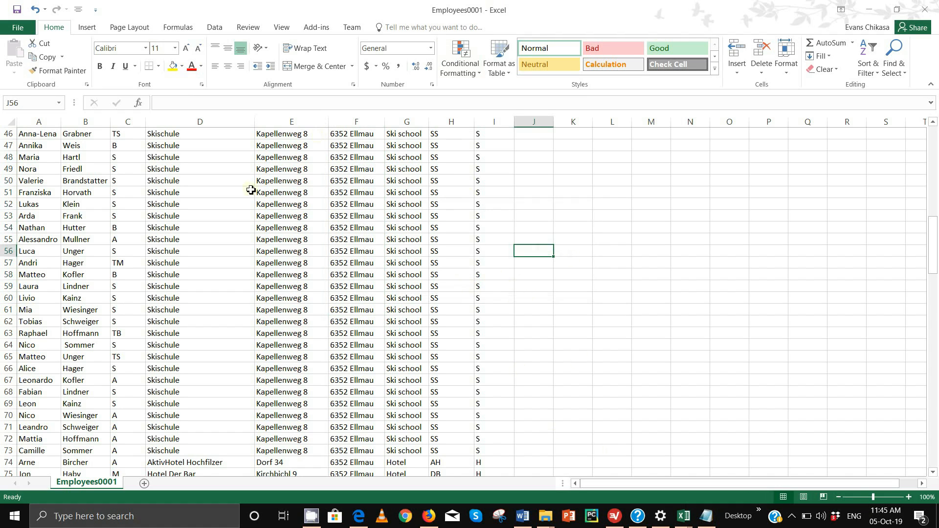
scroll(262, 242, up, 15)
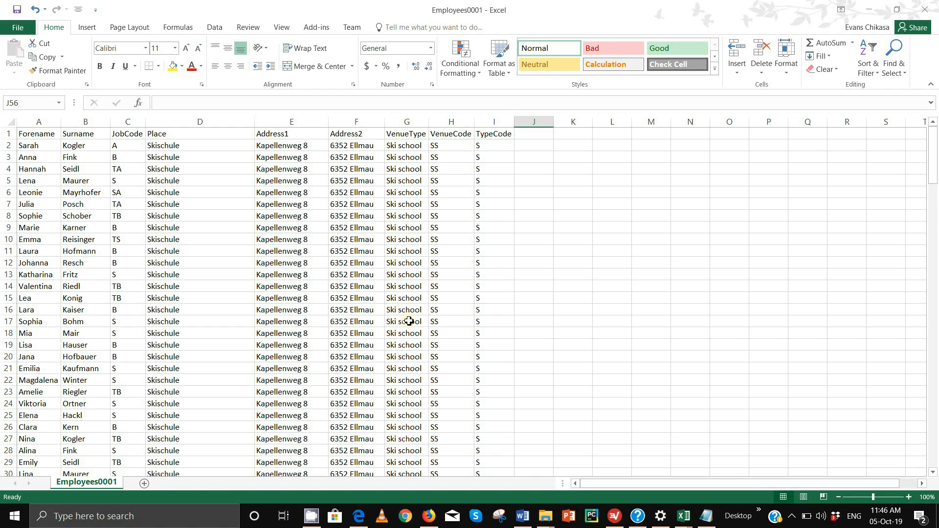
- Select the duplicated venue block D2:H33, then scroll back to the top
drag(286, 146, 477, 448)
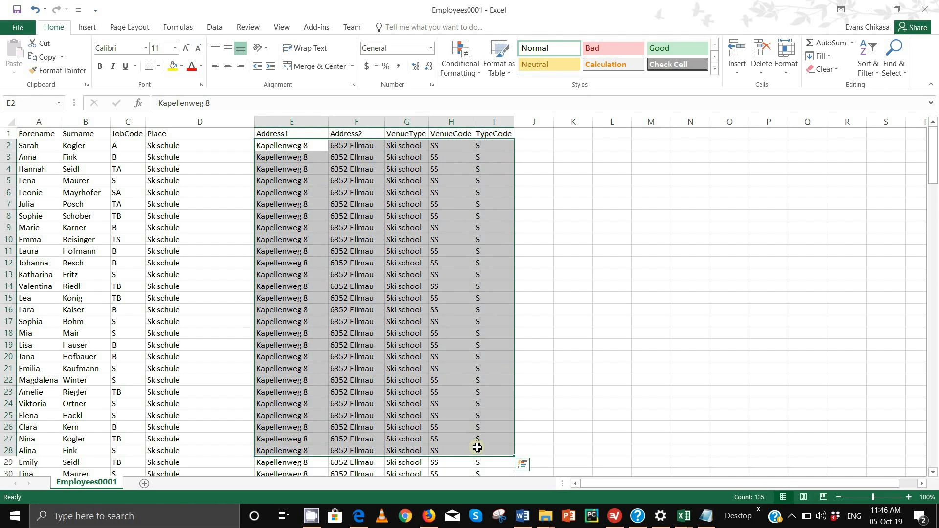
click(177, 147)
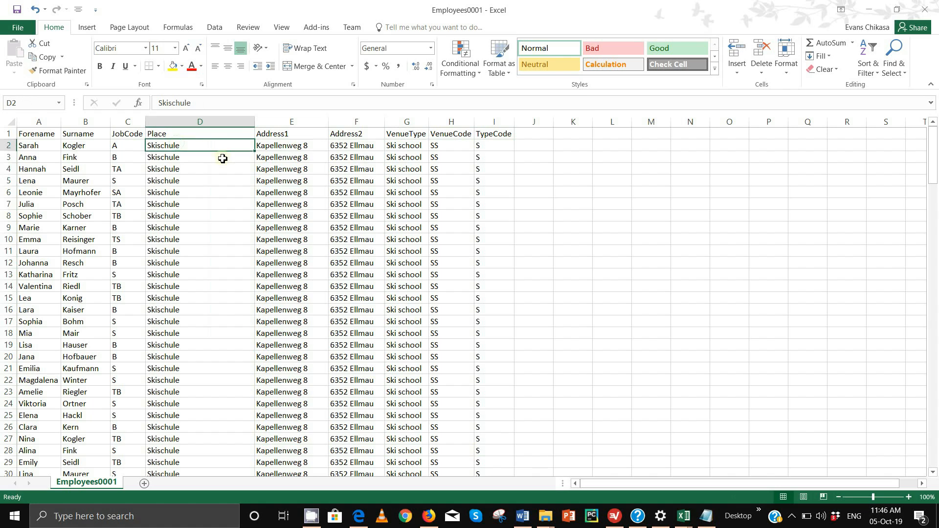
drag(222, 158, 472, 439)
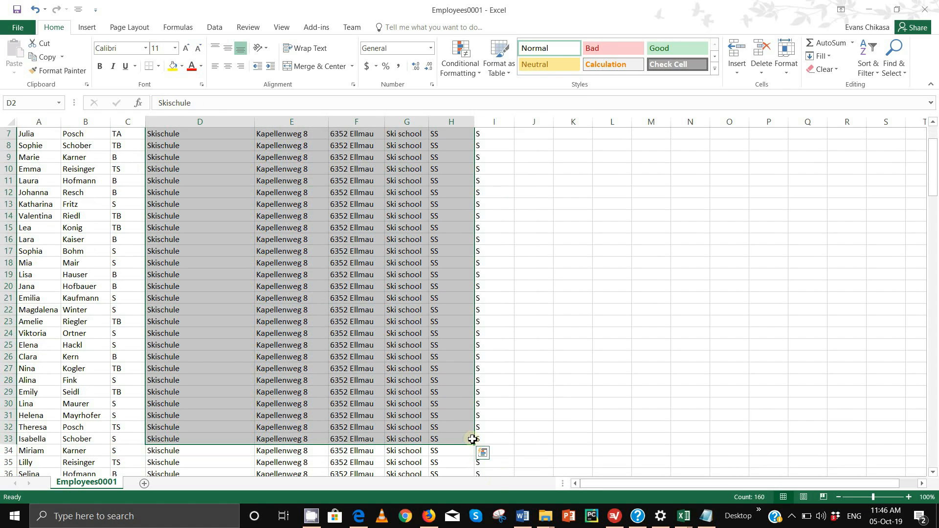
scroll(473, 440, up, 2)
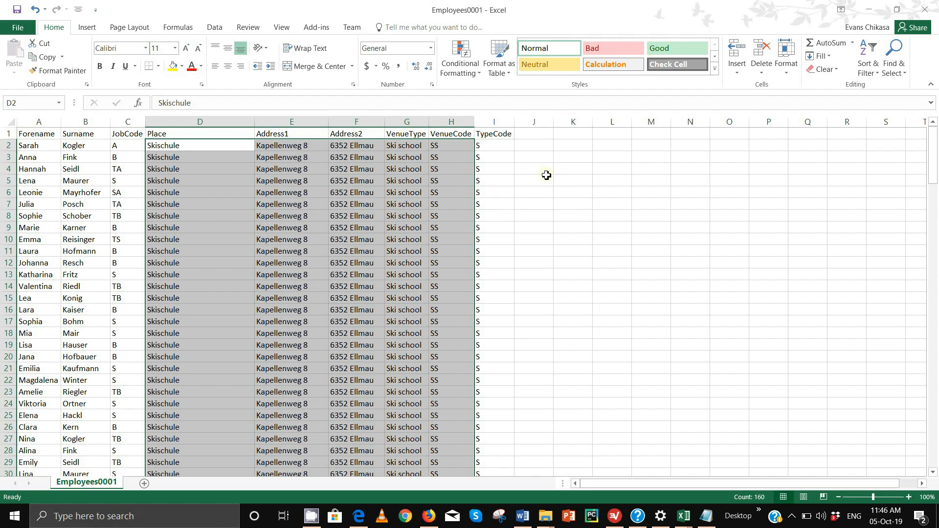
- Enter 'Red,Bmw, 1998' in K3 and 'Car' in K2, then autofit column K
click(573, 159)
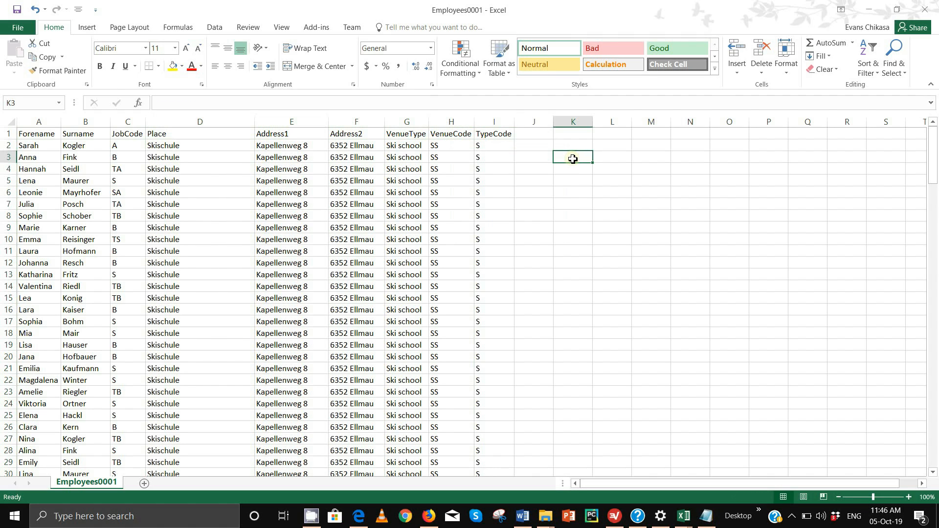
text(Red)
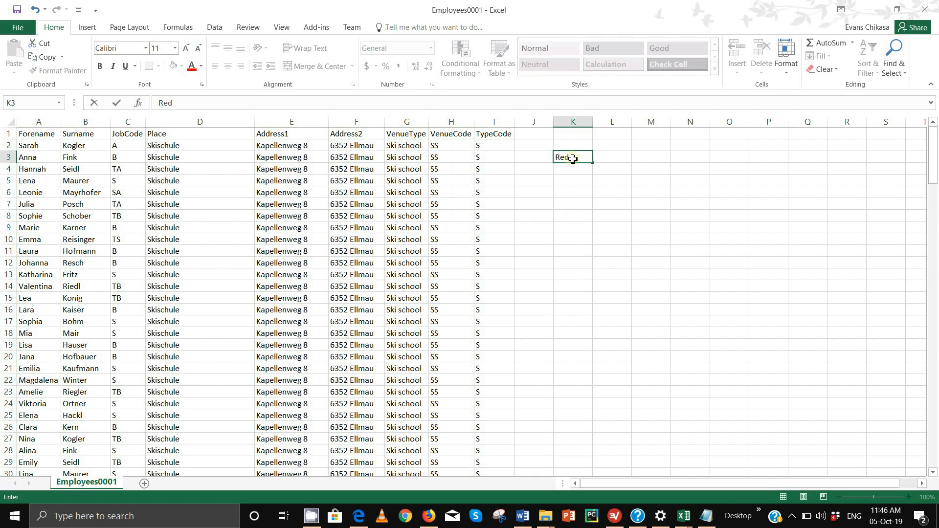
text(,Bmw, 1998)
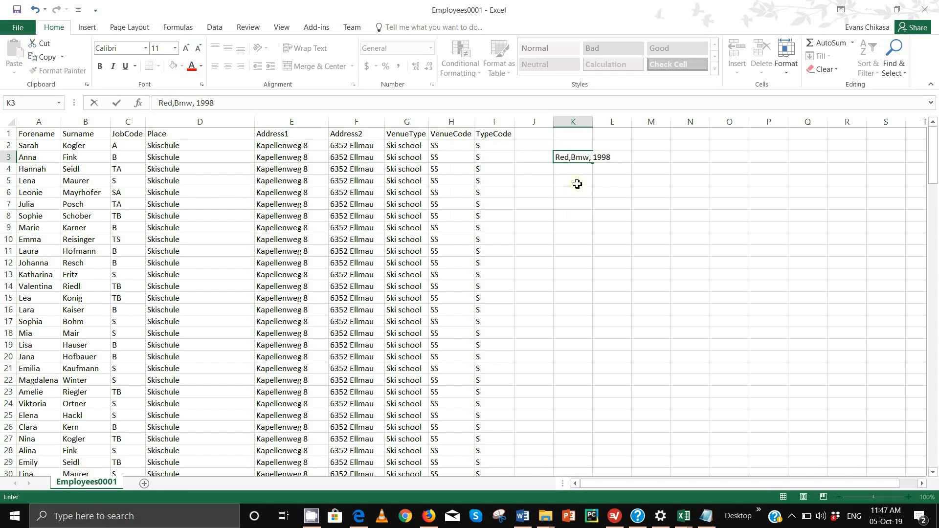
click(578, 184)
click(582, 149)
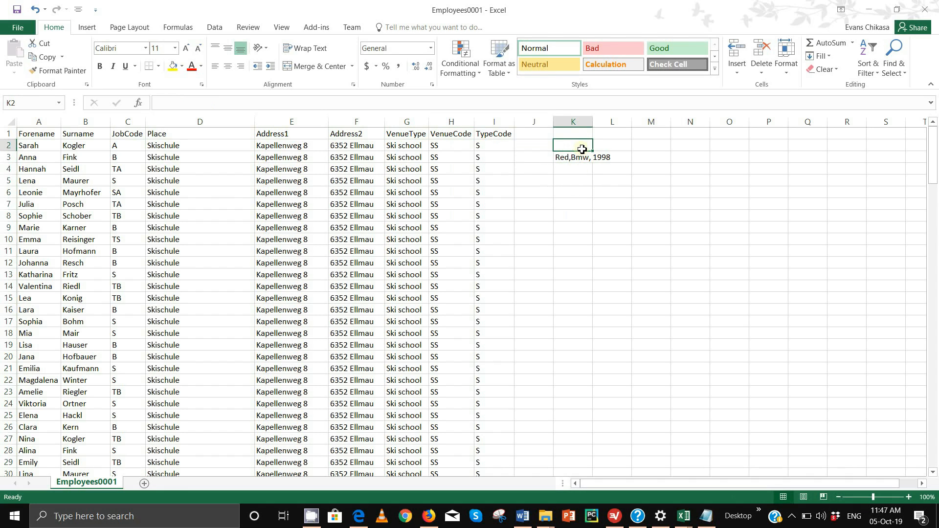
text(Car)
click(604, 213)
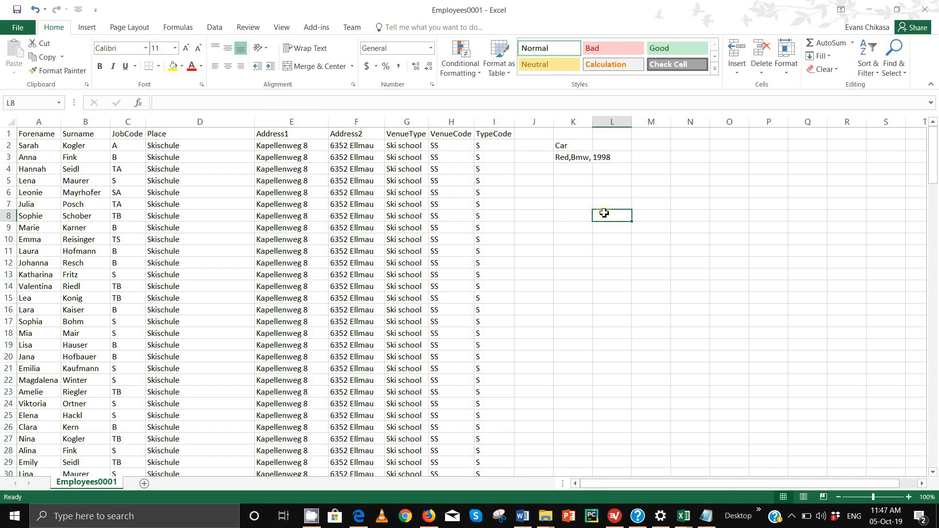
double_click(593, 122)
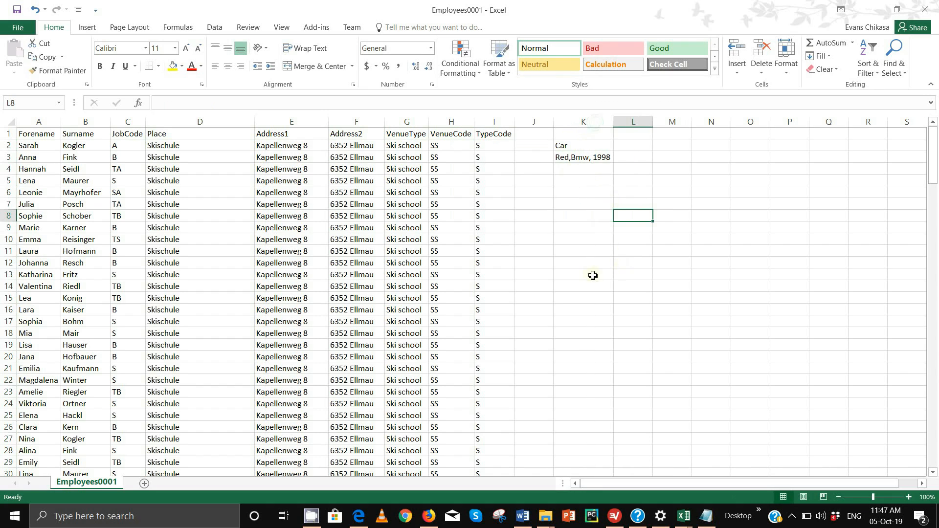
- Type the headings Color, Make and Year across L2:N2 beside the combined car value
click(570, 157)
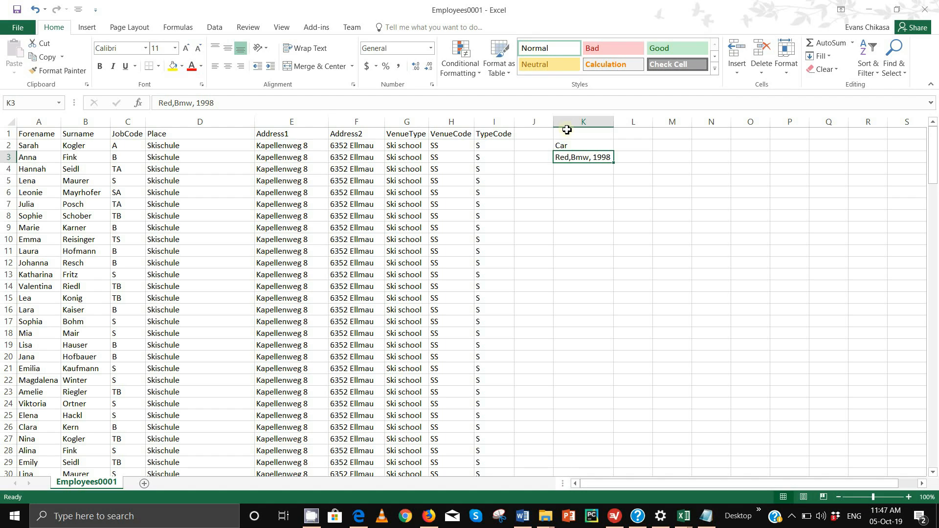
click(640, 147)
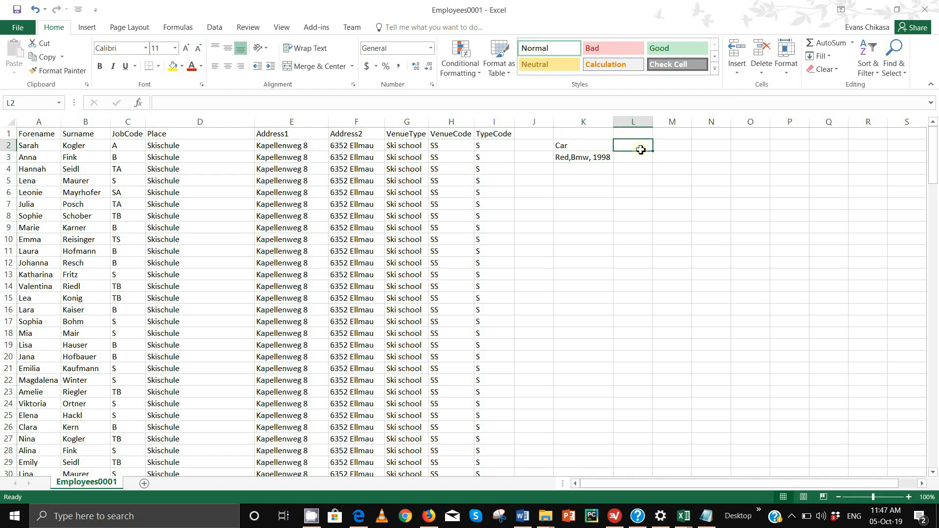
text(Color)
key(Tab)
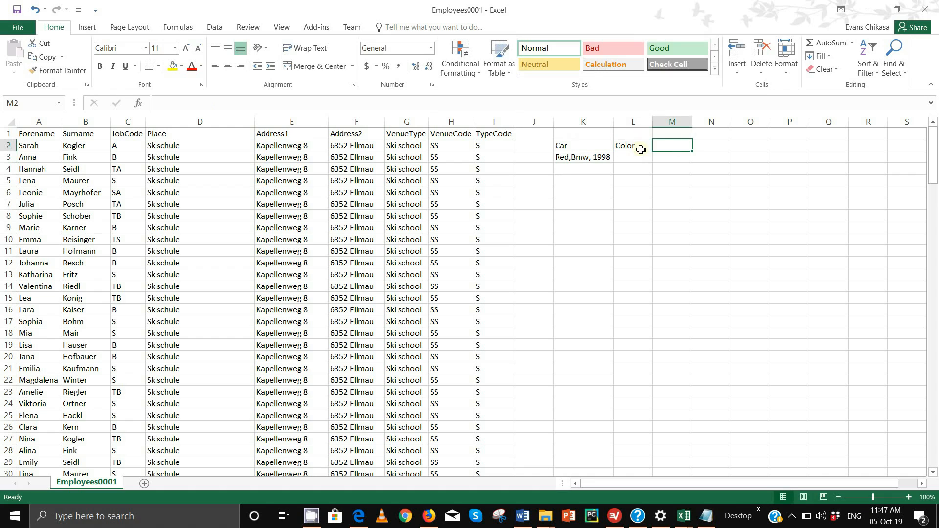
text(Make)
key(Tab)
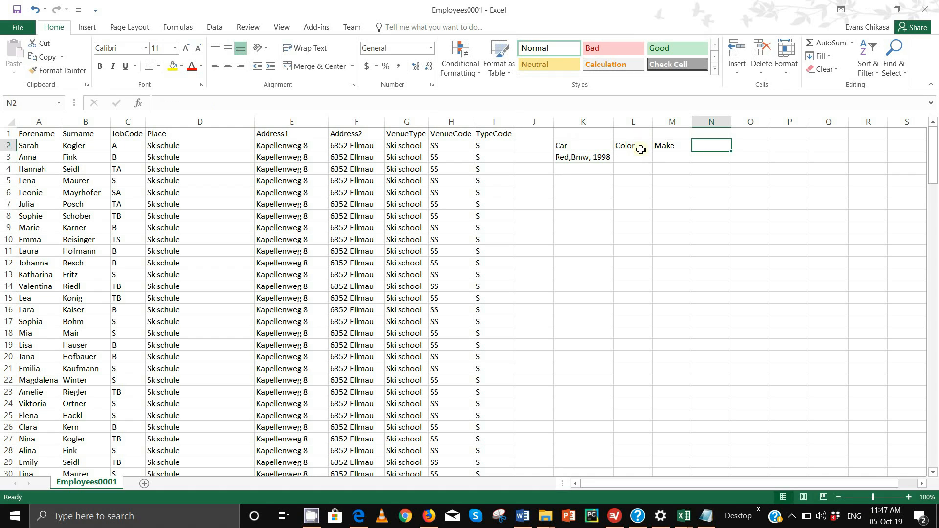
text(Year)
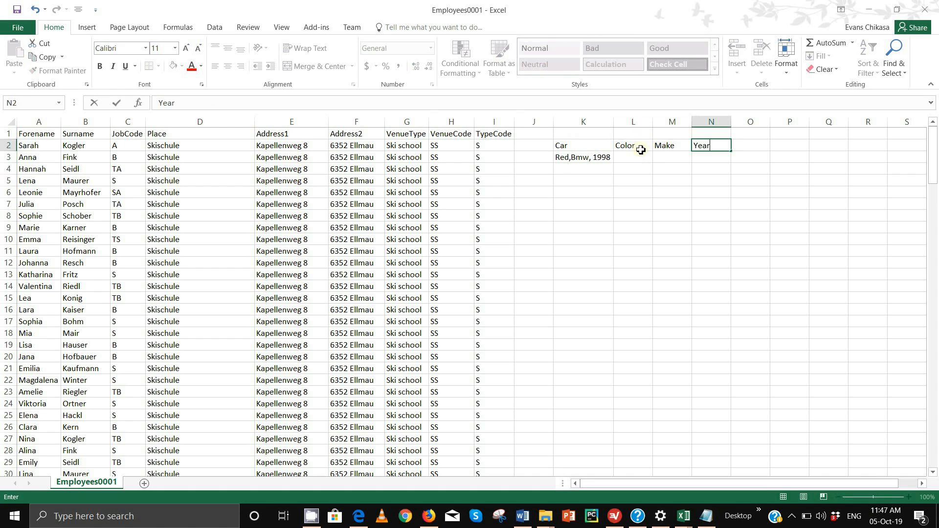
- Enter Red, BMW and 1998 beneath those headings in L3:N3
click(638, 156)
text(Red)
key(Tab)
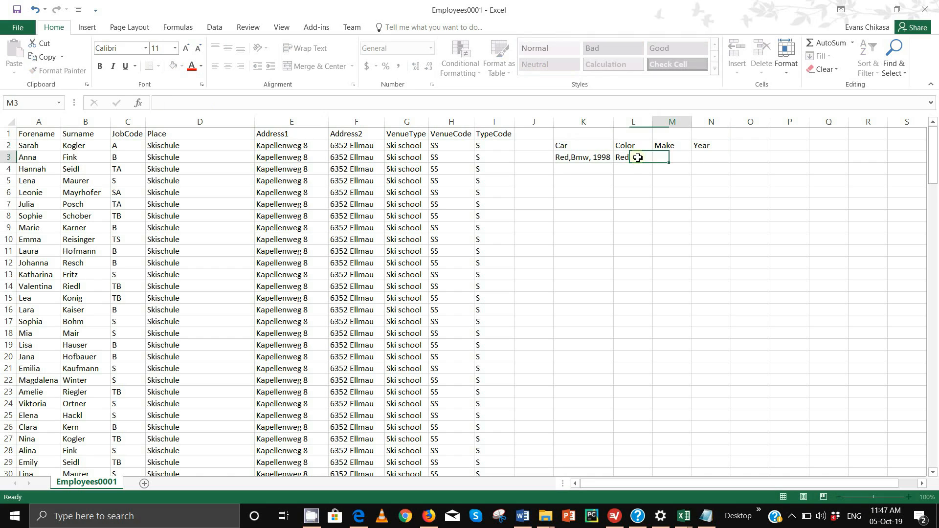
text(Bm)
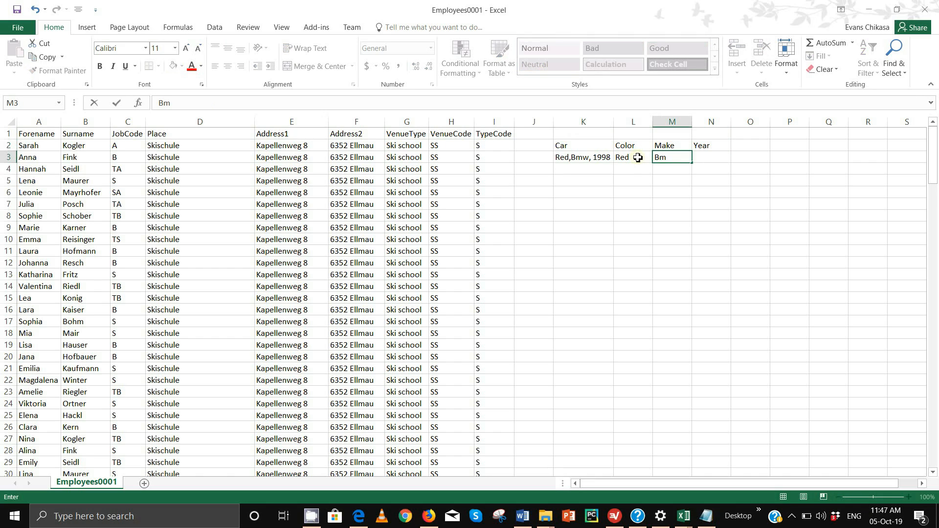
key(BackSpace)
text(MW)
key(Tab)
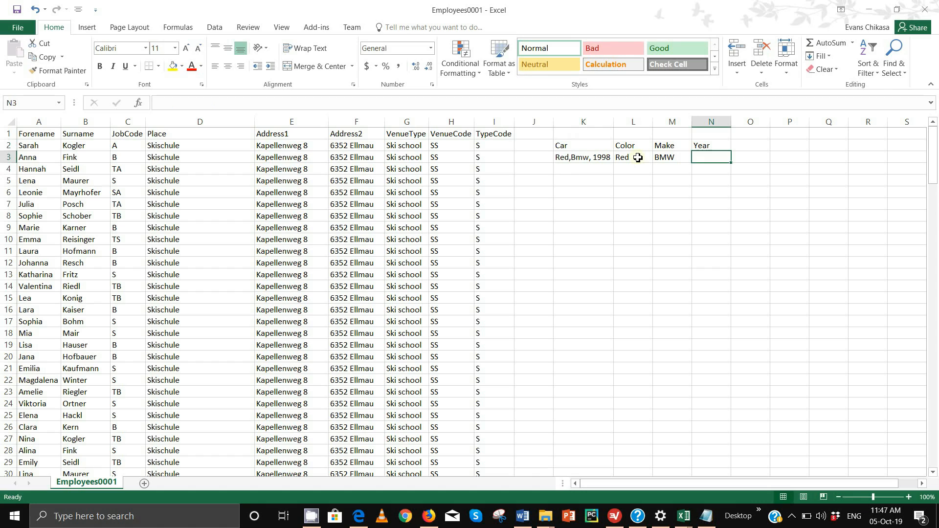
text(1998)
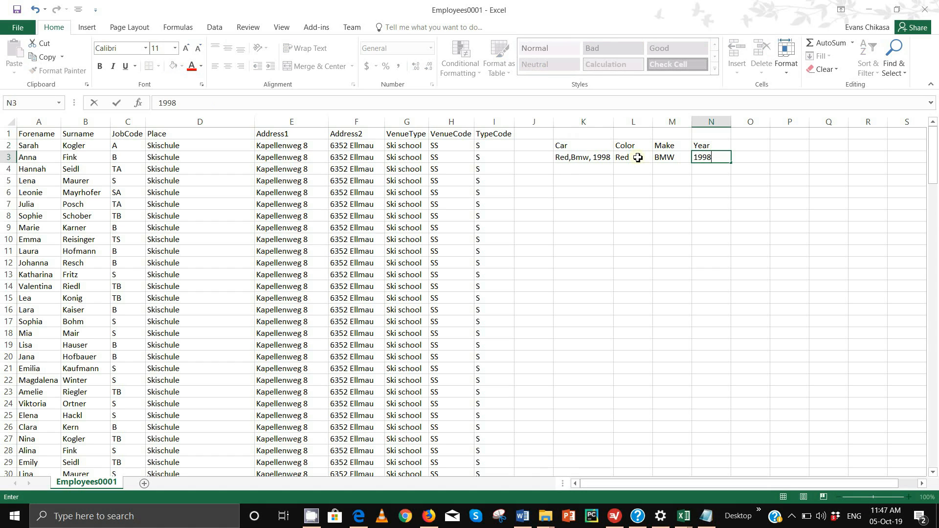
click(661, 194)
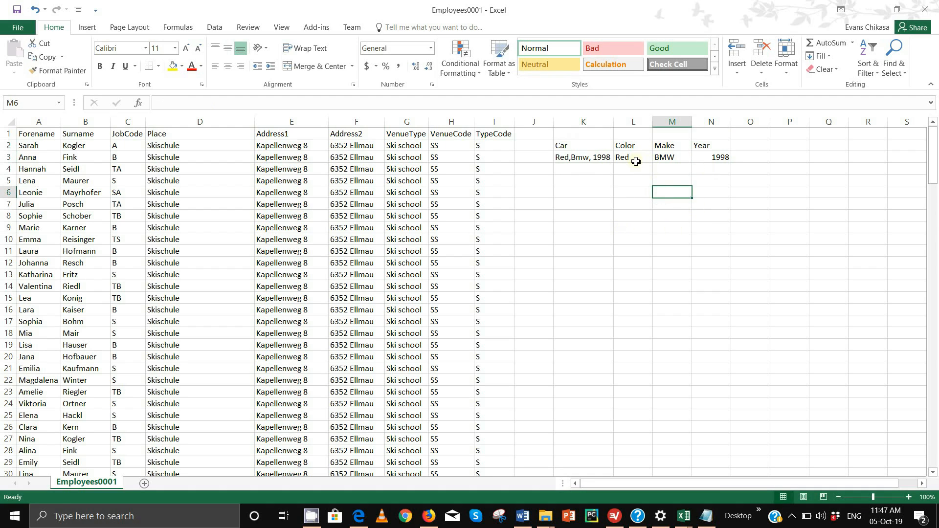
click(570, 157)
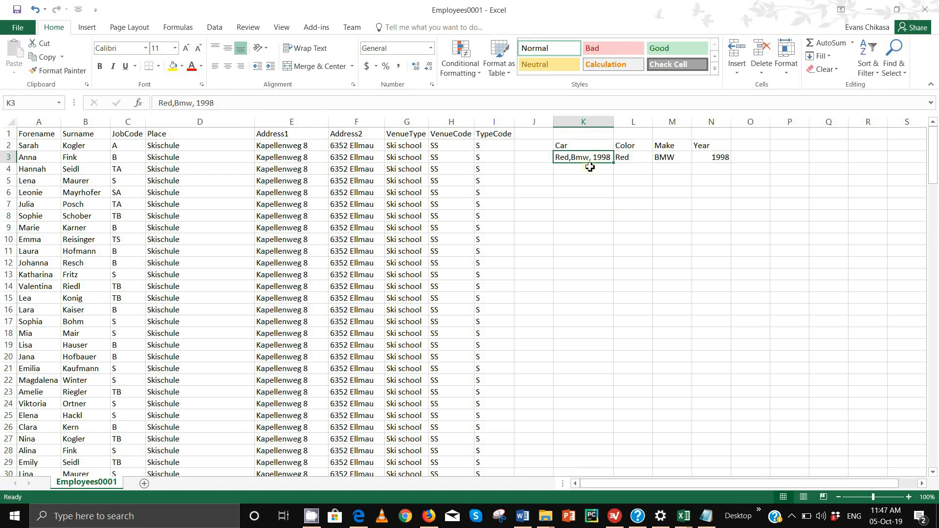
click(583, 146)
click(582, 159)
click(628, 161)
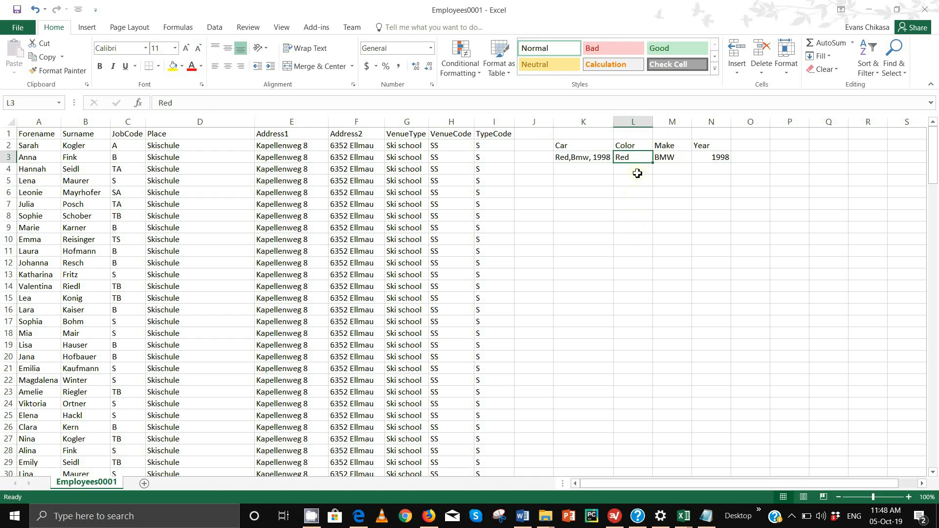
drag(621, 149, 722, 156)
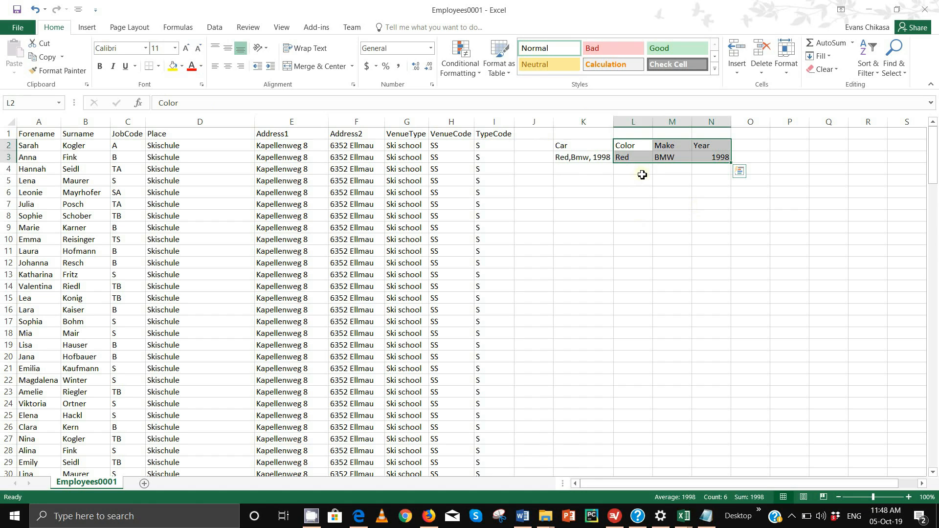
click(598, 157)
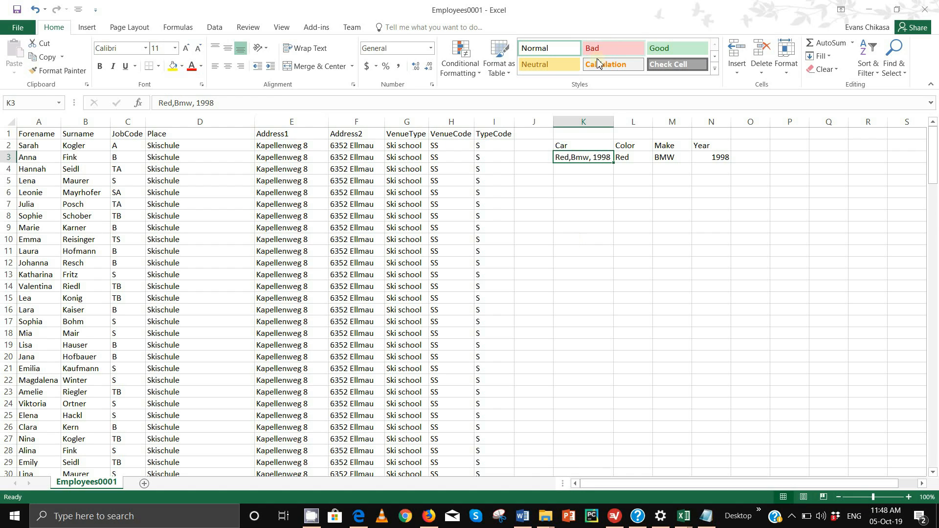
click(605, 122)
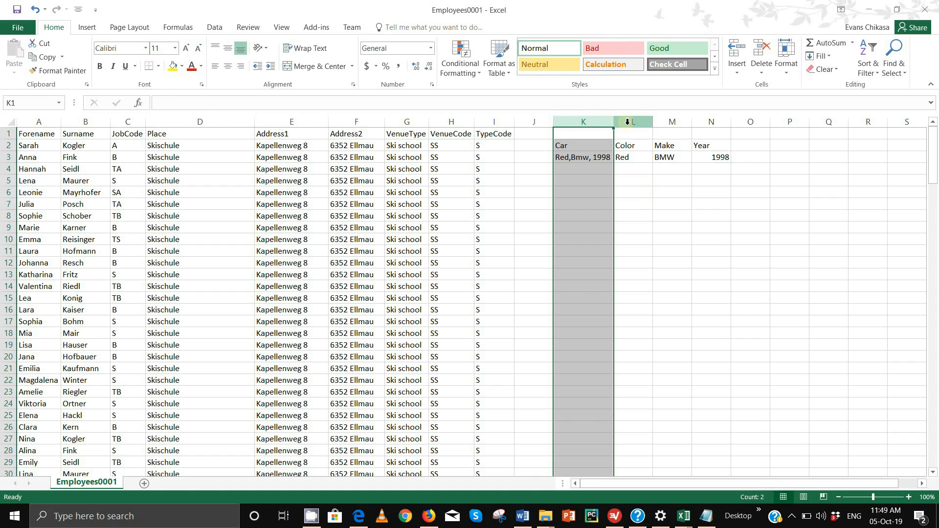
drag(629, 122, 714, 123)
- Change the N2 heading from Year to ManufactureYear through the formula bar
click(633, 147)
click(663, 147)
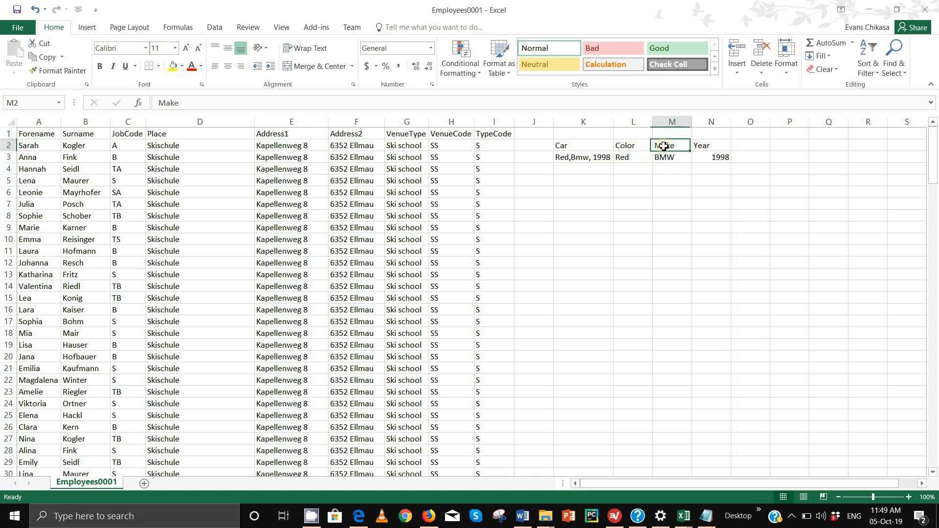
click(711, 147)
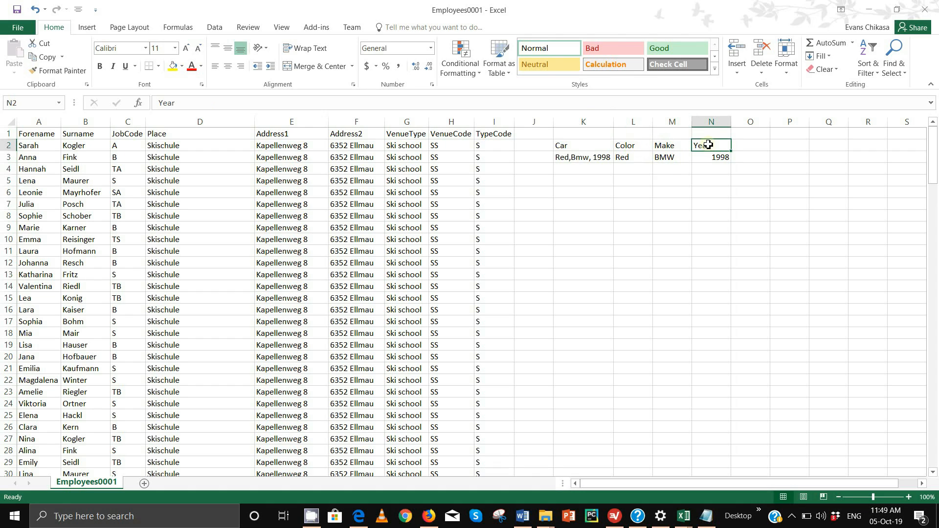
click(215, 99)
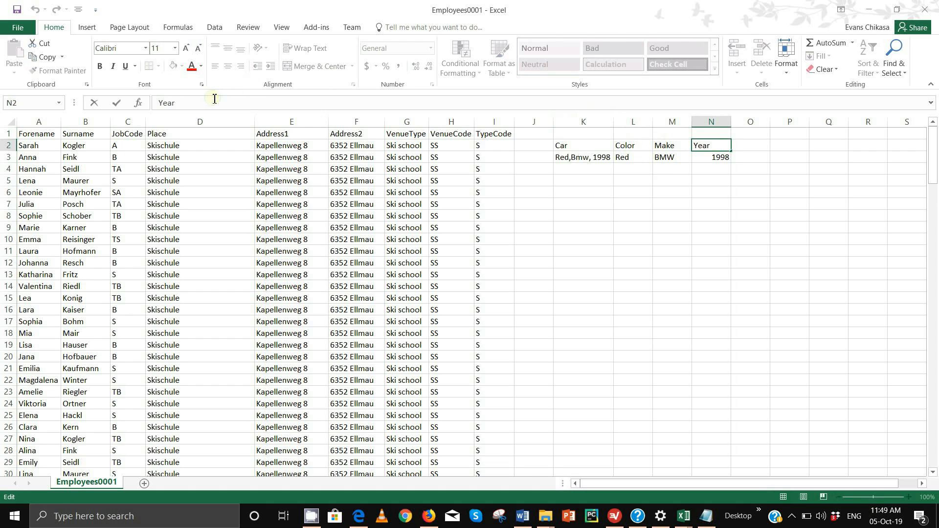
key(BackSpace)
key(BackSpace)
key(BackSpace)
key(BackSpace)
text(ManufactureYear)
key(Return)
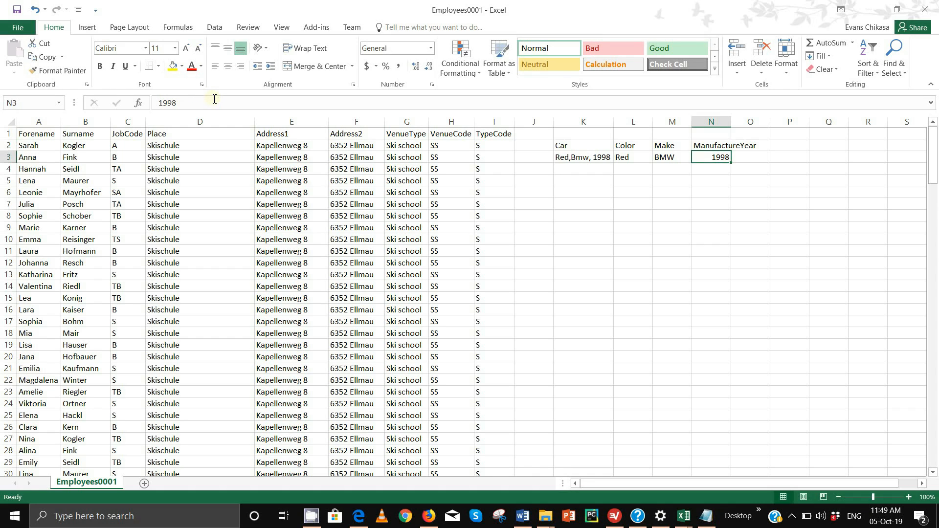
click(634, 121)
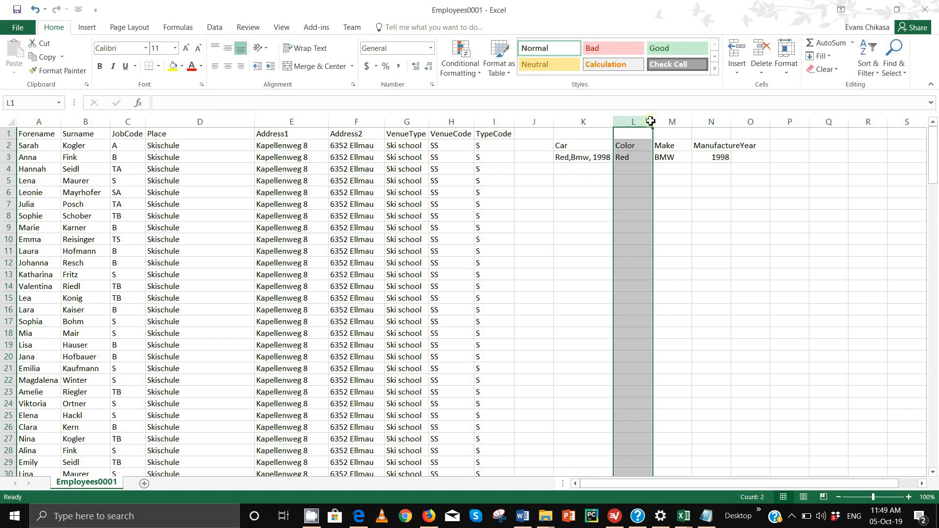
click(699, 226)
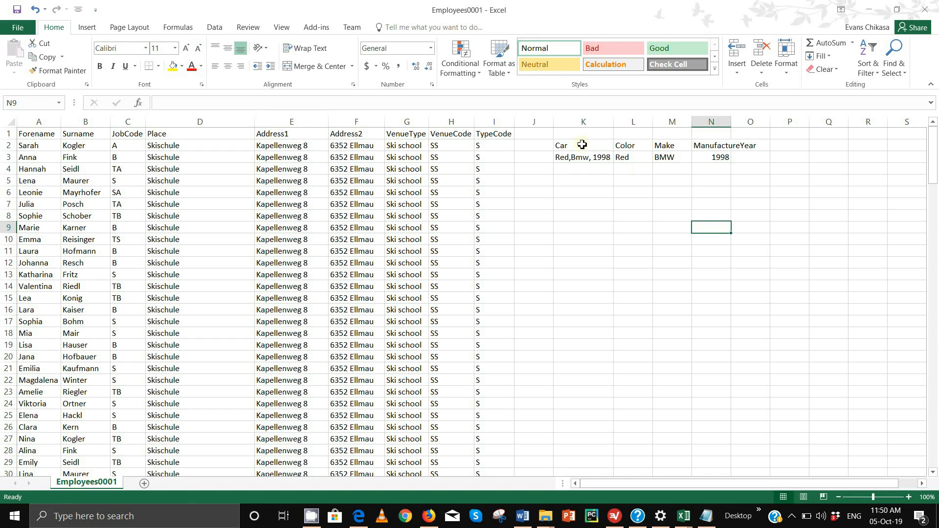
- Delete the car example block in K2:O3, then review the employee table's columns
drag(583, 145, 743, 159)
key(Delete)
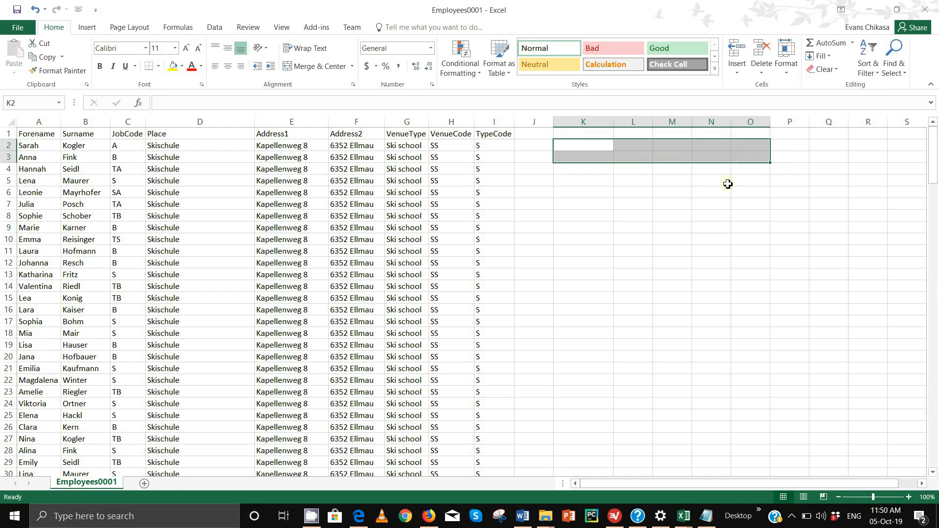
click(712, 228)
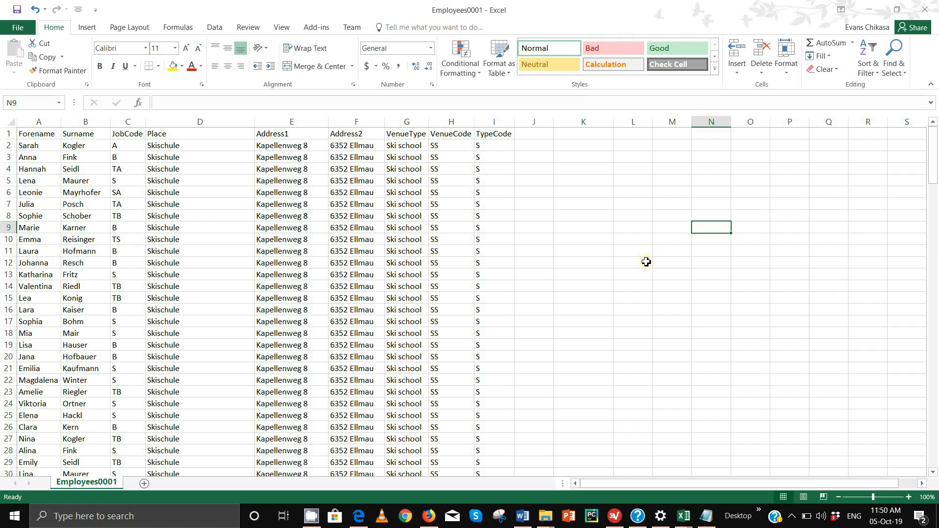
drag(38, 121, 465, 123)
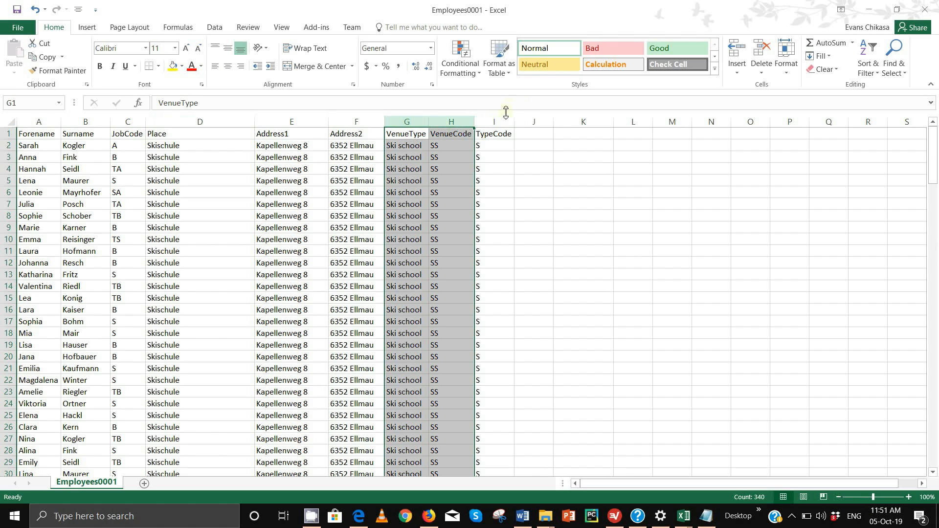
click(506, 118)
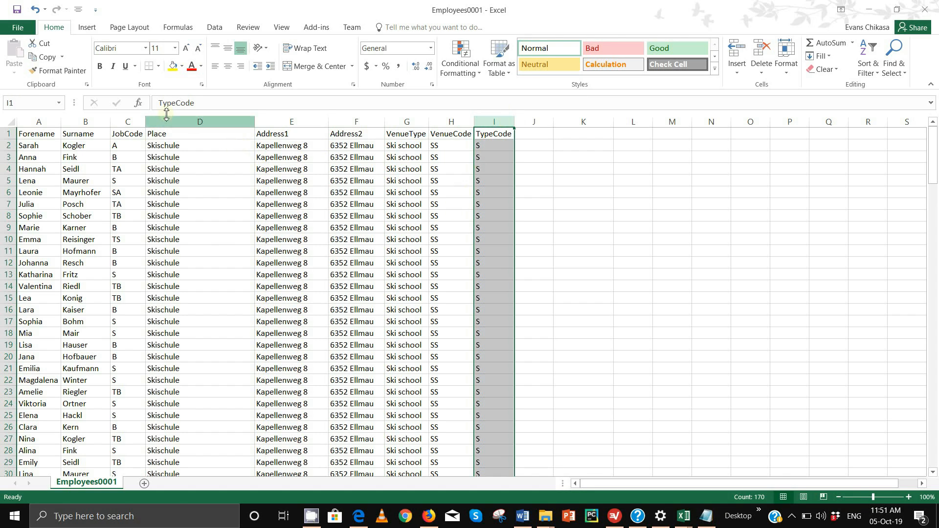
click(128, 121)
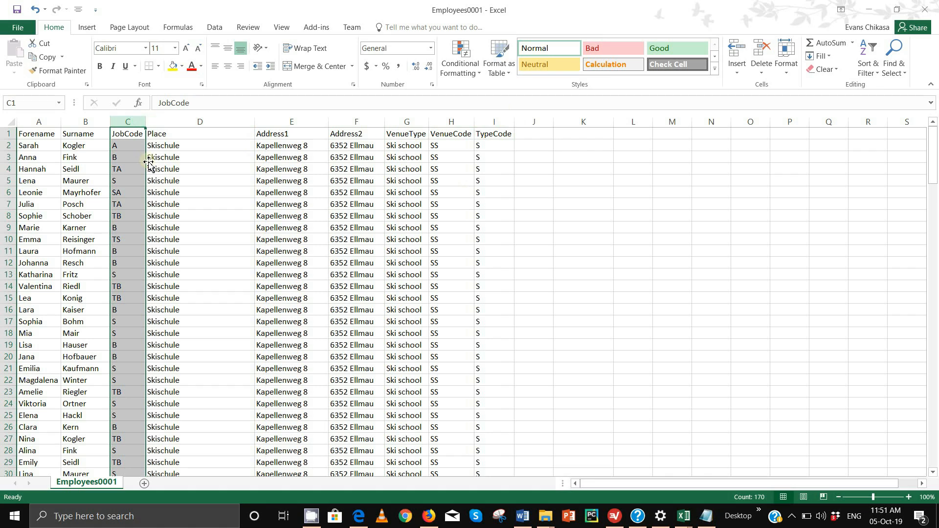
click(208, 120)
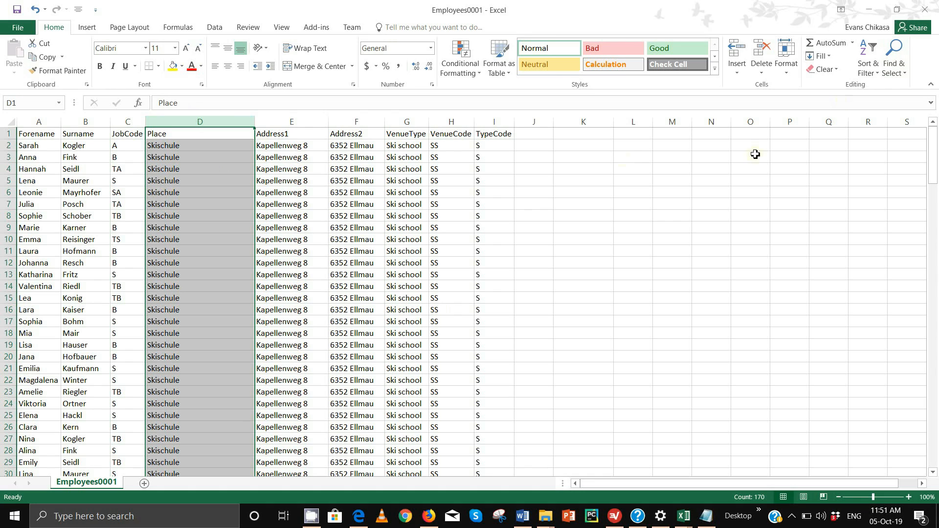
- Type Employees, Jobs, venue and Place down column K starting at K3
click(602, 161)
text(Employees)
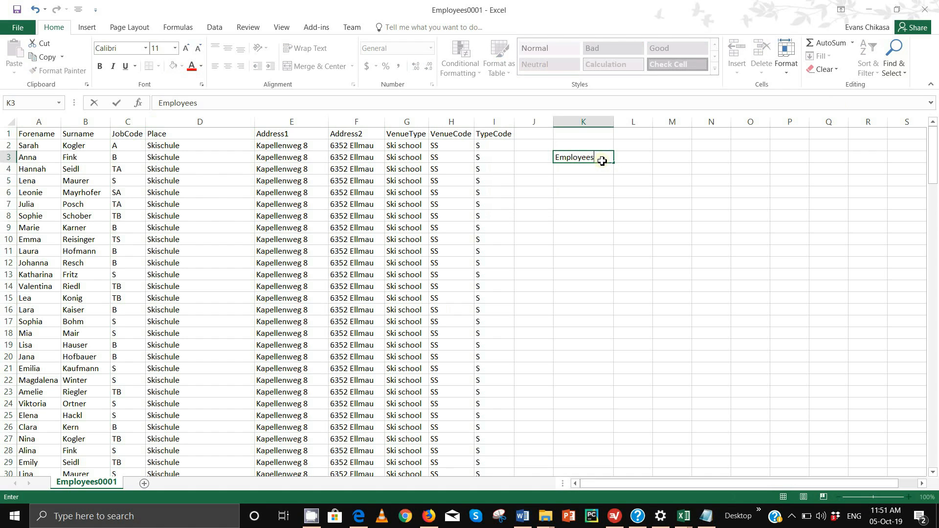
key(Return)
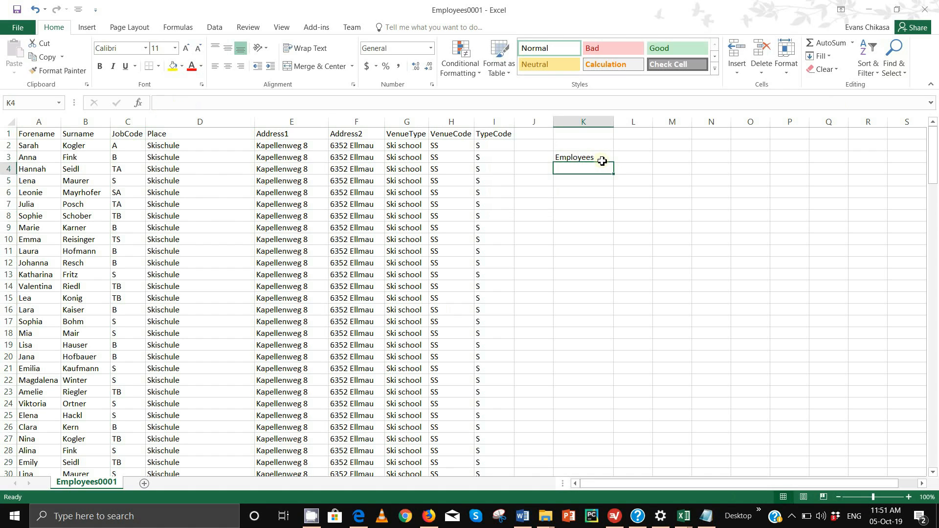
text(Jobs)
key(Return)
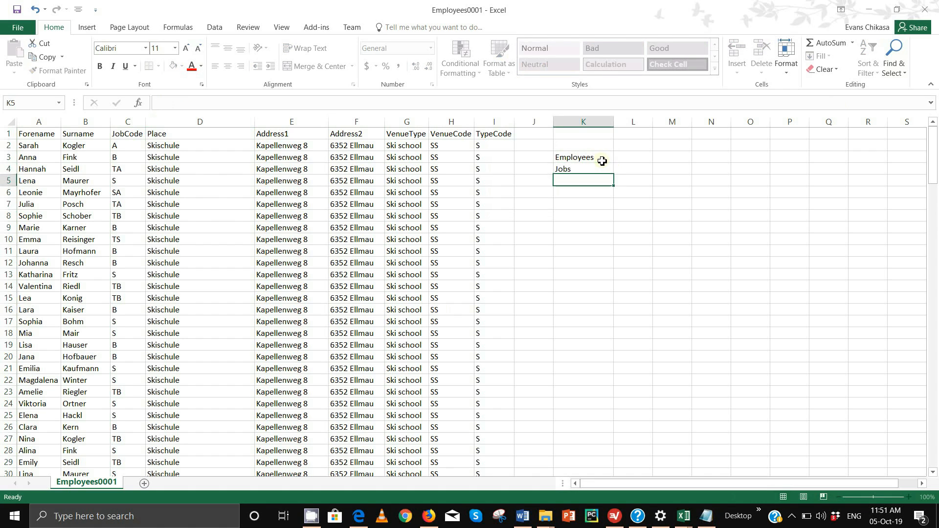
text(ven)
text(ue)
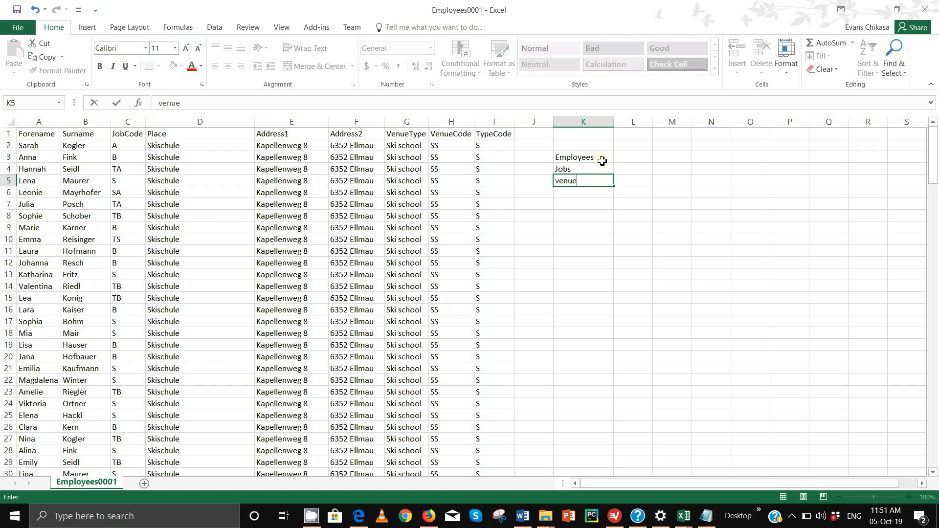
key(Return)
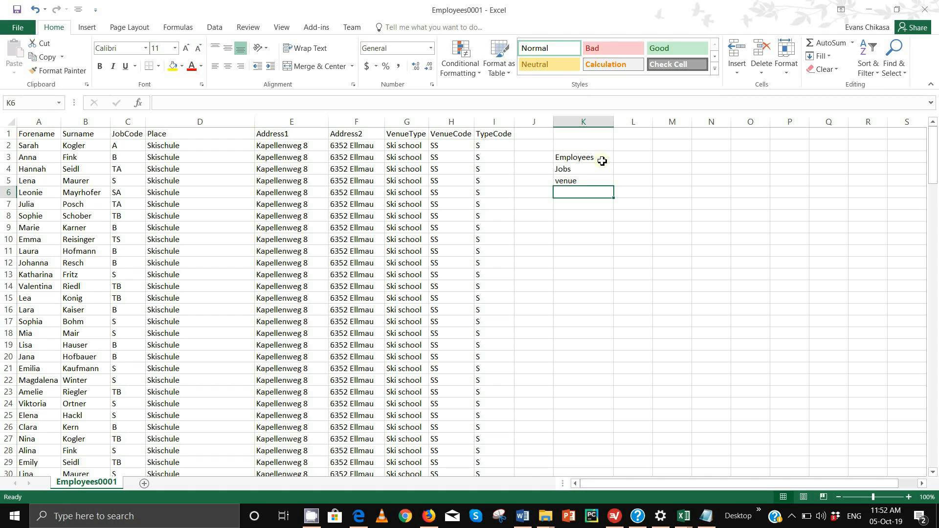
text(Place)
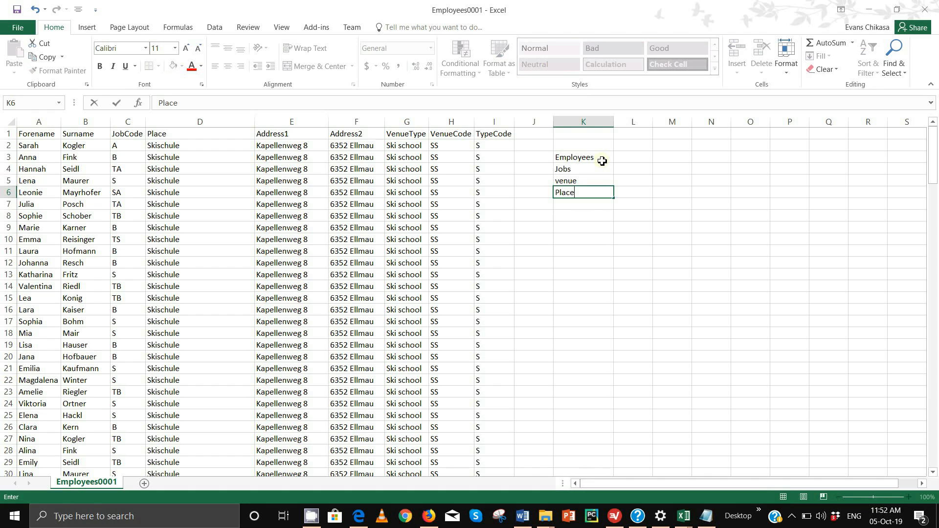
key(Return)
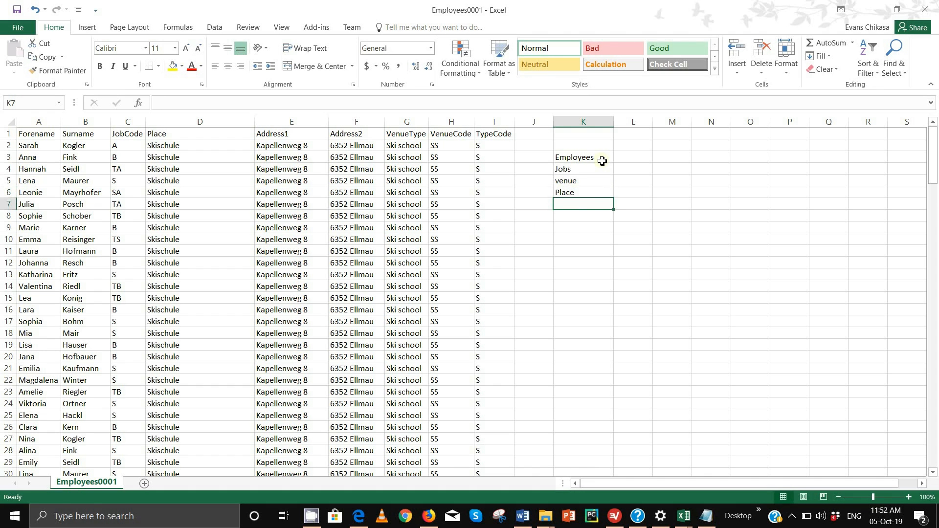
- Extend K6 to 'Place of Work' and add 'venue Type' in K7
click(591, 194)
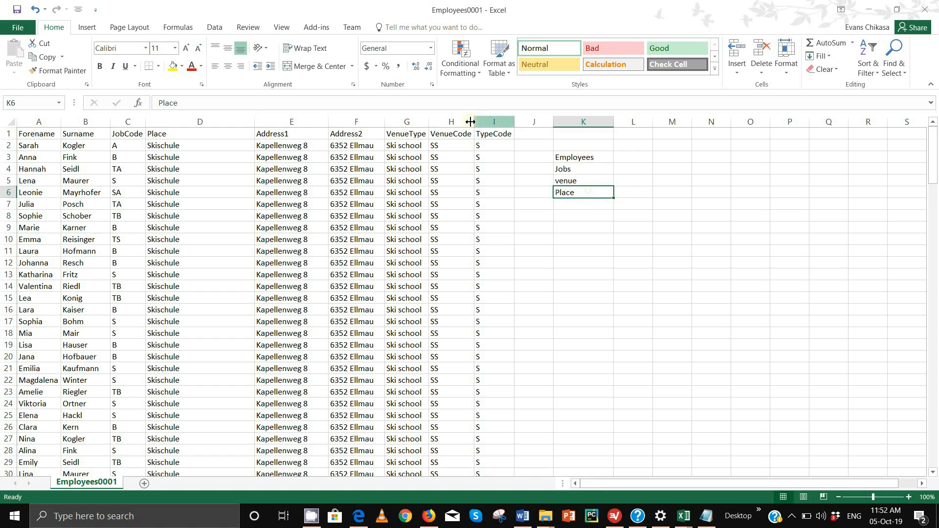
click(258, 107)
text(of Work)
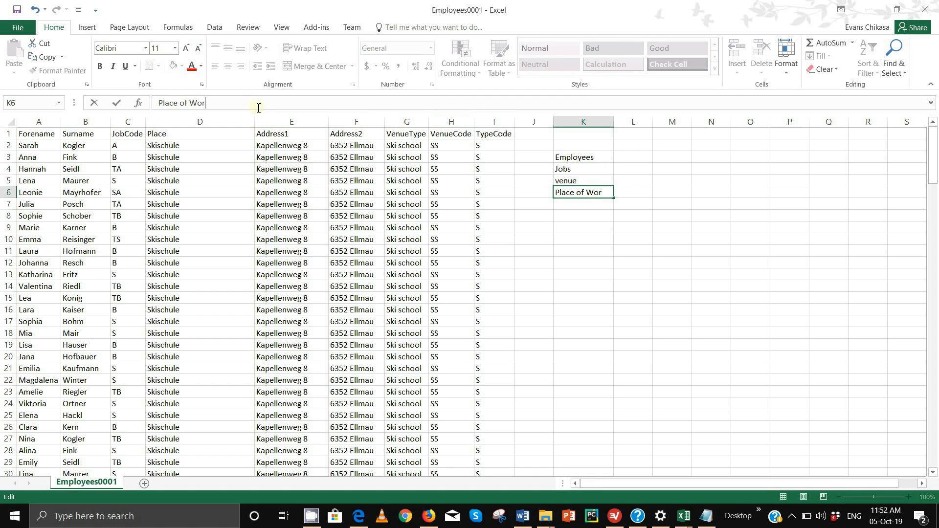
key(Return)
key(Return)
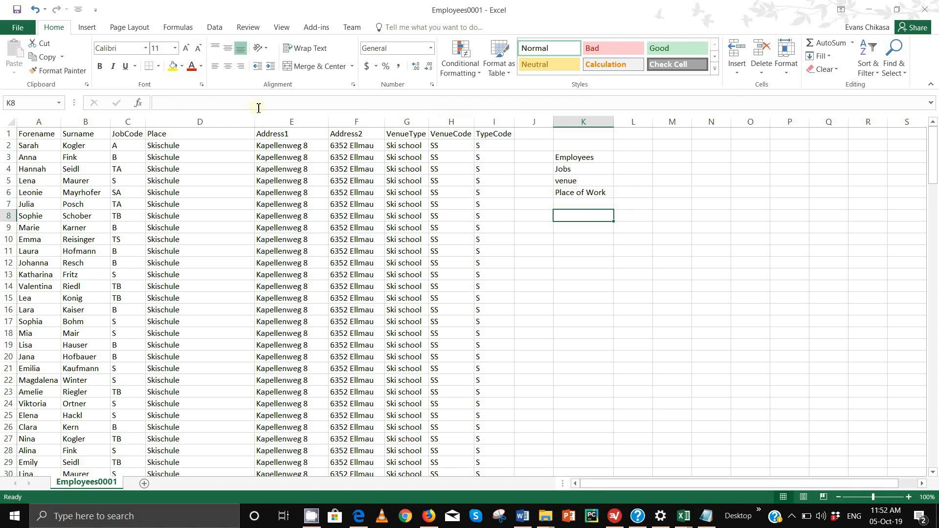
key(Up)
text(venue Type)
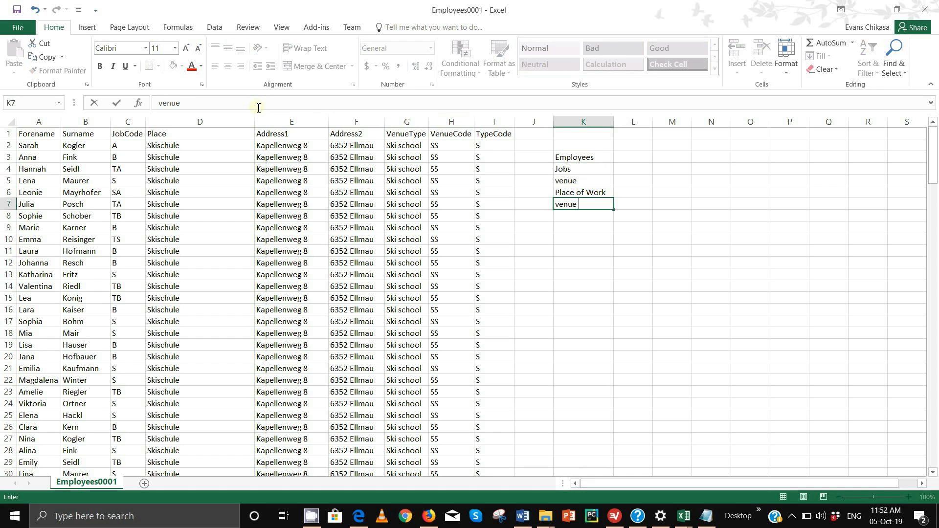
click(645, 261)
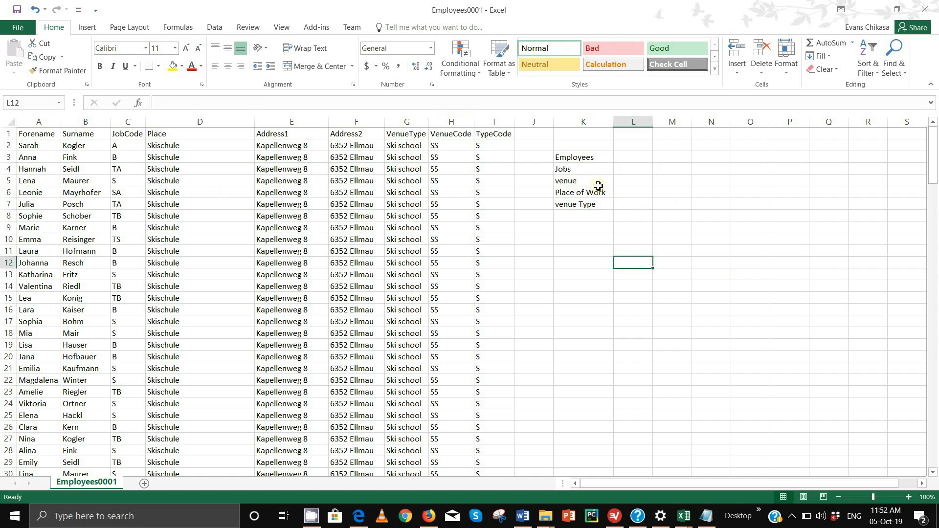
key(super+shift+s)
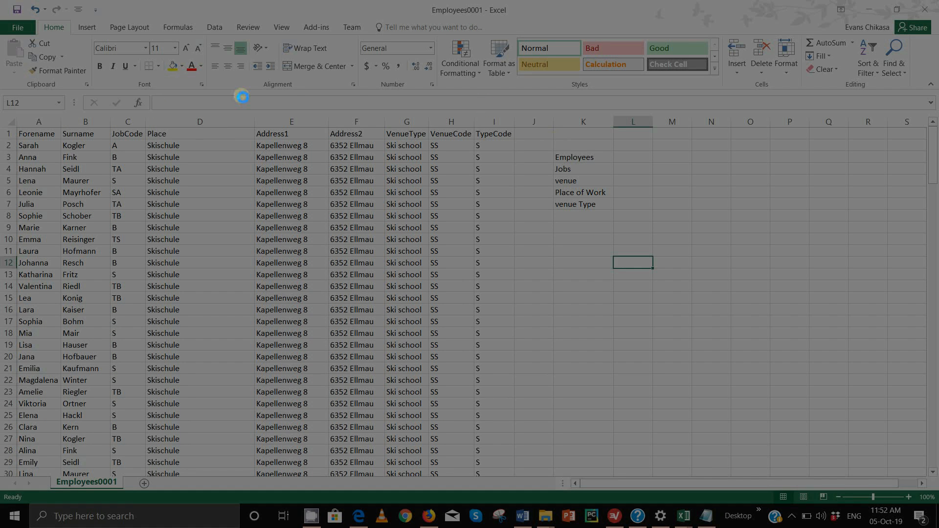
mouse_move(1, 116)
mouse_down()
mouse_move(418, 363)
mouse_move(938, 486)
mouse_up()
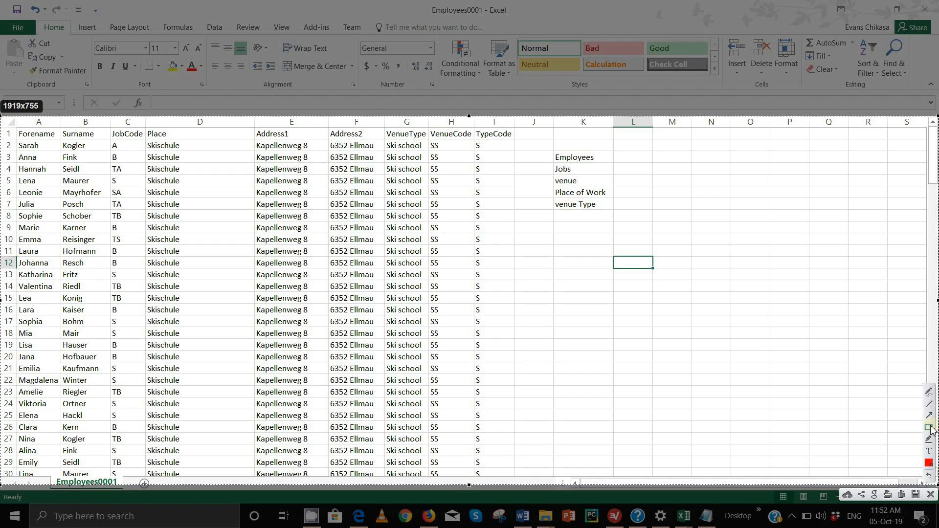
click(930, 392)
mouse_move(597, 157)
mouse_down()
mouse_move(611, 165)
mouse_move(547, 190)
mouse_move(617, 203)
mouse_move(611, 211)
mouse_up()
click(932, 496)
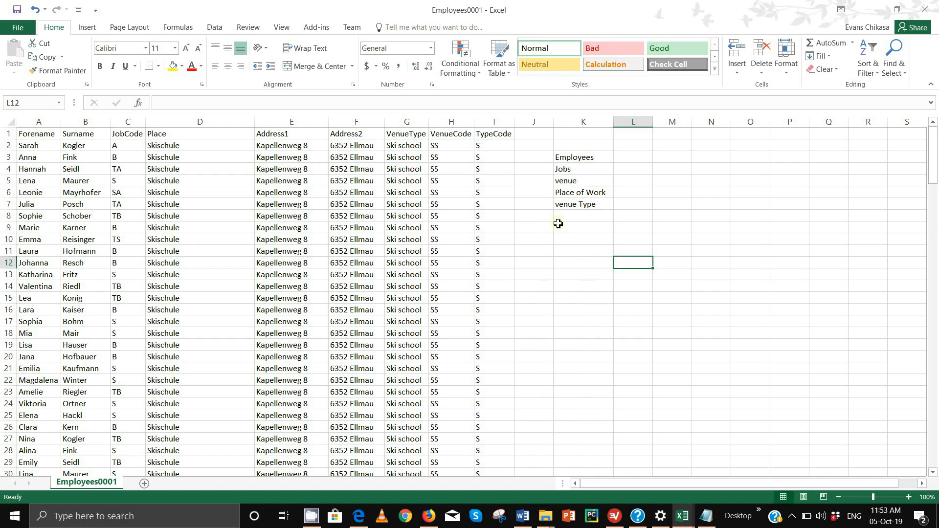
- Type Forename, Surname and JobCode across L3:N3 beside Employees
click(561, 155)
click(563, 169)
click(565, 181)
click(569, 192)
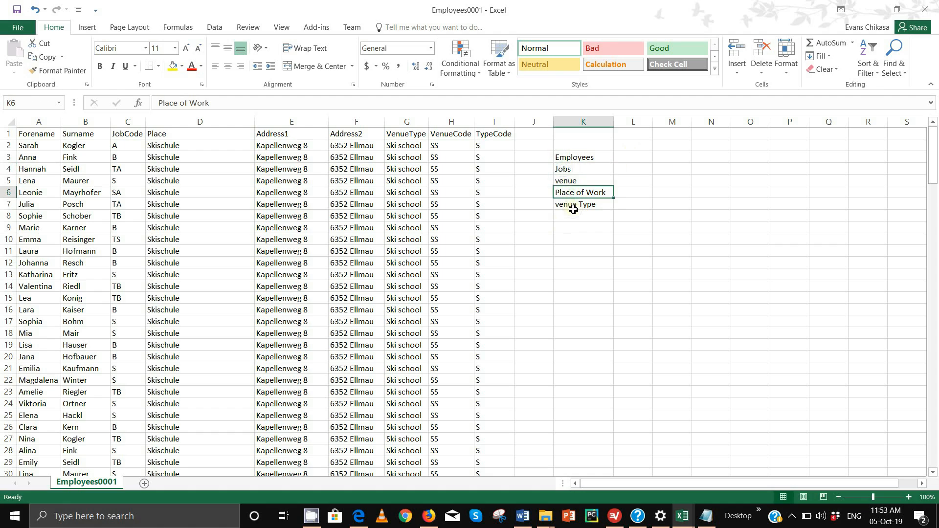
click(571, 204)
click(625, 157)
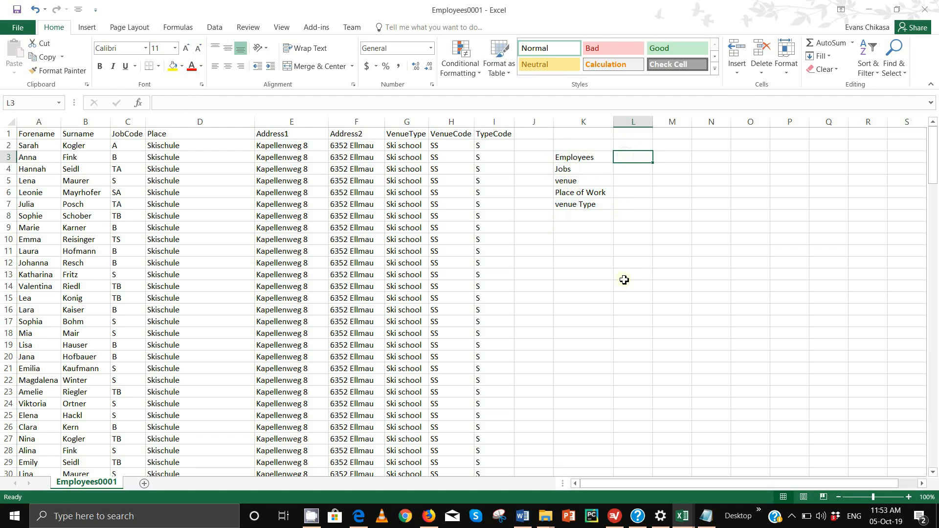
text(Fore)
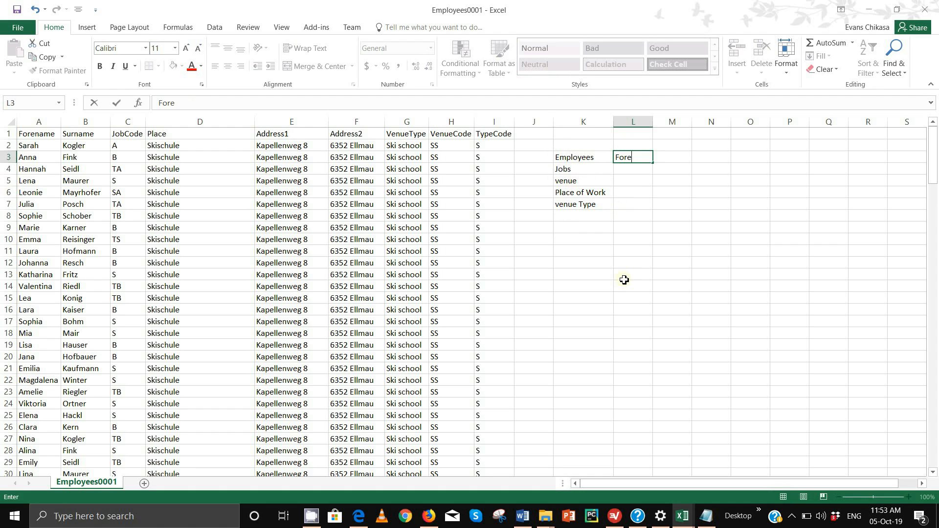
text(name)
key(Tab)
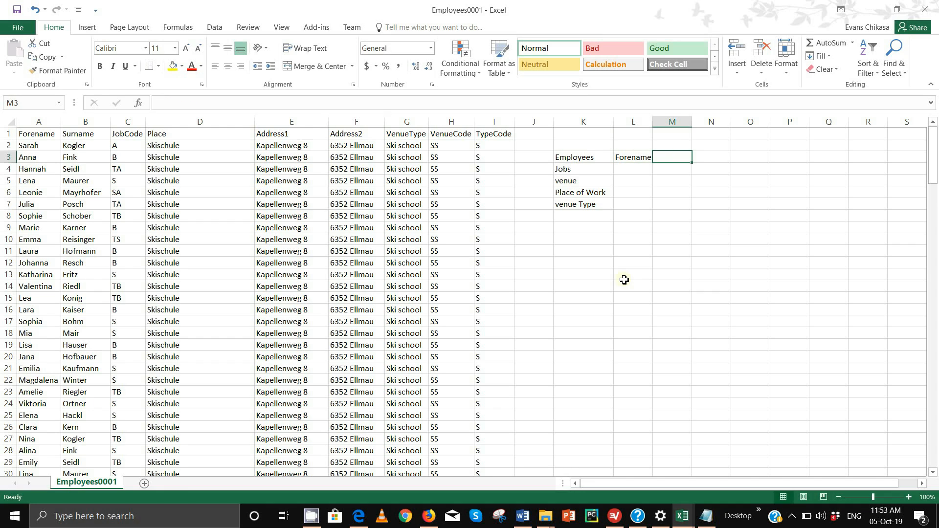
text(Surname)
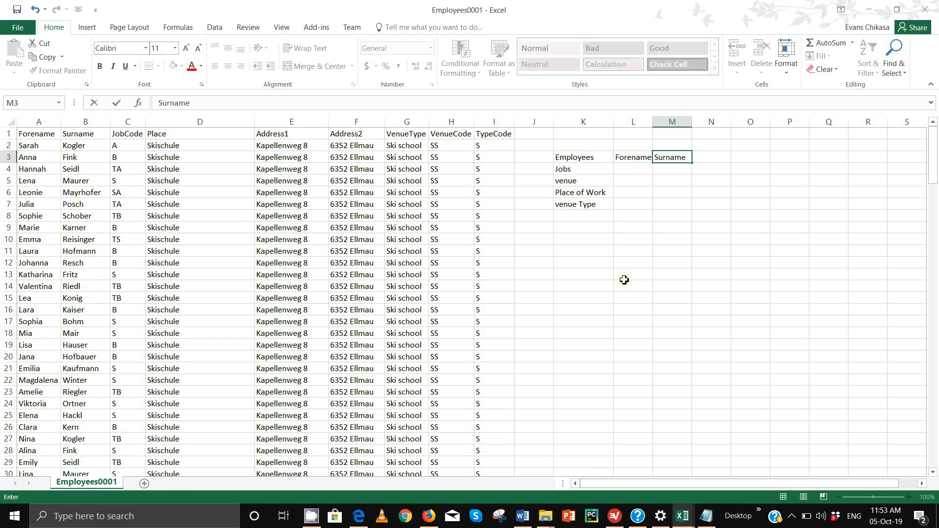
key(Tab)
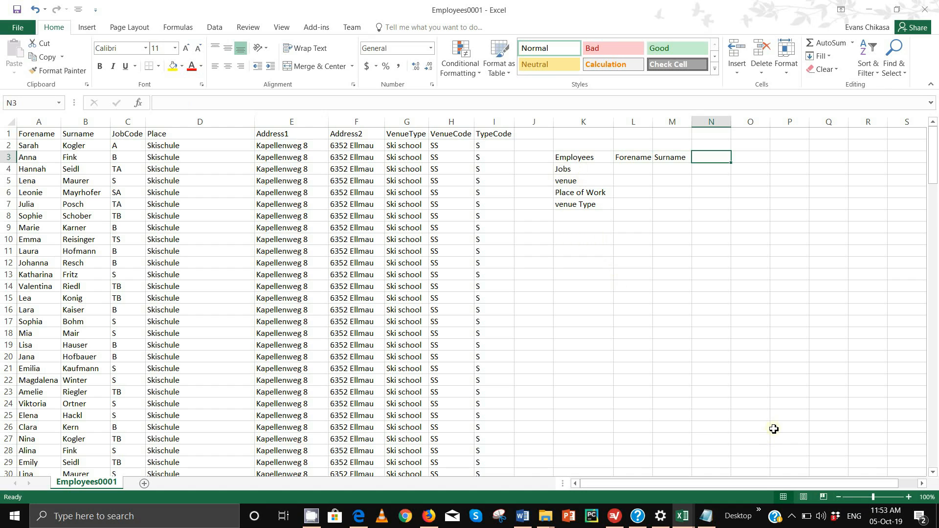
text(Jo)
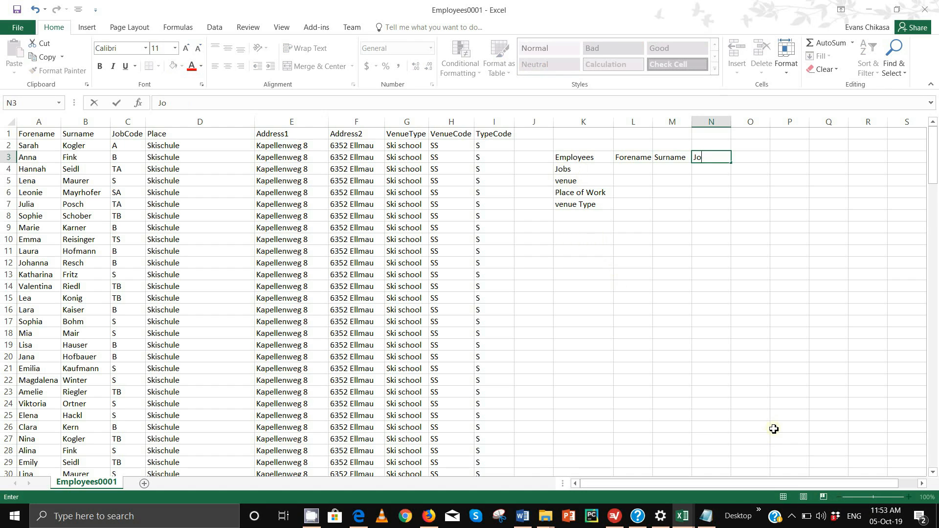
text(bCode)
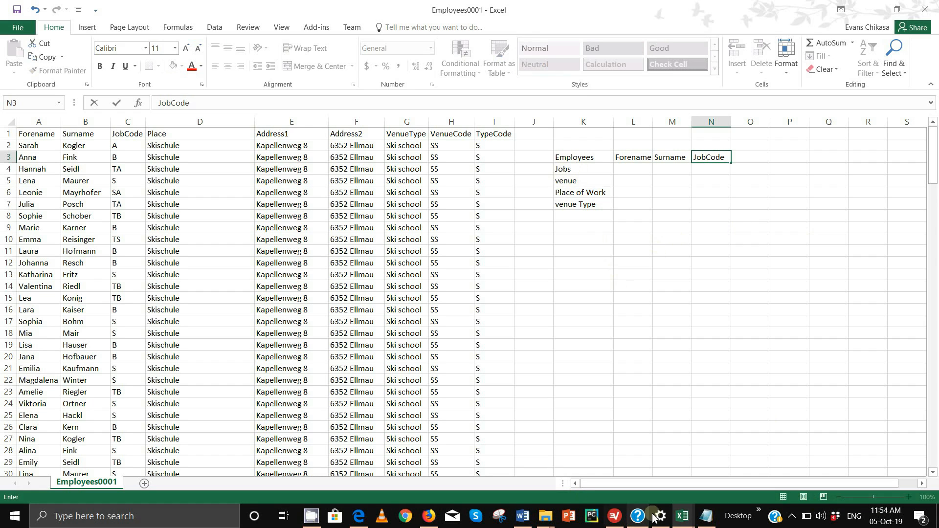
- Switch to the Jobs0001 workbook and select its JobCode and JobDescription columns
mouse_move(683, 516)
click(711, 471)
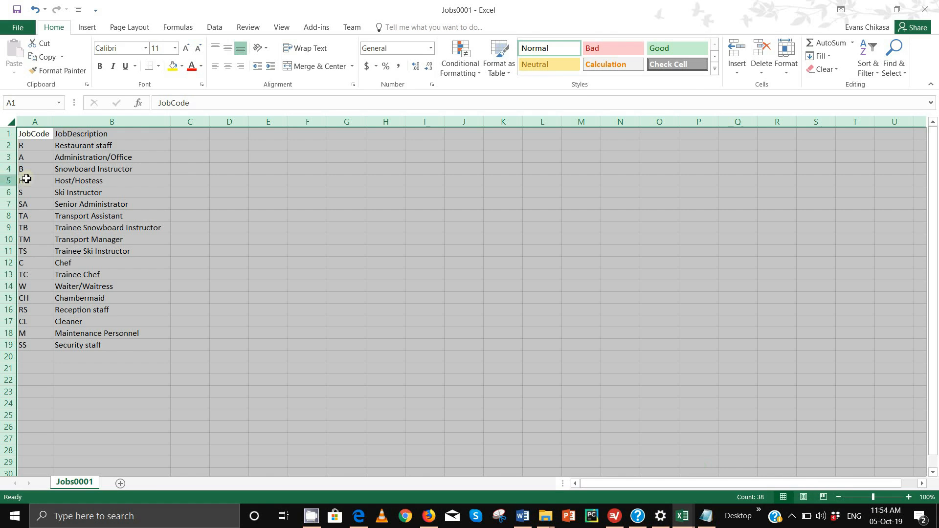
click(28, 122)
click(74, 123)
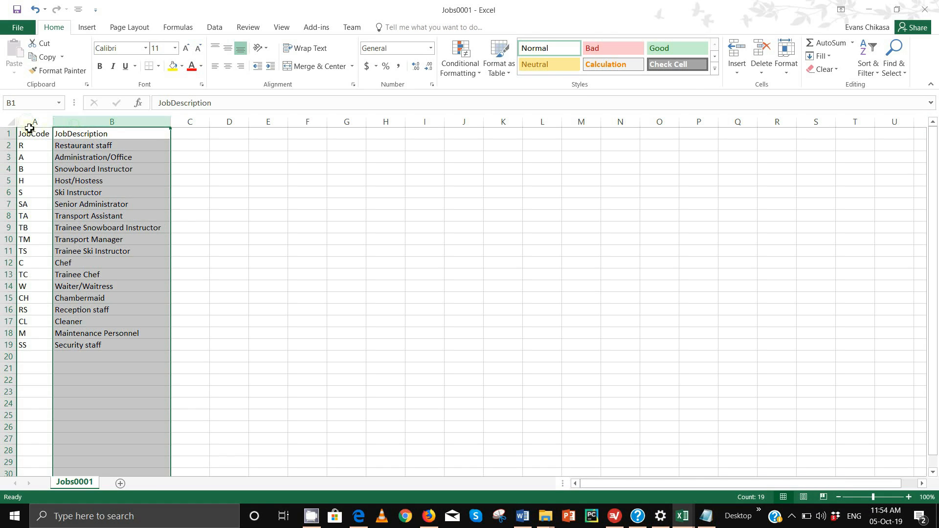
click(30, 122)
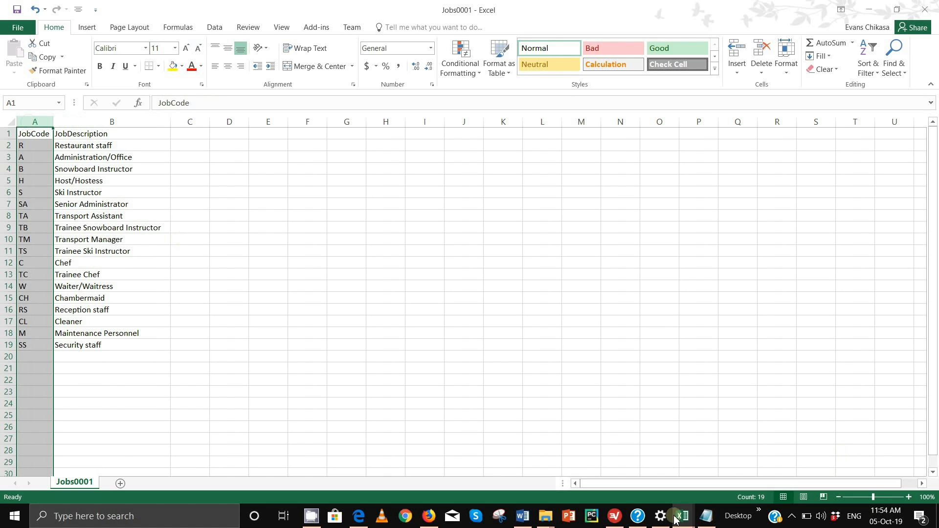
mouse_move(687, 518)
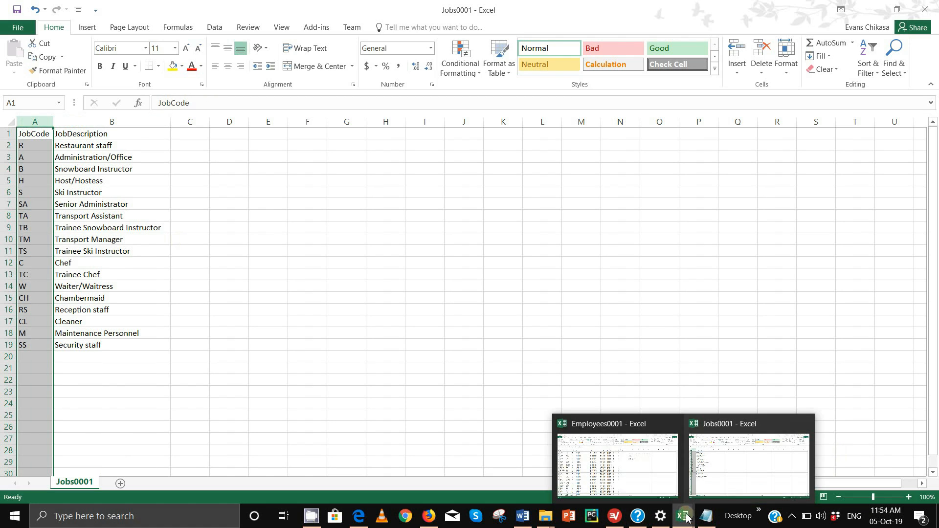
click(735, 469)
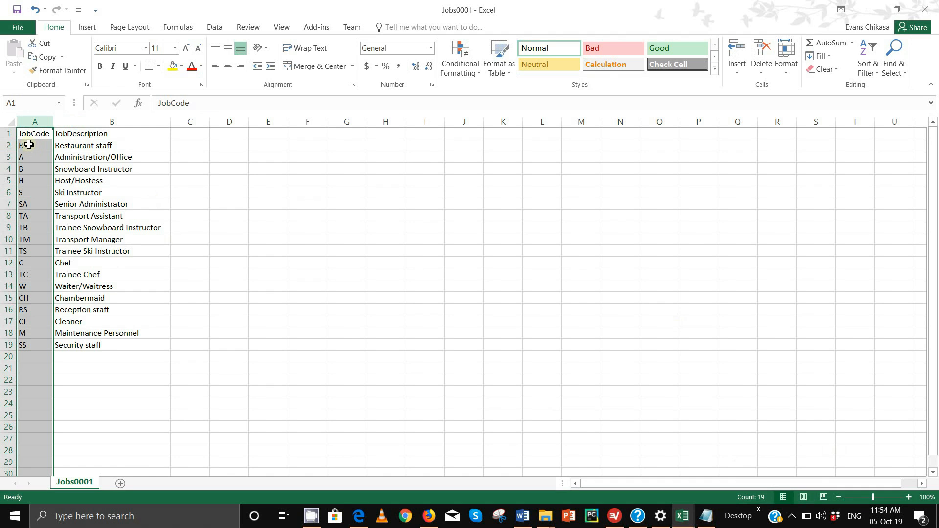
- Bring Employees0001 forward and restore it as a smaller window on the right
mouse_move(684, 515)
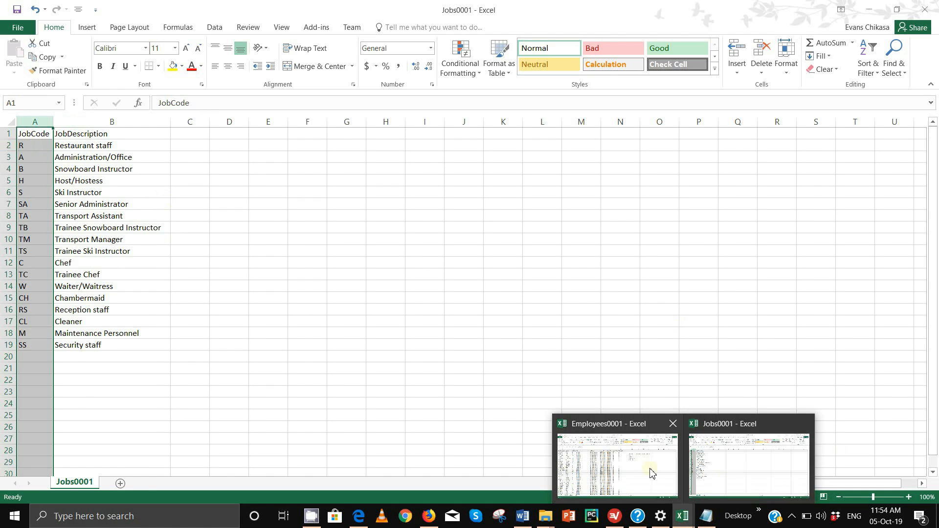
click(652, 472)
drag(673, 12, 710, 36)
- Select Employees0001's JobCode column and move the window so it fits beside the Jobs list
click(362, 145)
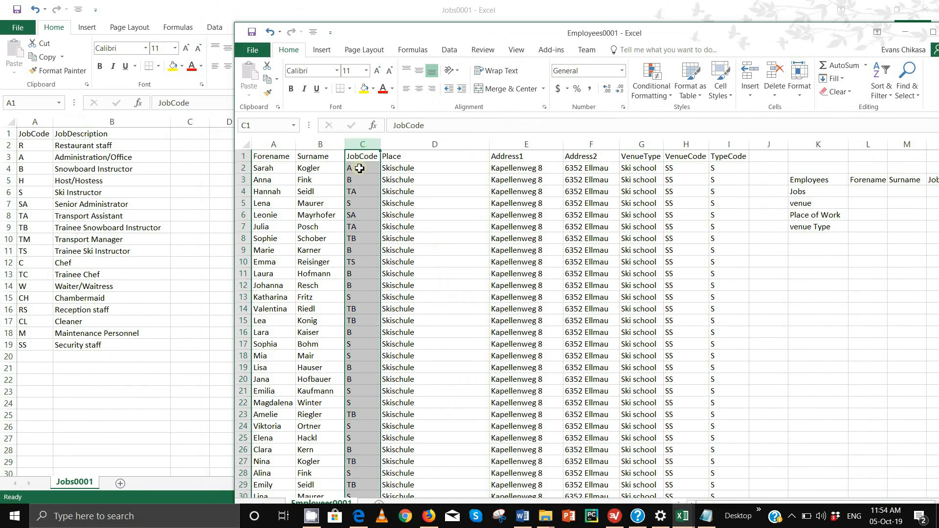
click(360, 169)
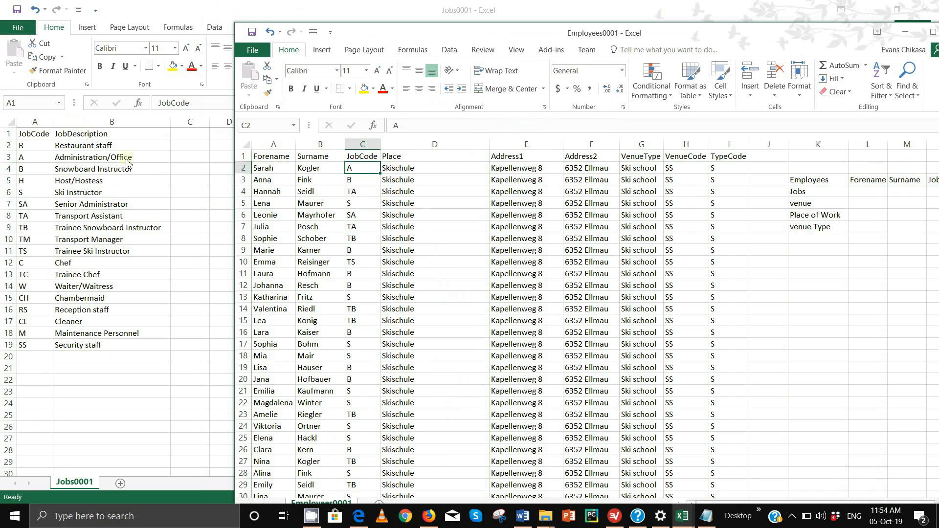
click(365, 145)
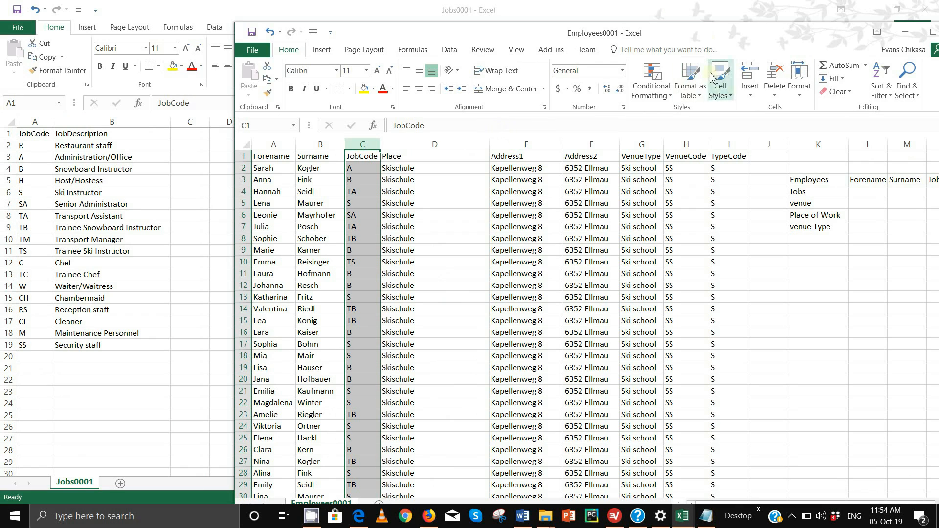
drag(711, 33, 651, 14)
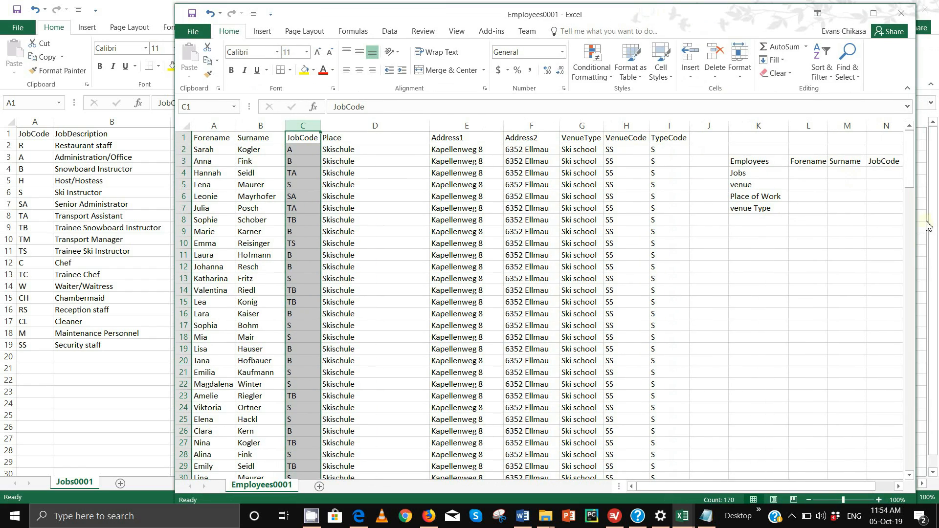
drag(773, 488, 788, 489)
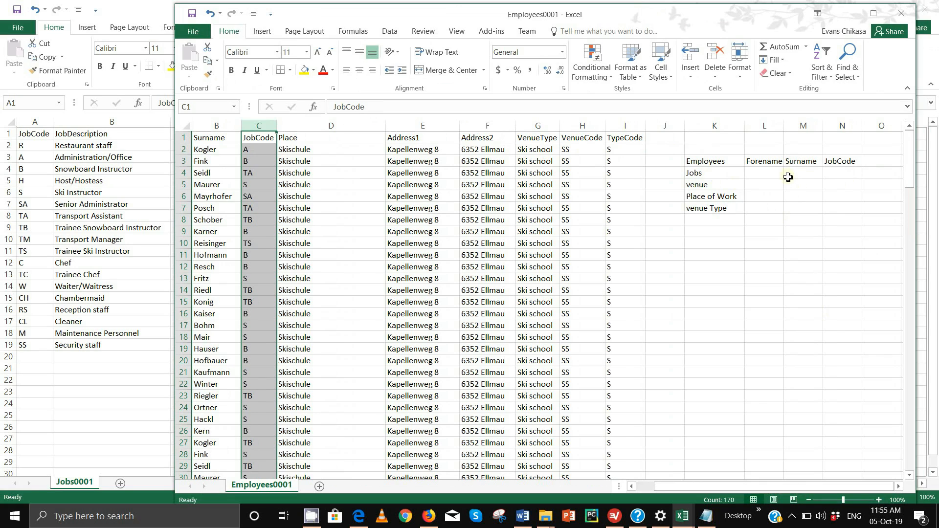
- Enter VenueCode in O3 after JobCode, then scroll through the employee records and back
click(886, 159)
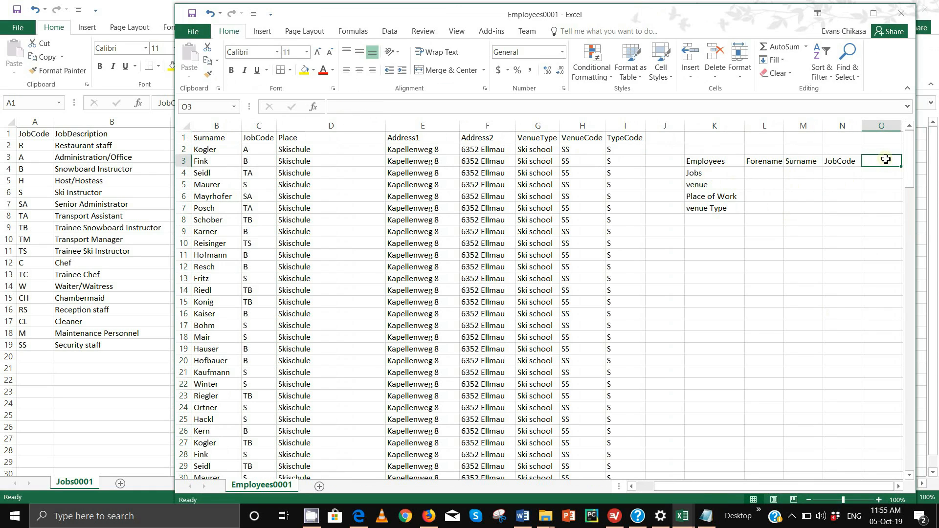
text(Vue)
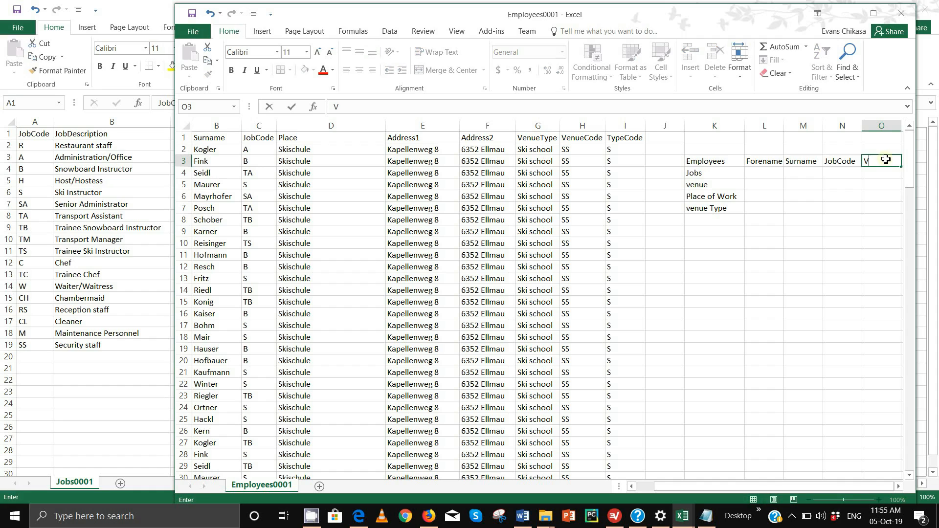
key(BackSpace)
key(BackSpace)
text(enueCode)
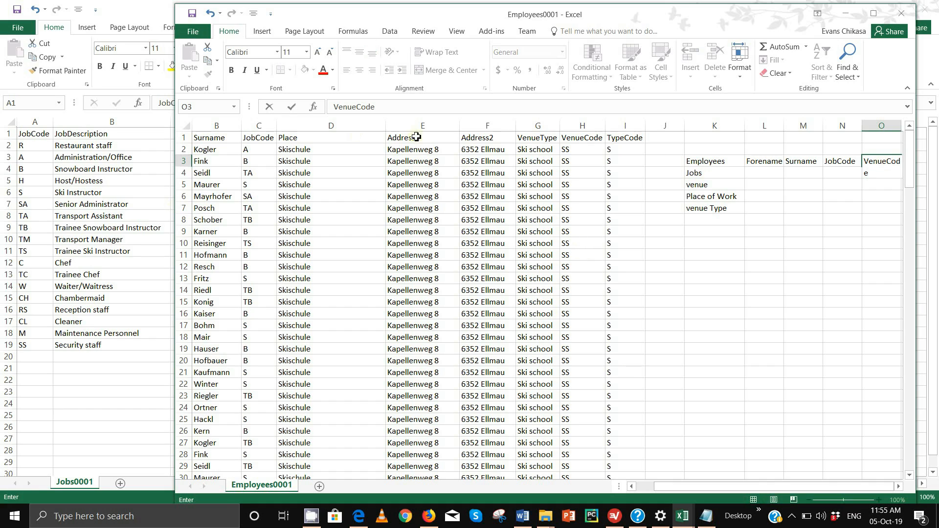
click(582, 153)
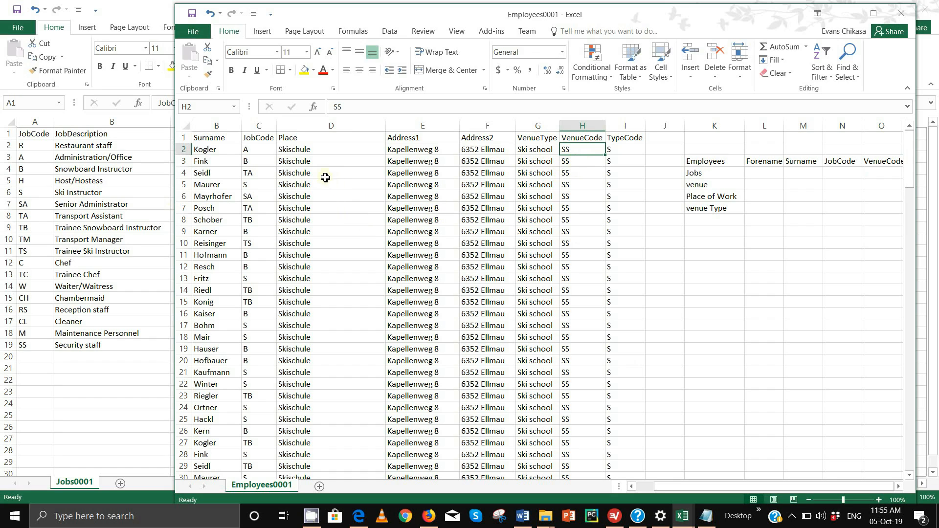
scroll(322, 252, down, 14)
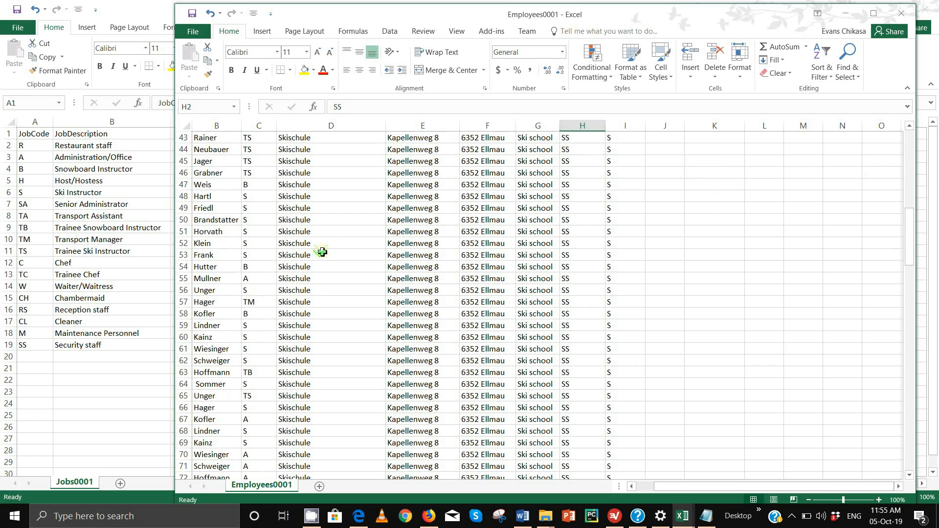
scroll(322, 252, down, 8)
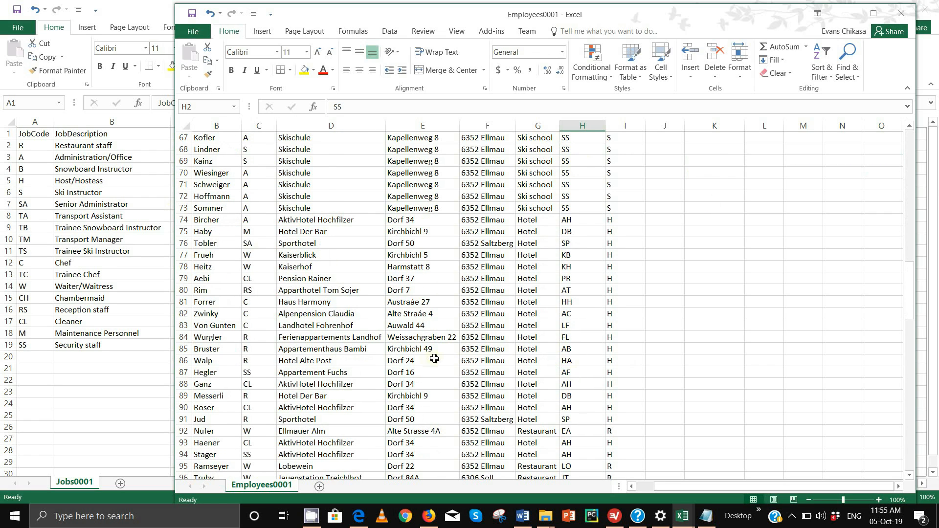
scroll(497, 333, up, 13)
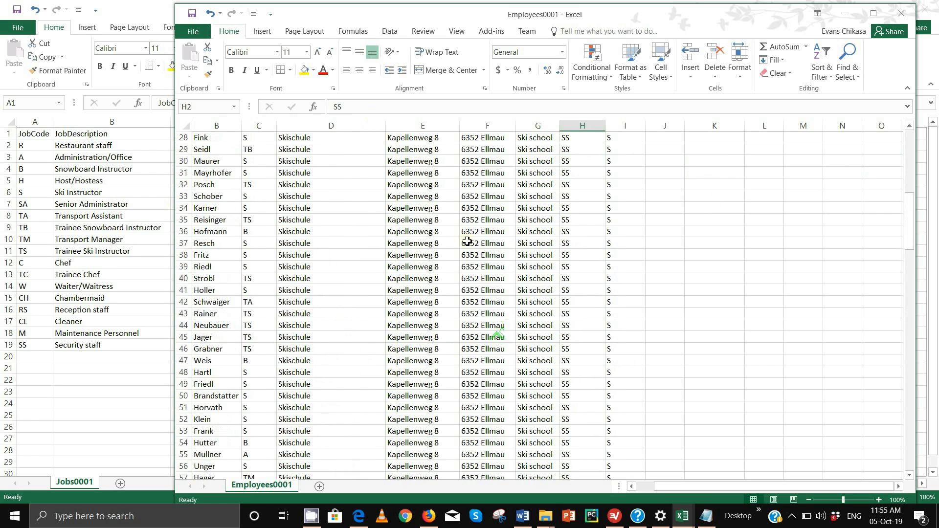
scroll(468, 242, up, 3)
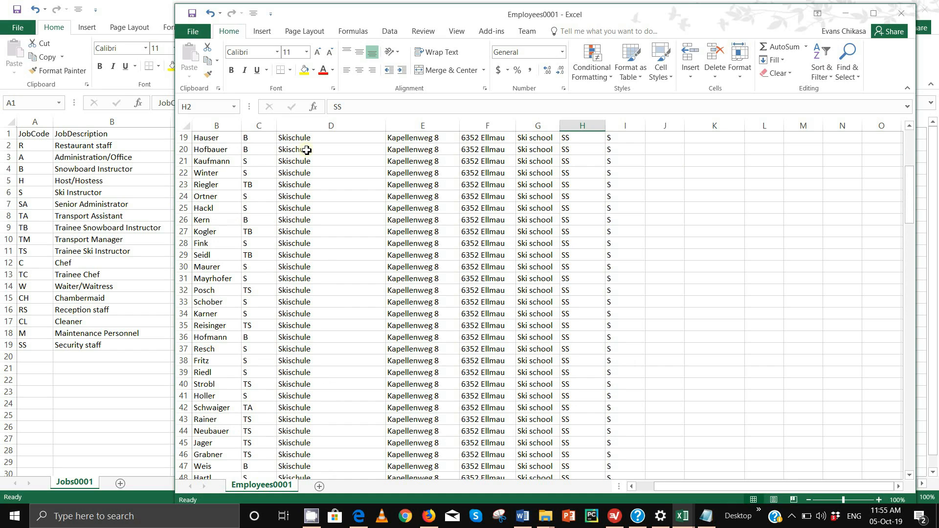
scroll(339, 210, up, 6)
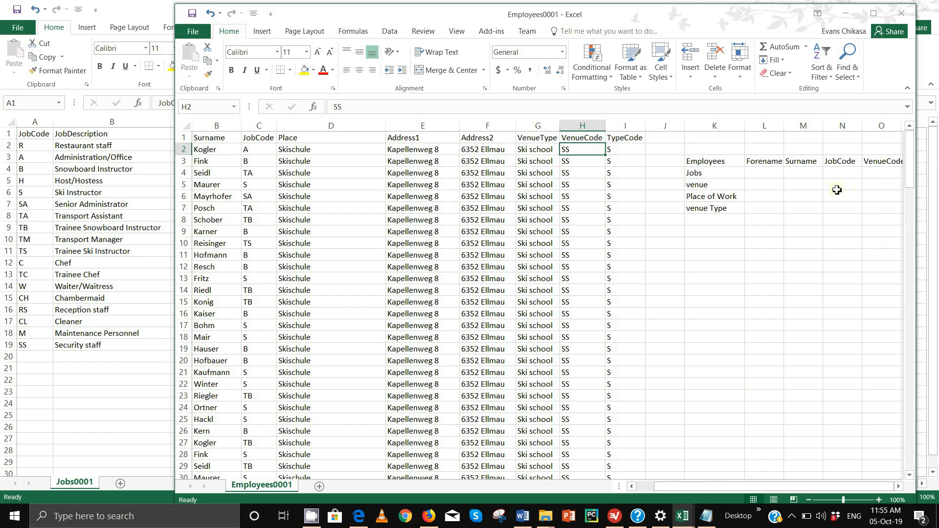
- Give the Jobs row the fields JobCode and JobDescription in L4:M4
click(765, 171)
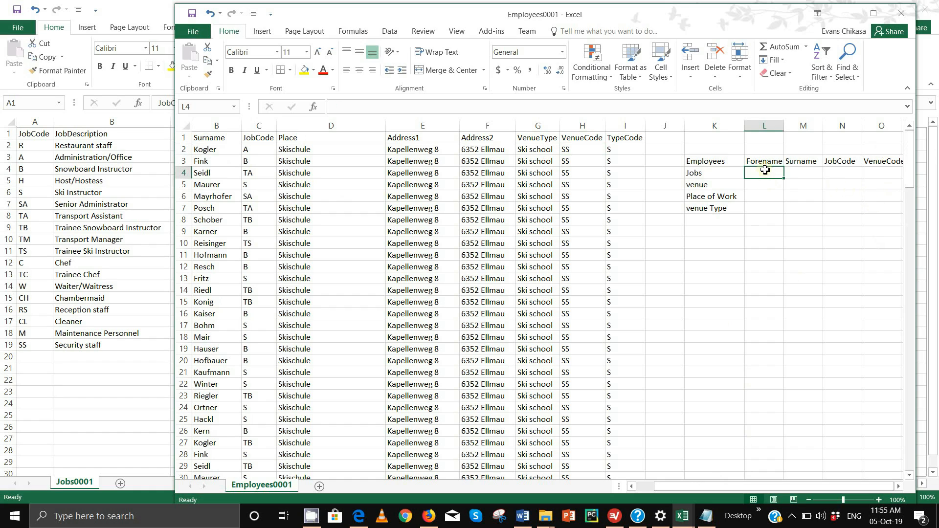
text(JobCod)
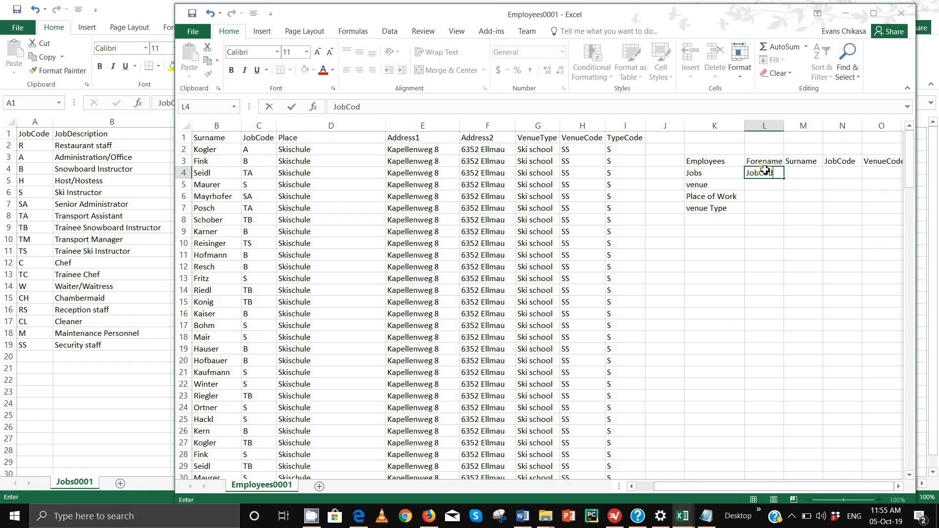
text(e)
key(Tab)
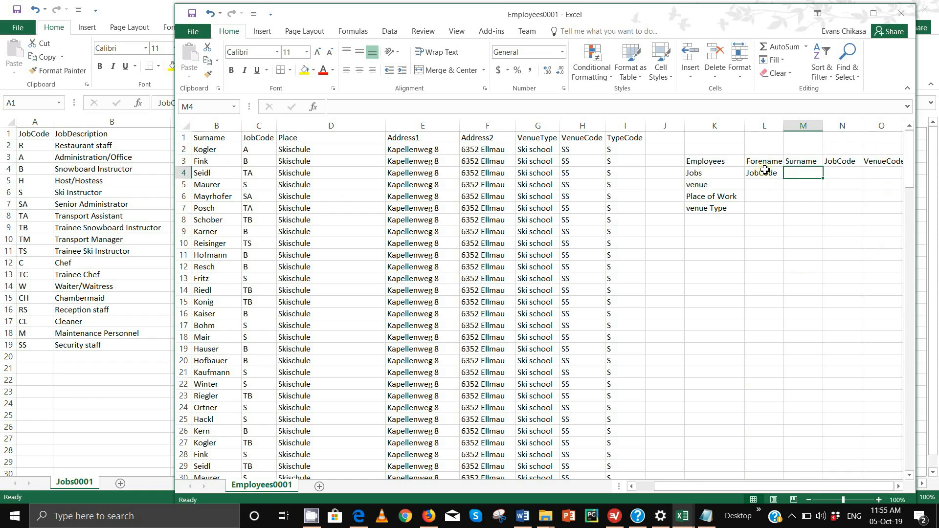
text(JobD)
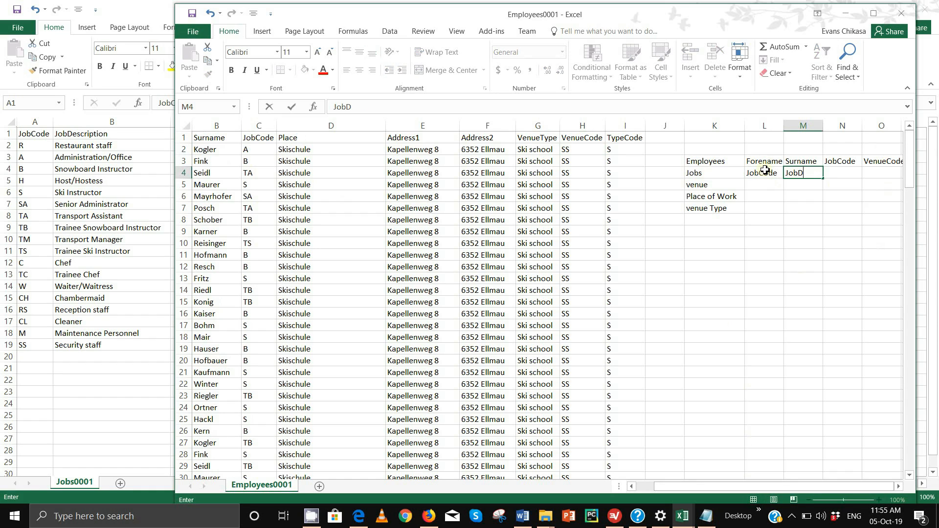
text(esciption)
click(361, 107)
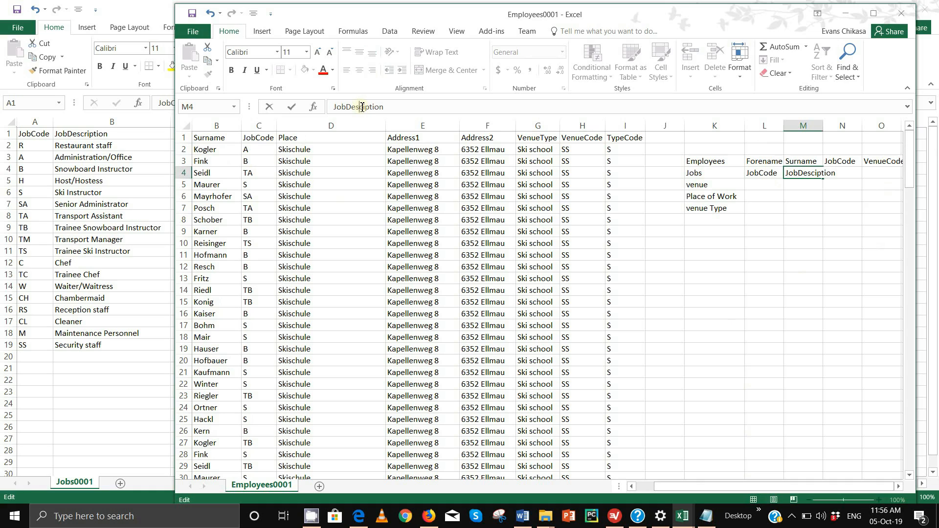
text(r)
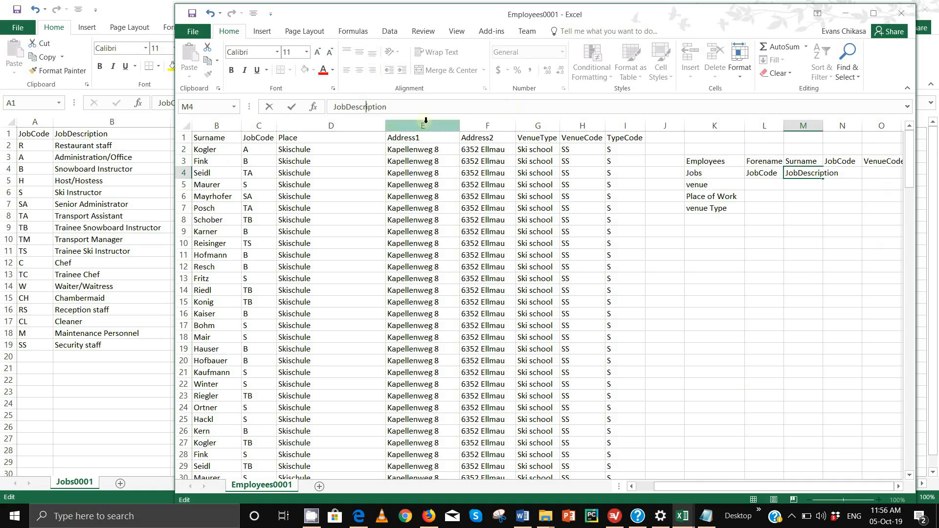
click(767, 187)
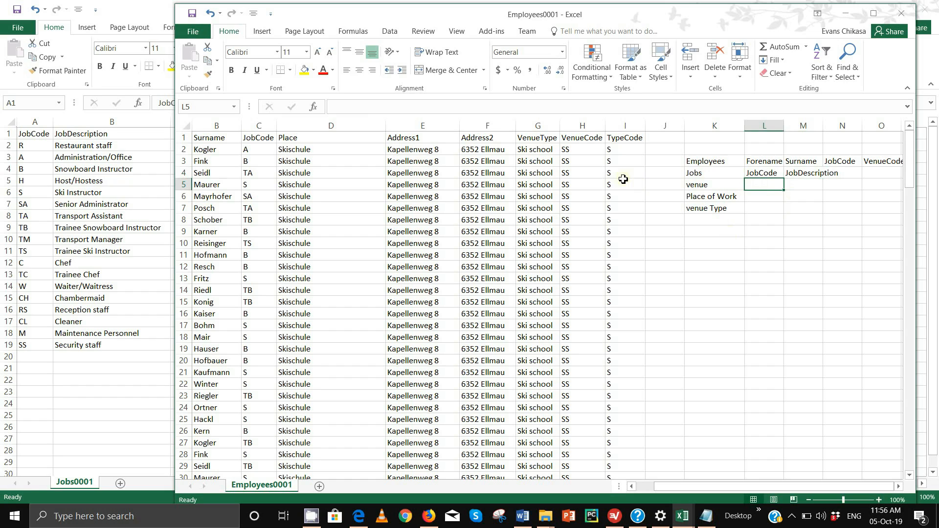
- Give the venue row the fields VenueCode and VenueName in L5:M5
text(Venue)
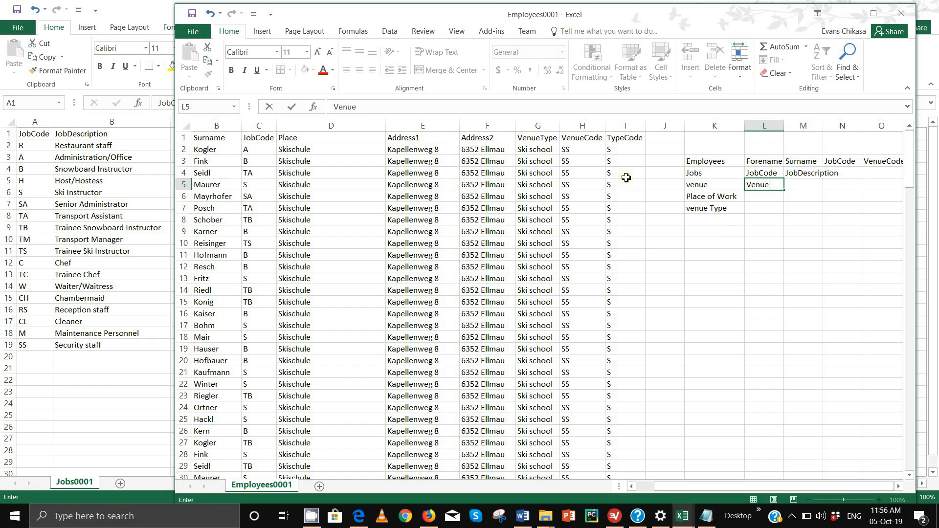
text(Code)
key(F2)
key(Tab)
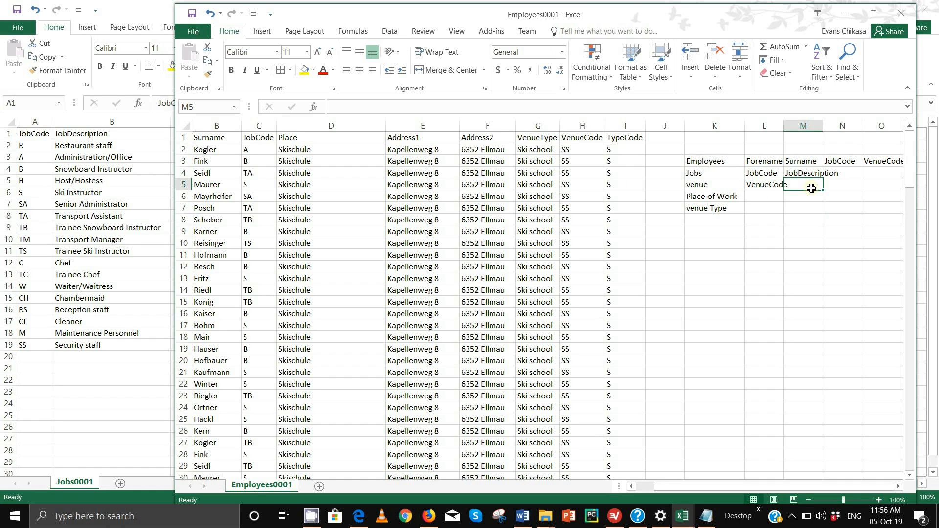
text(N)
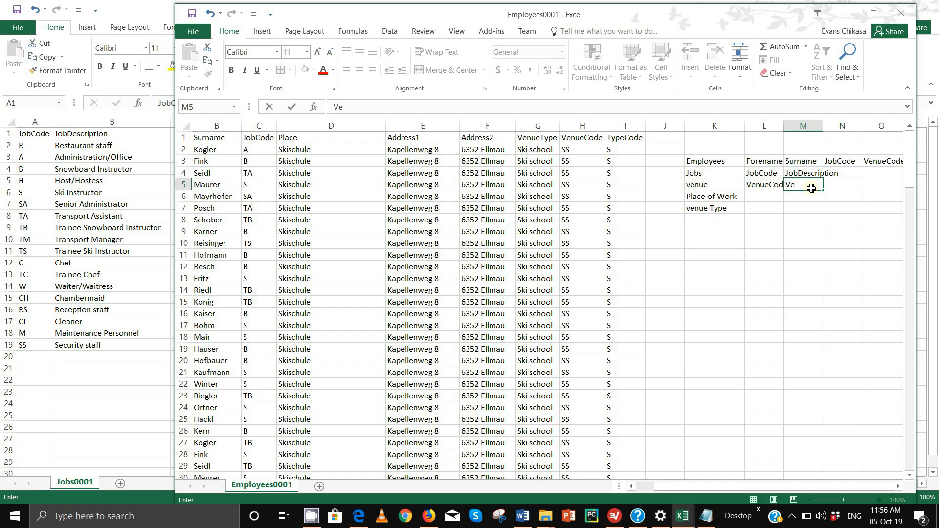
text(Name)
click(837, 185)
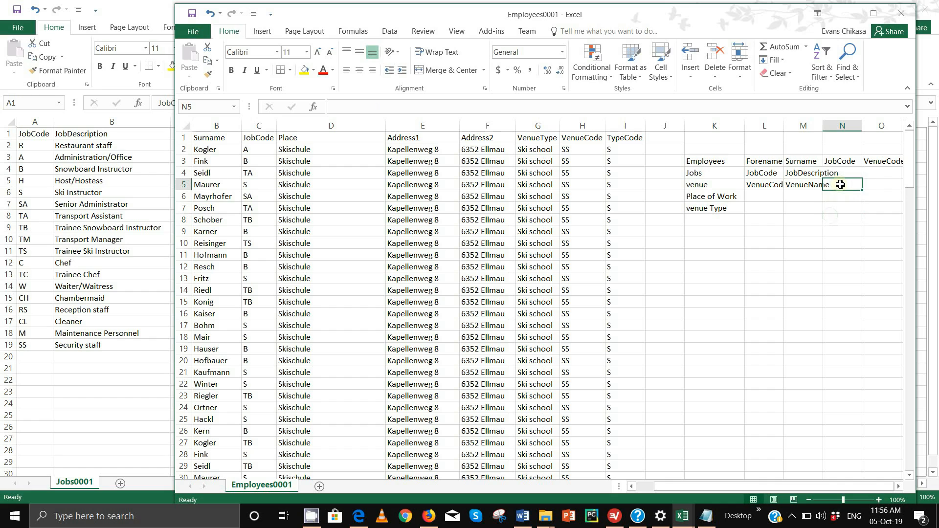
click(321, 139)
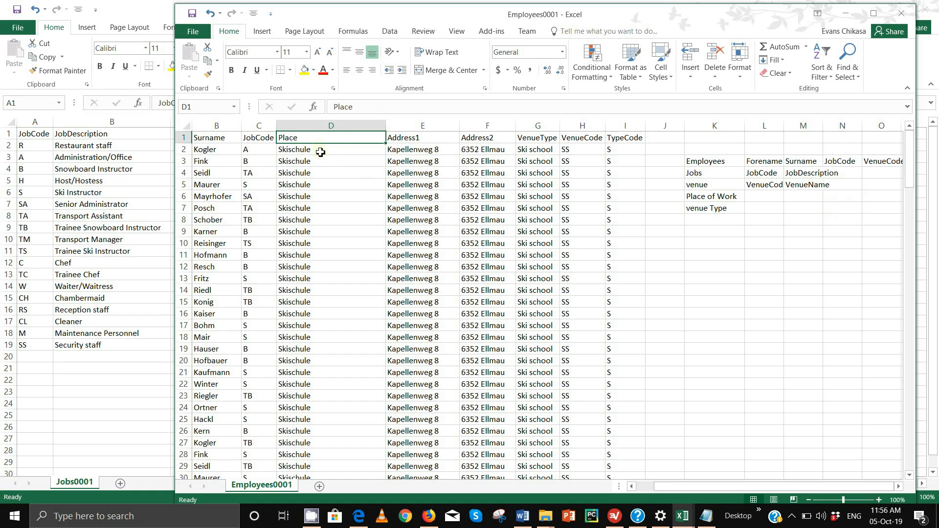
- Change the D1 column heading from Place to VenueName
right_click(319, 140)
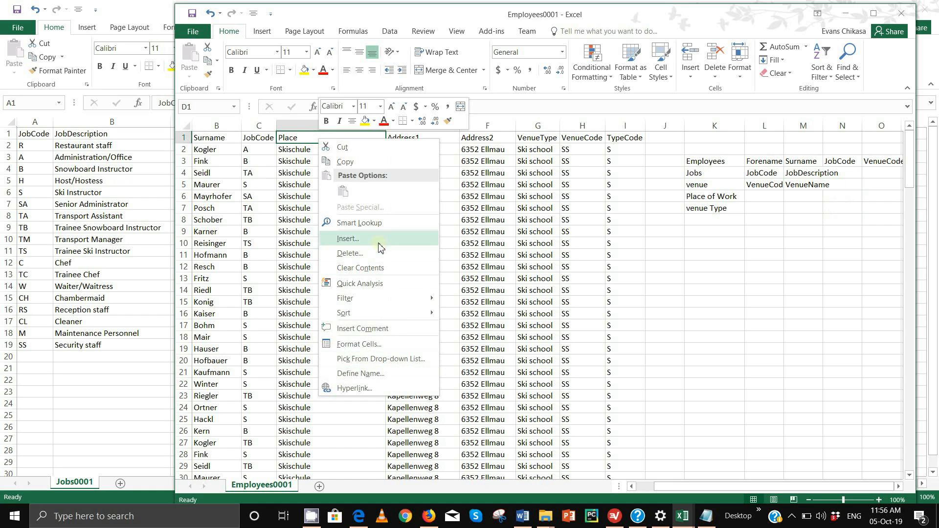
click(306, 138)
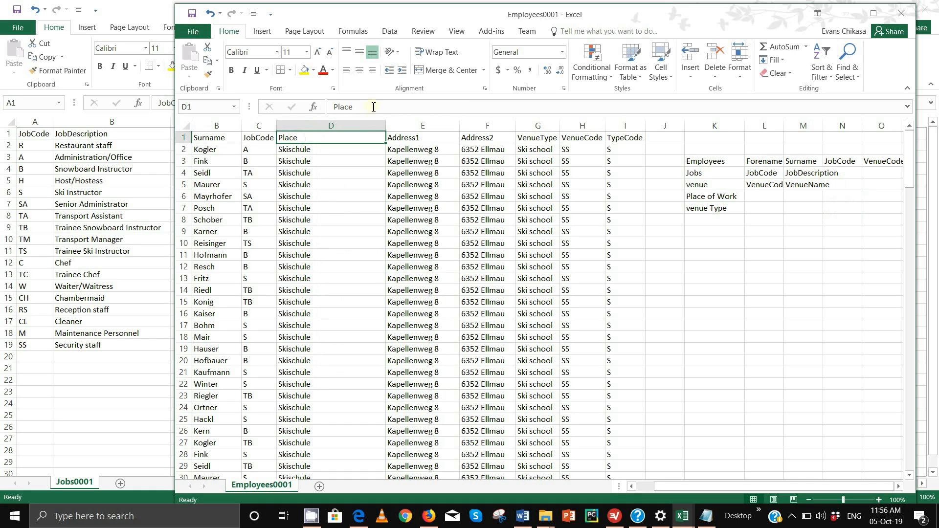
double_click(345, 107)
text(VenueName)
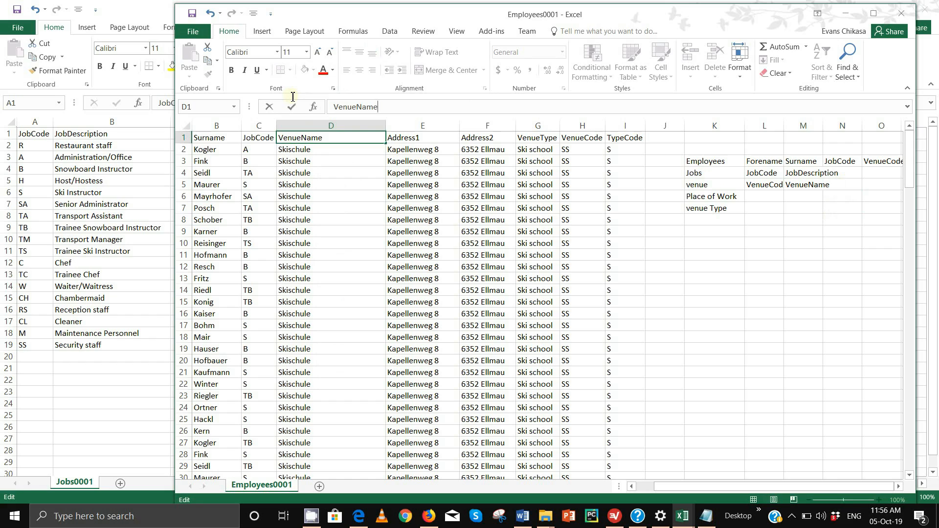
key(Return)
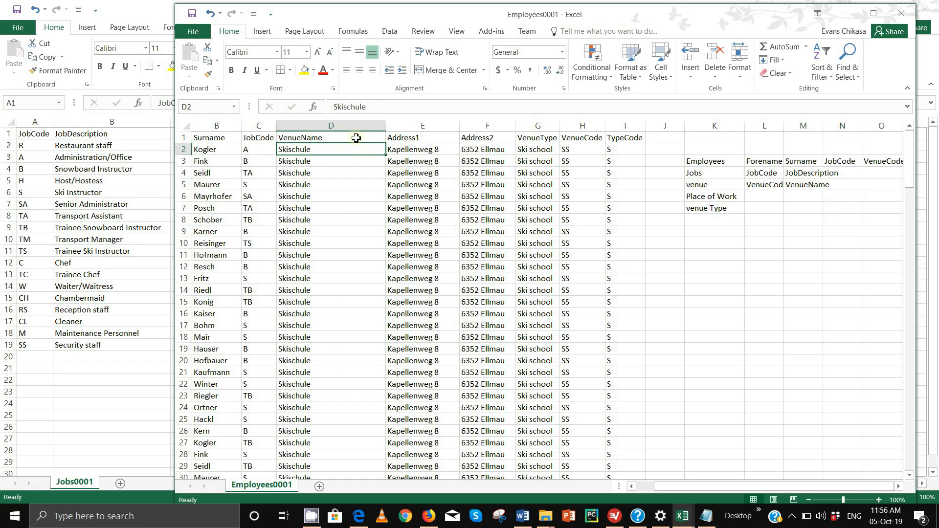
- Add Address1 entries in N5 and O5 of the venue row
click(771, 186)
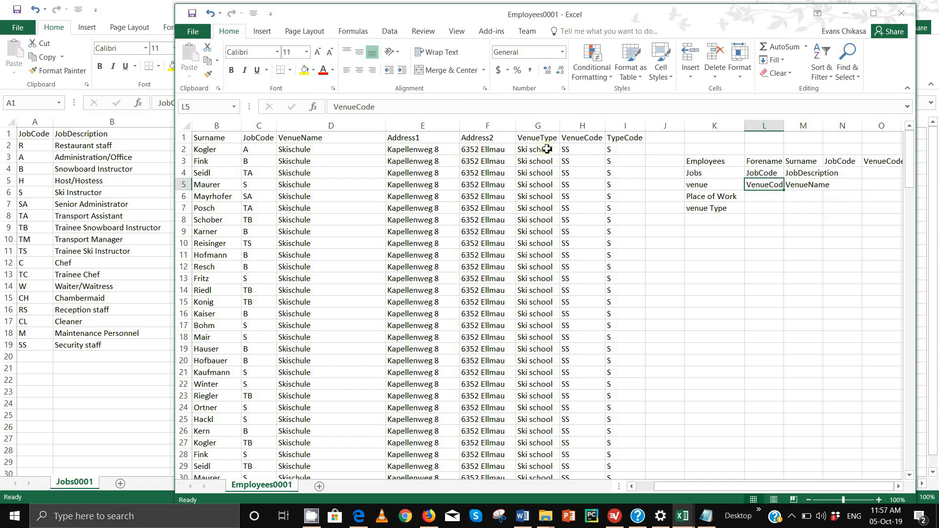
click(581, 150)
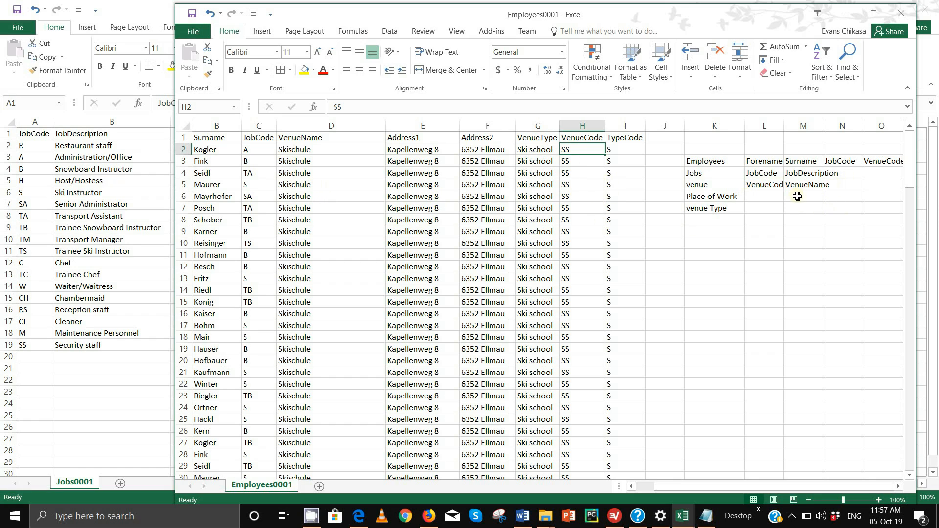
click(837, 190)
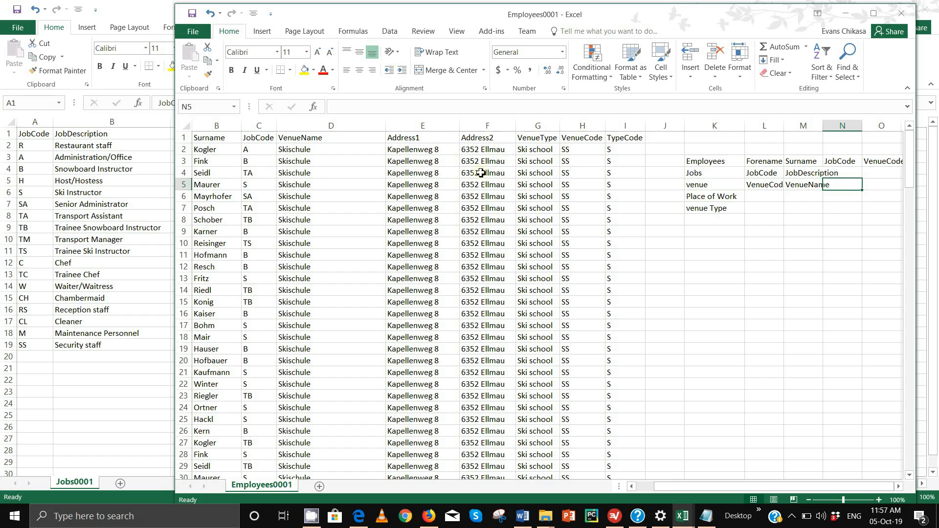
text(Address1)
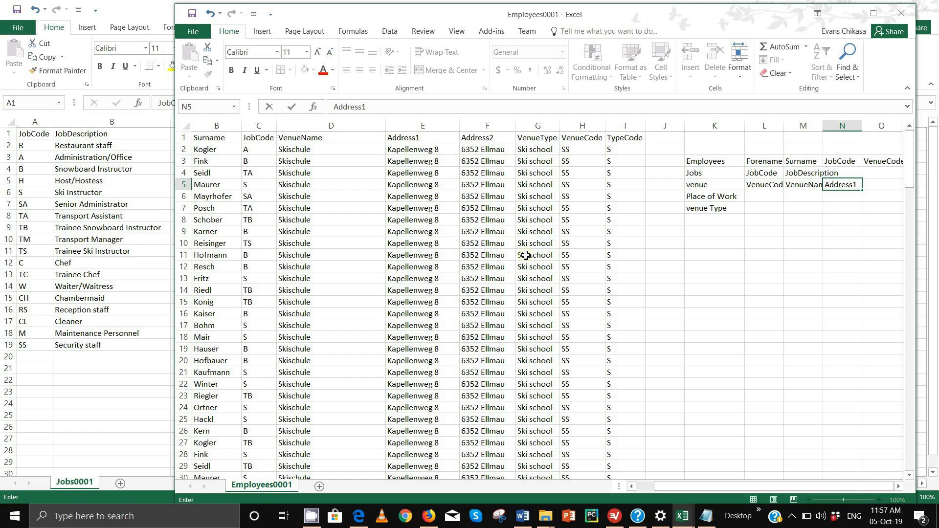
key(Tab)
text(Add)
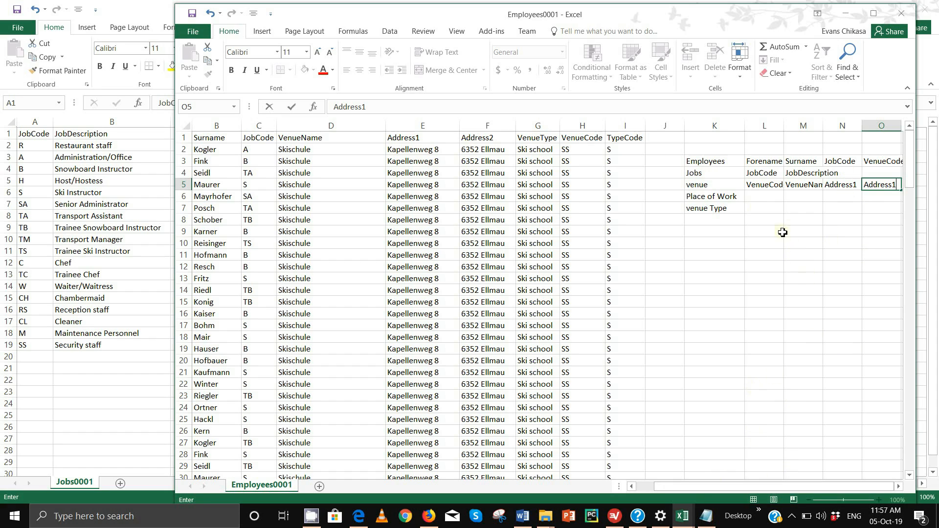
click(703, 185)
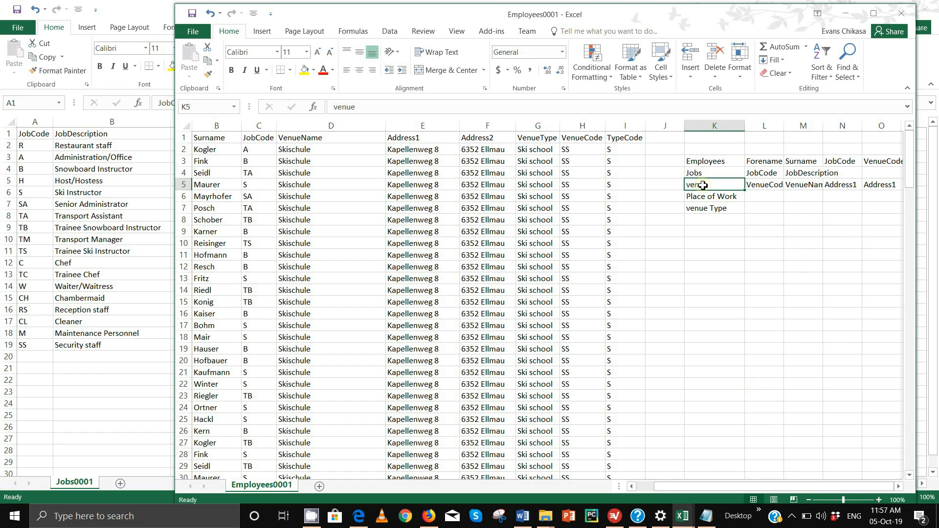
- Enter TypeCode in L7 and venueType in M7, then check them against the data
click(759, 208)
text(Ty)
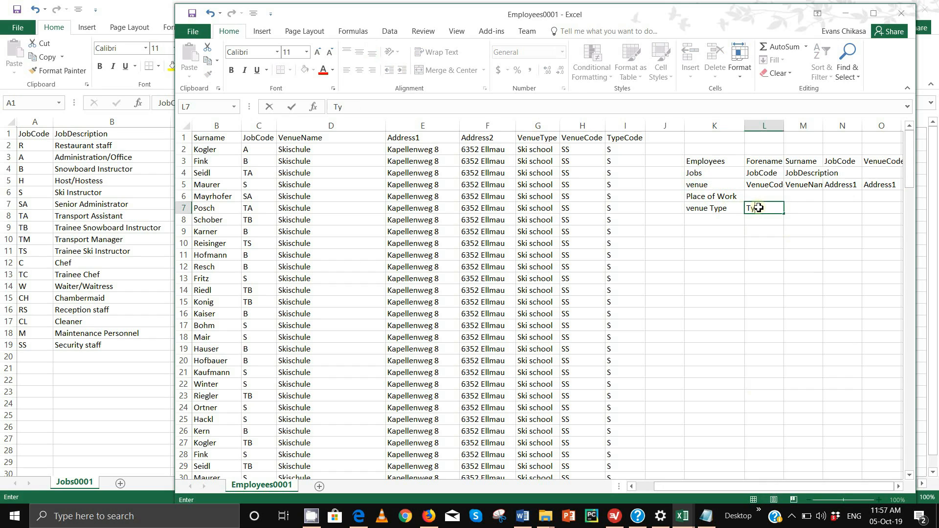
text(peCode)
key(Tab)
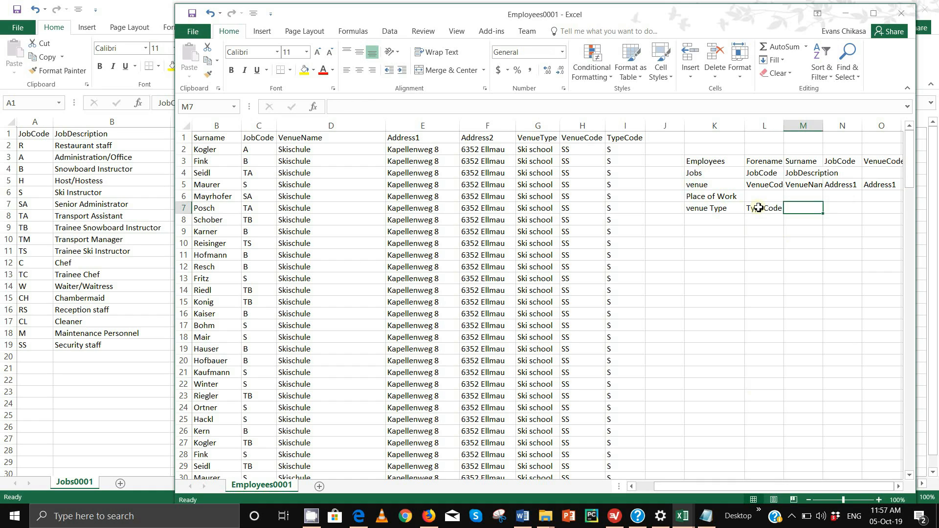
text(venueType)
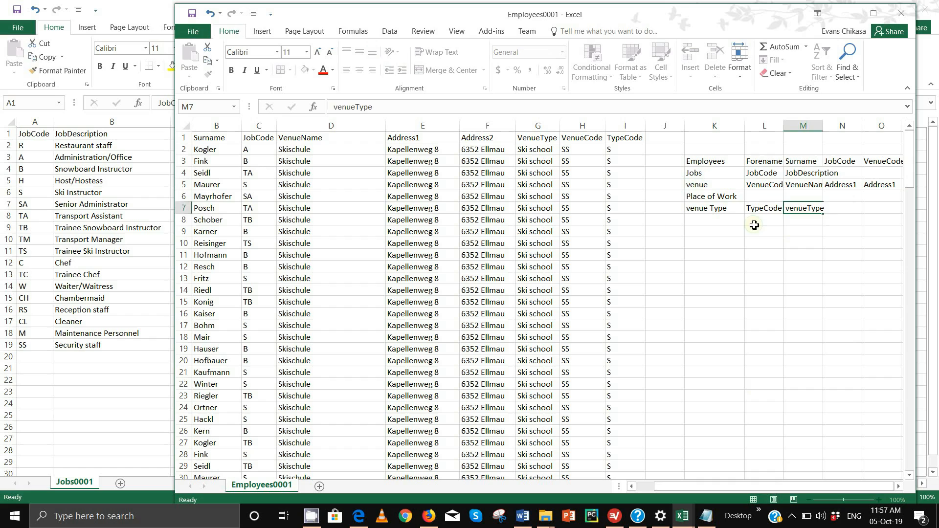
click(765, 208)
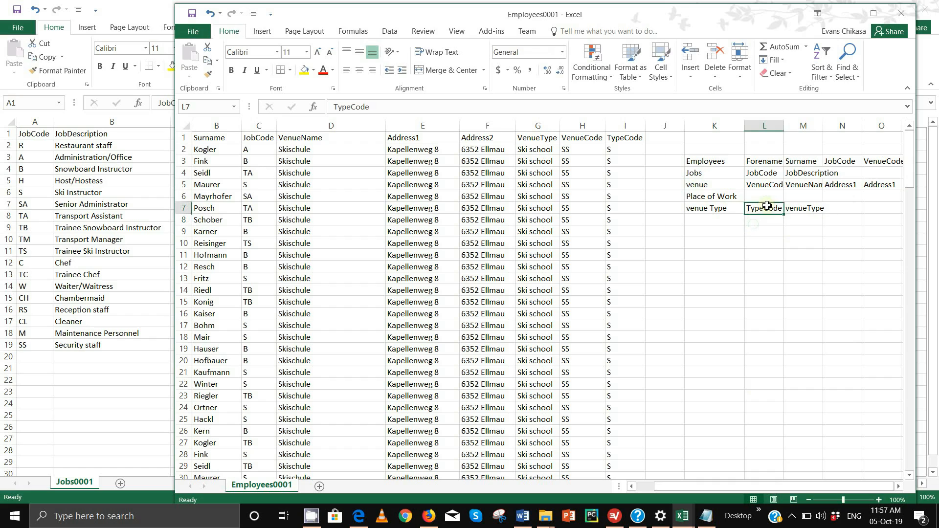
click(612, 149)
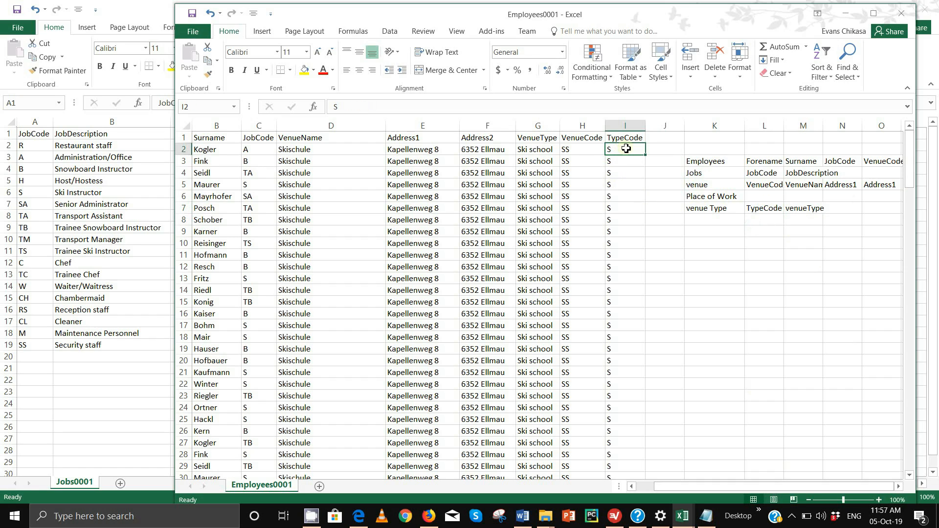
click(542, 149)
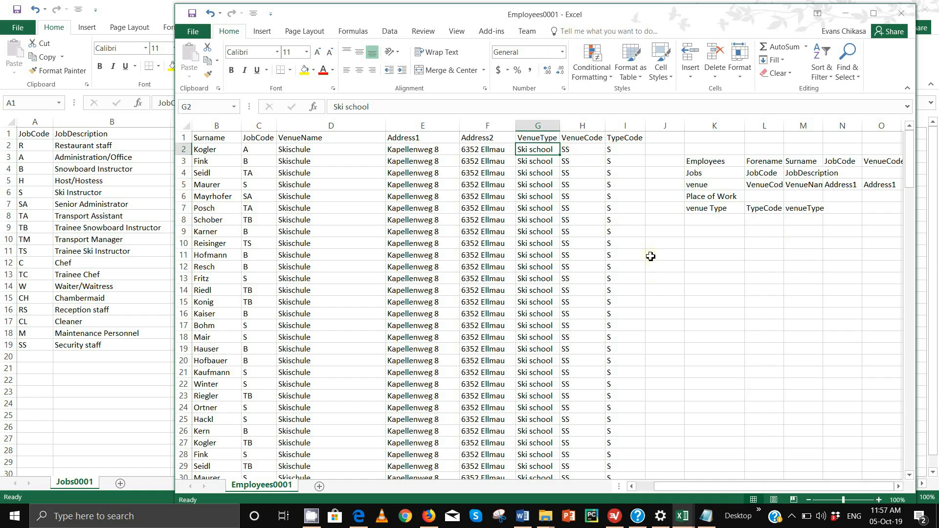
click(805, 209)
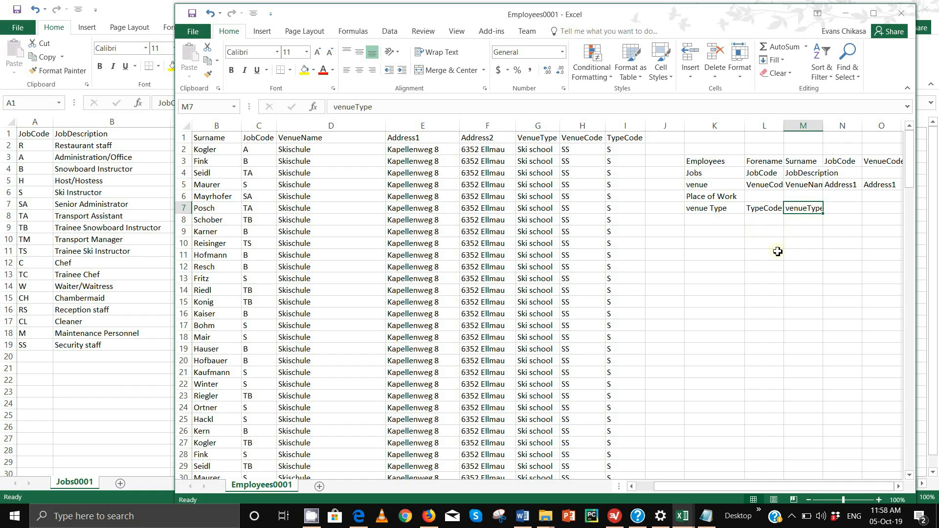
click(887, 184)
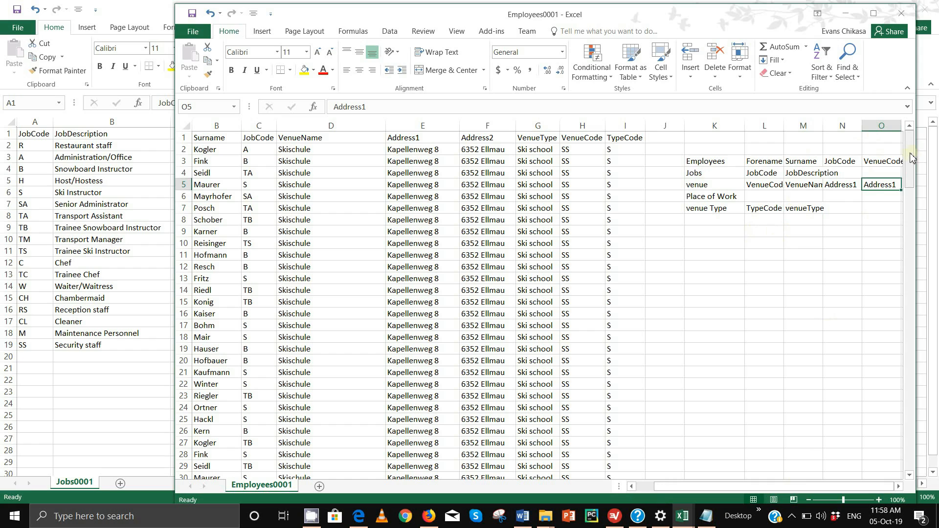
- Widen the window, add TypeCode in P5, and clear 'Place of Work' from K6
click(186, 127)
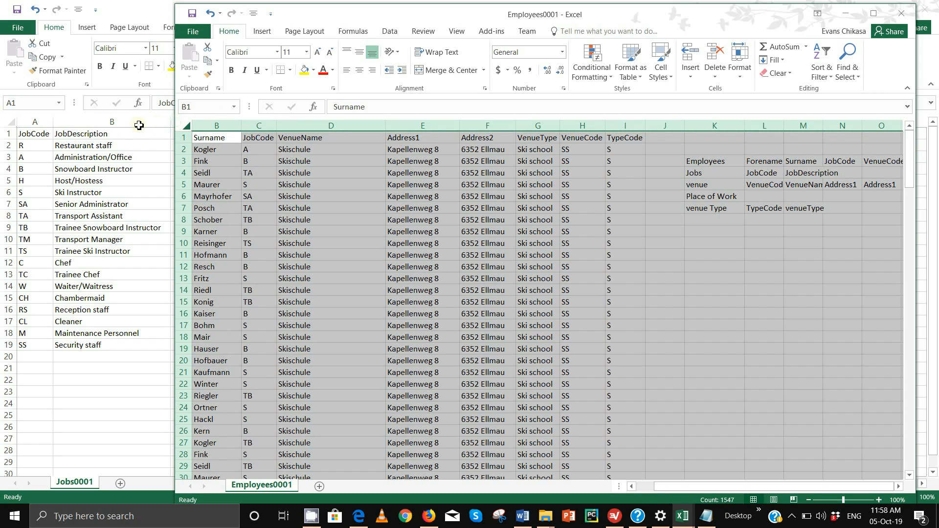
drag(176, 122, 28, 115)
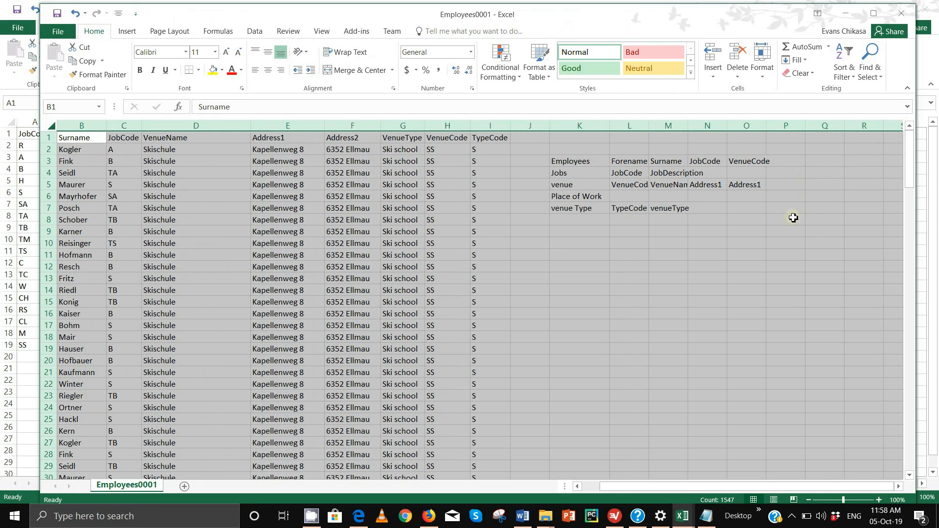
click(776, 182)
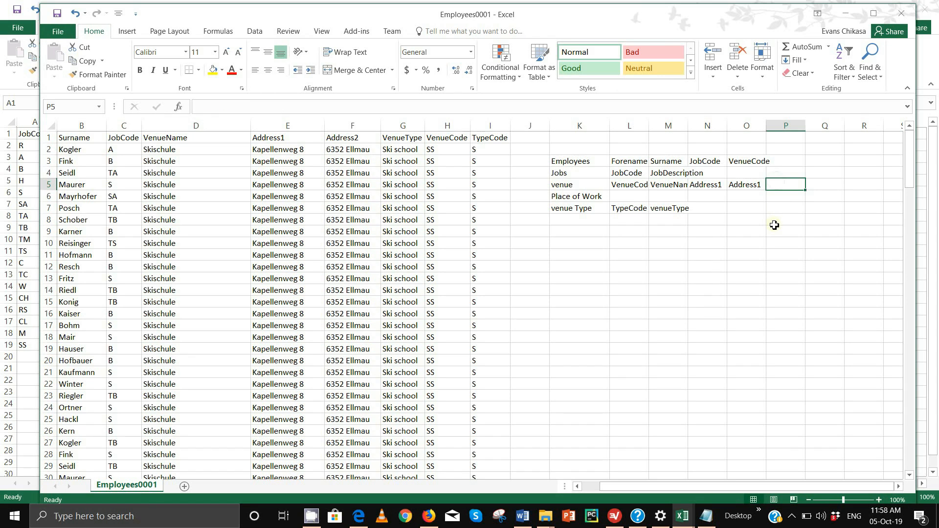
text(V)
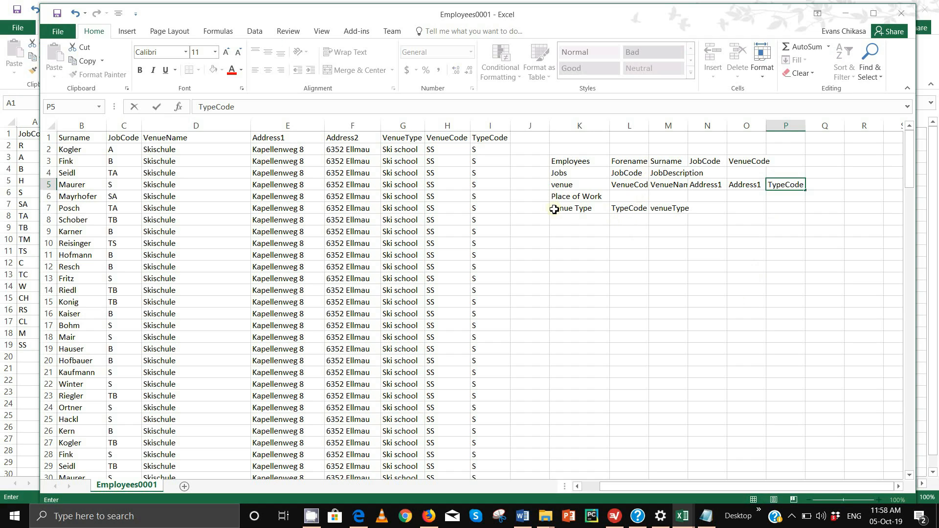
click(569, 199)
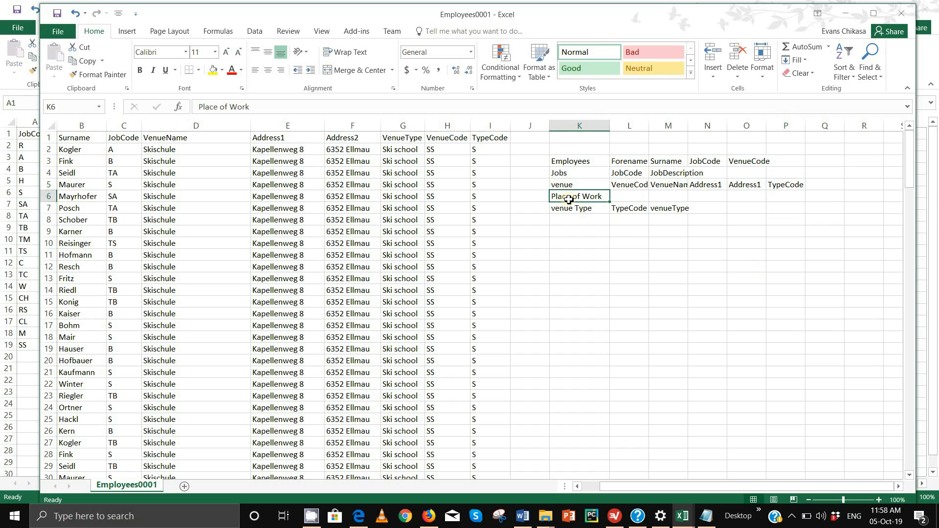
key(Delete)
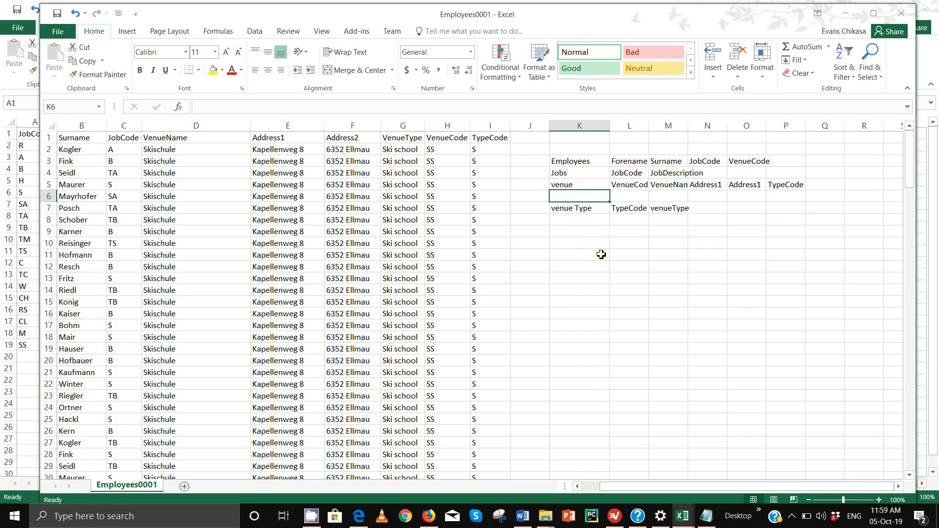
- Capitalise the venue entity label to 'Venue'
click(560, 185)
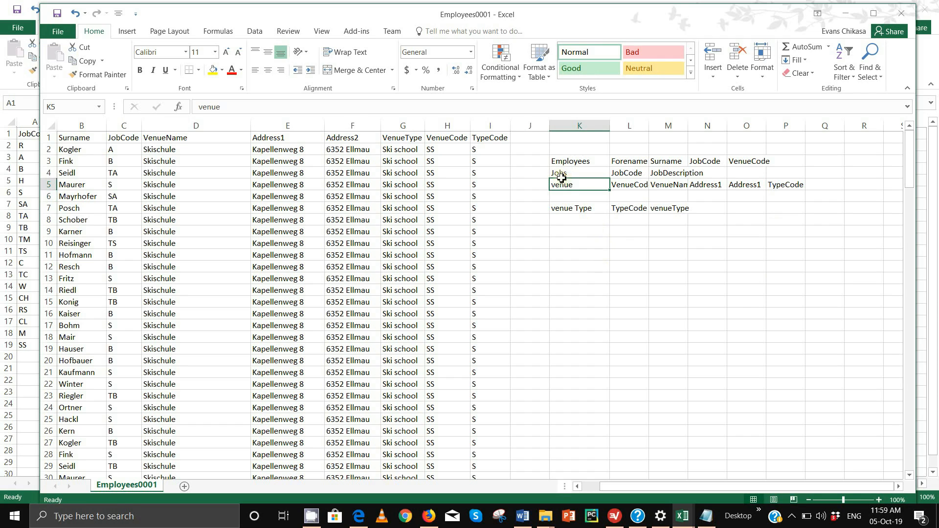
click(196, 107)
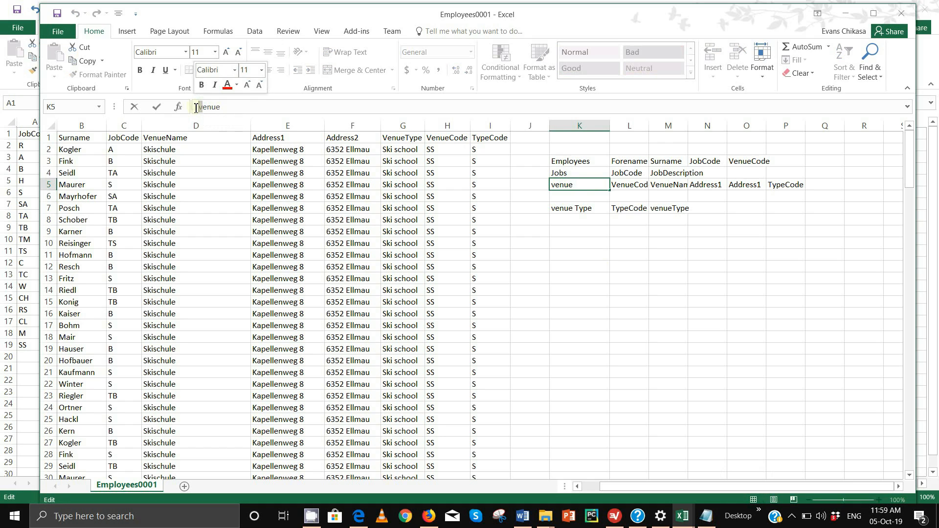
key(Delete)
text(V)
click(660, 268)
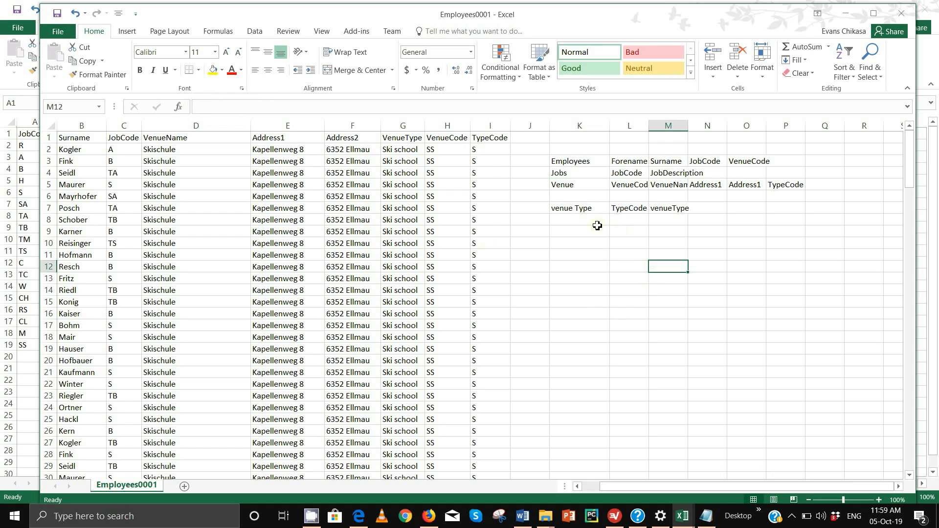
click(581, 198)
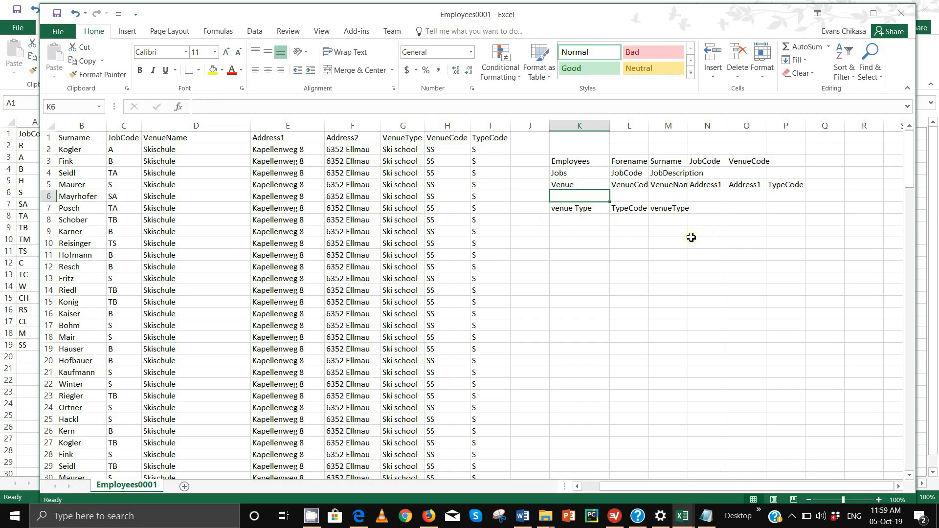
- Underline JobCode, VenueCode and TypeCode as keys and auto-fit the plan columns
click(630, 165)
click(627, 174)
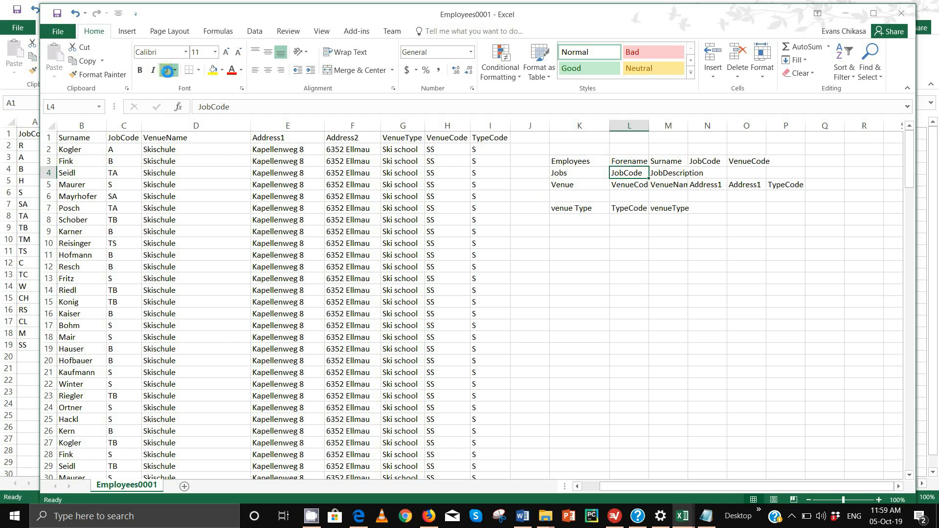
click(166, 71)
click(50, 127)
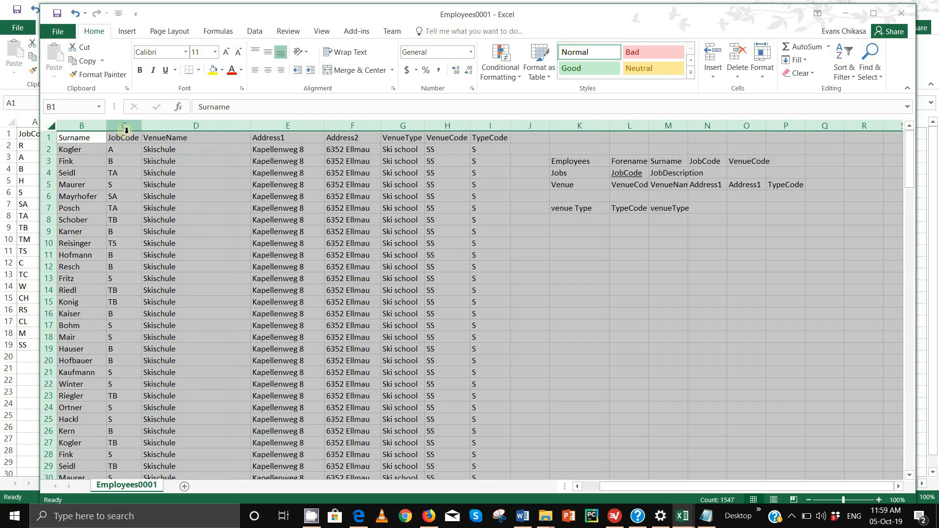
double_click(106, 126)
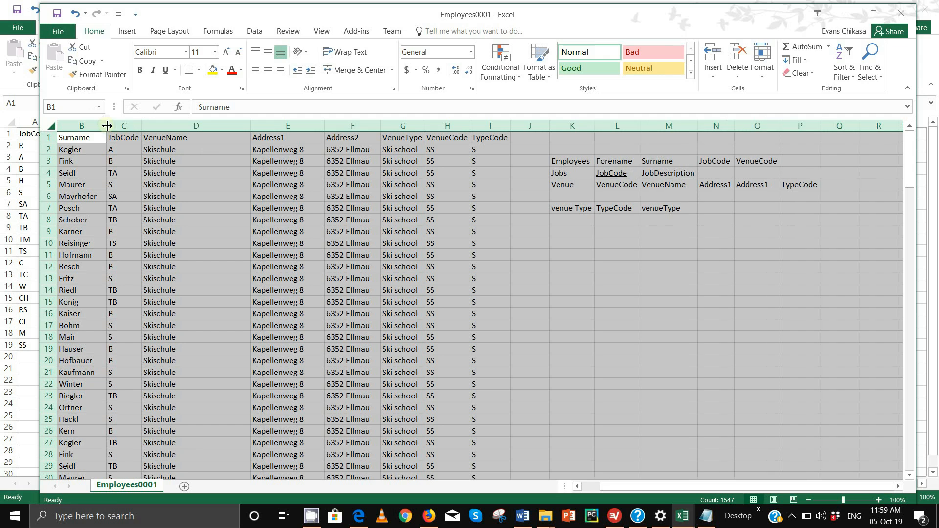
click(629, 186)
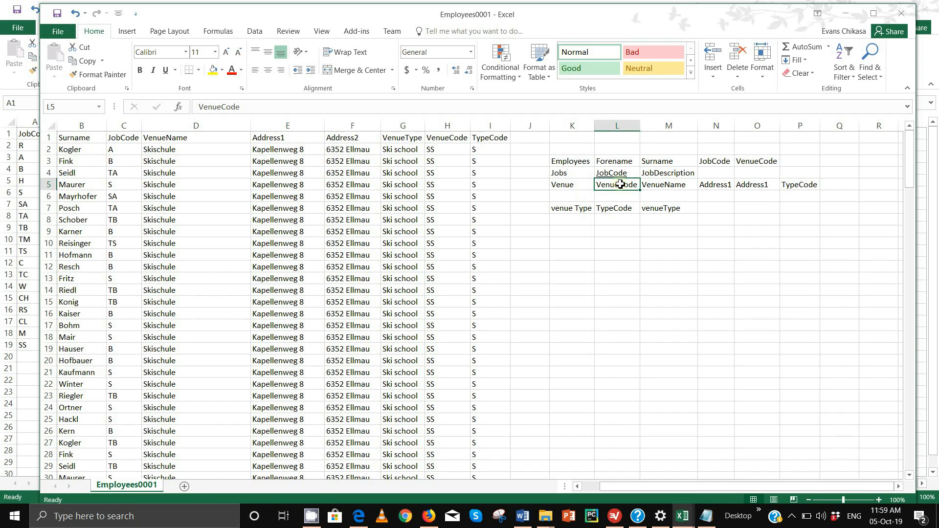
click(166, 72)
click(607, 207)
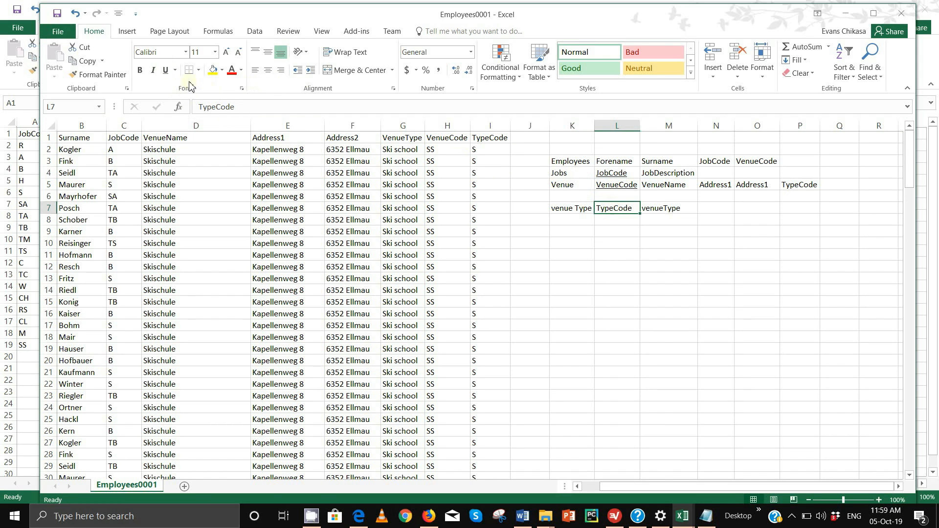
click(166, 70)
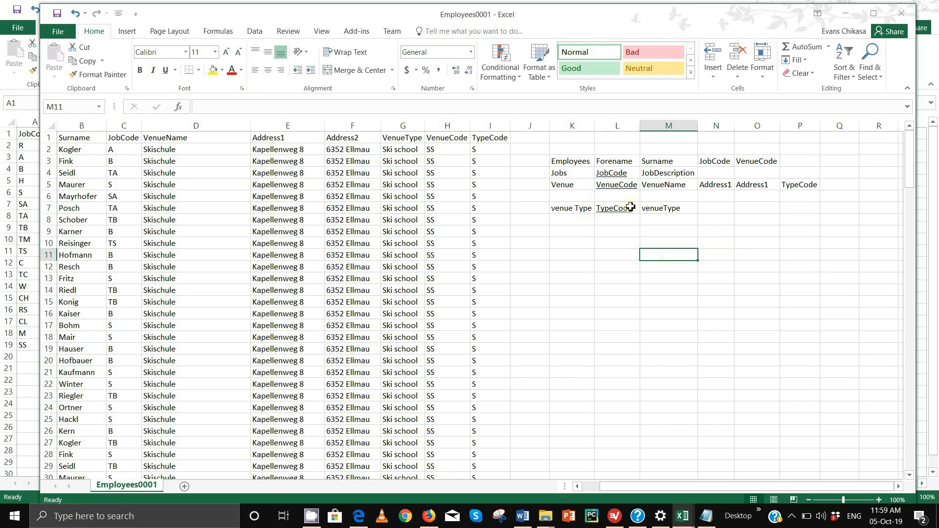
- Review the Employees field names along row 3
click(612, 163)
click(671, 164)
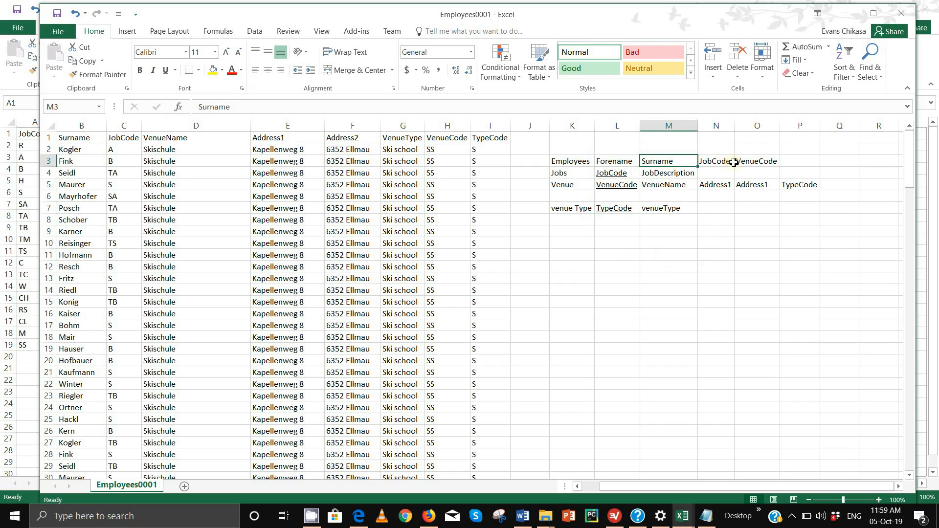
click(729, 161)
click(744, 161)
click(707, 161)
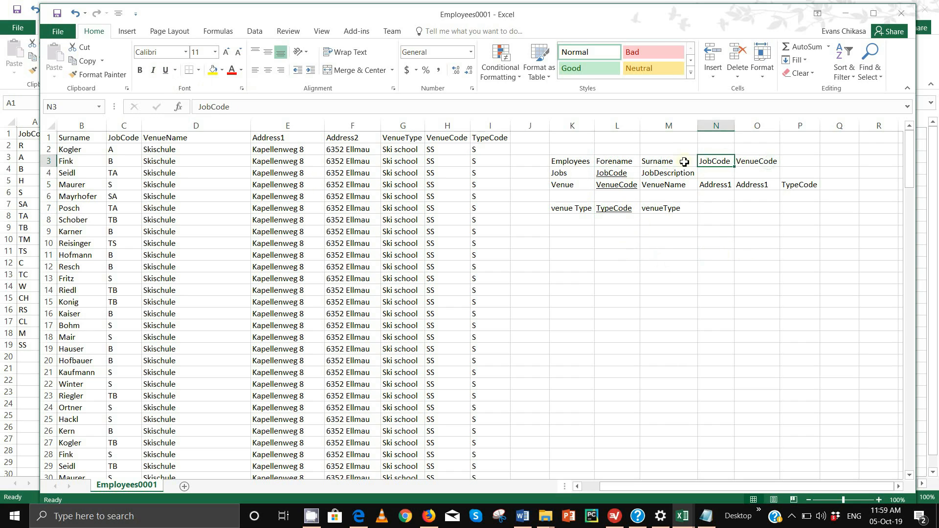
click(608, 162)
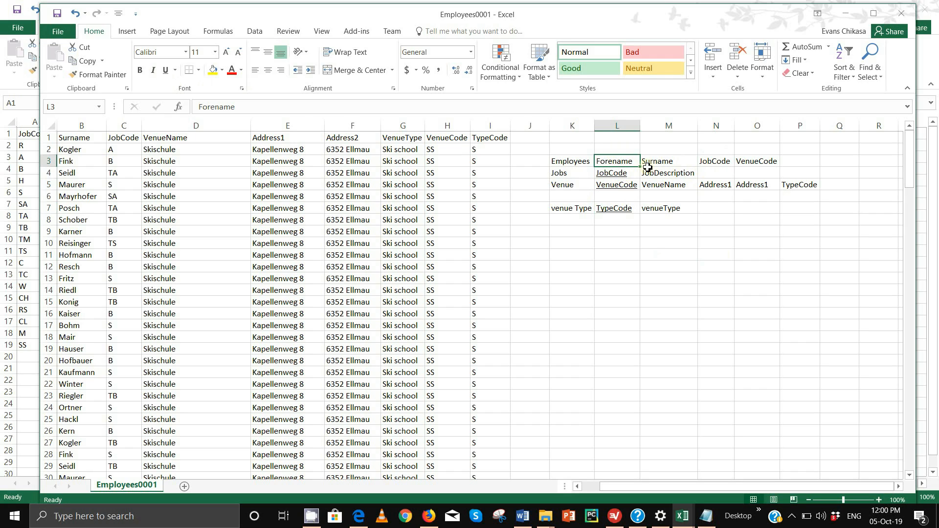
- Copy the Employees field names L3:O3 and paste them one column right at M3
drag(627, 165, 775, 165)
key(ctrl+c)
click(664, 161)
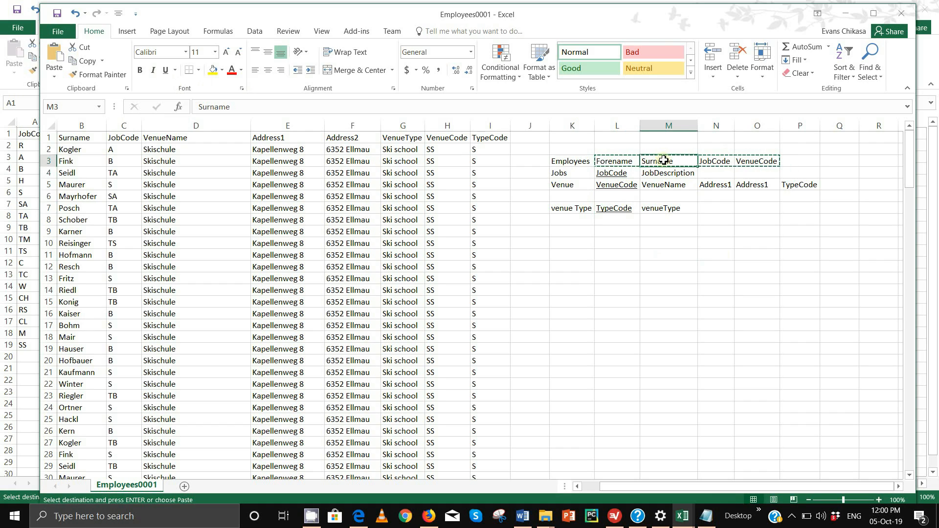
key(ctrl+v)
- Enter EmpID in L3 and underline it as the Employees key
click(606, 164)
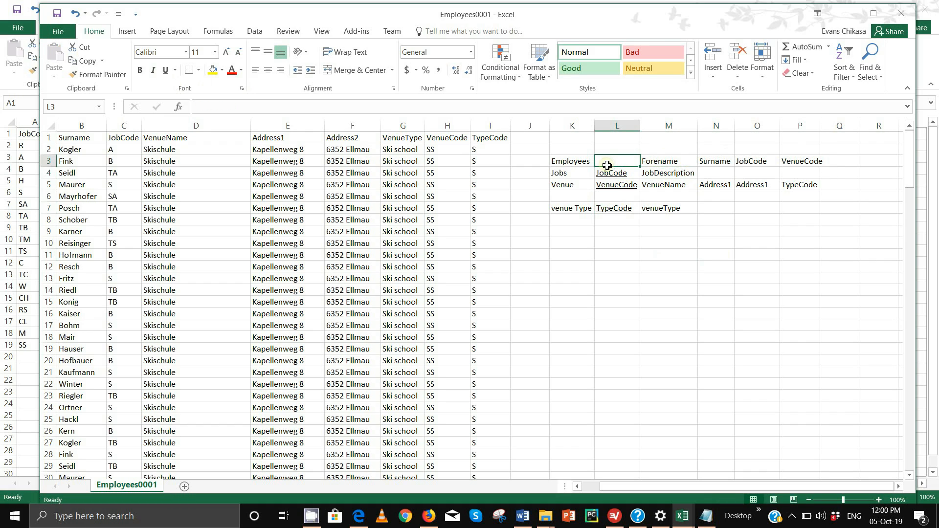
text(EmpID)
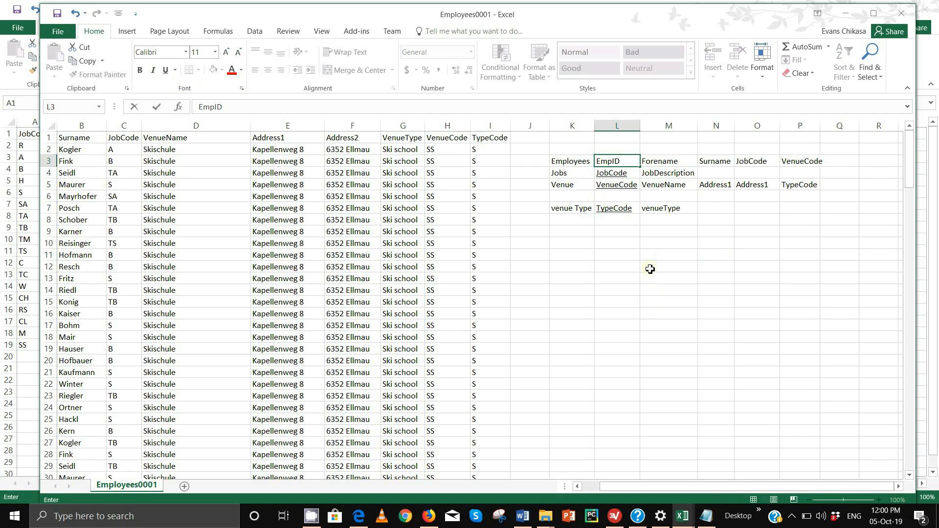
key(Tab)
click(608, 163)
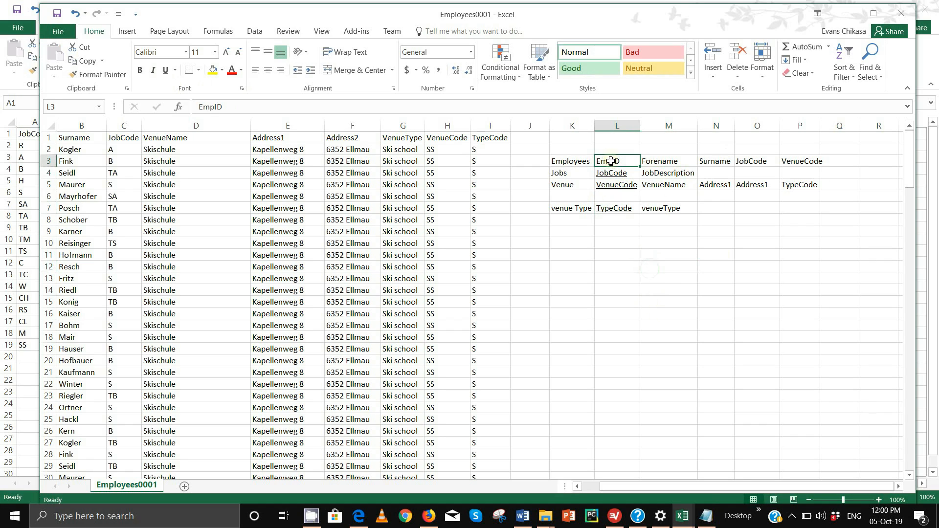
click(166, 70)
click(722, 337)
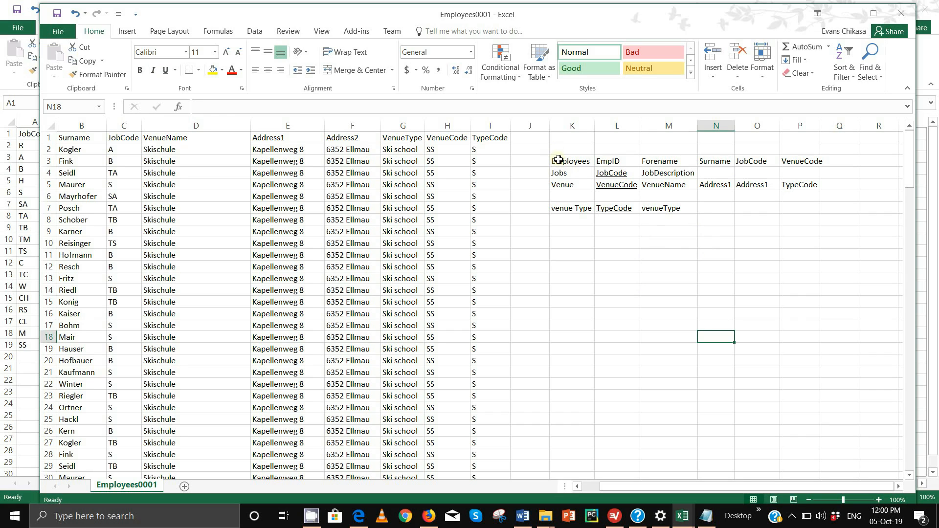
- Select the plan table K3:P7 and put it on the clipboard
drag(558, 160, 811, 221)
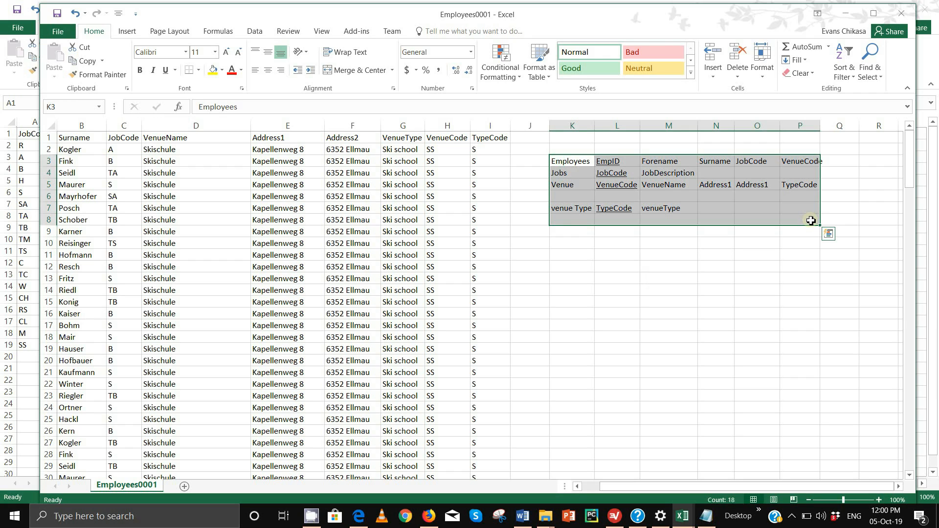
click(828, 234)
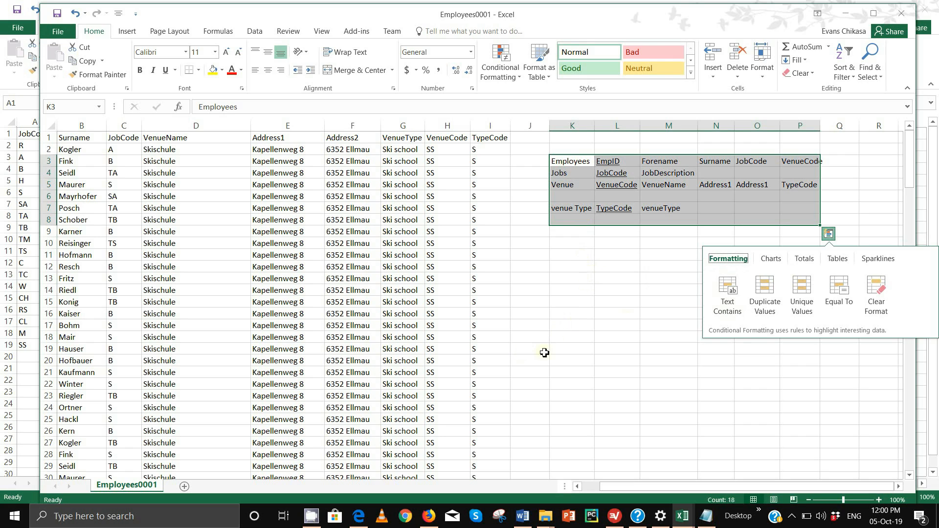
click(587, 254)
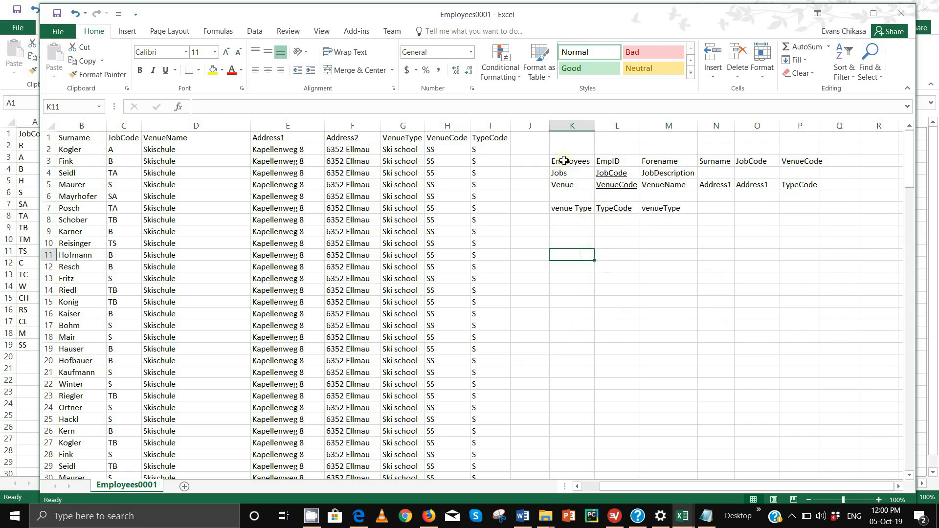
drag(564, 160, 801, 208)
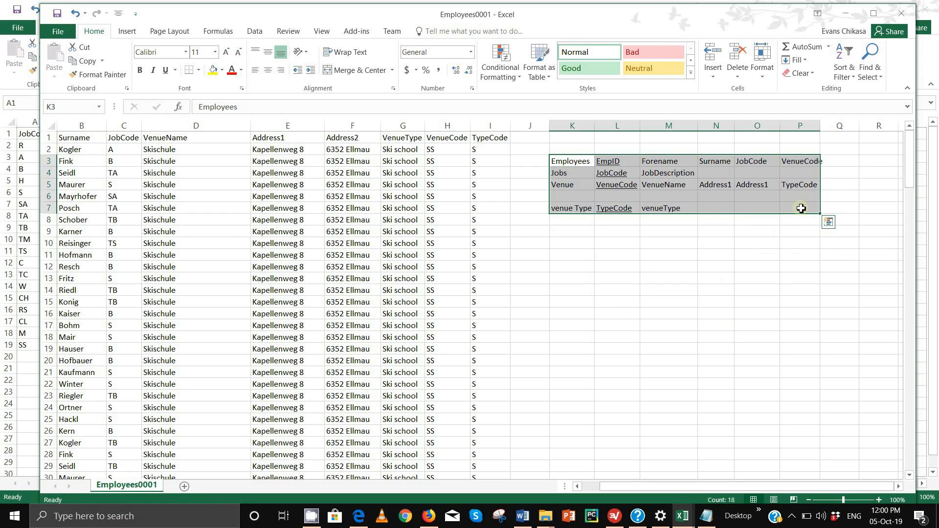
key(ctrl+c)
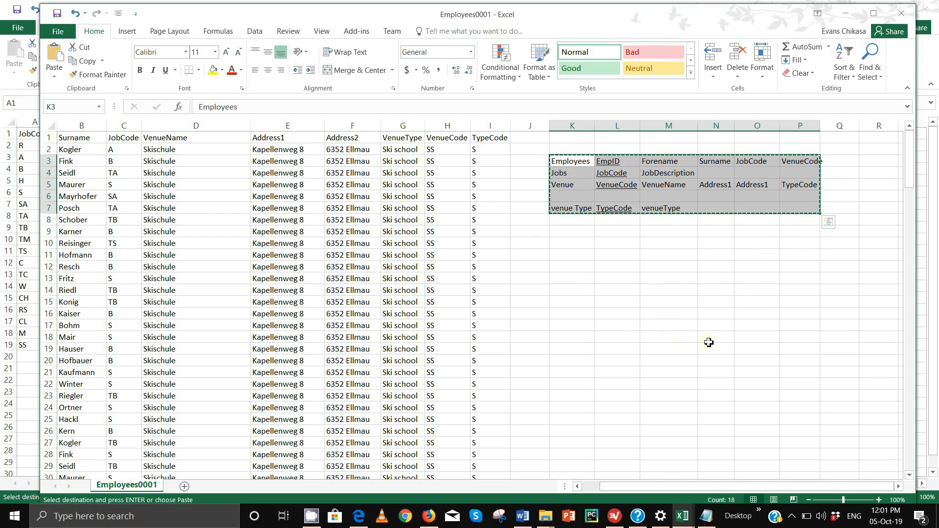
- Create a new blank workbook, Book2
click(58, 31)
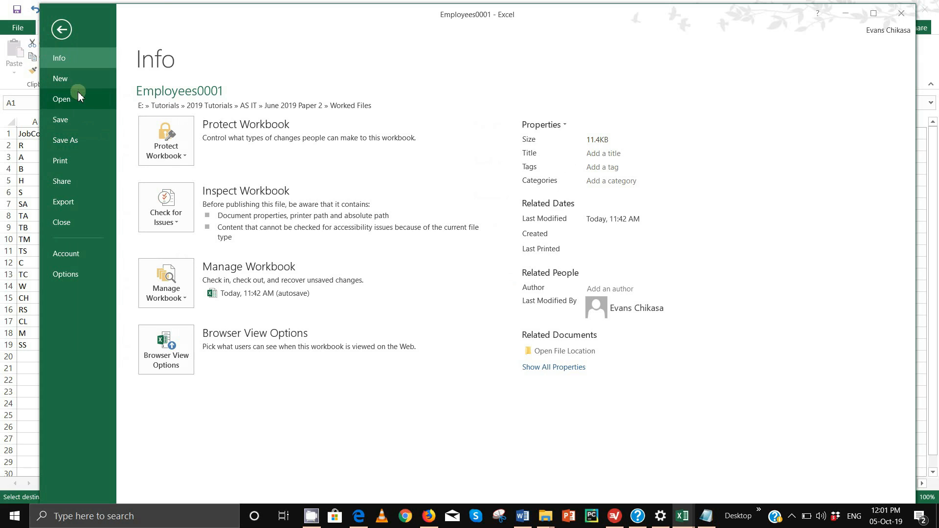
click(69, 81)
click(195, 205)
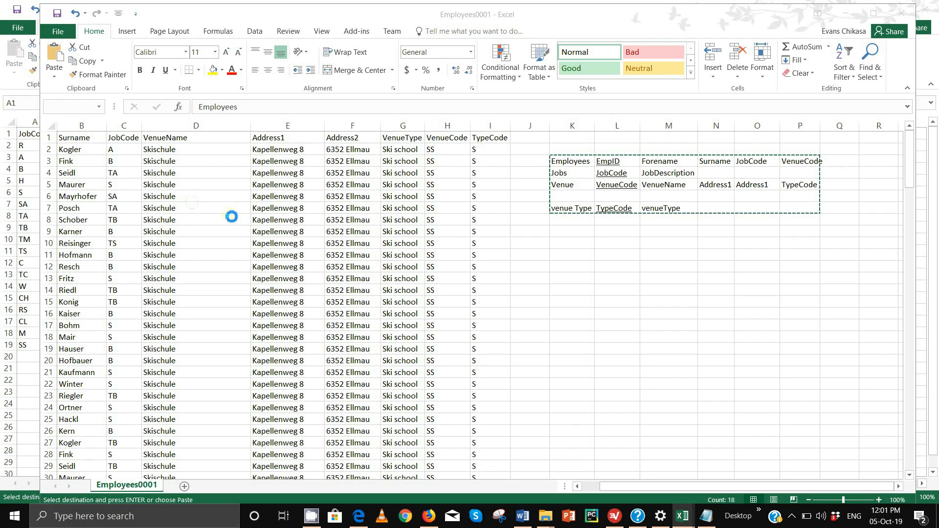
key(ctrl+c)
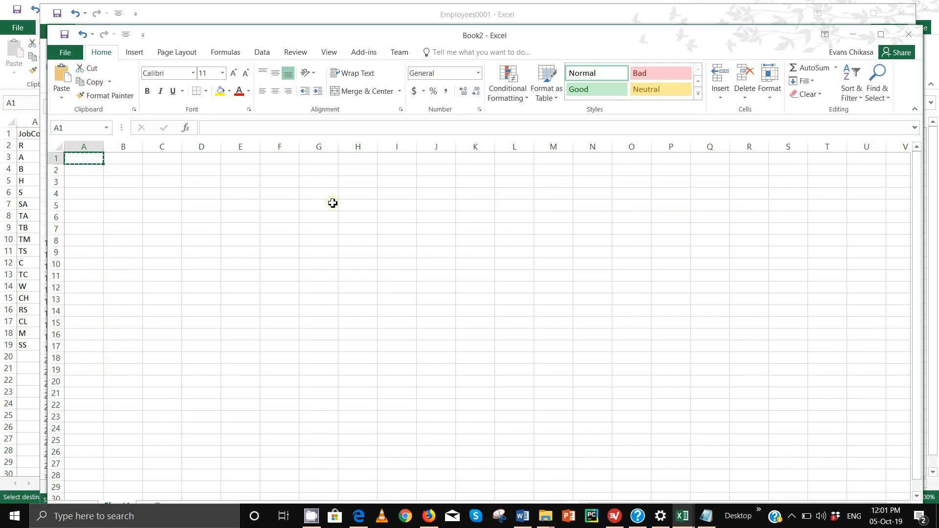
key(ctrl+v)
- Paste the plan table into Book2 at A1, then minimize Book2
click(316, 19)
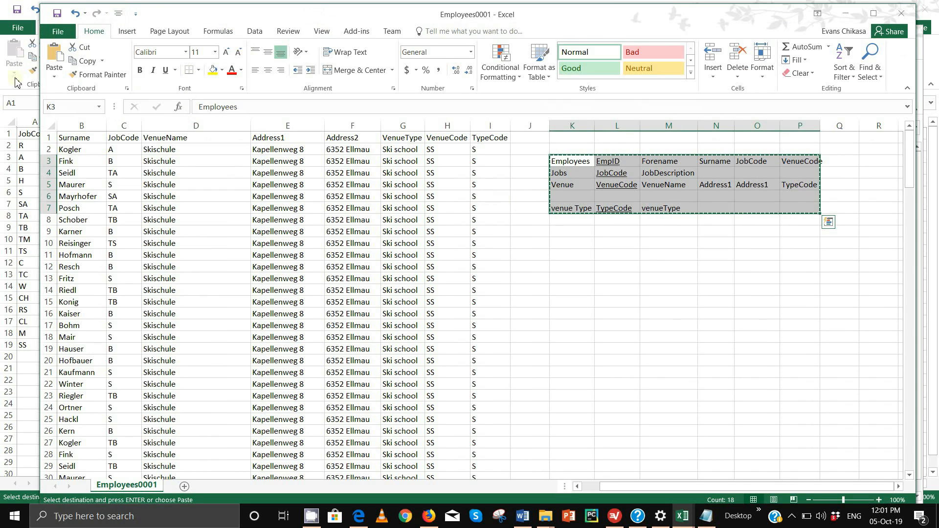
mouse_move(703, 517)
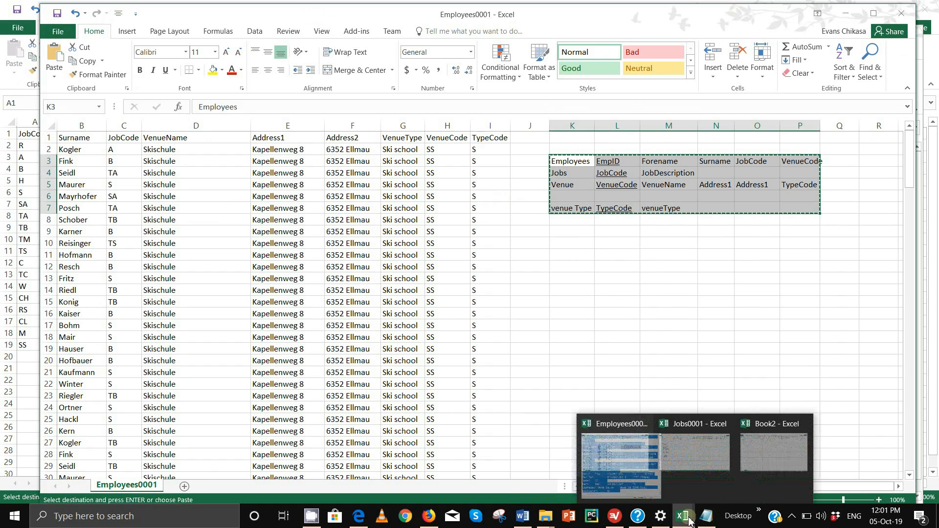
click(754, 440)
key(ctrl+v)
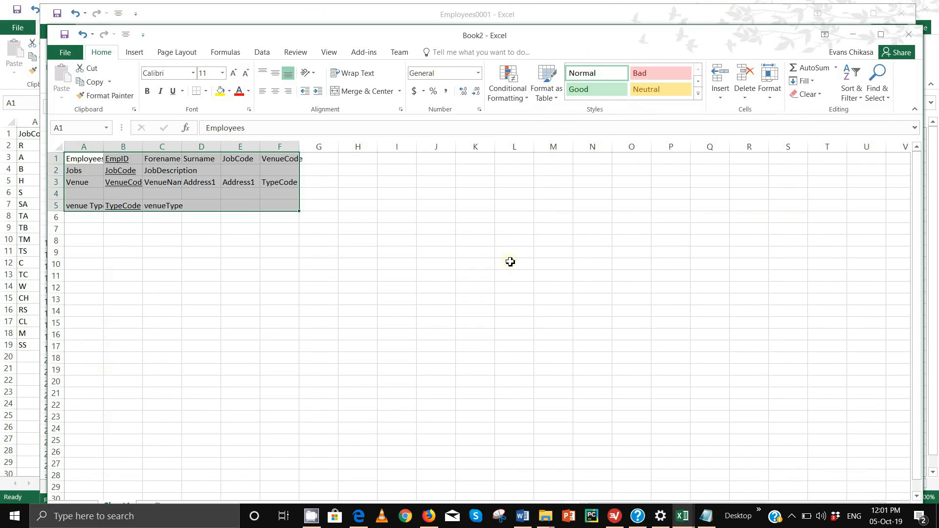
click(854, 35)
click(590, 254)
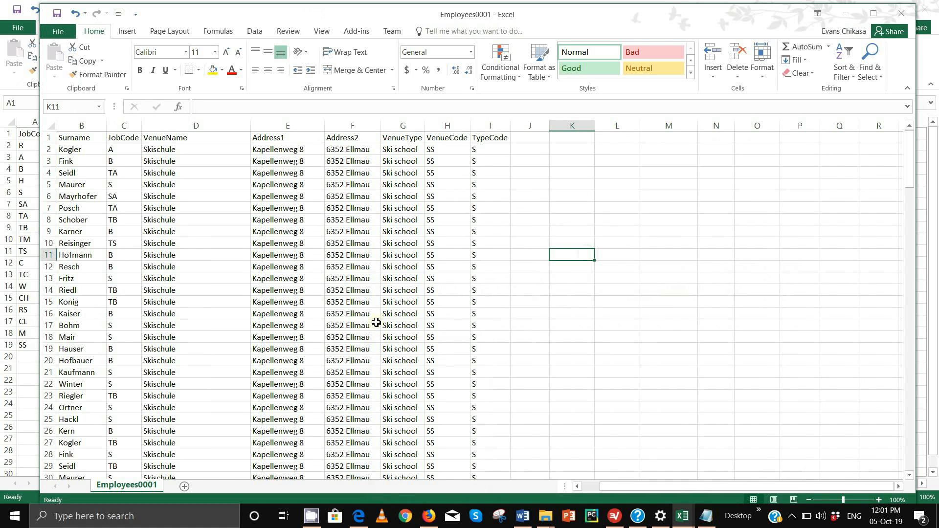
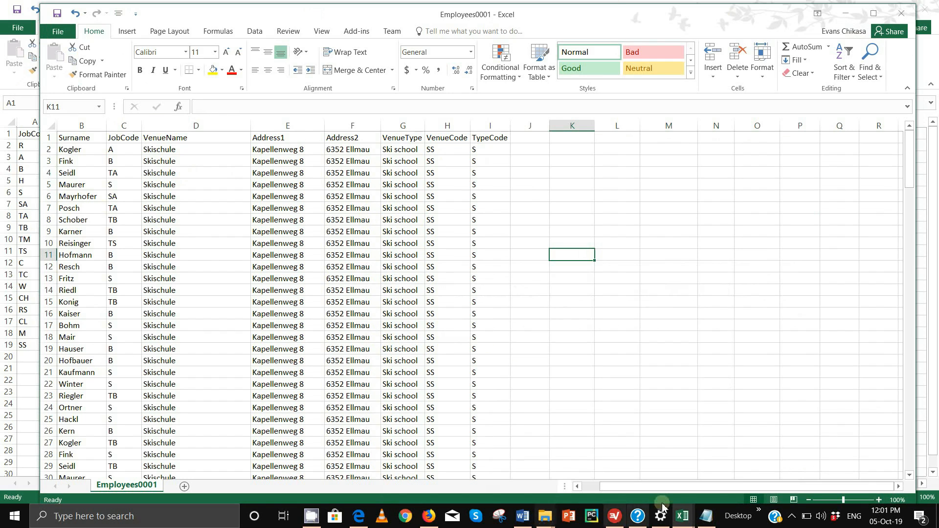
- AutoFit every column of Book2's table outline, then snap Book2 to the right half of the screen
mouse_move(684, 526)
click(786, 472)
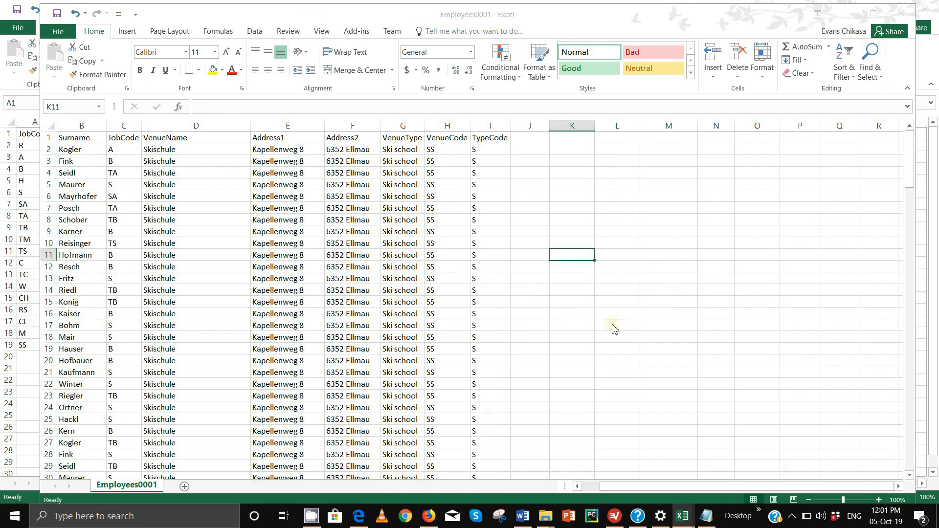
click(84, 265)
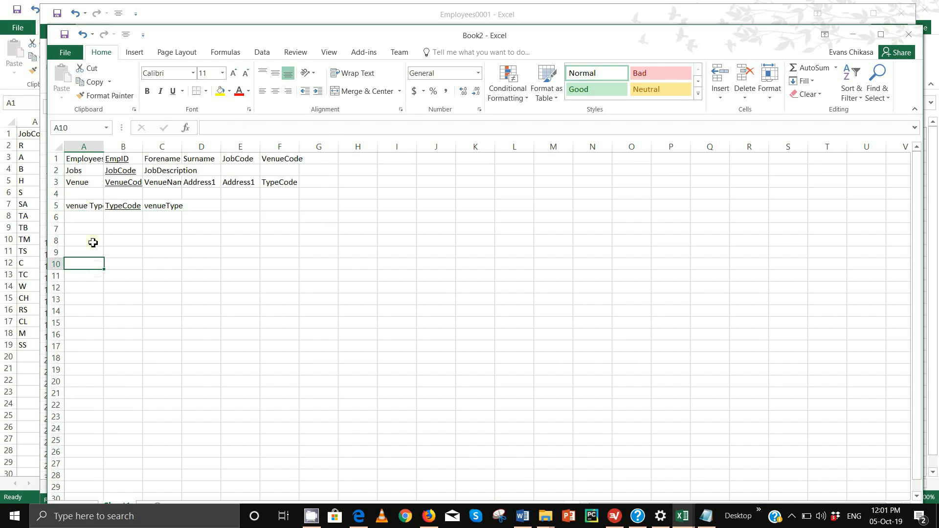
click(57, 183)
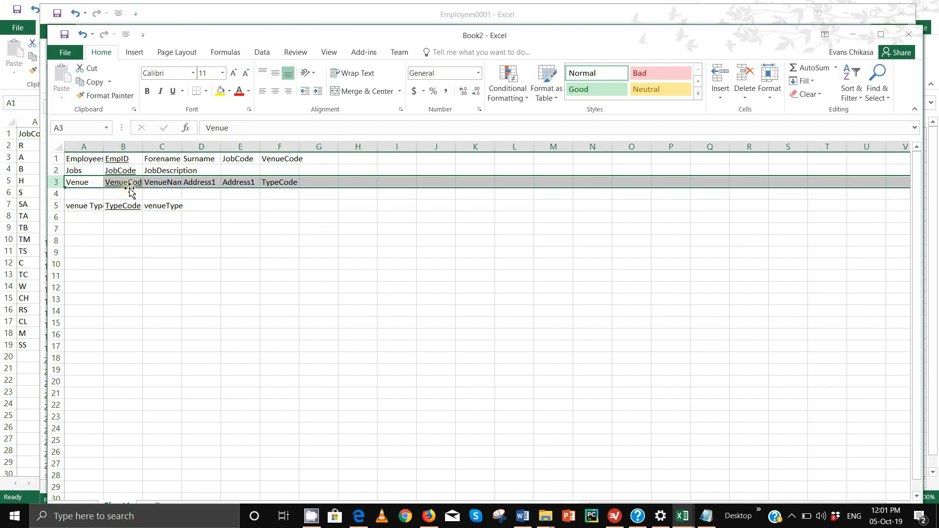
click(58, 147)
double_click(143, 146)
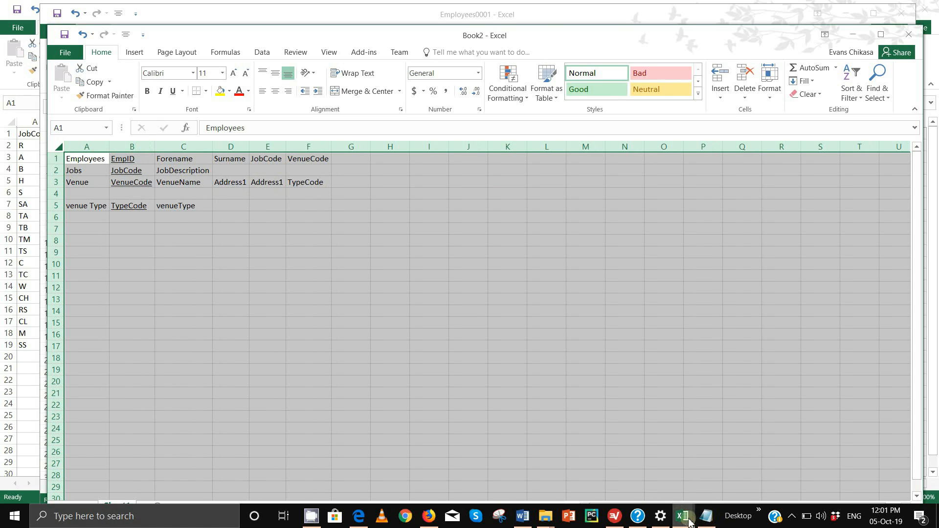
mouse_move(683, 517)
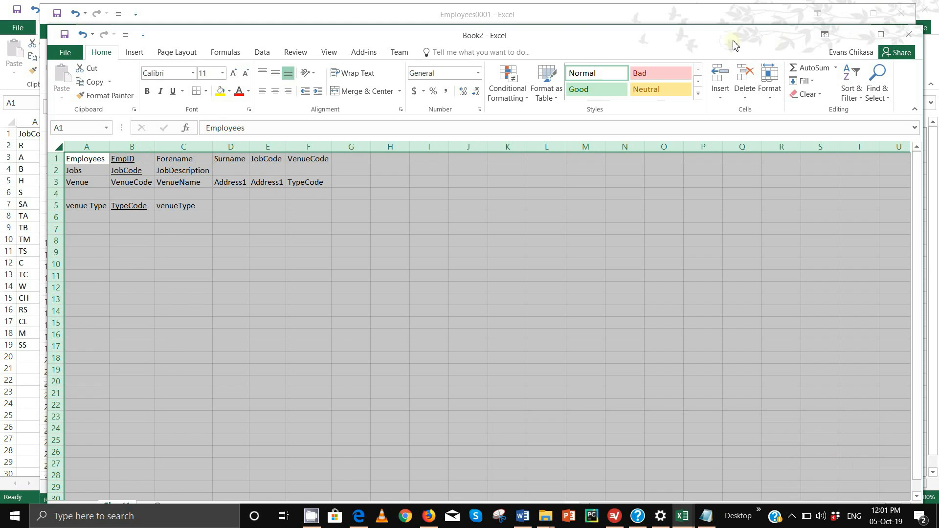
drag(734, 39, 937, 206)
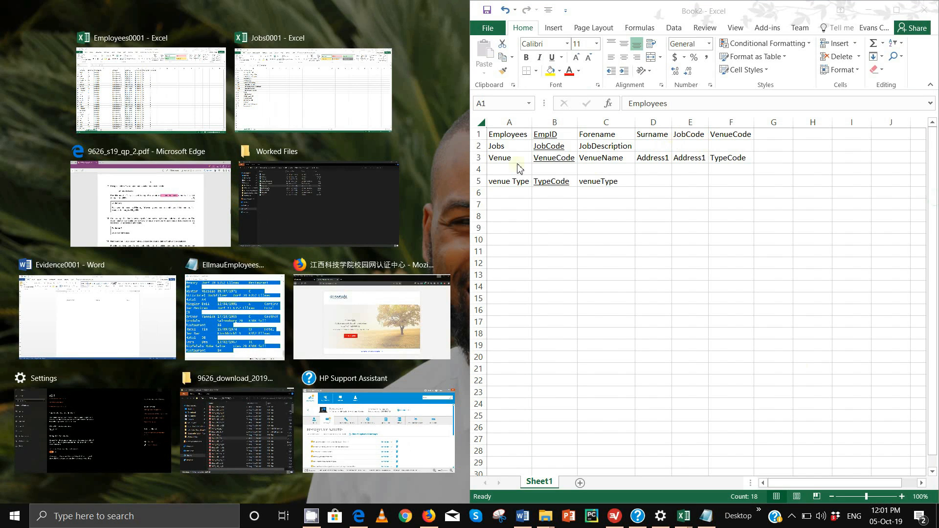
- Snap Employees0001 left and copy its VenueCode, VenueName, Address1, Address2 and TypeCode columns
click(165, 96)
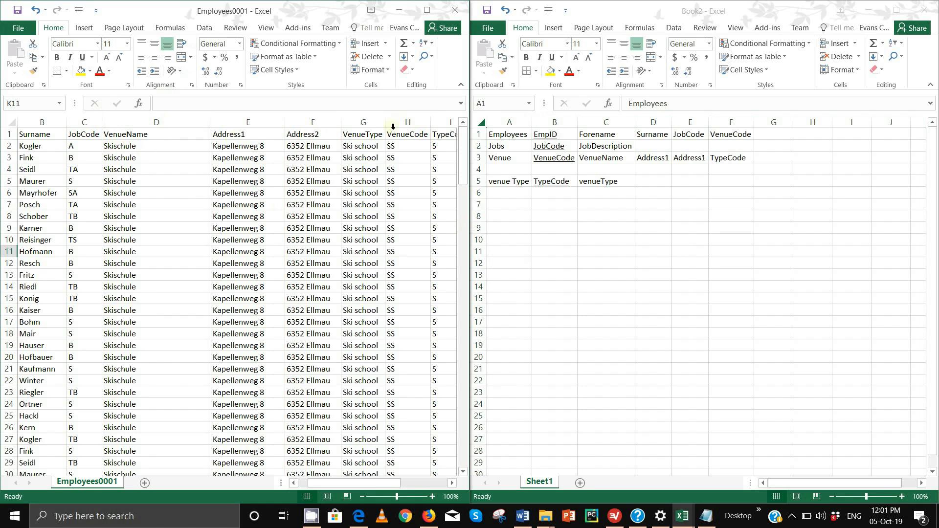
click(408, 122)
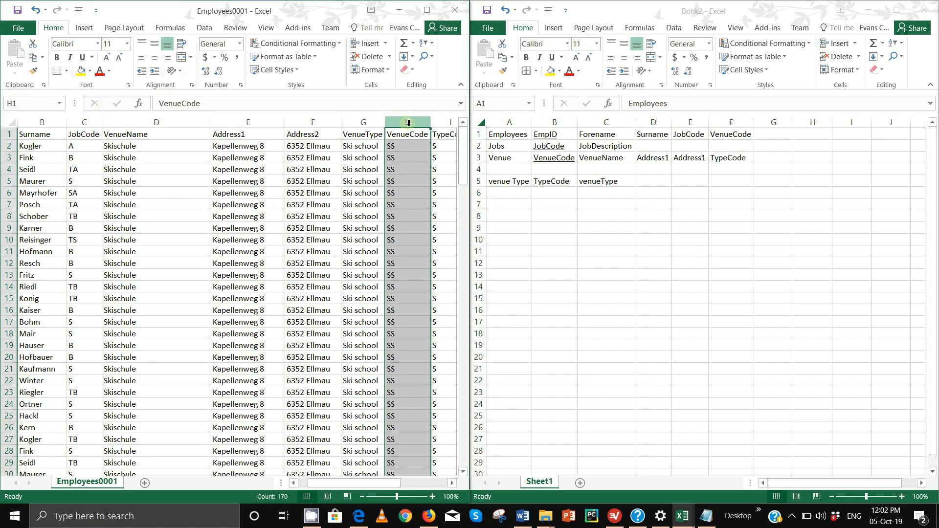
ctrl+click(156, 123)
ctrl+click(233, 124)
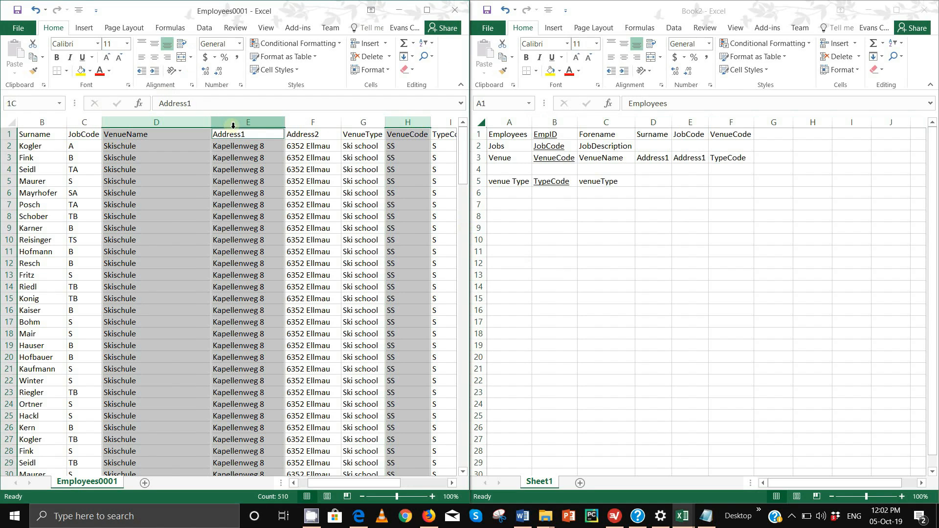
ctrl+click(313, 122)
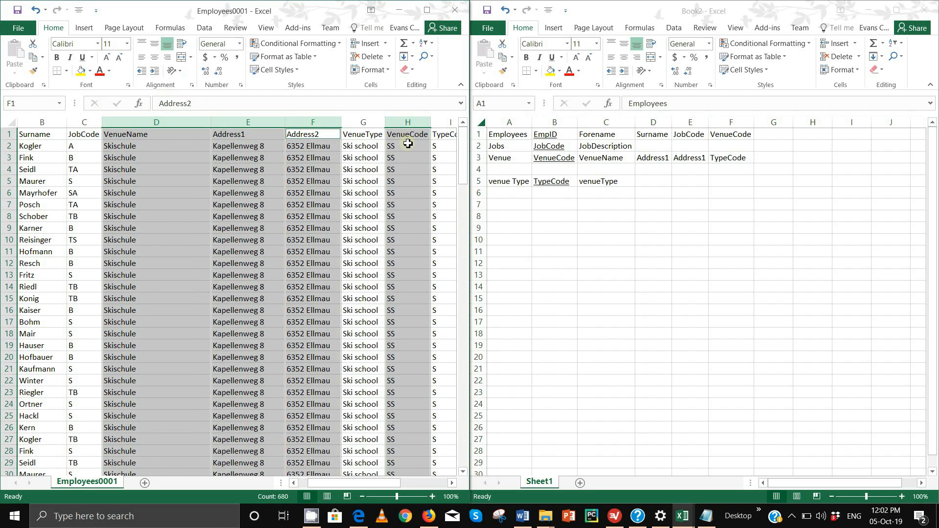
ctrl+click(444, 122)
key(ctrl+c)
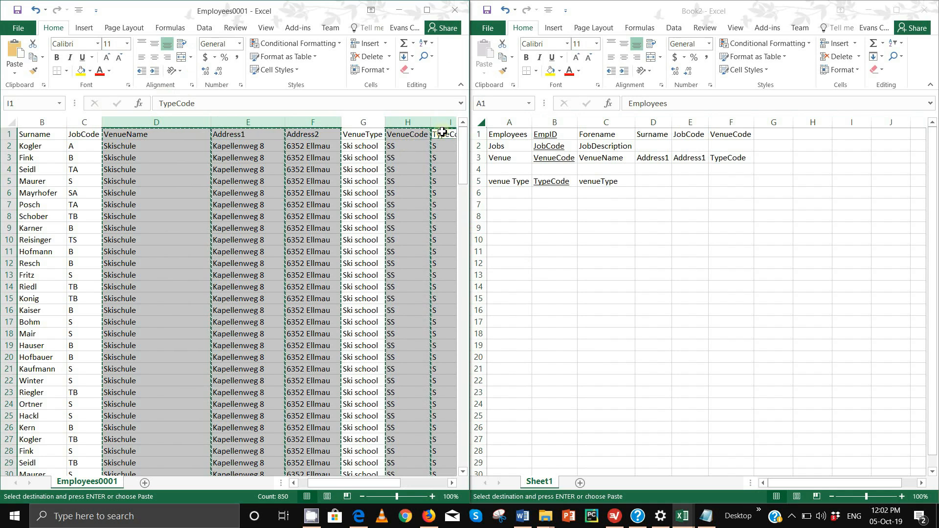
click(18, 28)
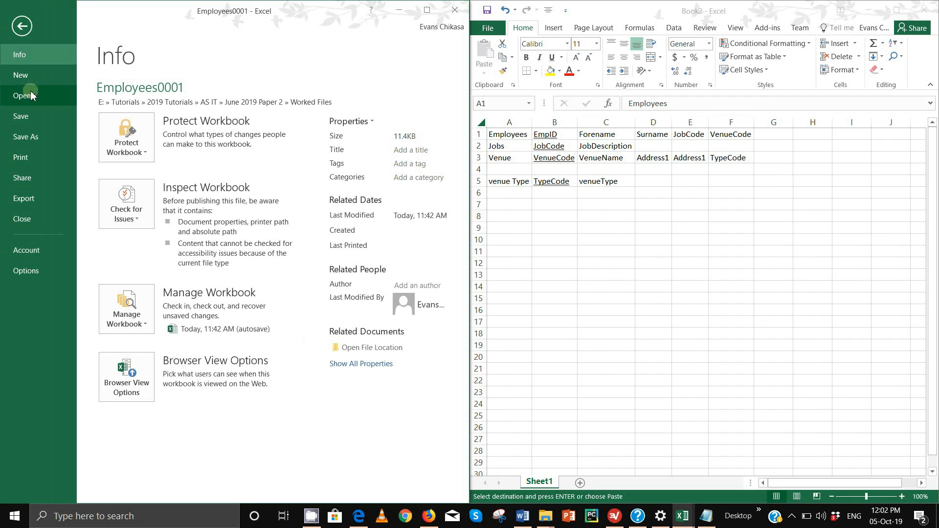
click(24, 76)
- Paste the copied venue columns into a new blank workbook, Book3
click(173, 193)
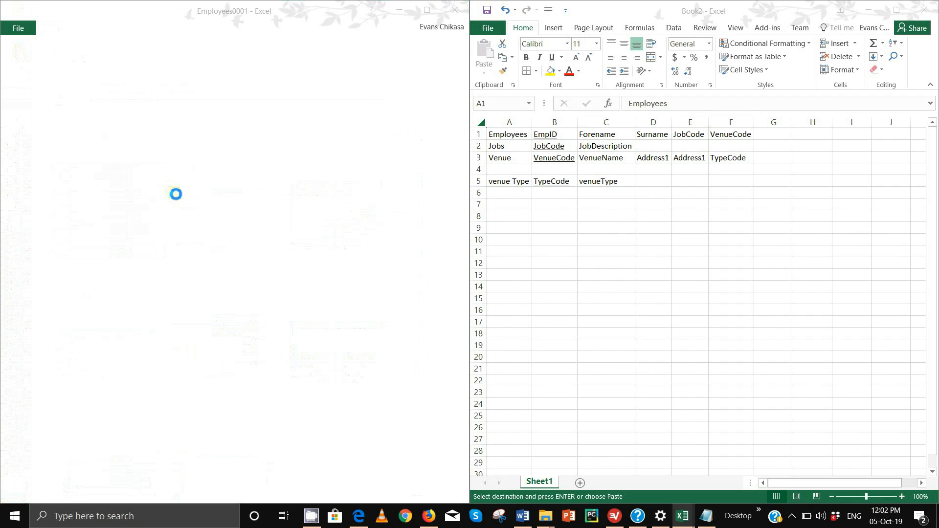
key(ctrl+v)
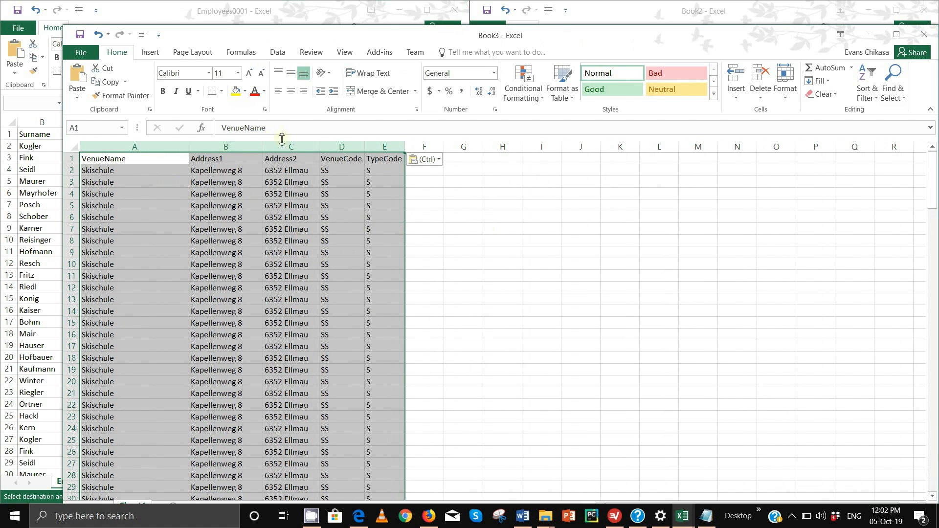
click(538, 255)
- Move the VenueCode column to column A using Insert Cut Cells, ahead of VenueName
click(337, 146)
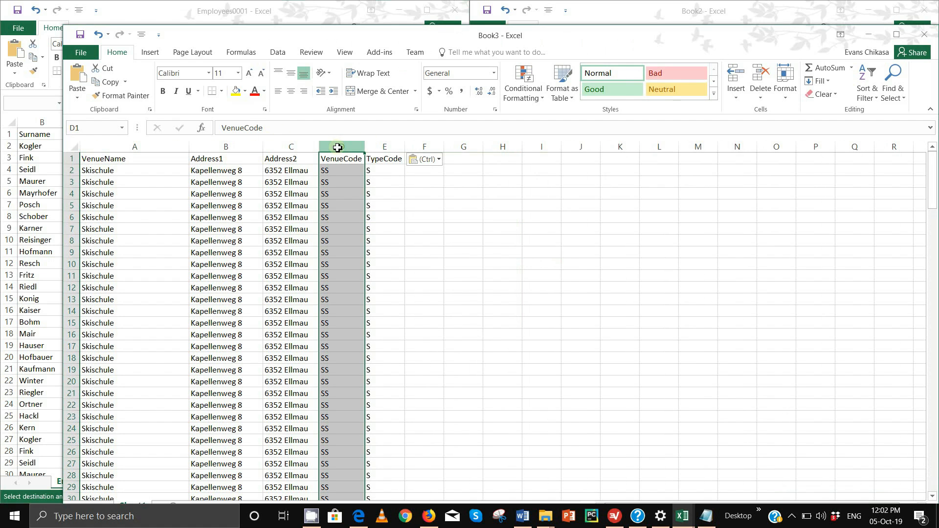
key(ctrl+x)
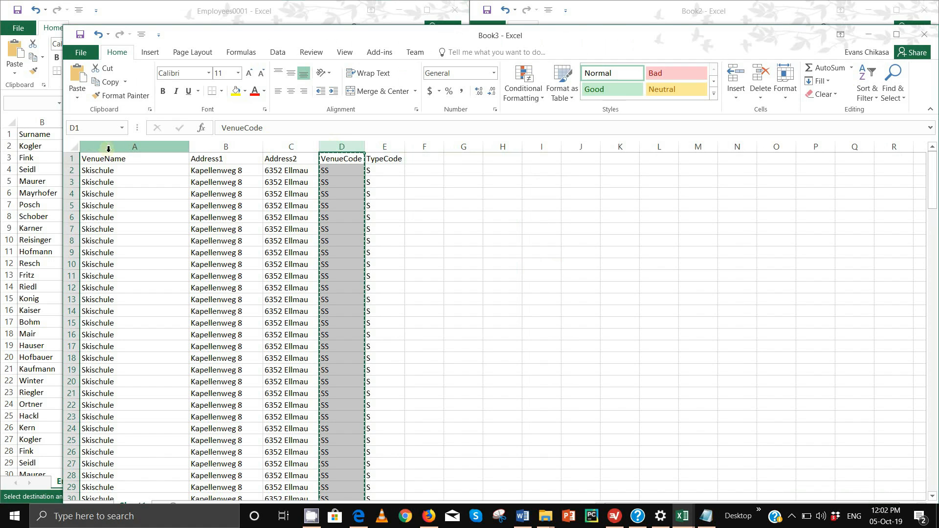
click(105, 147)
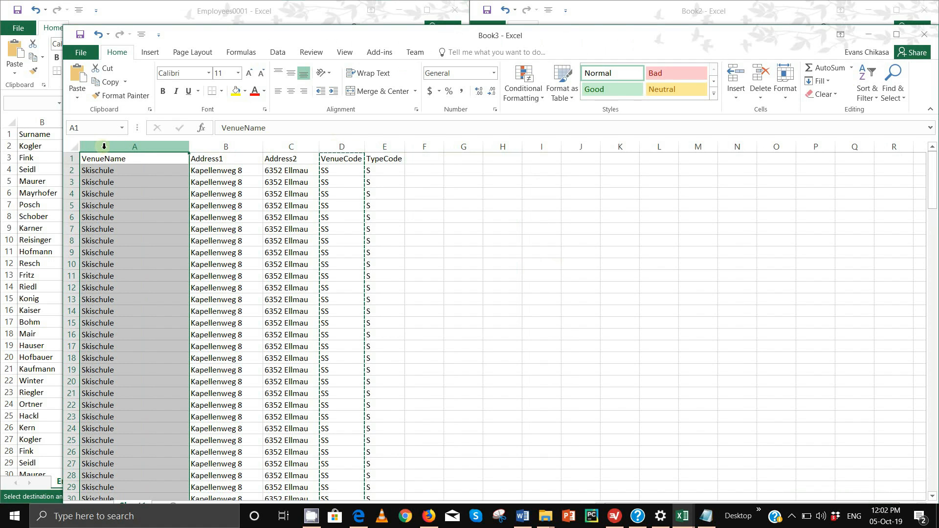
key(ctrl+v)
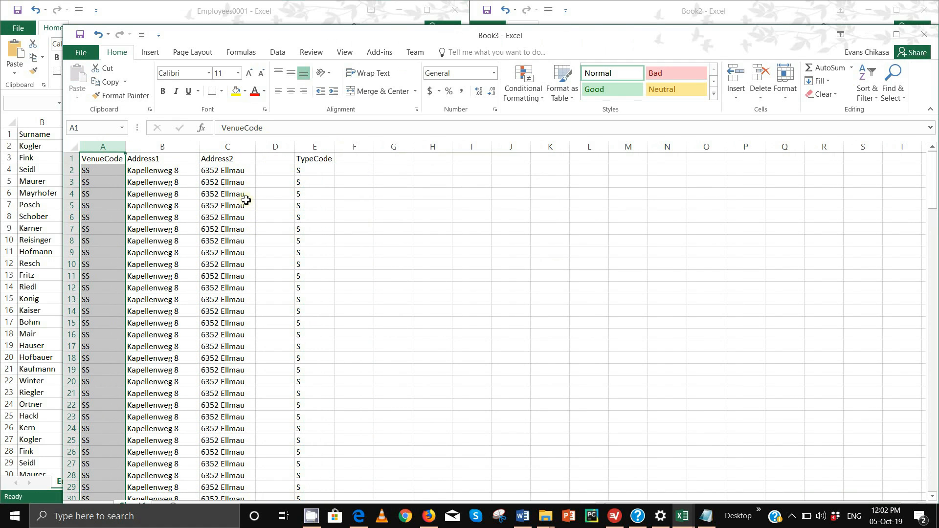
key(ctrl+z)
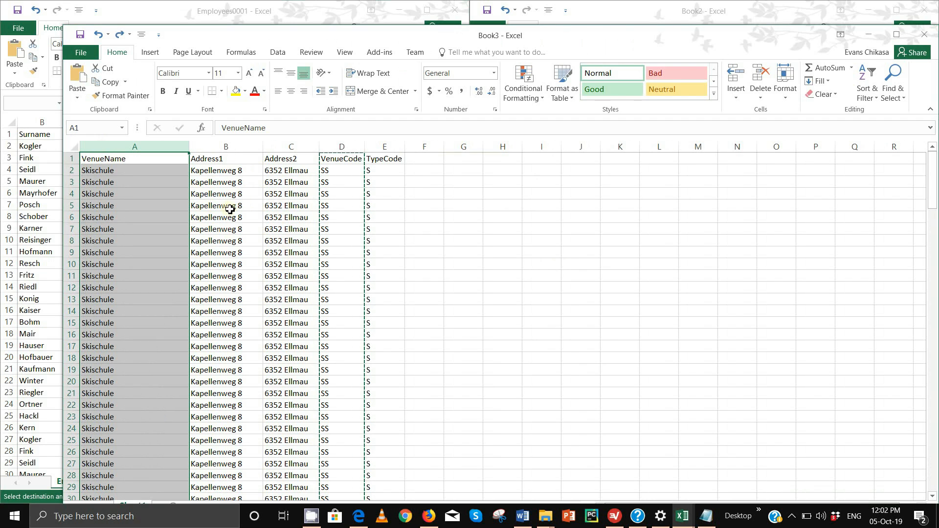
click(350, 146)
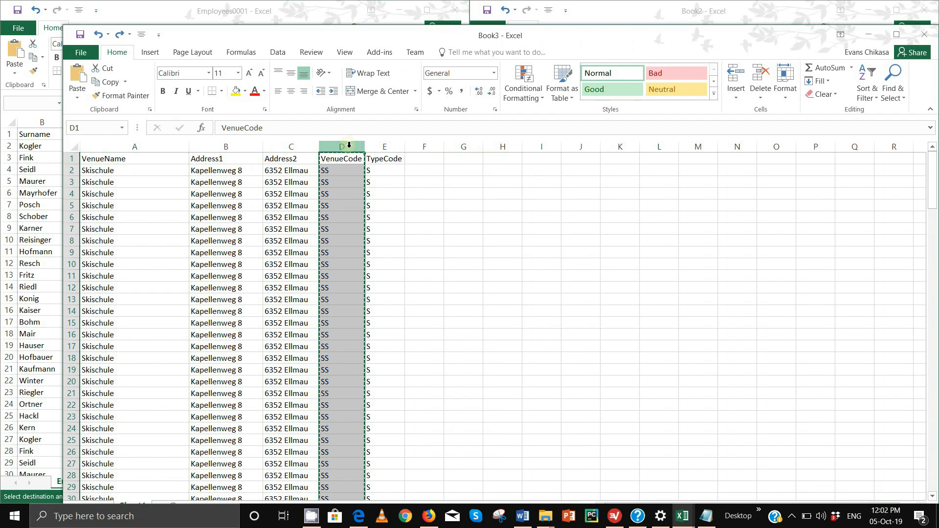
click(98, 147)
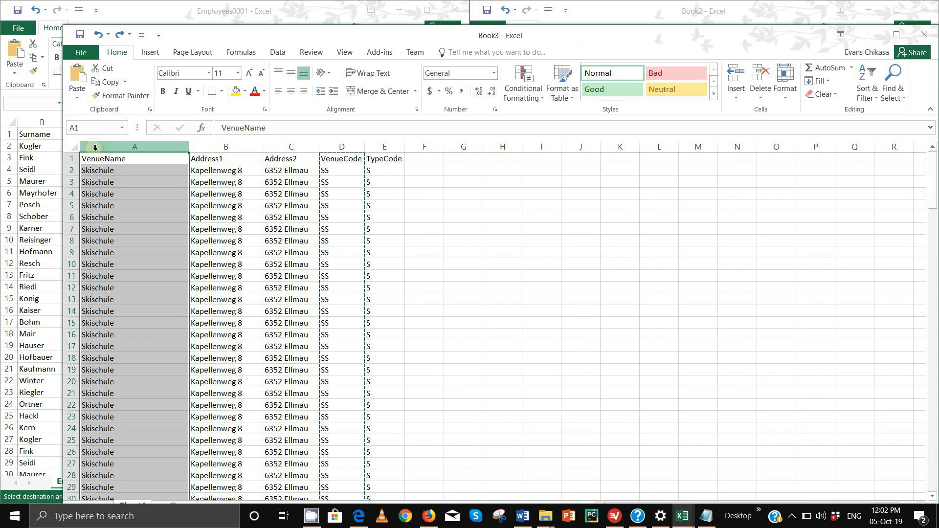
right_click(94, 149)
click(127, 233)
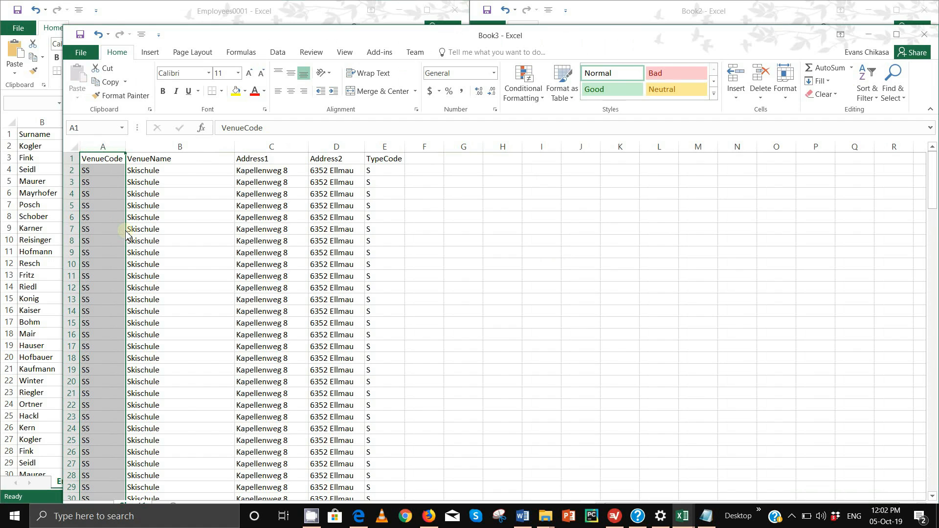
key(ctrl+z)
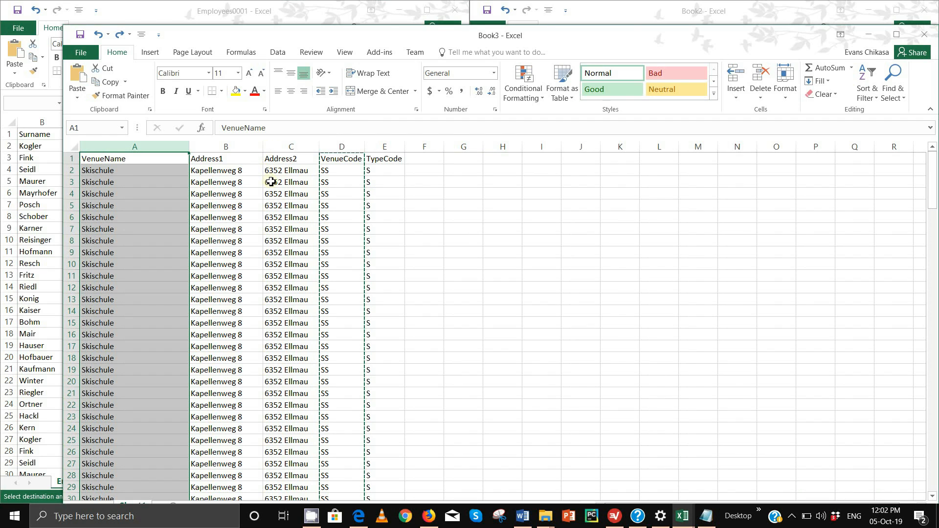
right_click(94, 145)
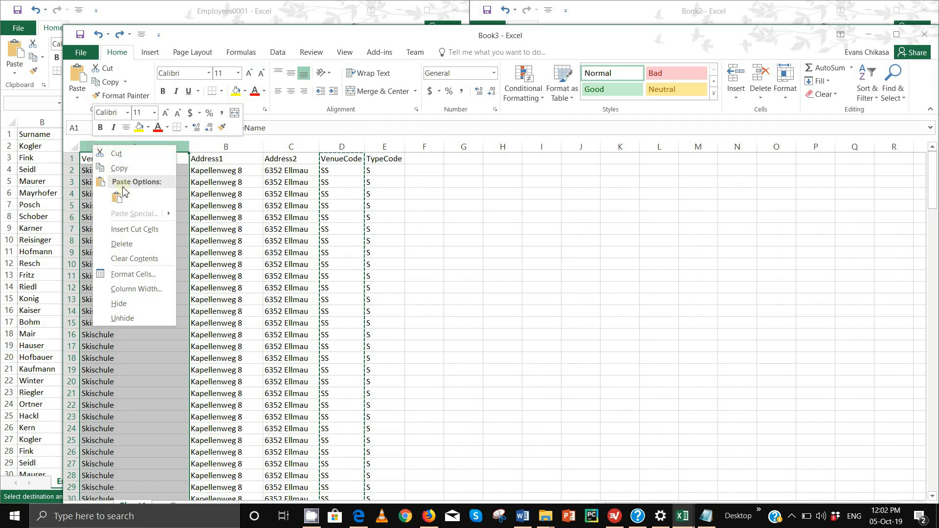
click(126, 229)
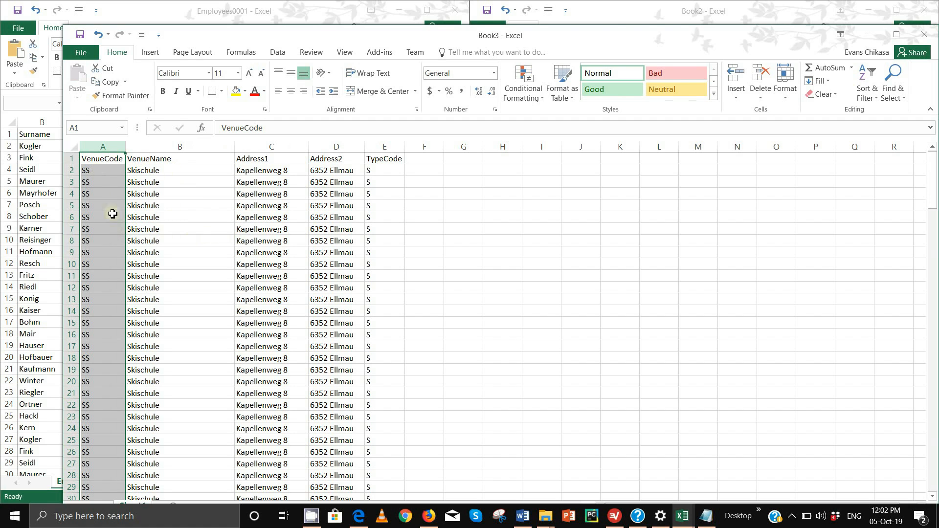
click(73, 147)
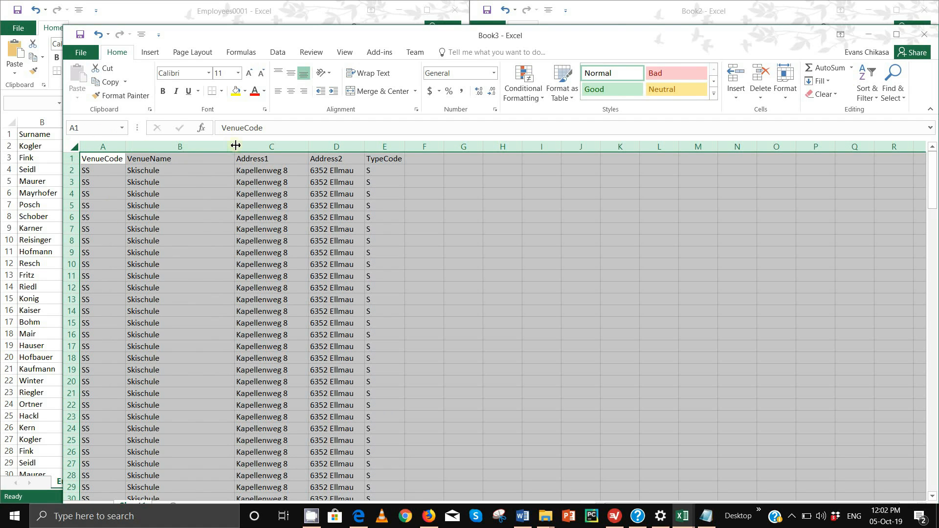
- Delete the repeated Skischule rows 3 through 72, keeping one SS row under the headers
click(557, 223)
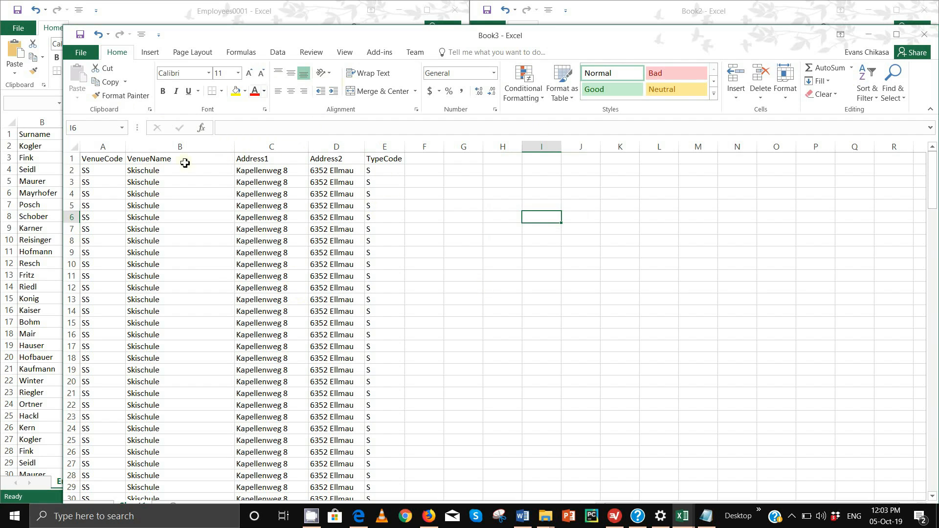
drag(103, 173, 391, 498)
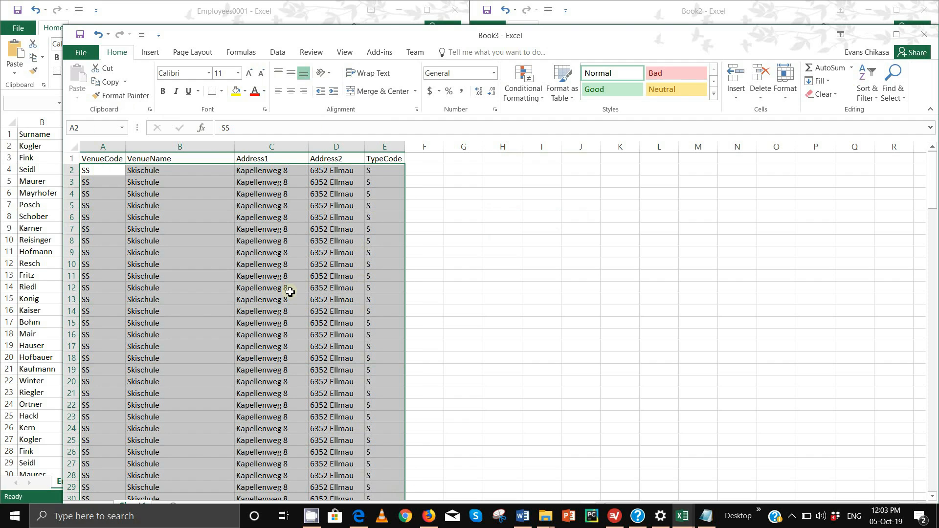
scroll(290, 292, down, 14)
scroll(290, 293, down, 7)
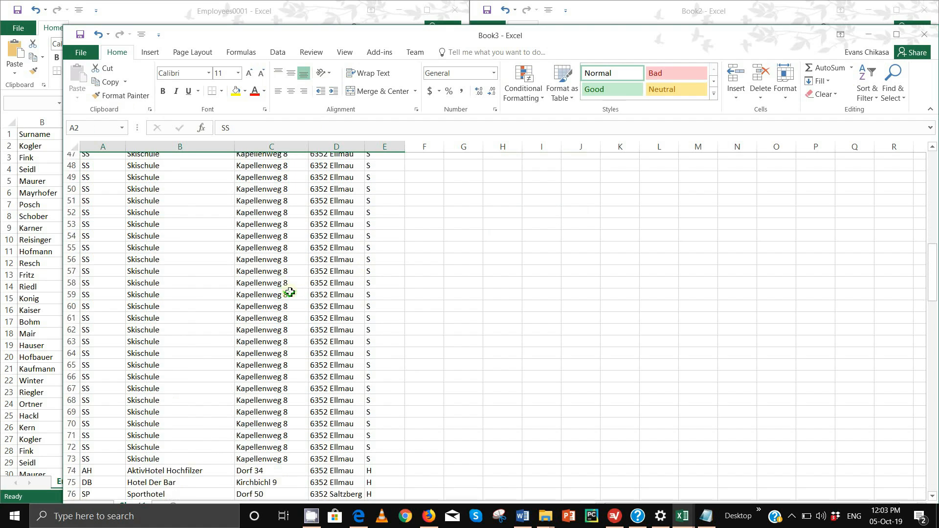
scroll(290, 291, up, 1)
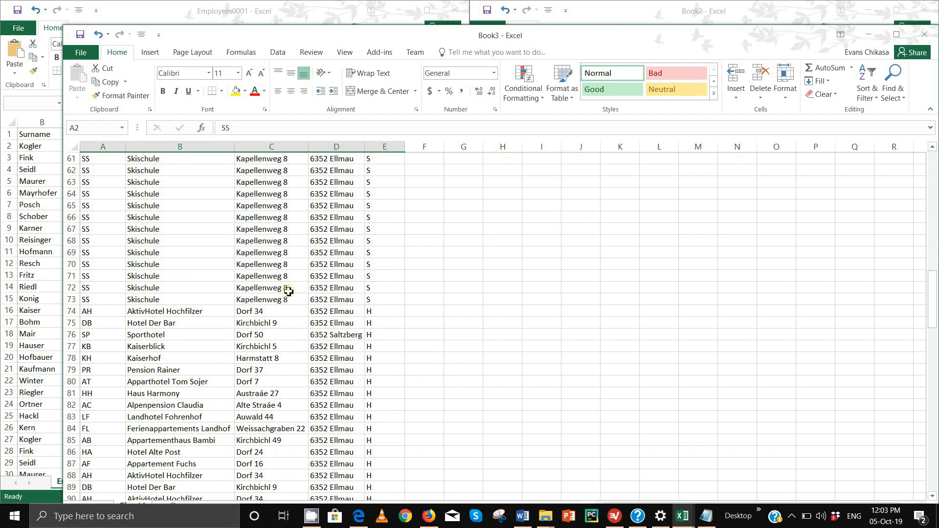
click(74, 289)
drag(74, 289, 67, 172)
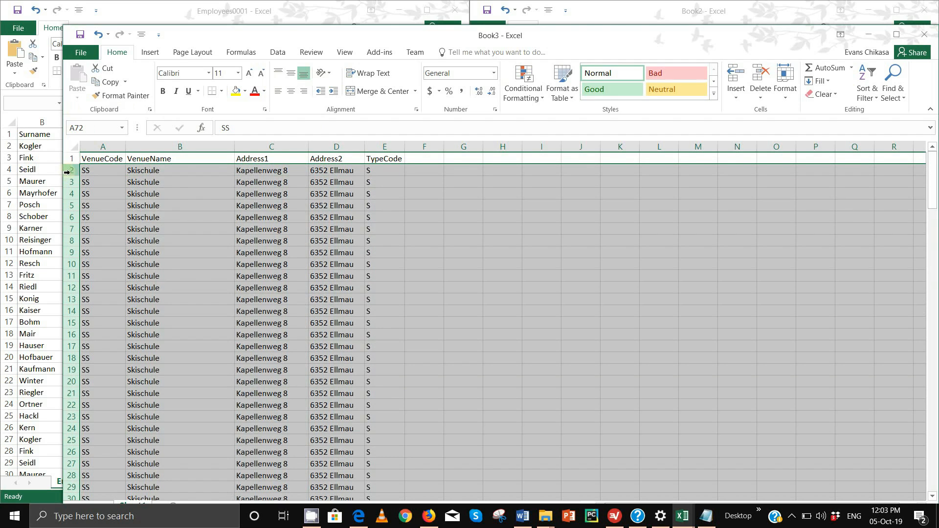
right_click(67, 173)
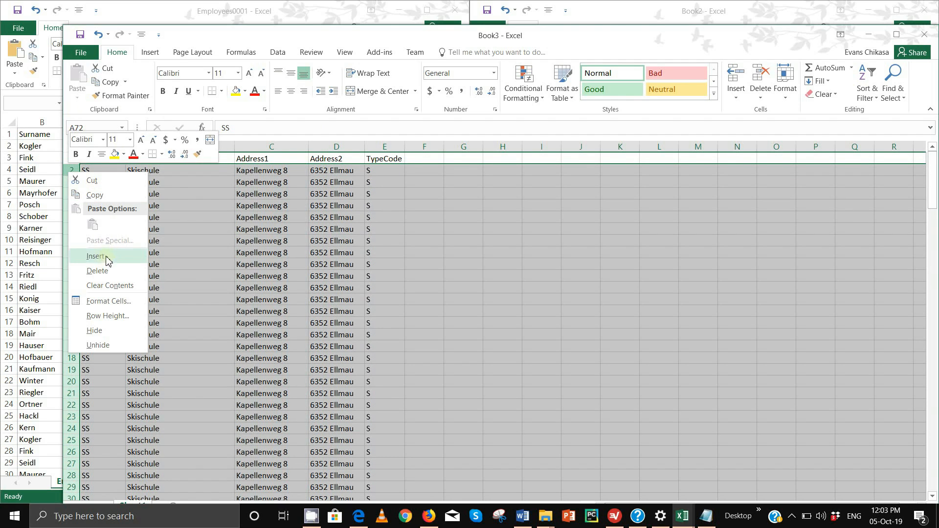
click(97, 271)
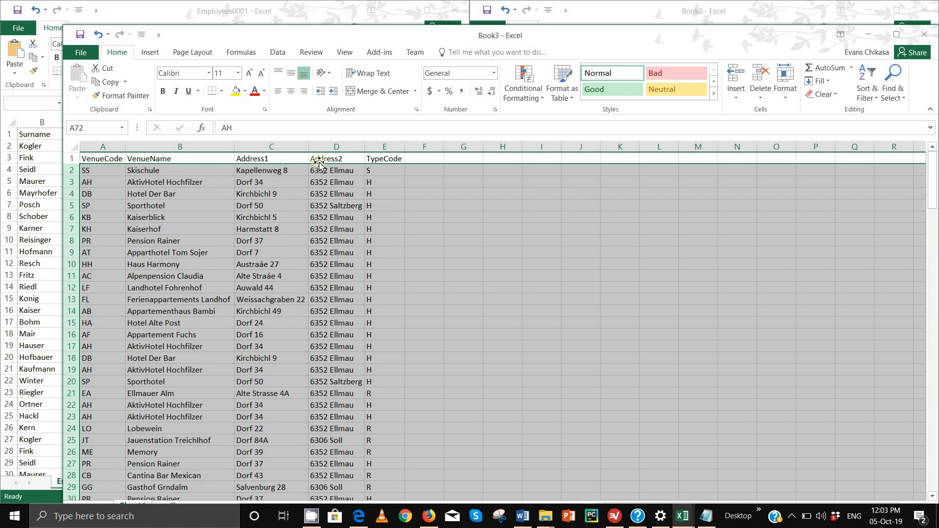
click(83, 159)
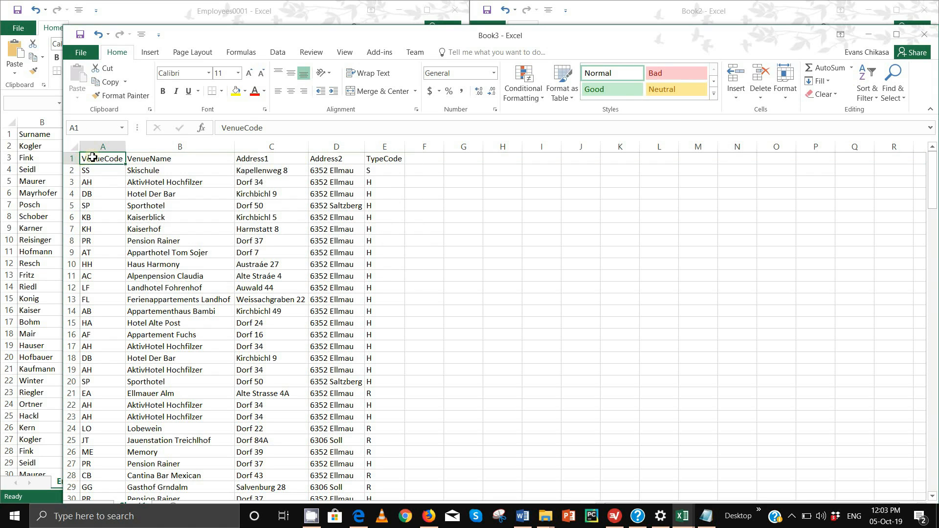
- Custom-sort the venue table A to Z by VenueCode, with My data has headers ticked
shift+click(391, 159)
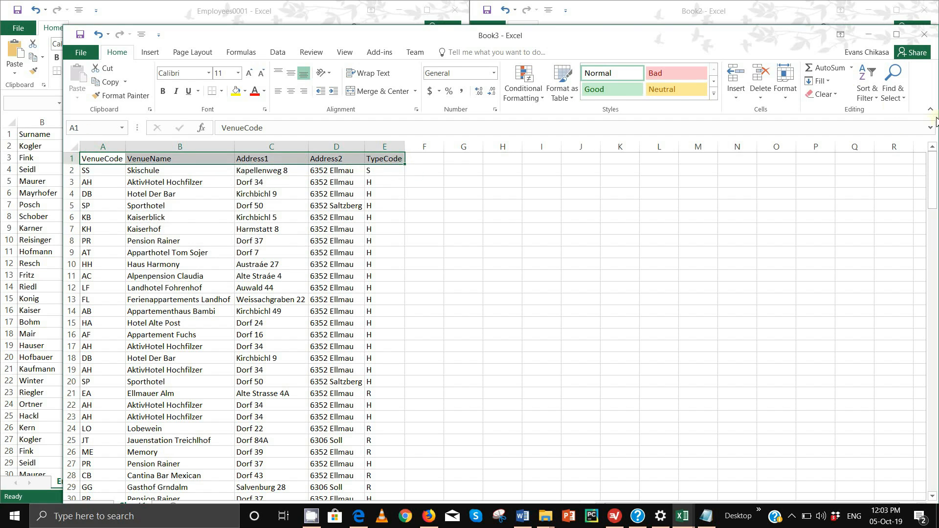
click(870, 96)
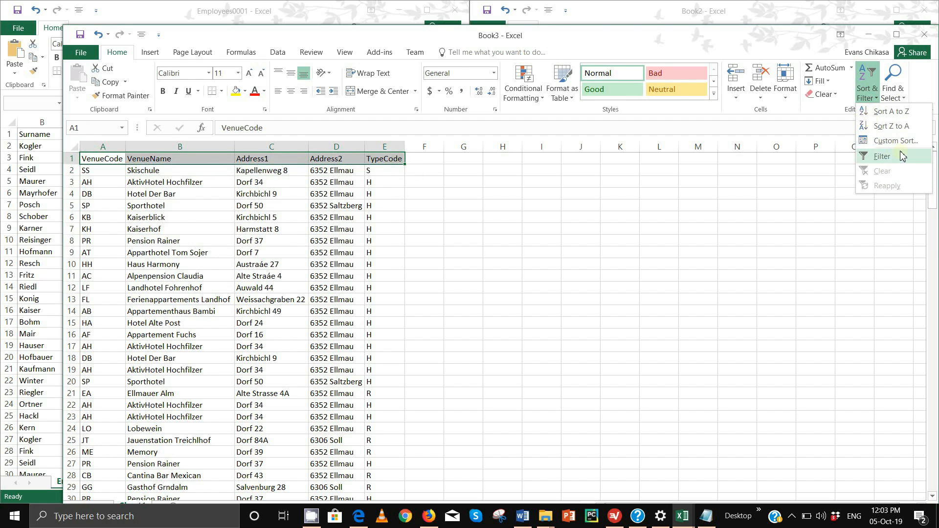
click(897, 142)
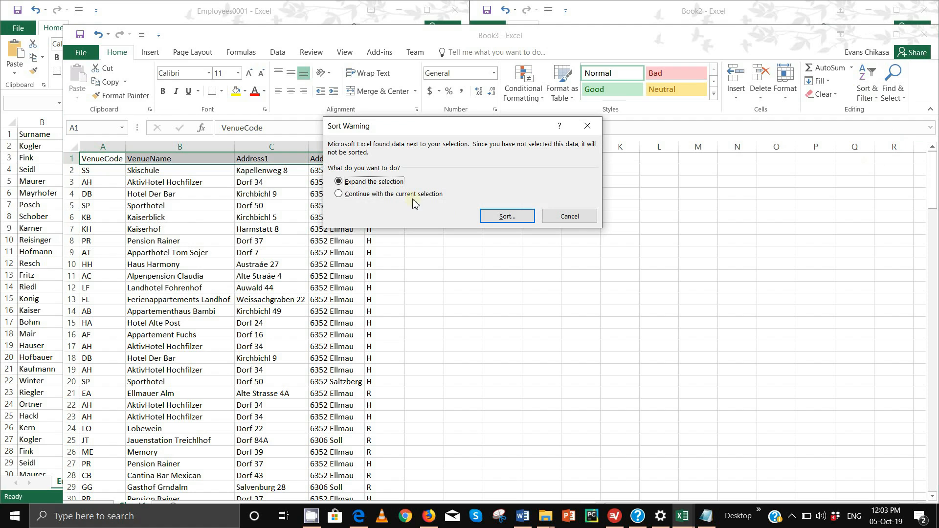
click(494, 216)
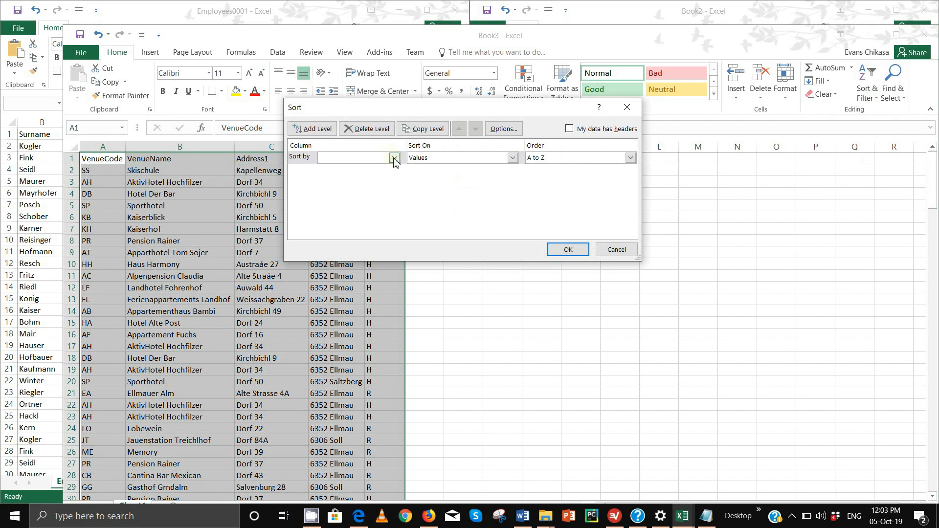
click(395, 158)
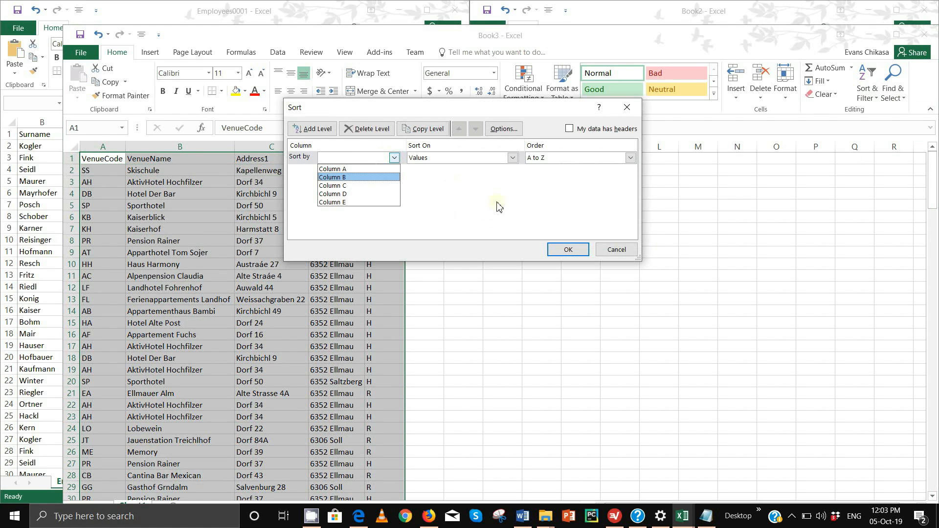
key(Down)
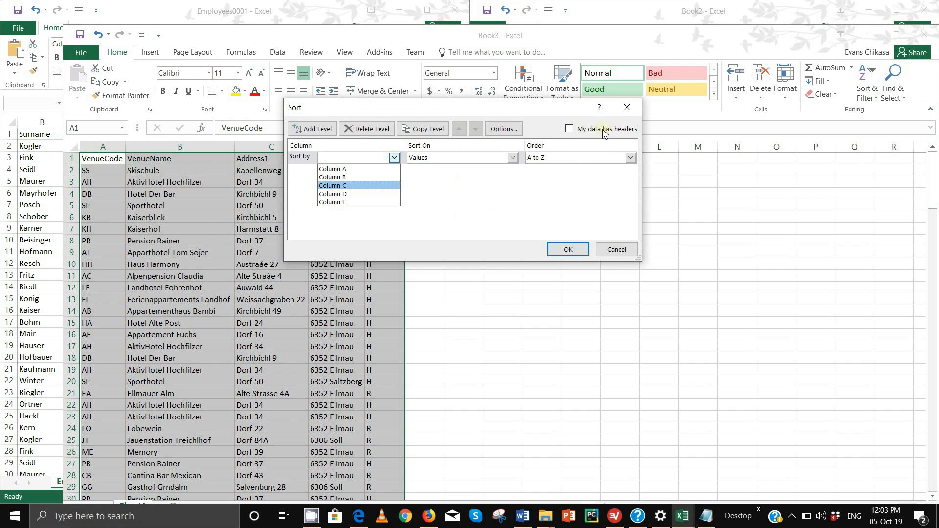
key(Escape)
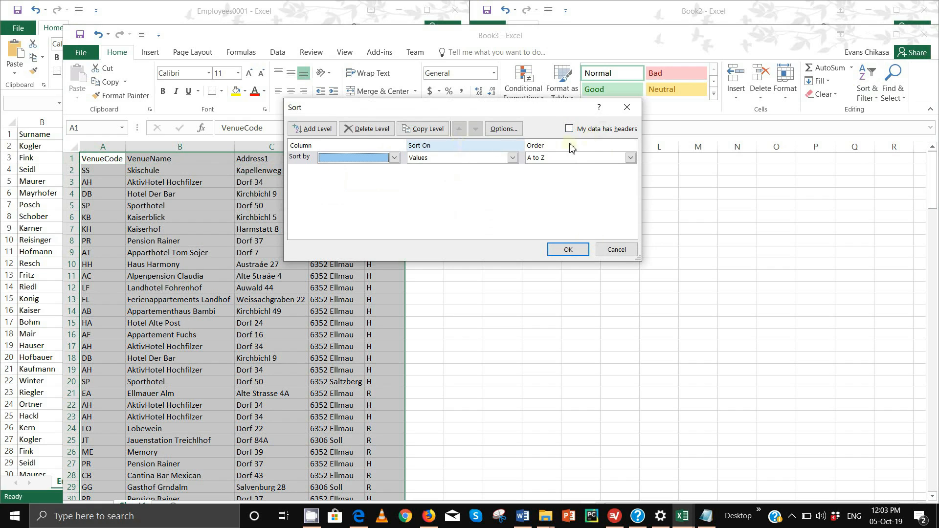
click(569, 129)
click(394, 158)
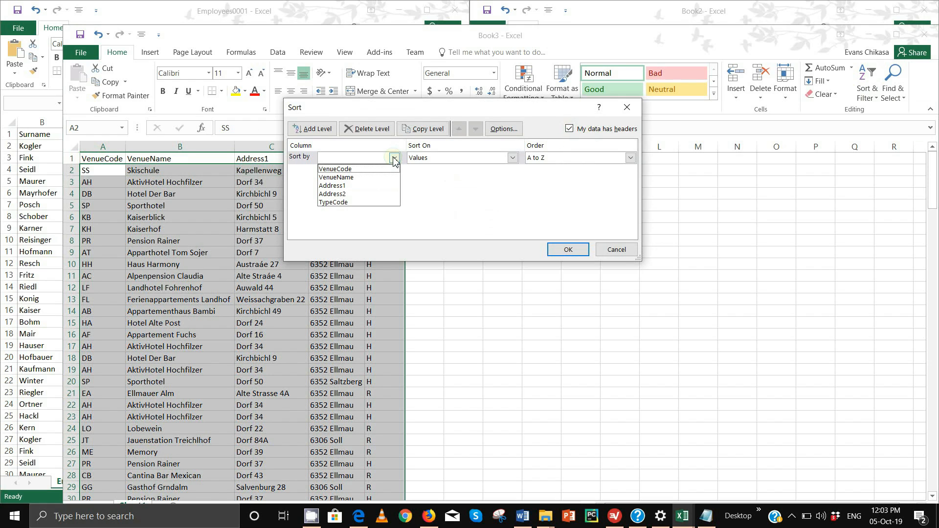
click(356, 169)
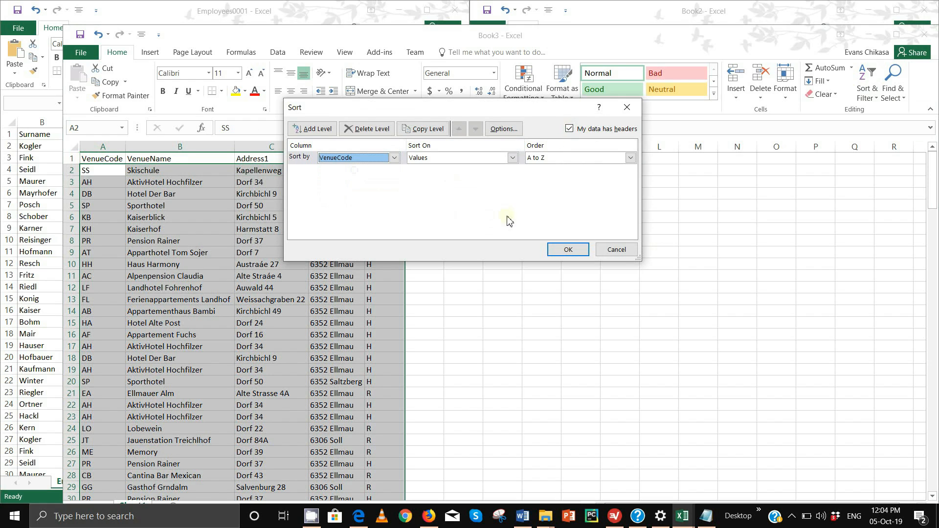
click(568, 250)
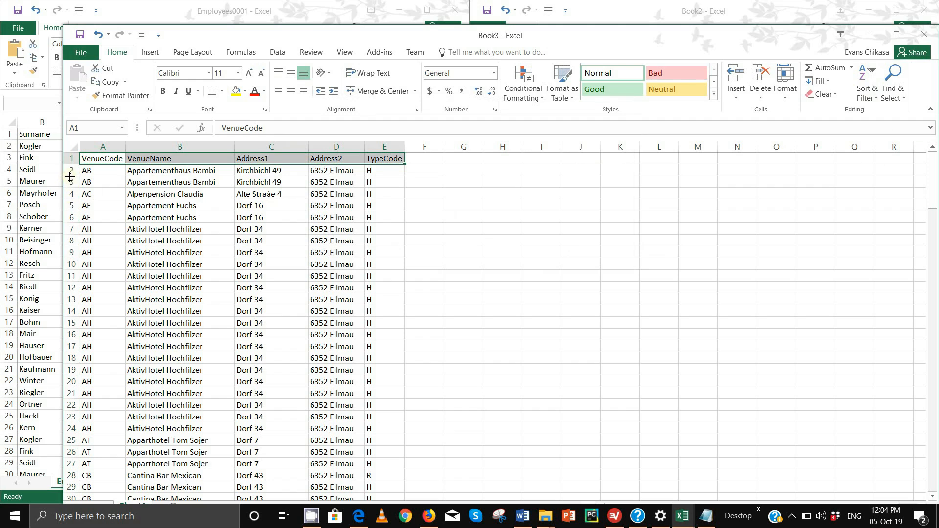
- Delete the duplicate AB, AF and AktivHotel Hochfilzer rows from the venue list
click(71, 184)
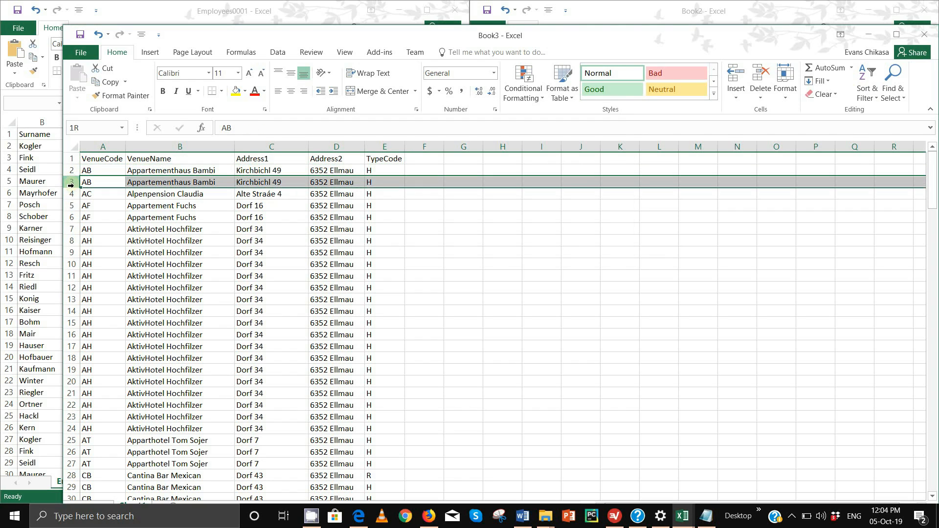
key(Delete)
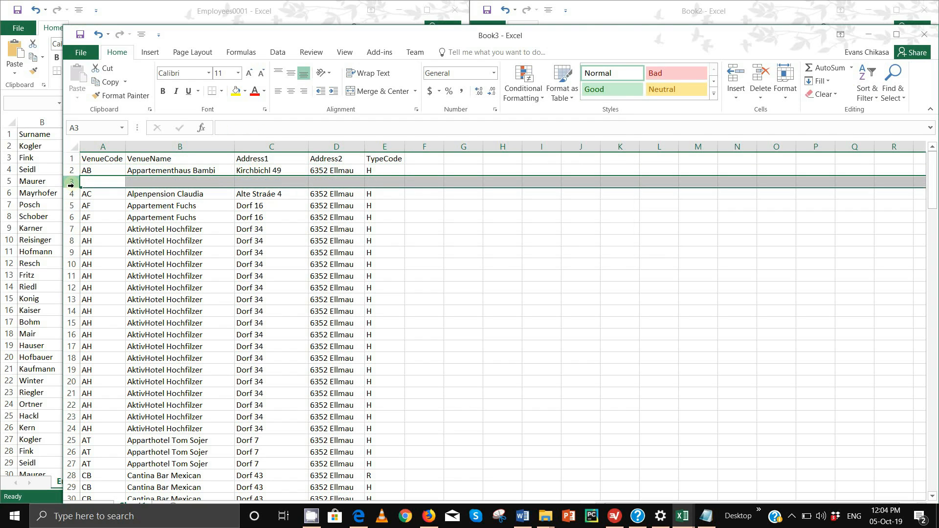
right_click(72, 185)
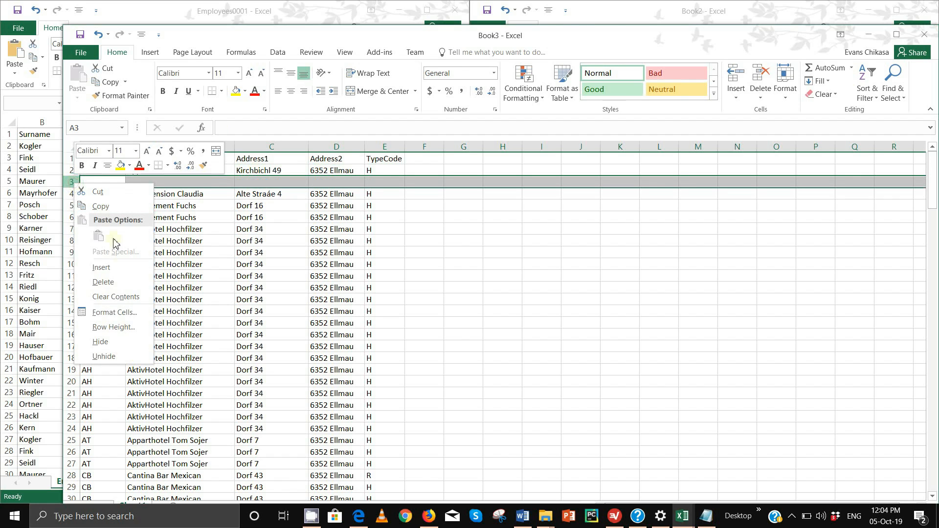
click(114, 283)
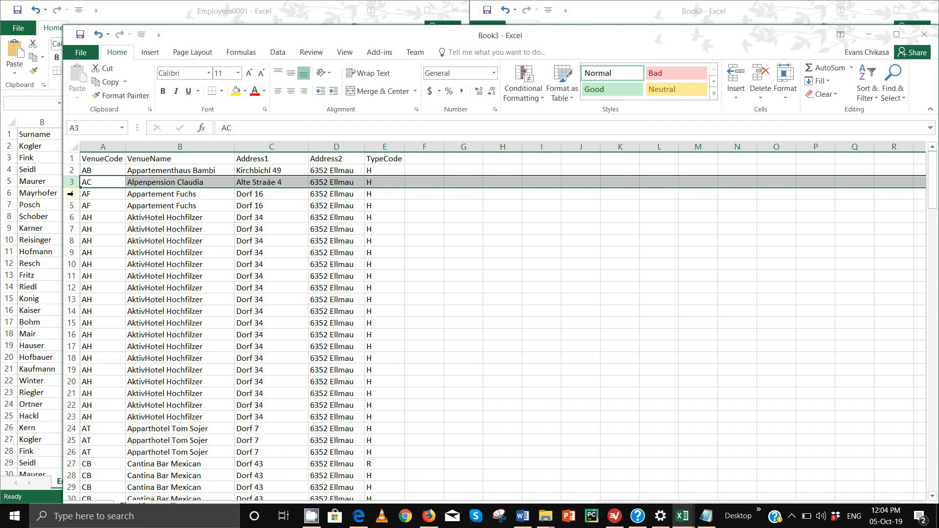
click(70, 195)
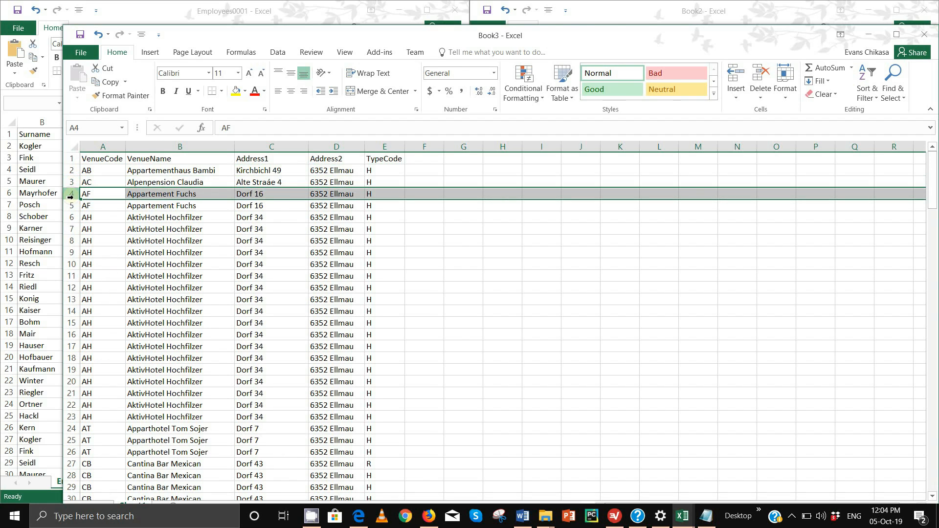
right_click(70, 196)
click(114, 294)
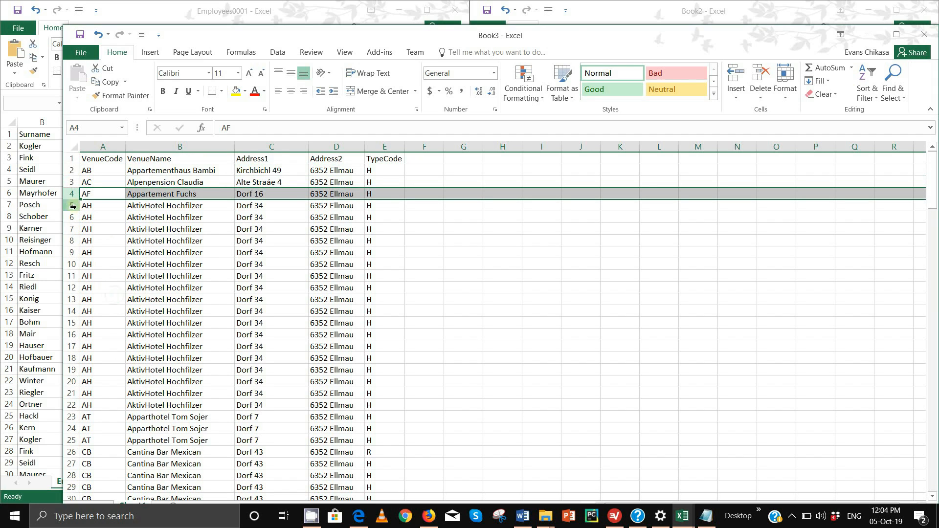
drag(73, 206, 70, 394)
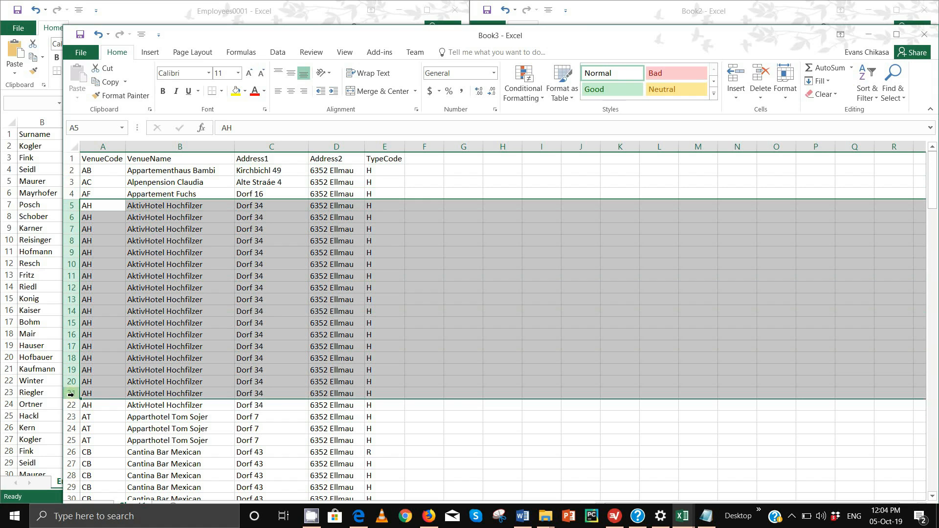
right_click(71, 384)
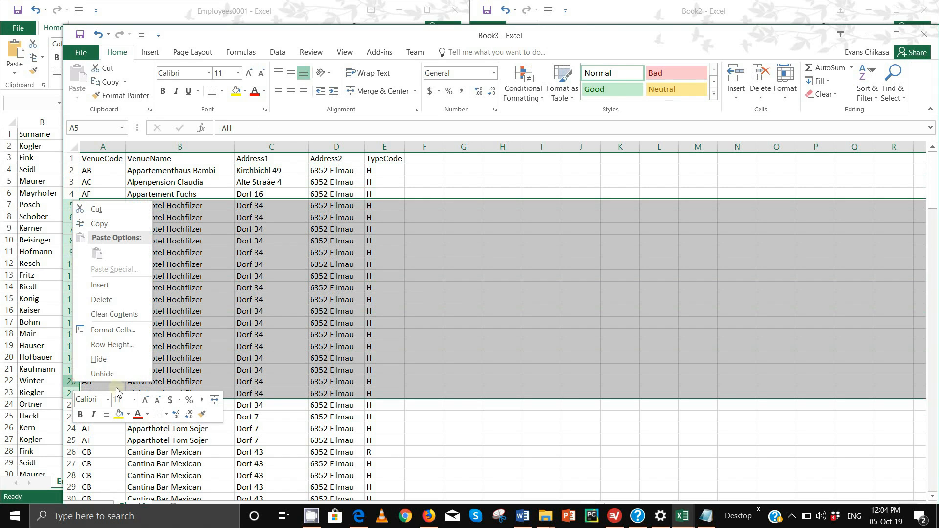
click(120, 302)
- Delete the repeated Apparthotel Tom Sojer, Cantina Bar Mexican and Hotel Der Bar rows
scroll(131, 302, down, 1)
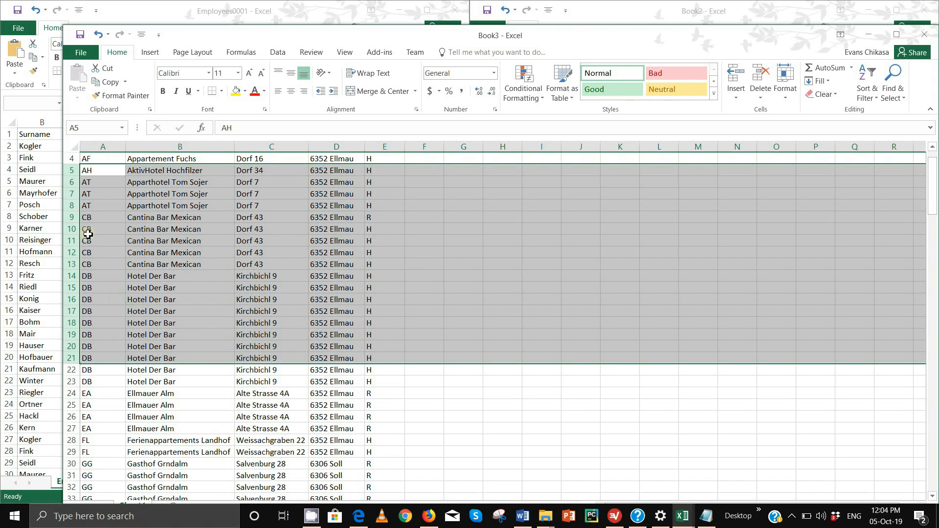
drag(69, 186, 71, 196)
right_click(71, 196)
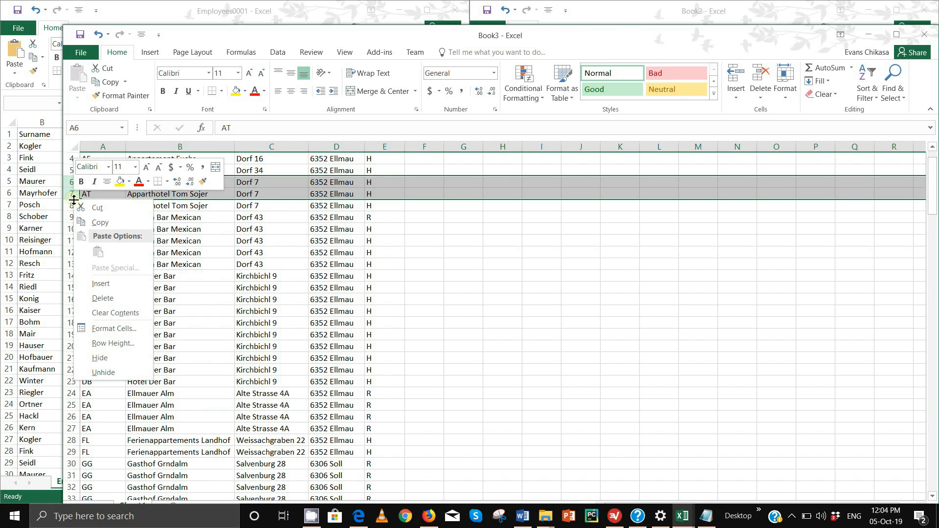
click(110, 301)
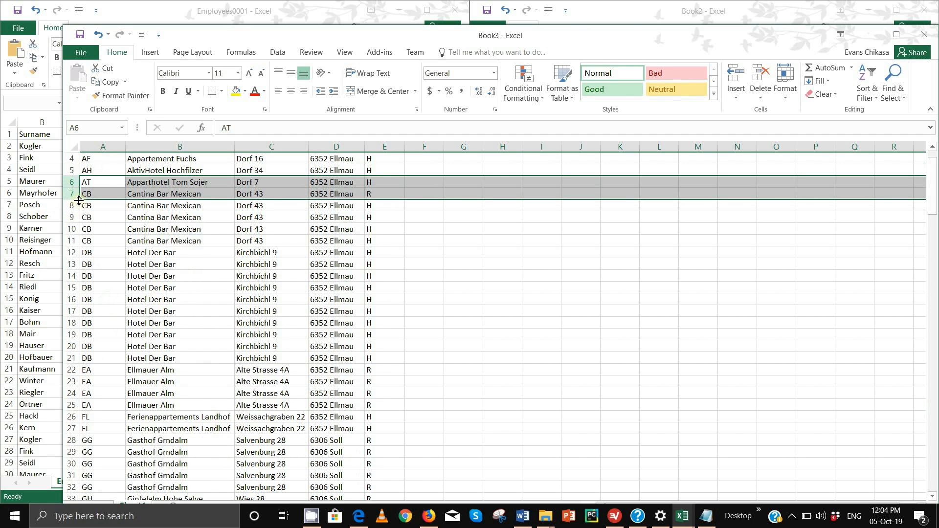
drag(75, 195, 77, 230)
right_click(78, 229)
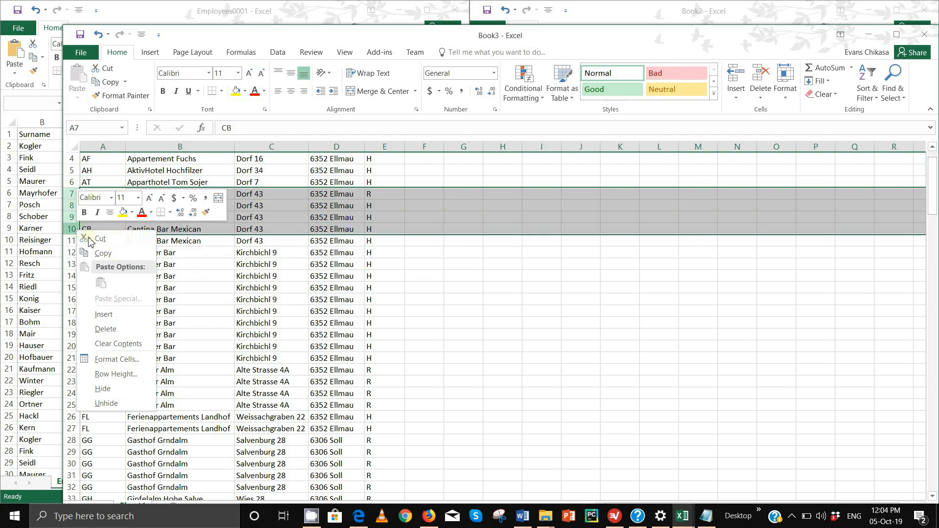
click(116, 325)
drag(73, 205, 72, 299)
right_click(72, 299)
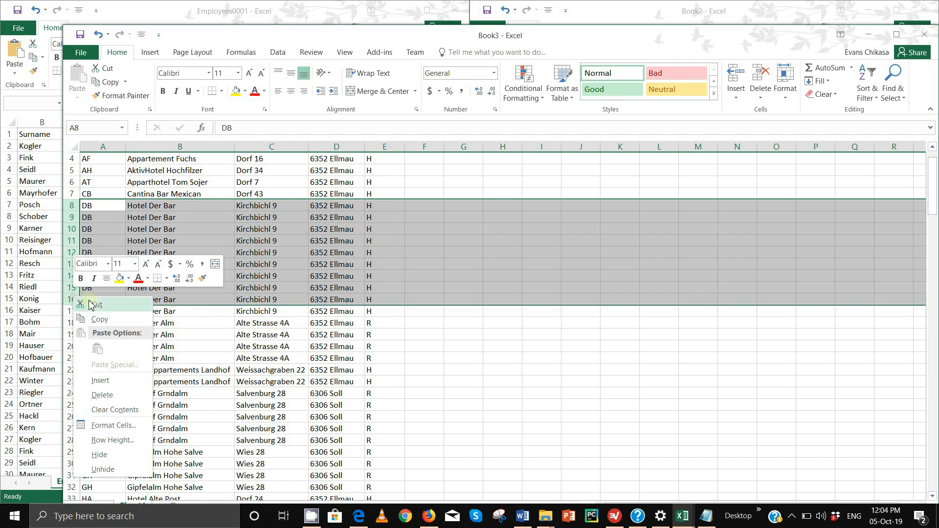
click(116, 397)
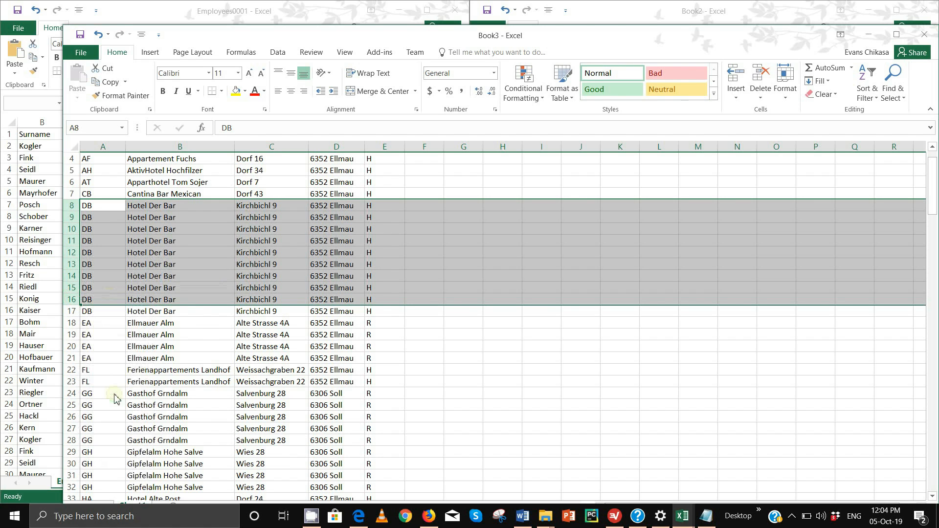
- Remove the extra Ellmauer Alm and Ferienappartements Landhof rows, then move Book3 aside
drag(74, 217, 79, 243)
right_click(79, 243)
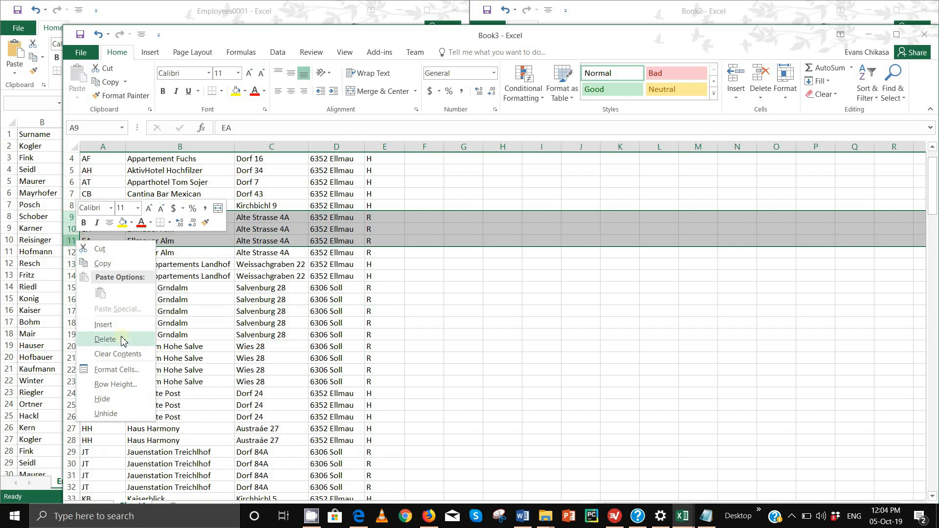
click(125, 341)
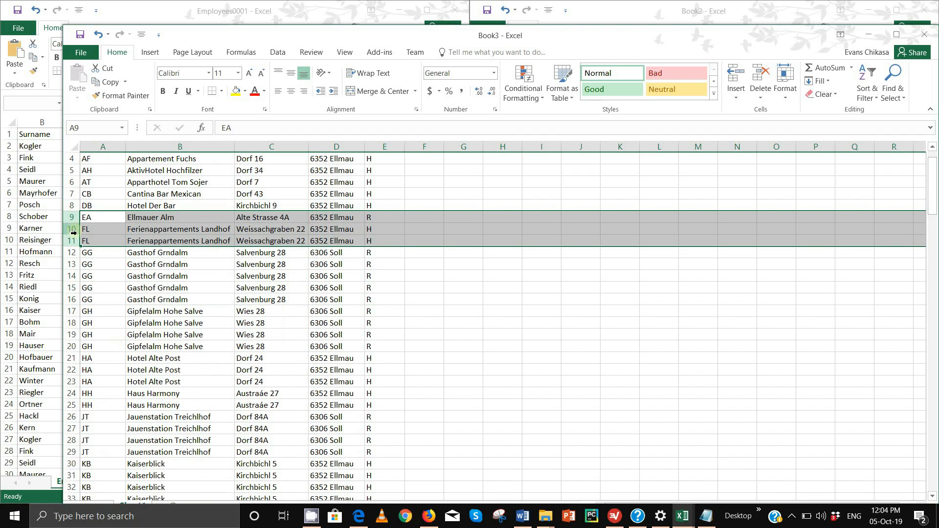
click(72, 229)
right_click(72, 229)
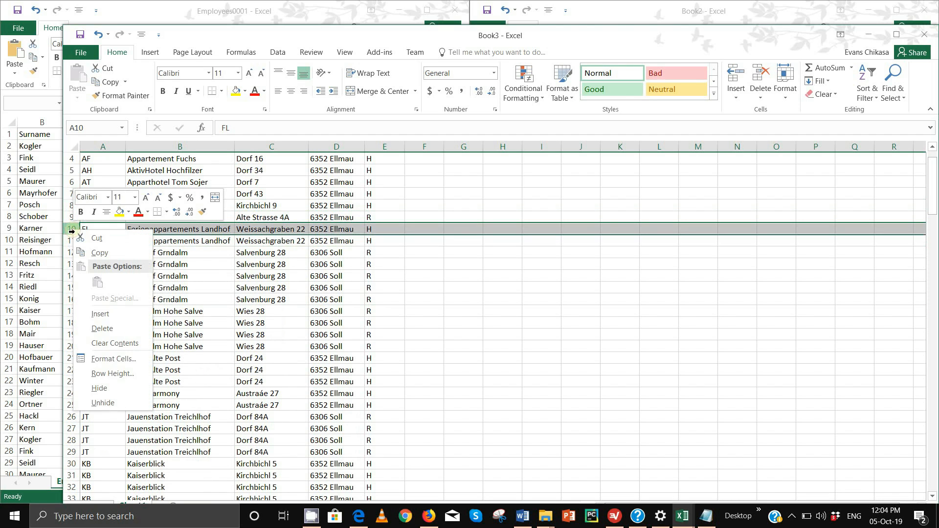
click(100, 329)
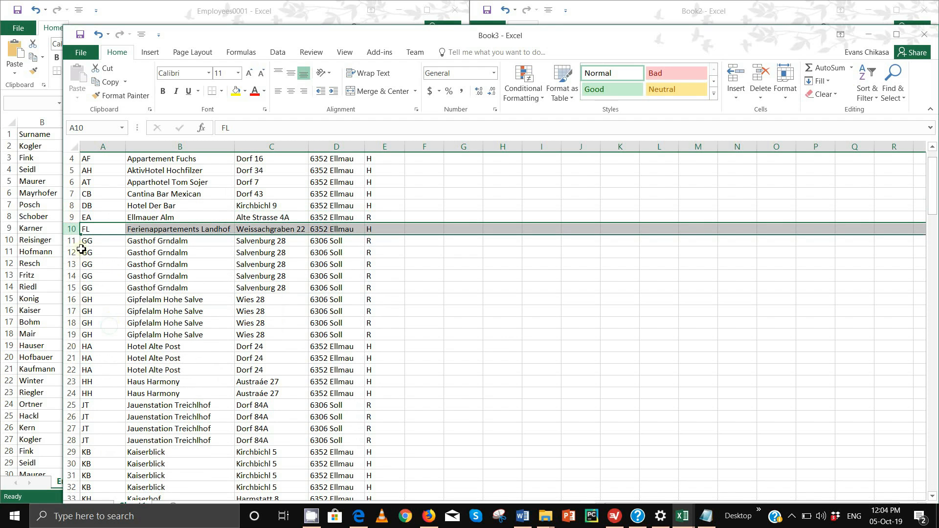
drag(244, 38, 347, 394)
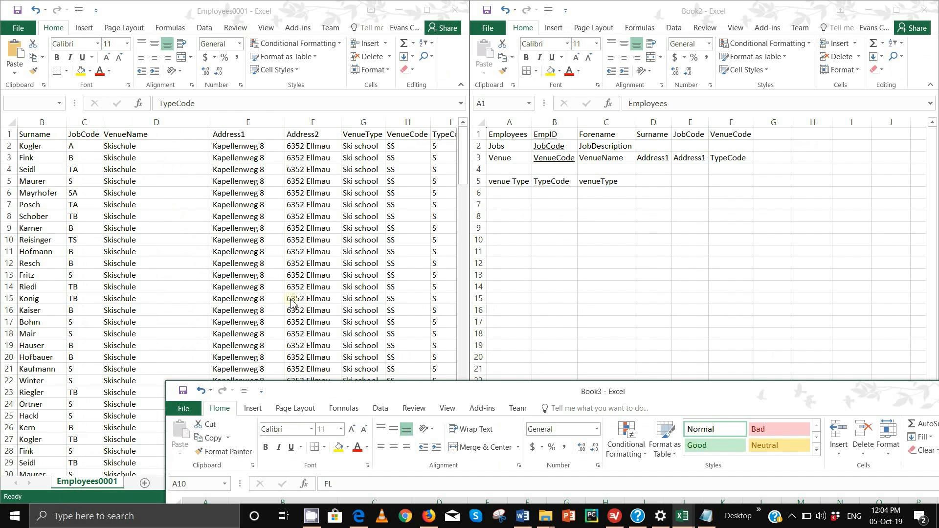
- Delete the duplicate Gasthof Grndalm and Gipfelalm Hohe Salve rows
drag(385, 399, 286, 45)
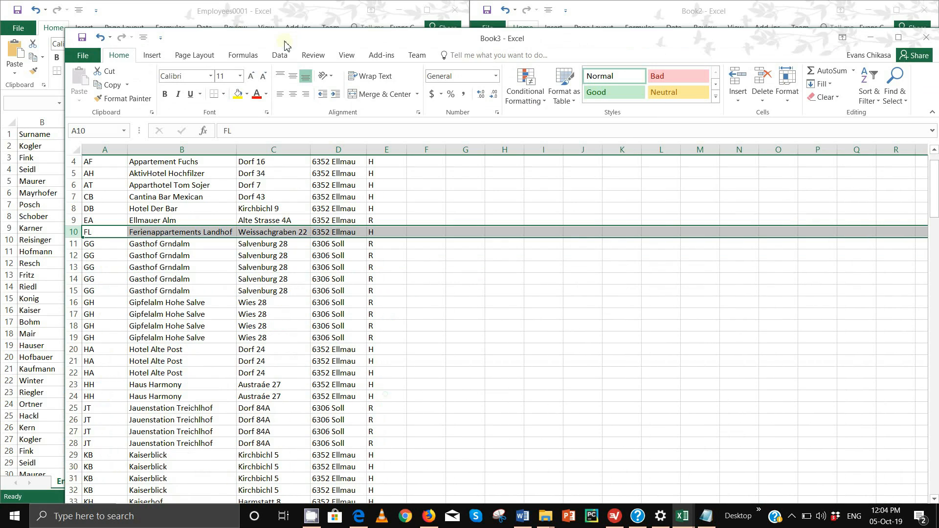
click(71, 248)
drag(72, 251, 77, 279)
right_click(78, 279)
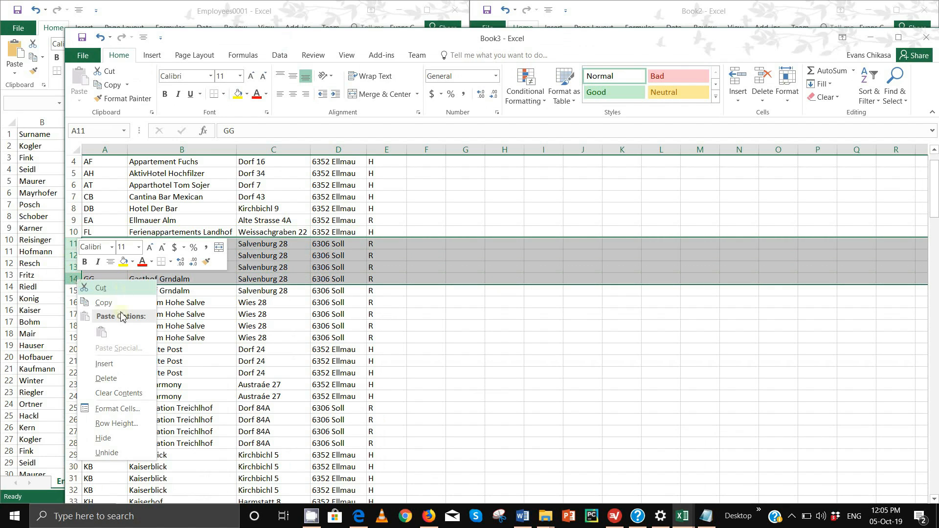
click(120, 379)
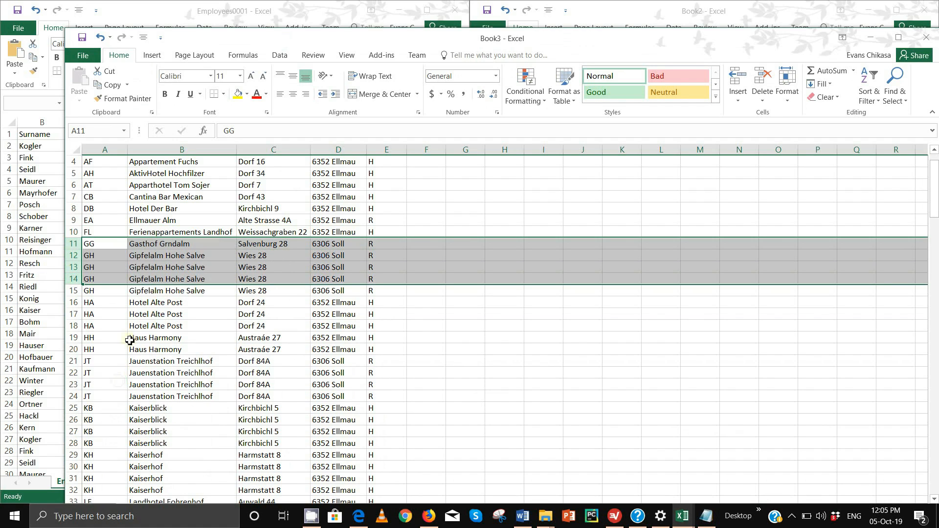
drag(73, 256, 76, 282)
right_click(74, 267)
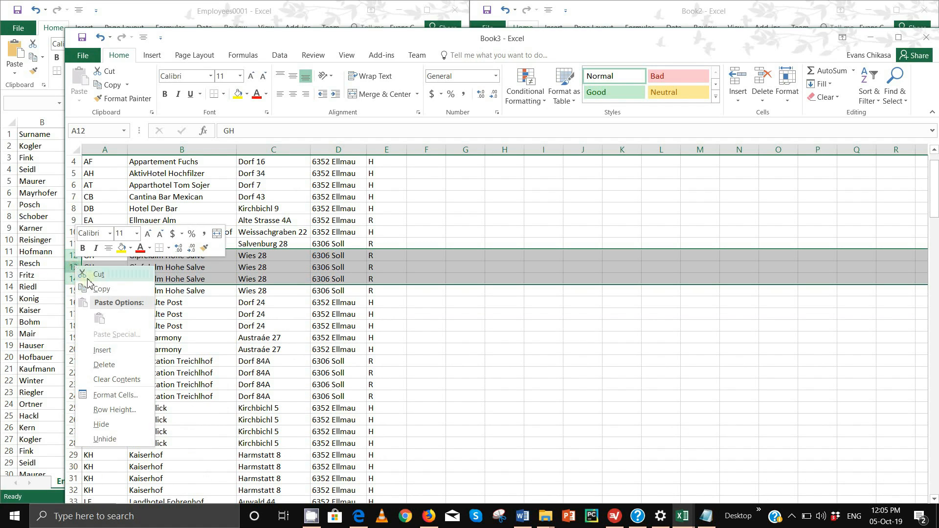
click(104, 365)
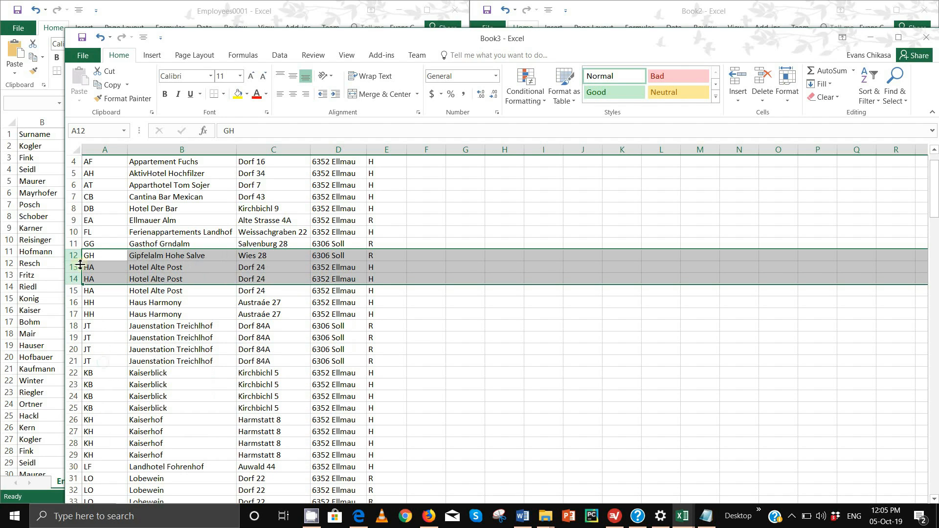
- Delete the duplicate Hotel Alte Post, Haus Harmony and Jauenstation Treichlhof rows
mouse_move(76, 271)
mouse_down()
mouse_move(76, 294)
mouse_move(84, 283)
mouse_up()
right_click(74, 268)
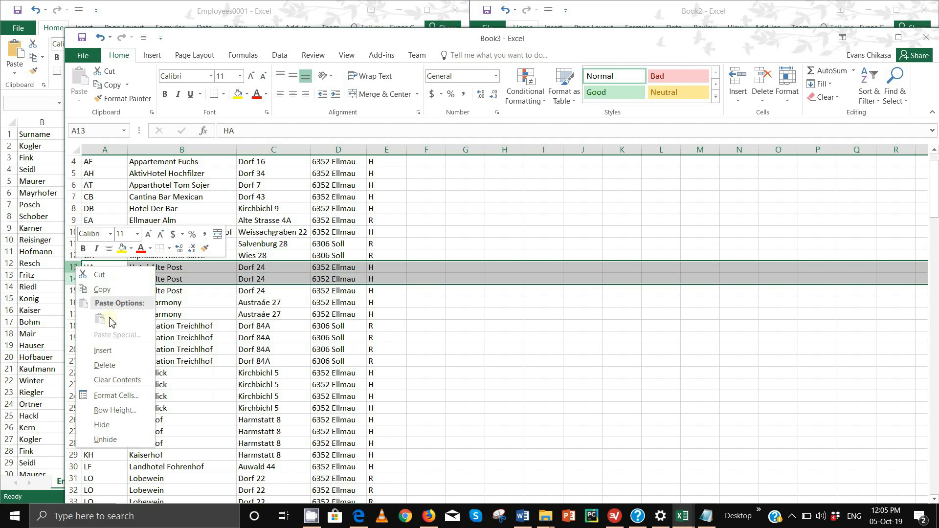
click(104, 365)
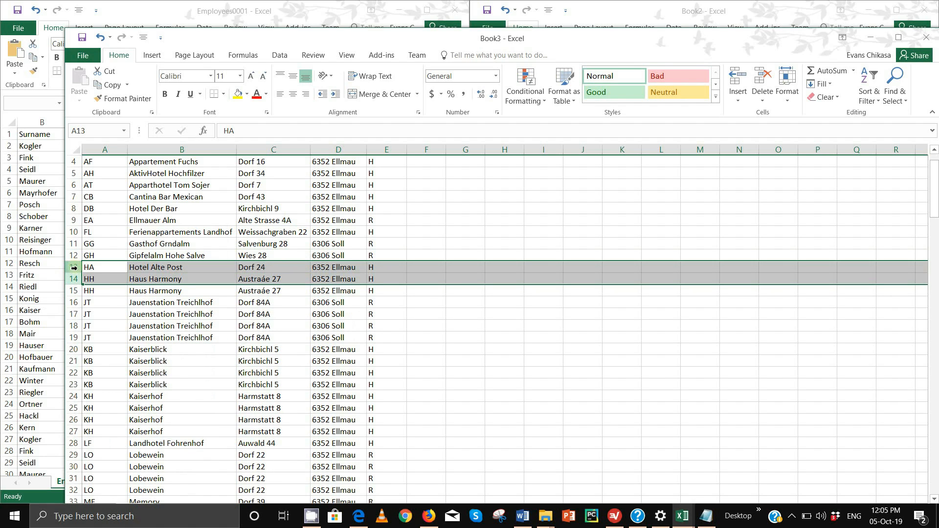
click(74, 268)
click(74, 280)
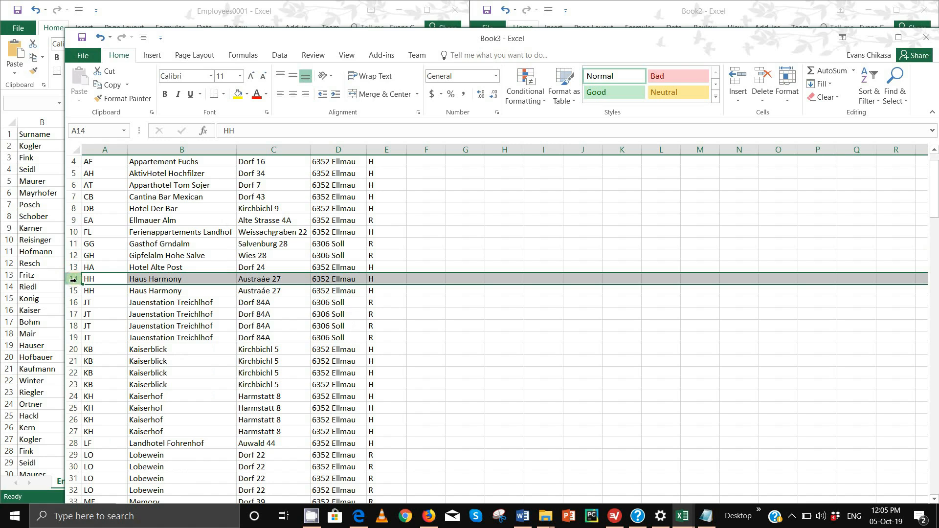
right_click(75, 281)
click(116, 379)
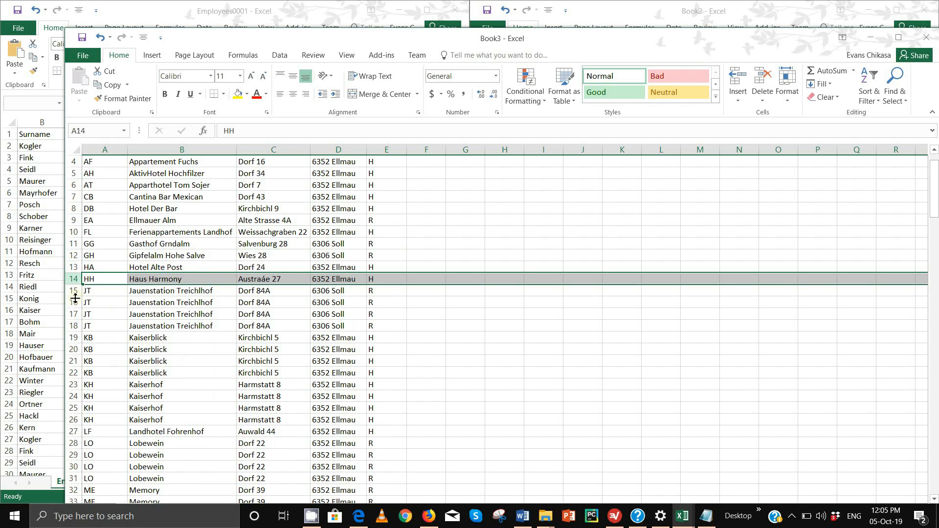
drag(71, 291, 75, 318)
right_click(75, 317)
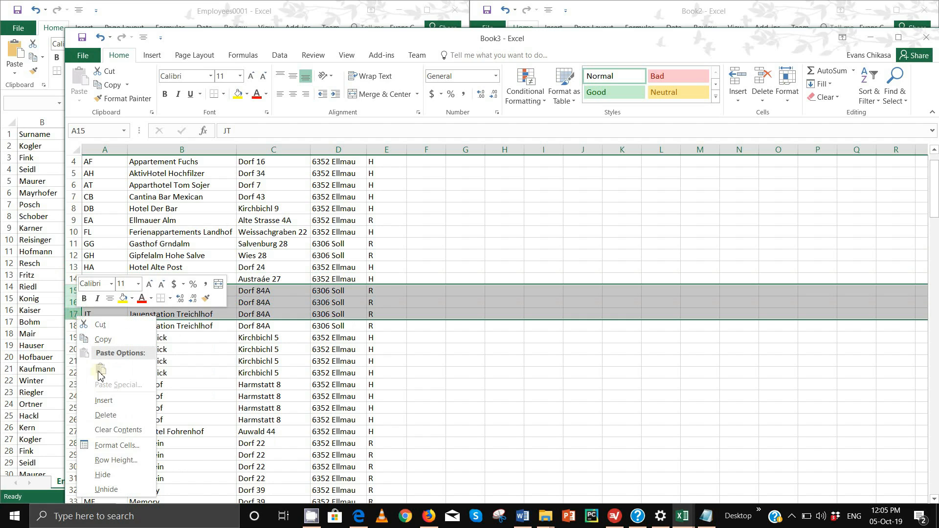
click(105, 417)
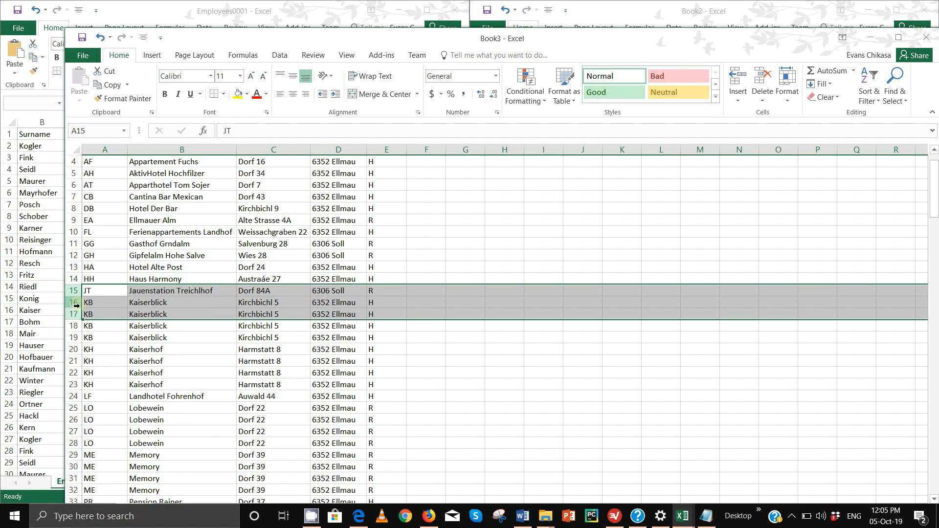
- Delete the duplicate Kaiserblick, Kaiserhof and Lobewein rows
click(75, 303)
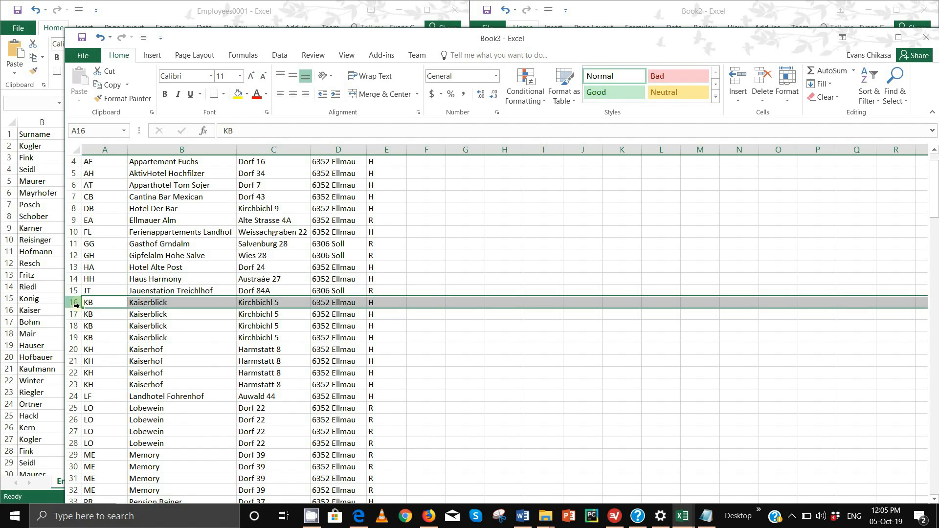
drag(74, 302, 75, 324)
right_click(75, 325)
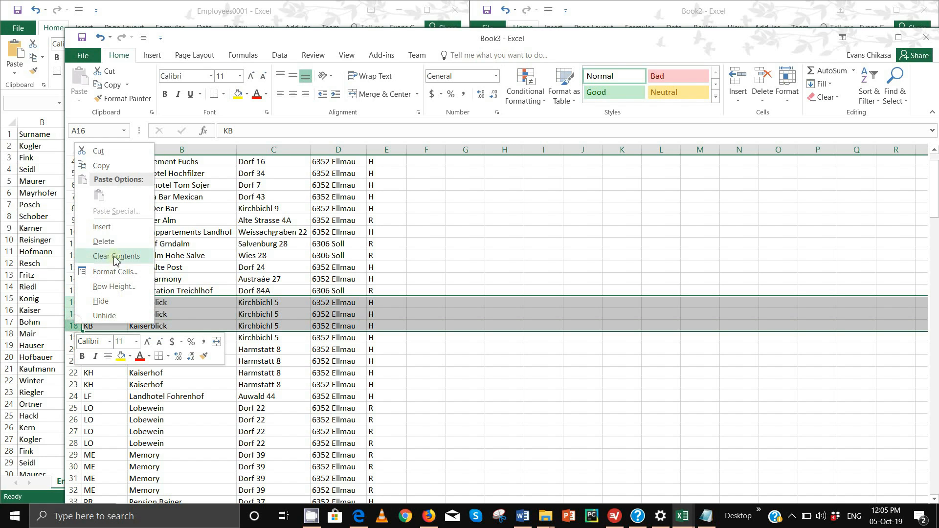
click(105, 239)
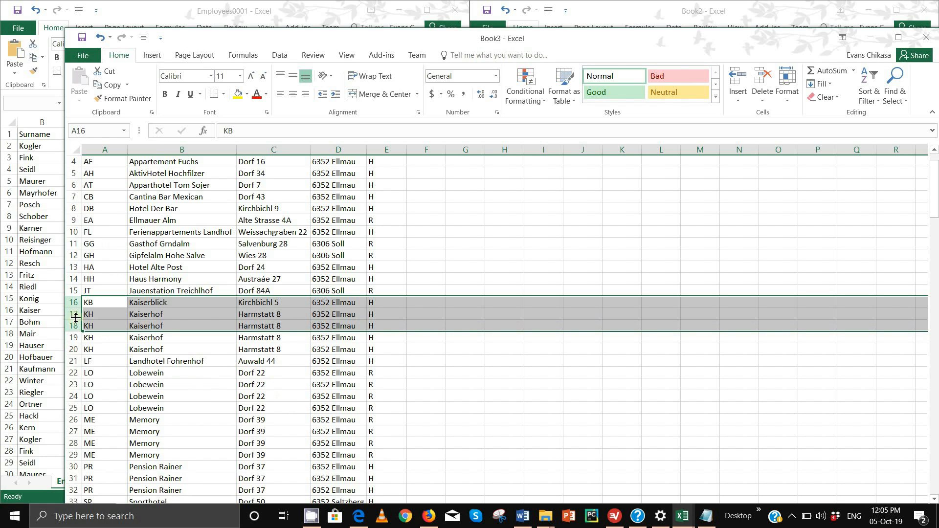
drag(75, 315, 74, 329)
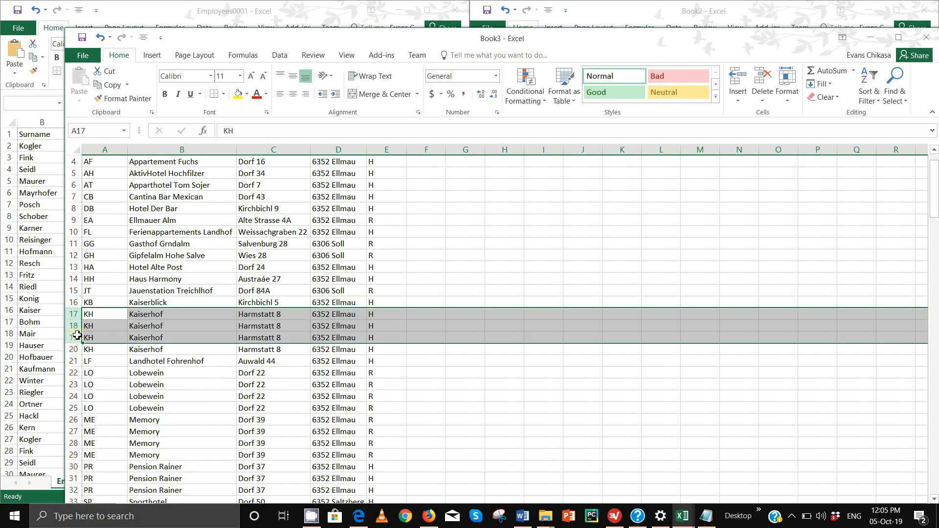
right_click(74, 329)
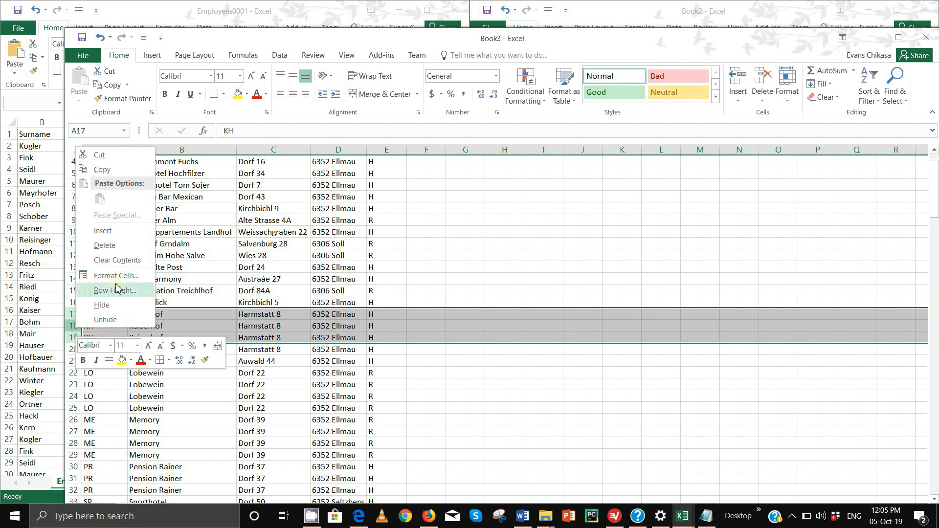
click(115, 246)
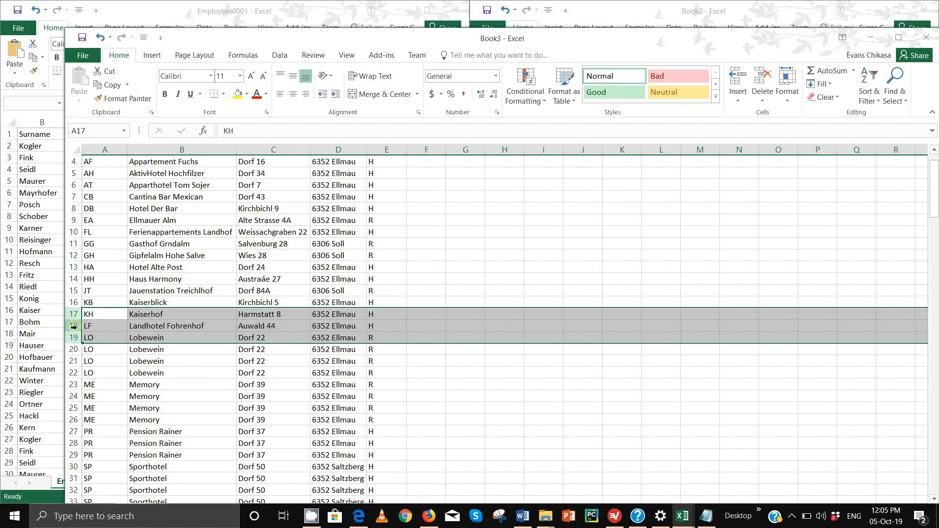
drag(74, 338, 77, 363)
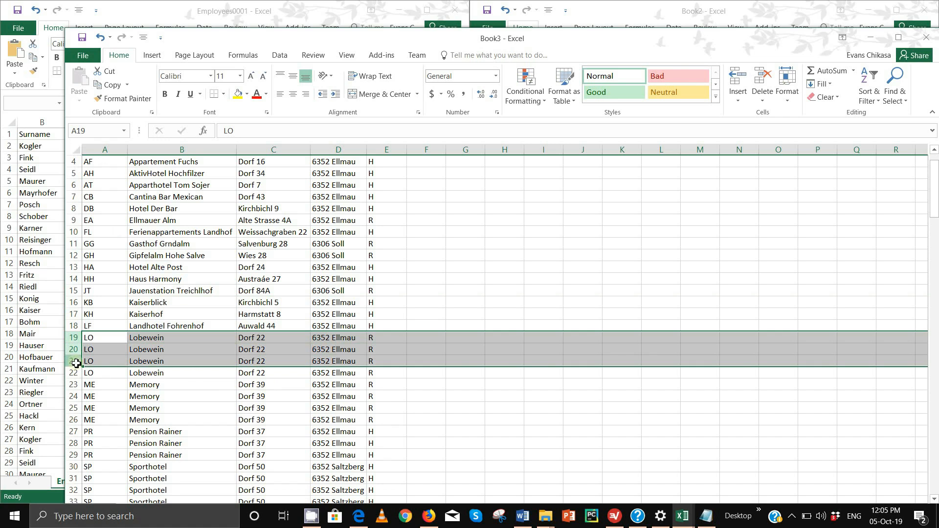
right_click(76, 352)
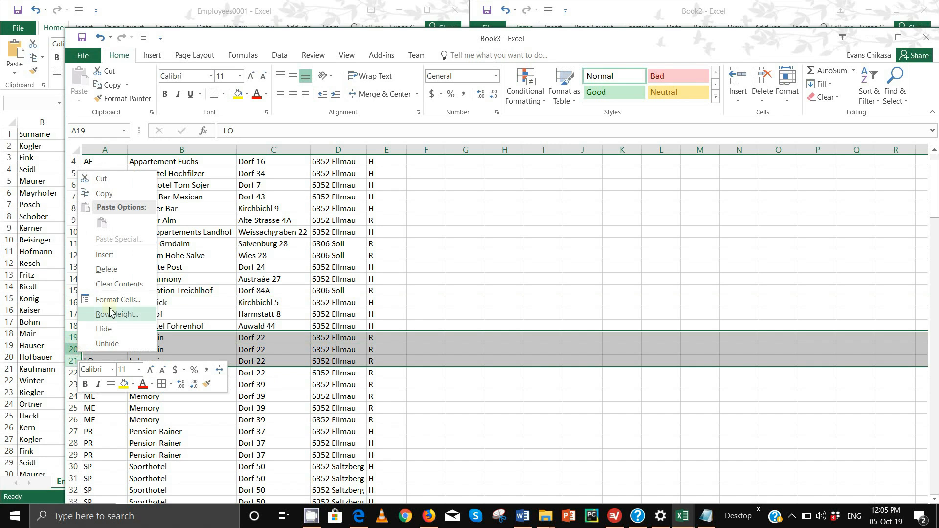
click(114, 269)
- Delete the duplicate Memory, Pension Rainer and Sporthotel rows
scroll(98, 313, down, 5)
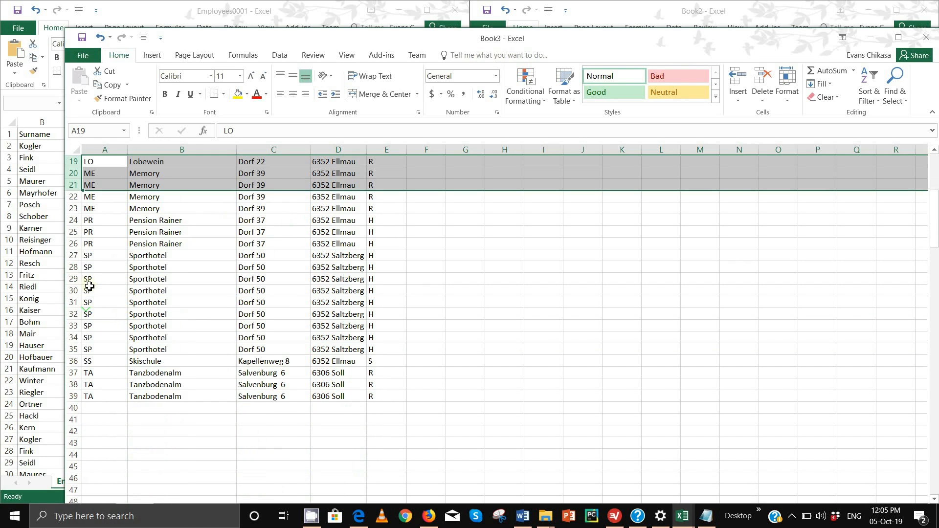
scroll(61, 279, up, 1)
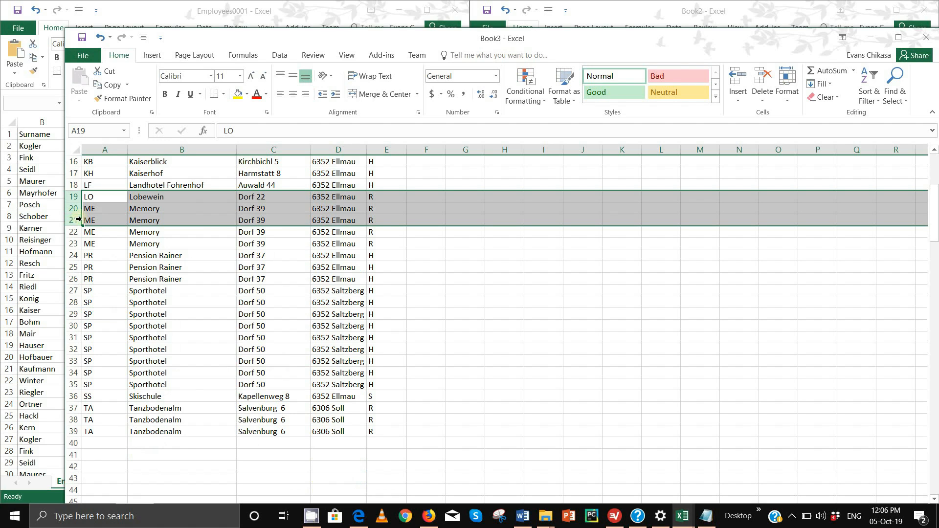
drag(73, 223, 77, 243)
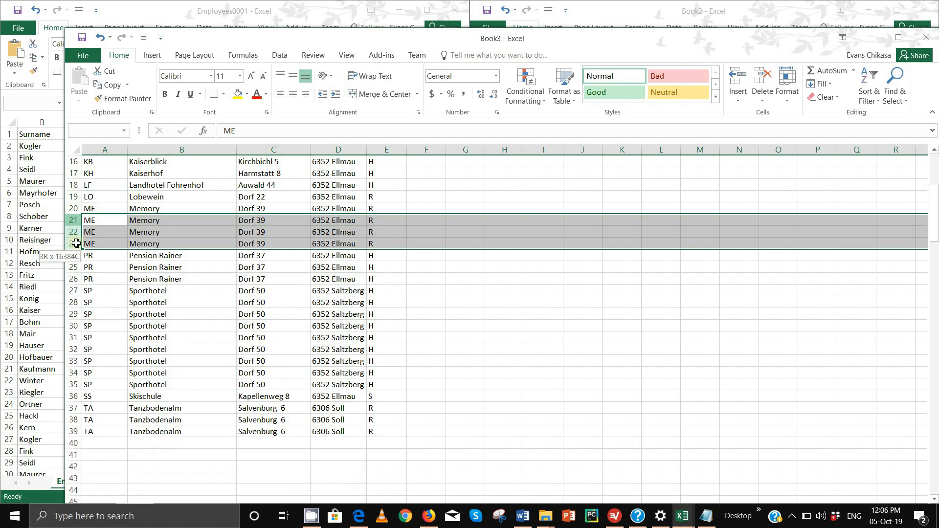
right_click(78, 243)
click(122, 342)
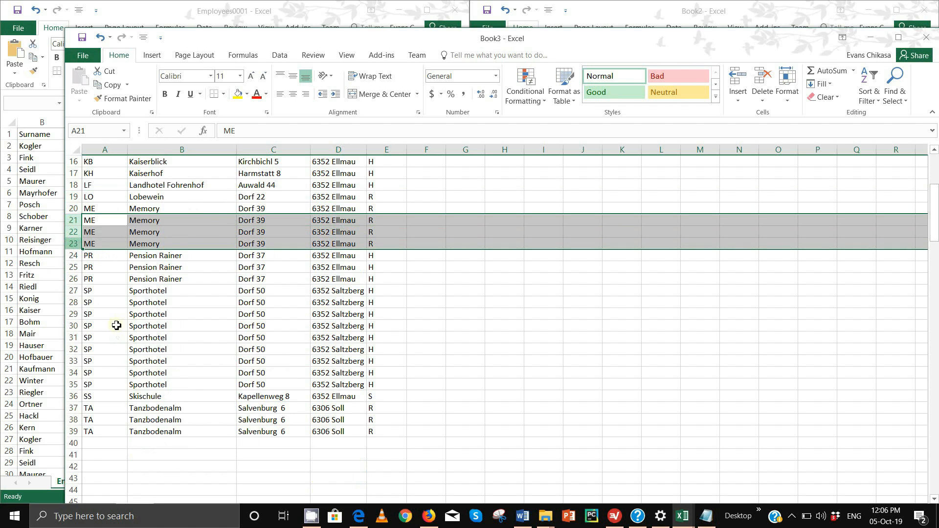
drag(73, 222, 76, 233)
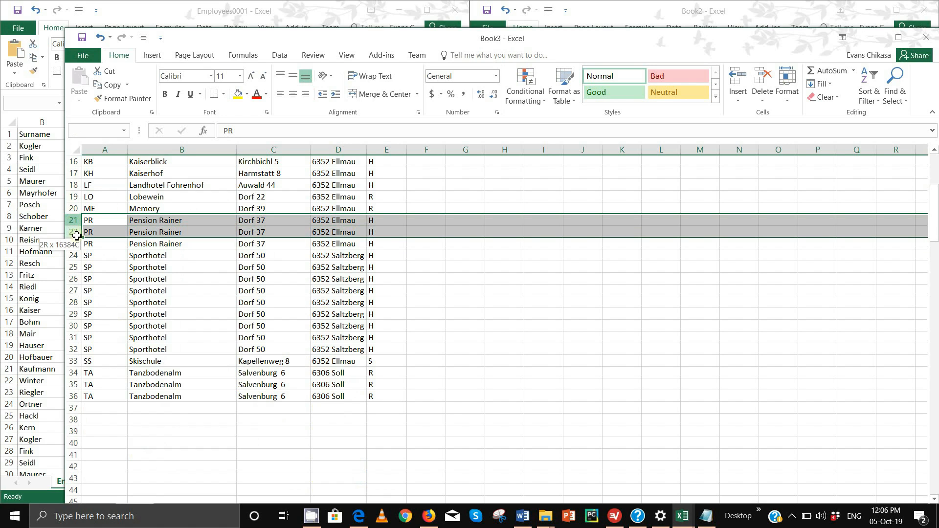
right_click(77, 236)
click(124, 335)
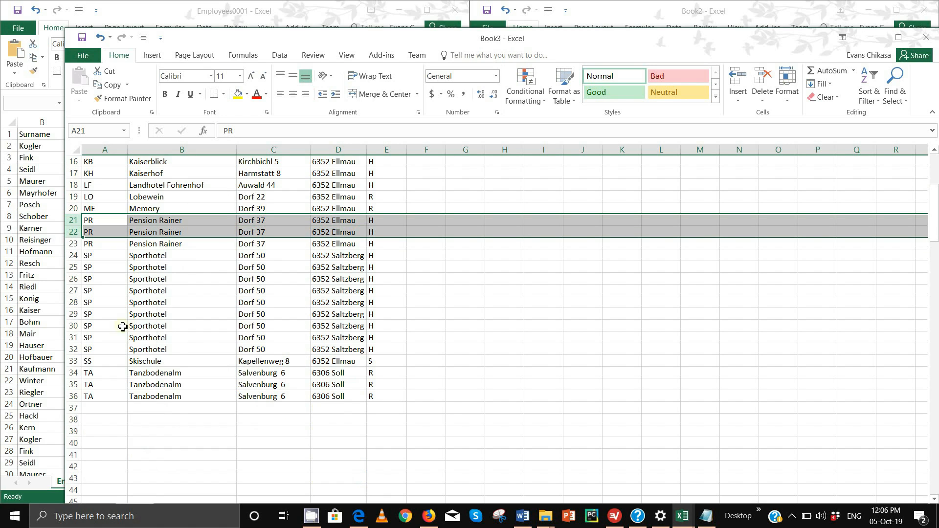
click(74, 234)
drag(74, 234, 92, 315)
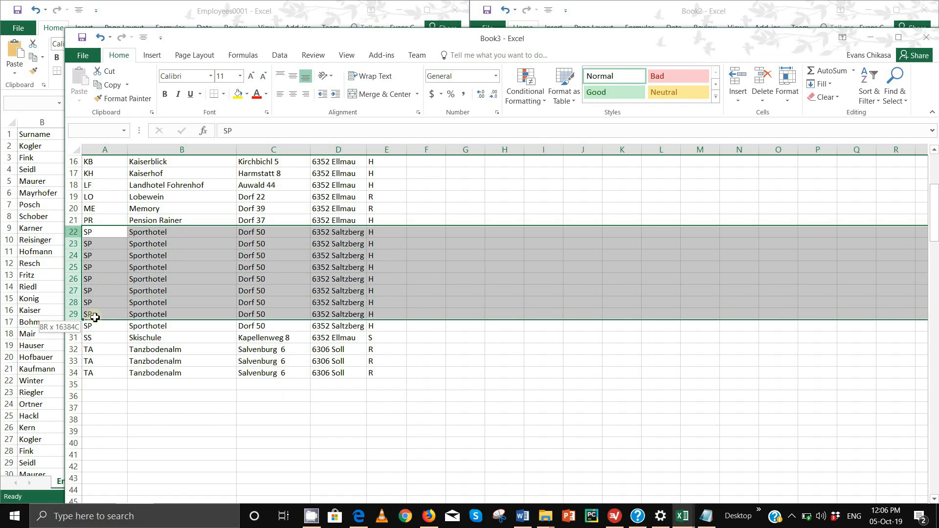
right_click(74, 268)
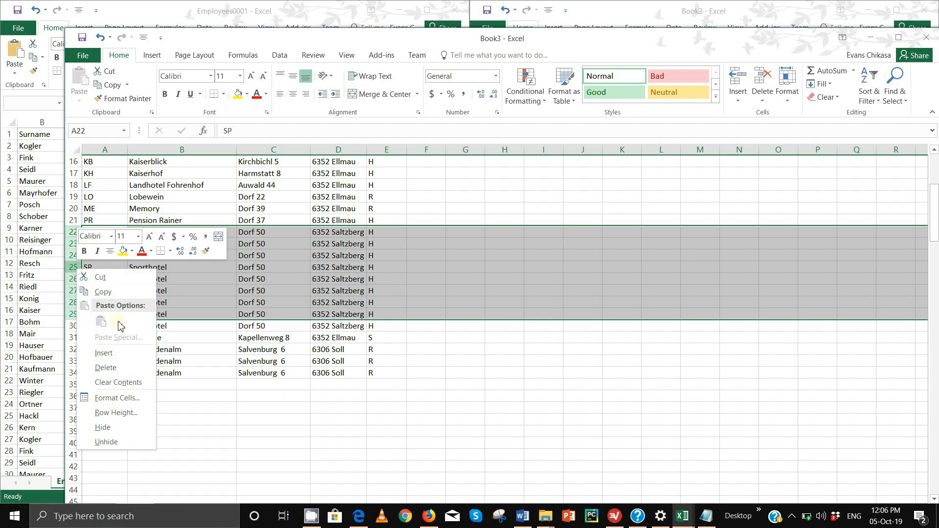
click(123, 368)
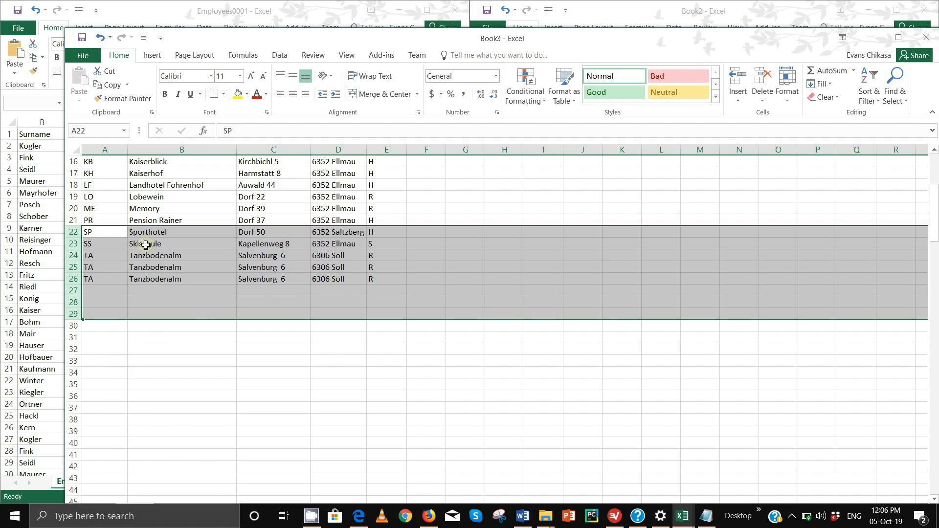
- Delete the two extra Tanzbodenalm rows, leaving 23 unique venues
click(75, 244)
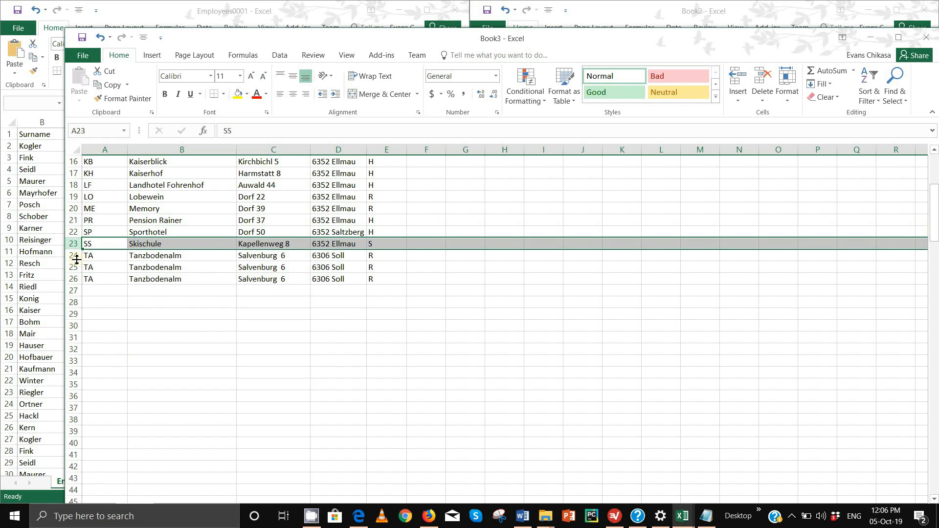
drag(76, 256, 77, 268)
right_click(77, 267)
click(135, 366)
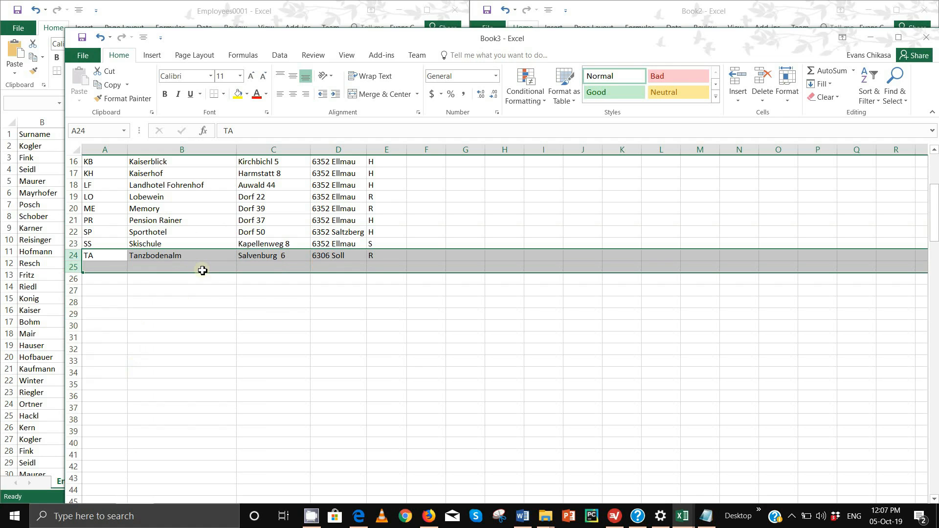
key(ctrl+z)
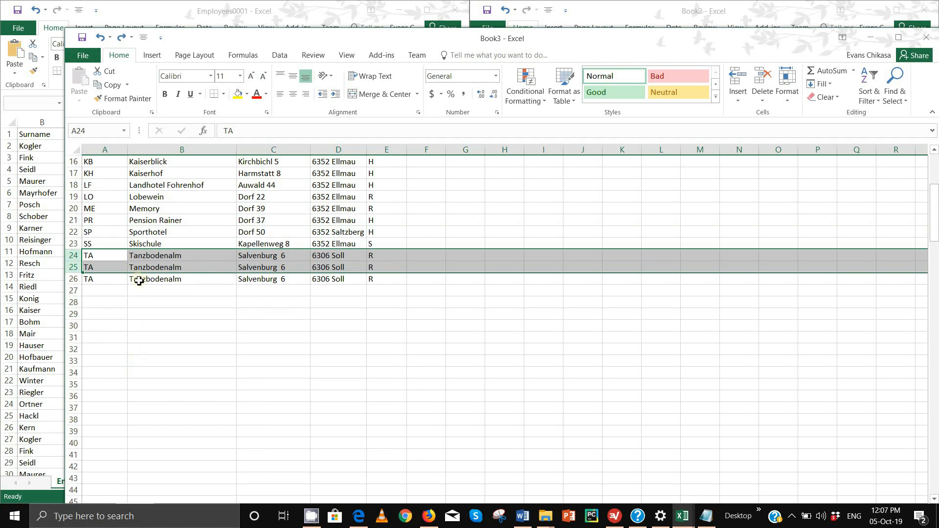
key(ctrl+minus)
scroll(182, 308, up, 5)
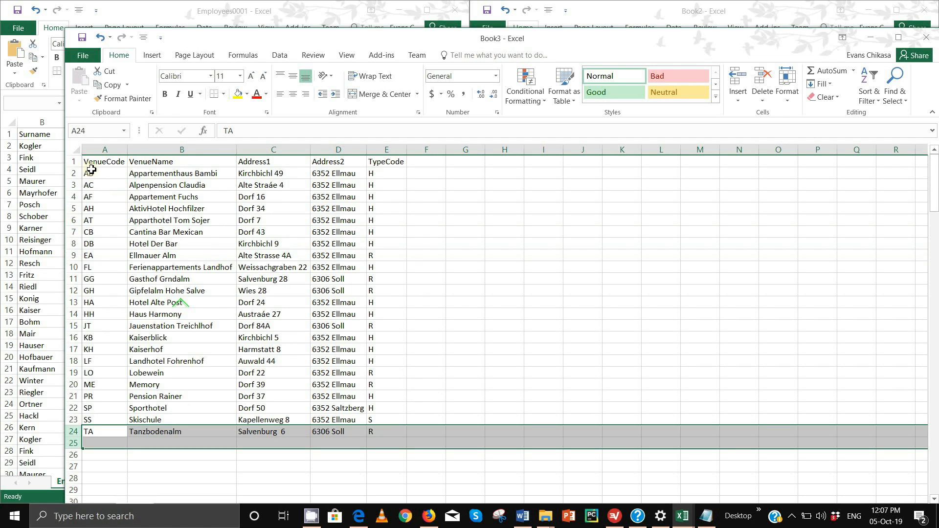
click(449, 479)
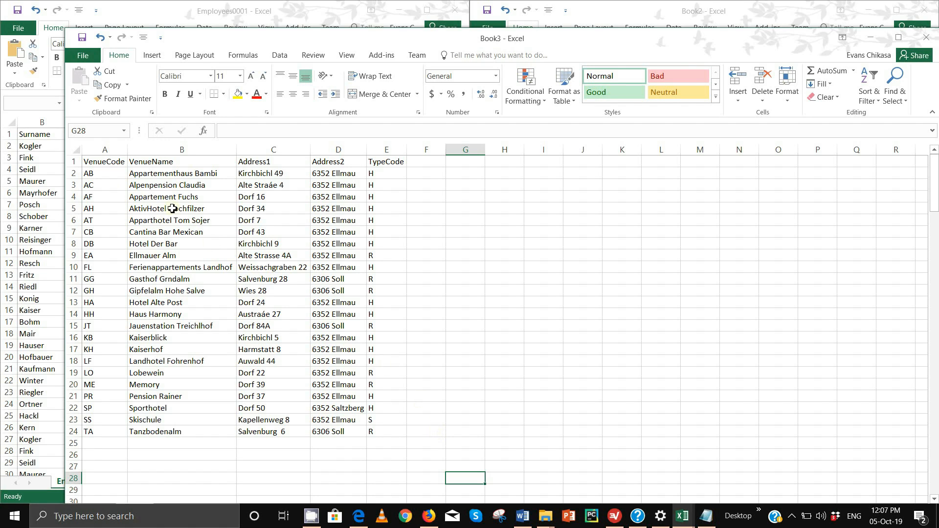
drag(96, 171, 381, 432)
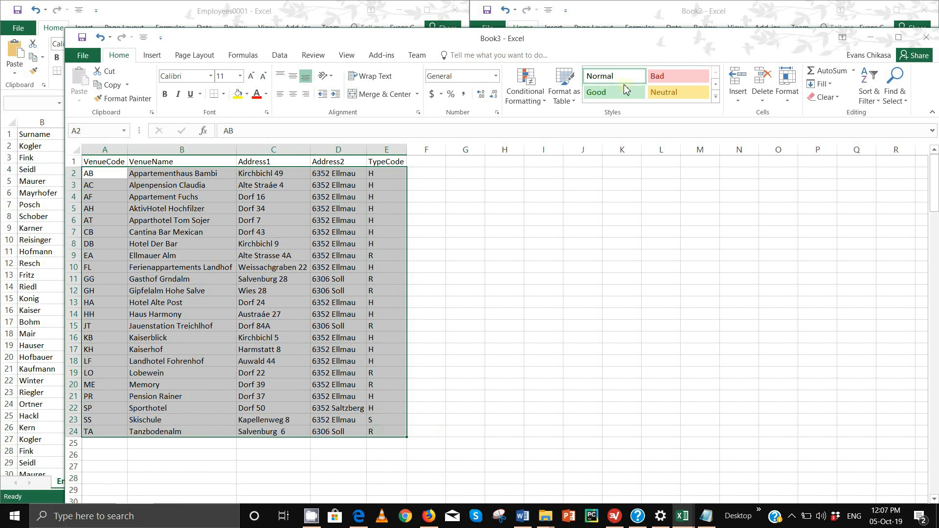
click(538, 97)
mouse_move(590, 121)
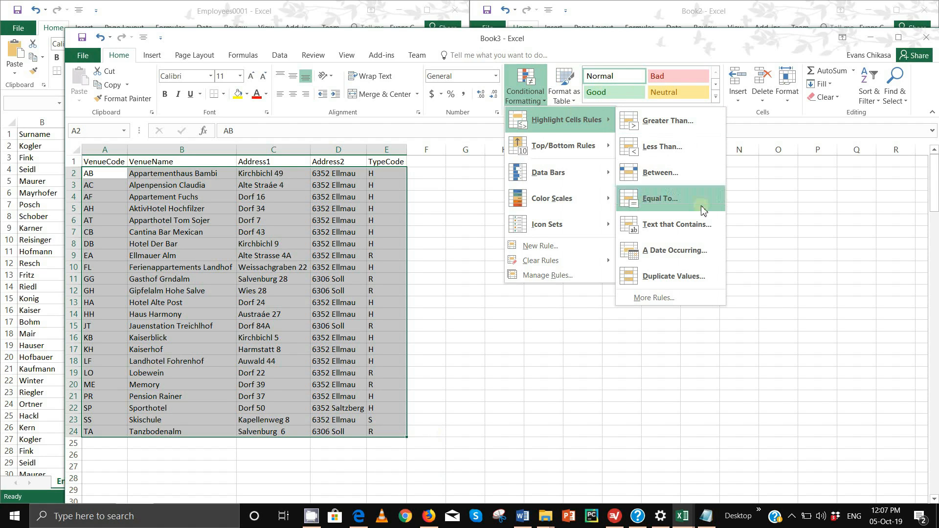
click(696, 277)
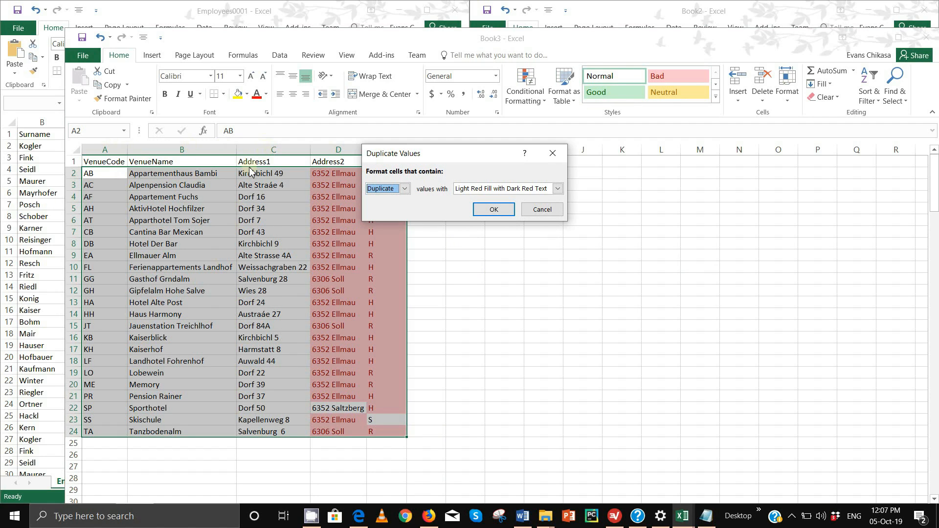
click(535, 217)
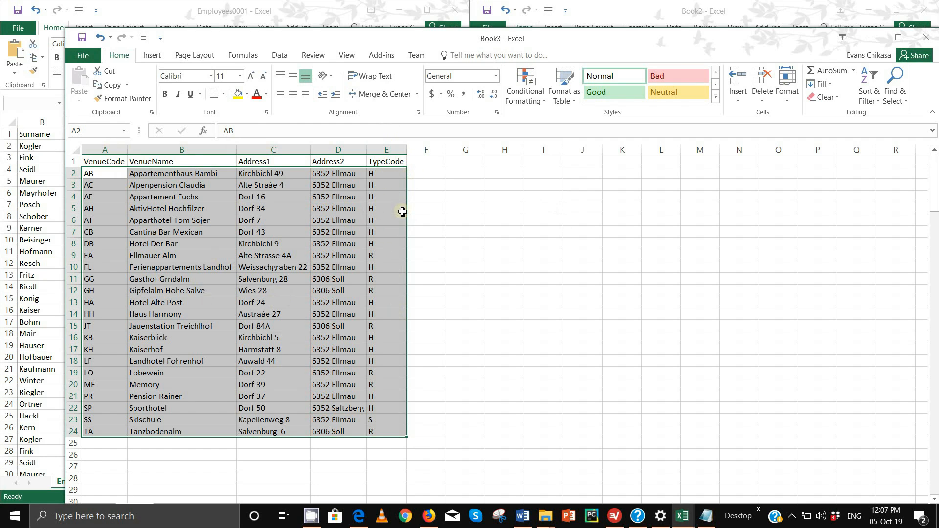
click(387, 148)
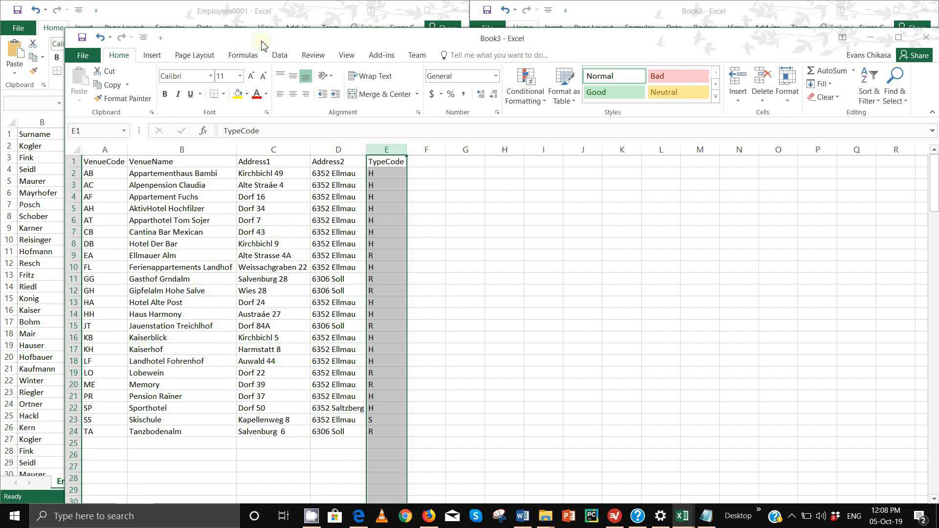
- Snap Book3 to the right half and select the first venues' code, name, address and TypeCode cells
drag(263, 44, 618, 27)
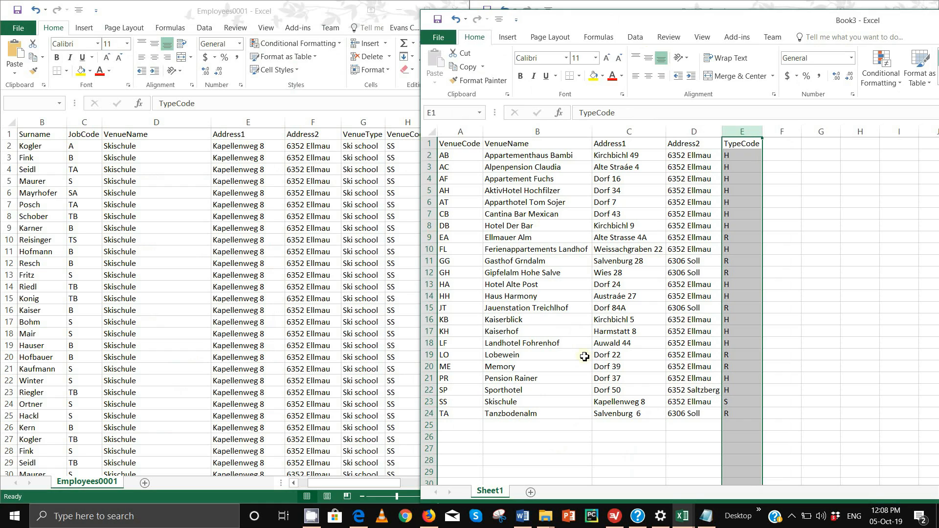
drag(682, 155, 700, 238)
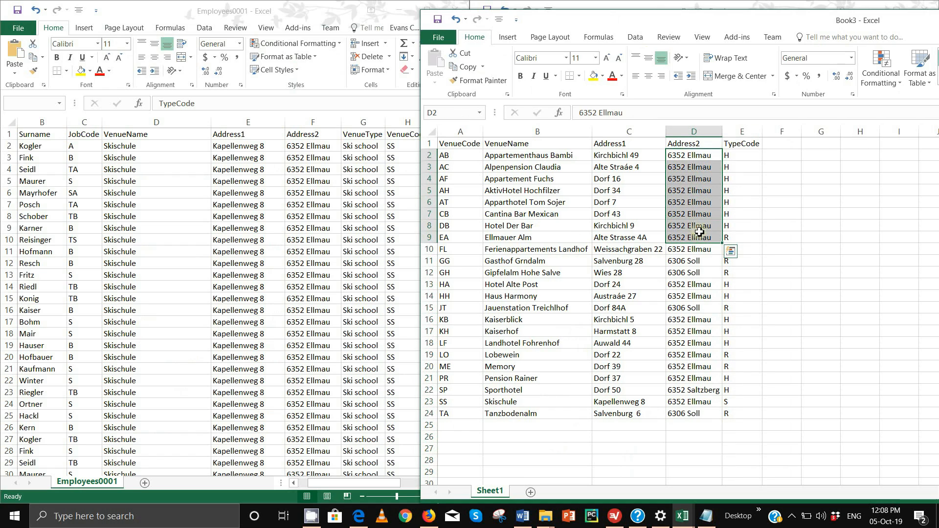
drag(447, 156, 635, 233)
drag(689, 156, 735, 229)
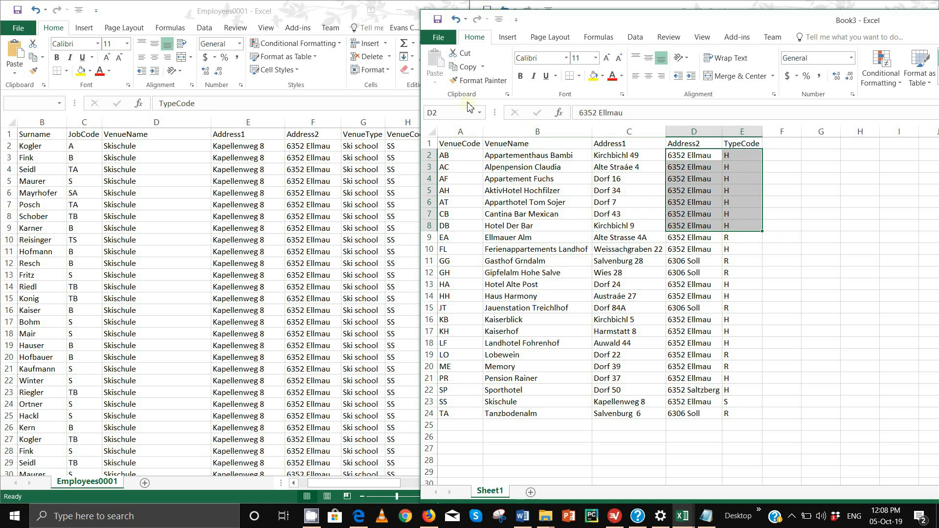
mouse_move(416, 525)
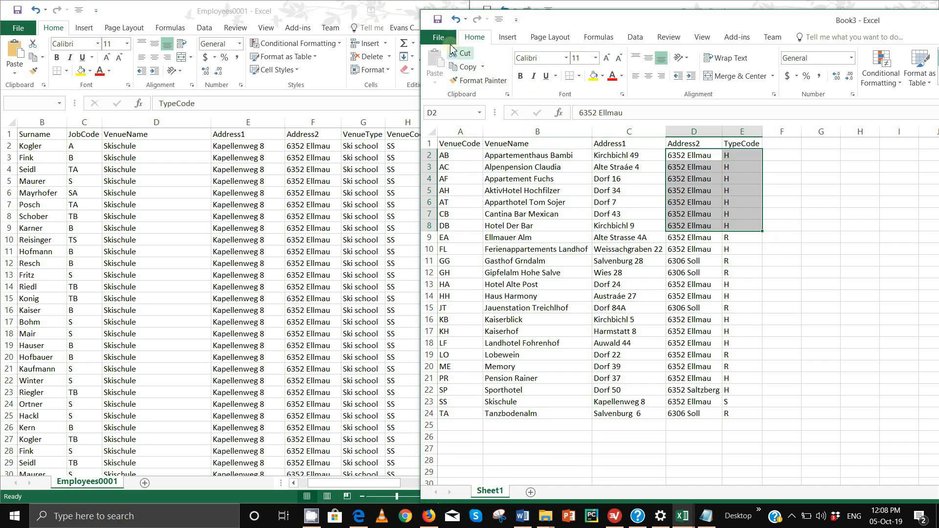
- Save the venue workbook as Venues in Worked Files, CSV (Comma delimited) format, keeping CSV
click(442, 38)
click(452, 144)
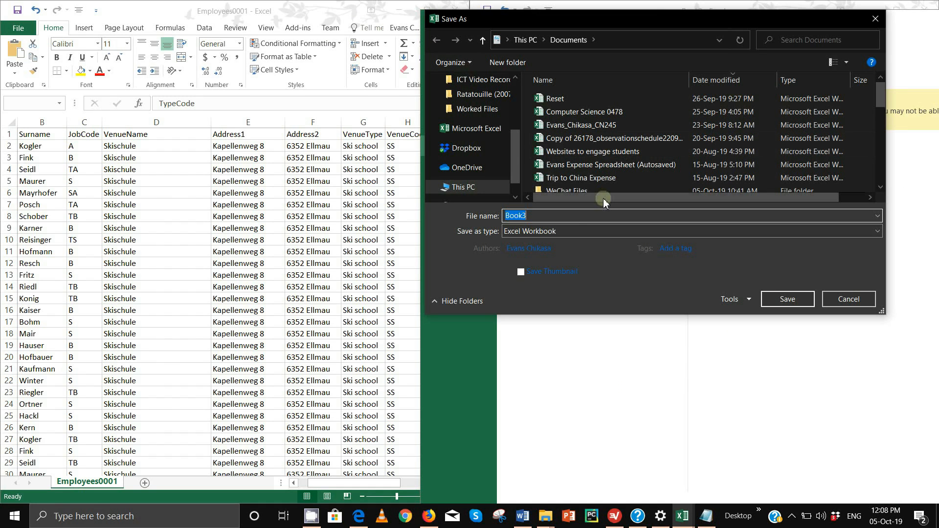
click(486, 110)
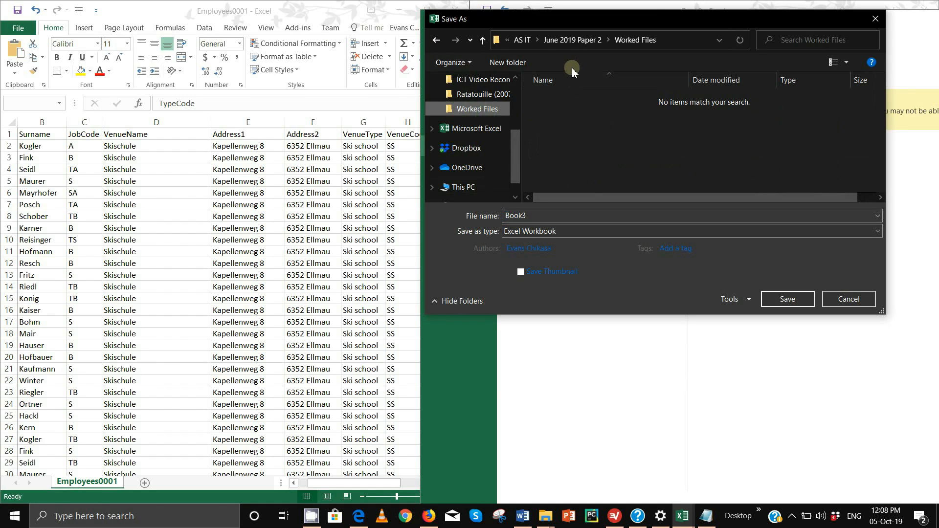
double_click(541, 215)
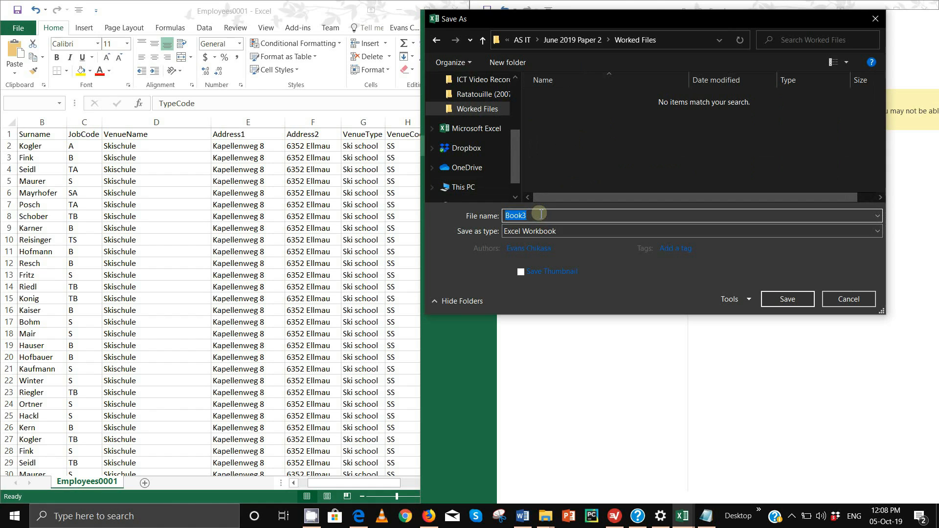
text(Venues)
click(607, 232)
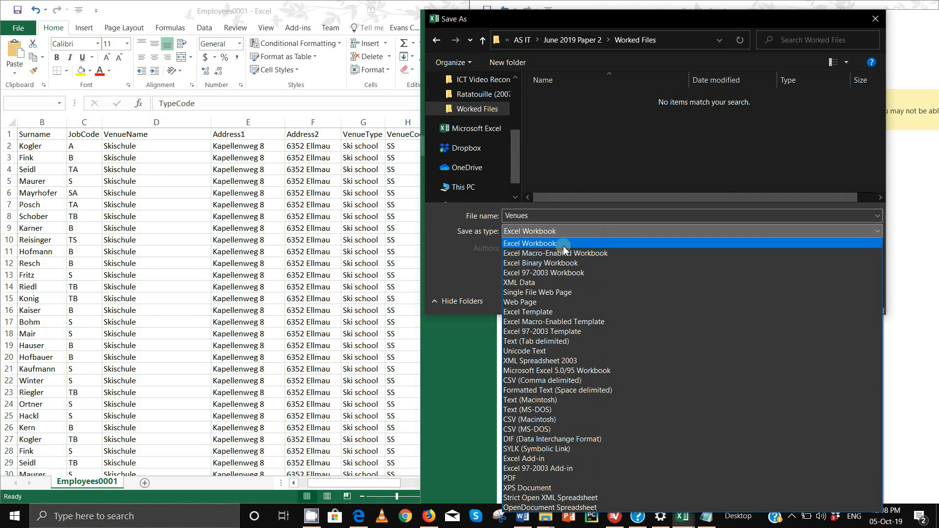
click(548, 381)
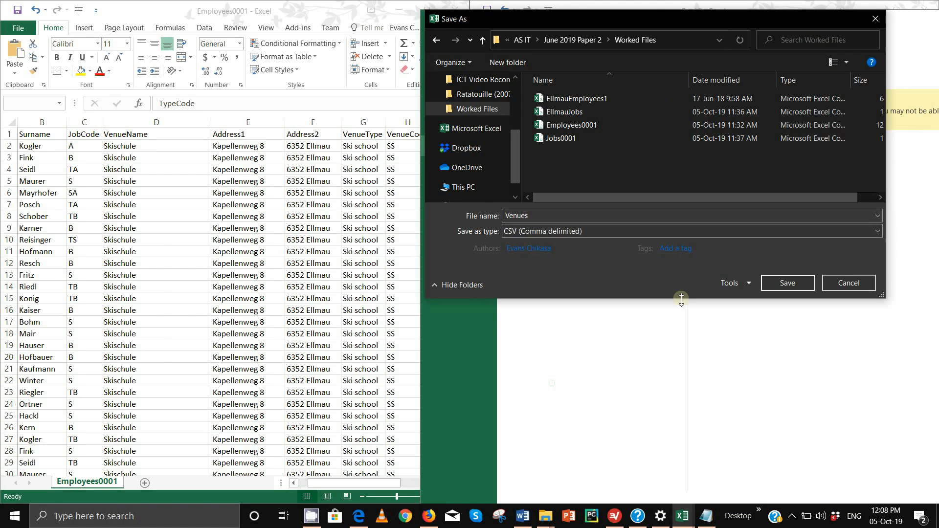
click(769, 288)
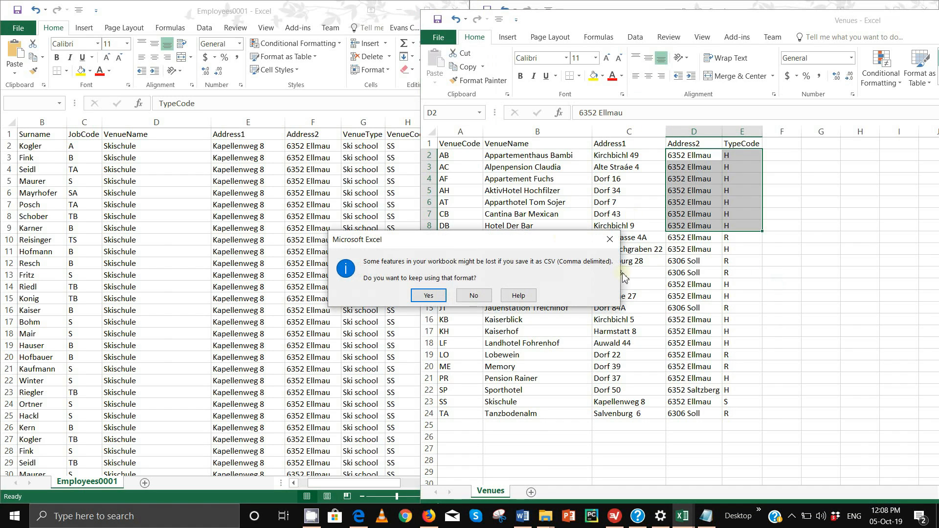
click(429, 295)
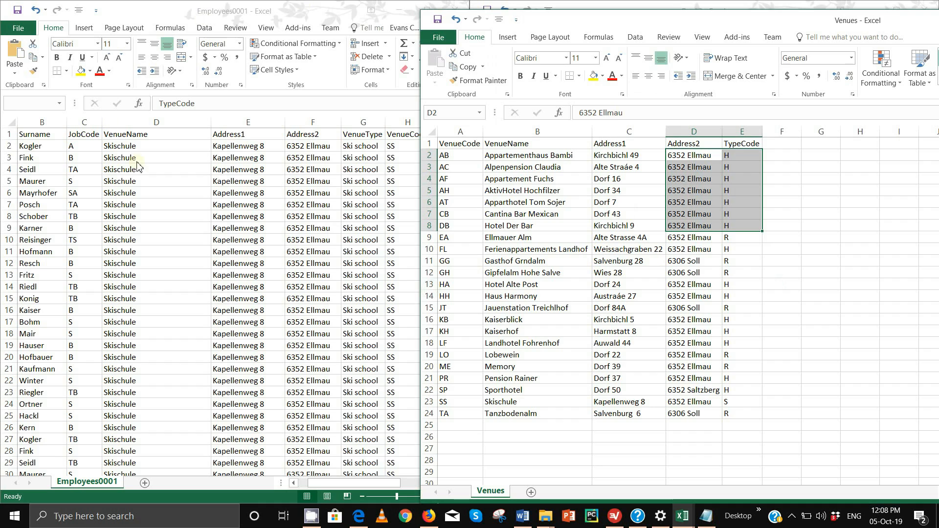
click(241, 22)
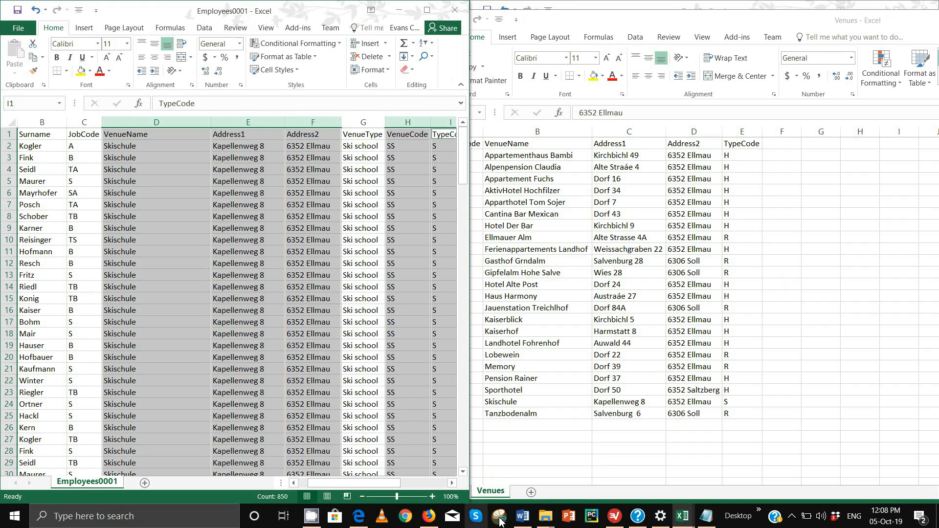
- Highlight Book2's Jobs row (row 2) and Venue row (row 3) in yellow
mouse_move(695, 525)
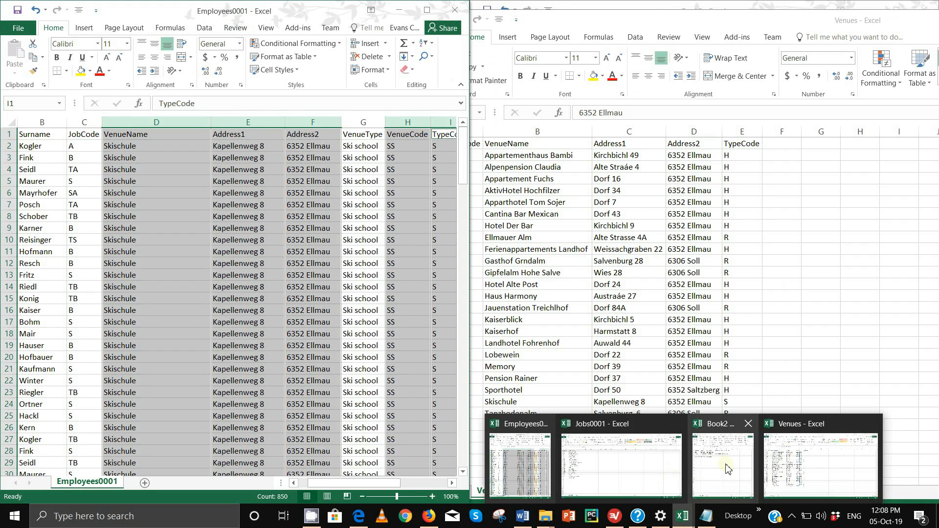
click(726, 469)
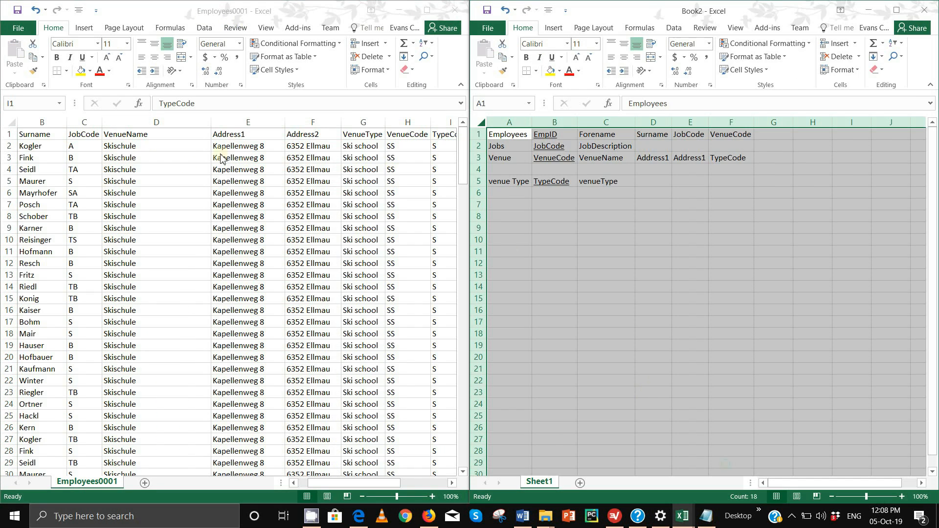
click(516, 159)
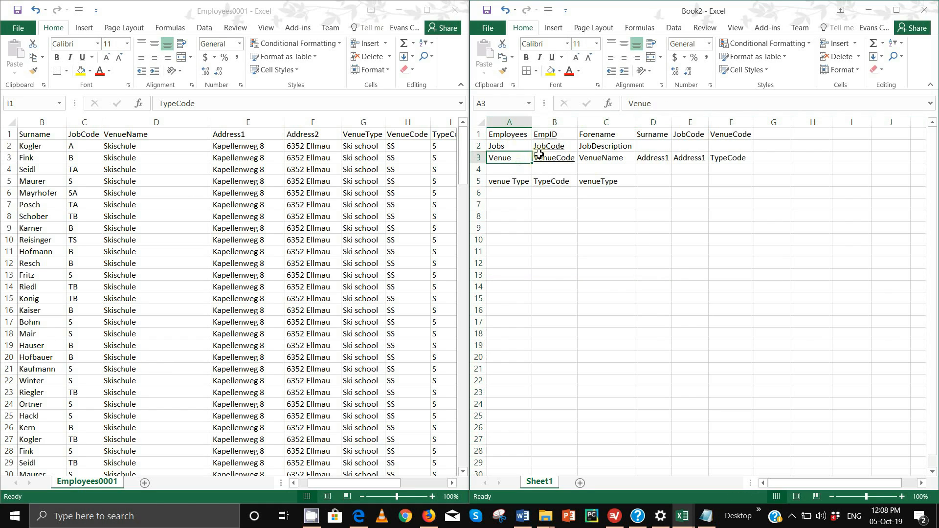
click(491, 147)
click(481, 147)
click(551, 70)
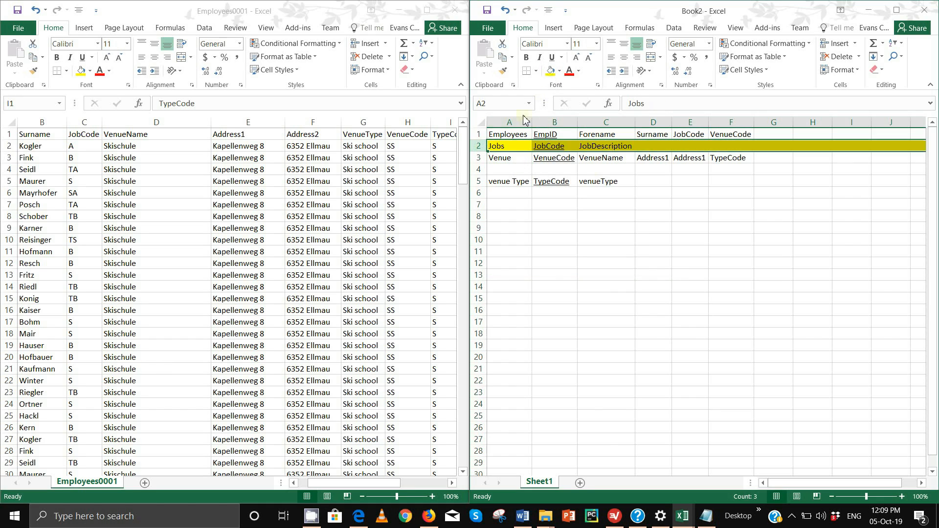
click(479, 157)
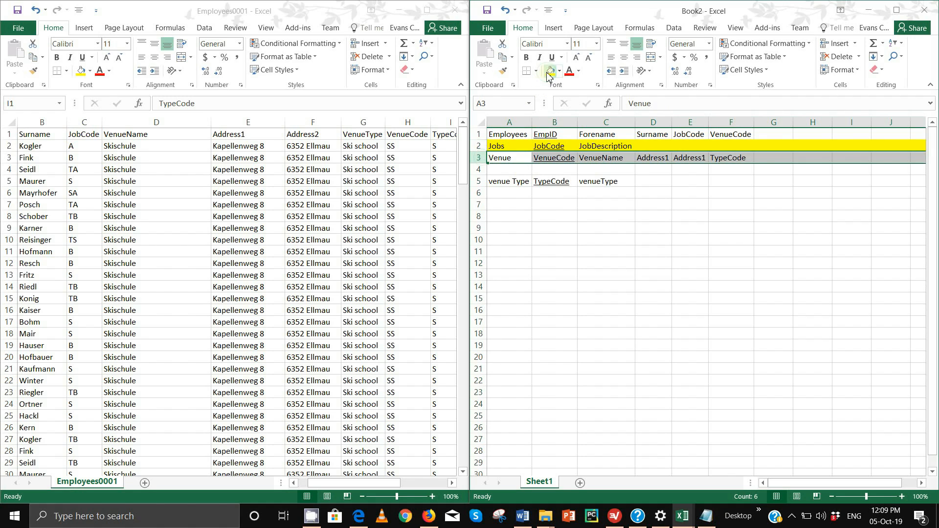
click(551, 70)
click(559, 250)
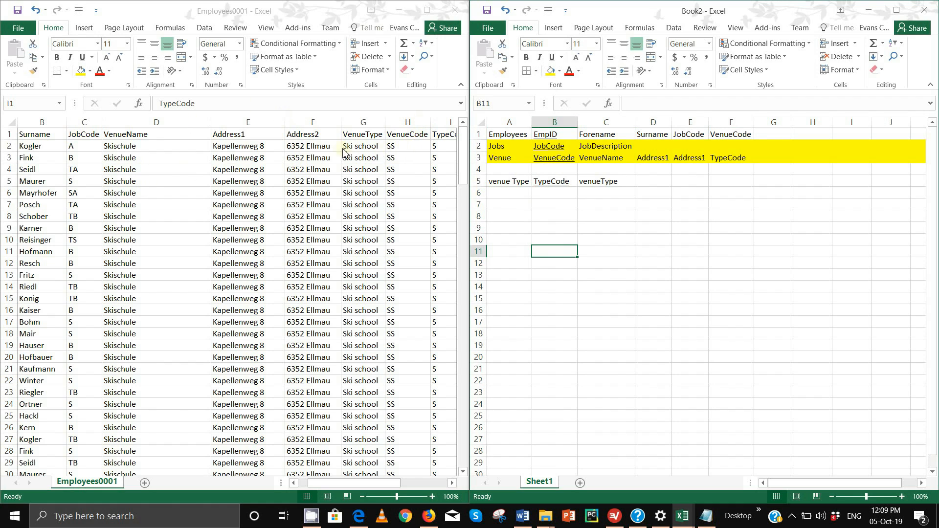
click(433, 123)
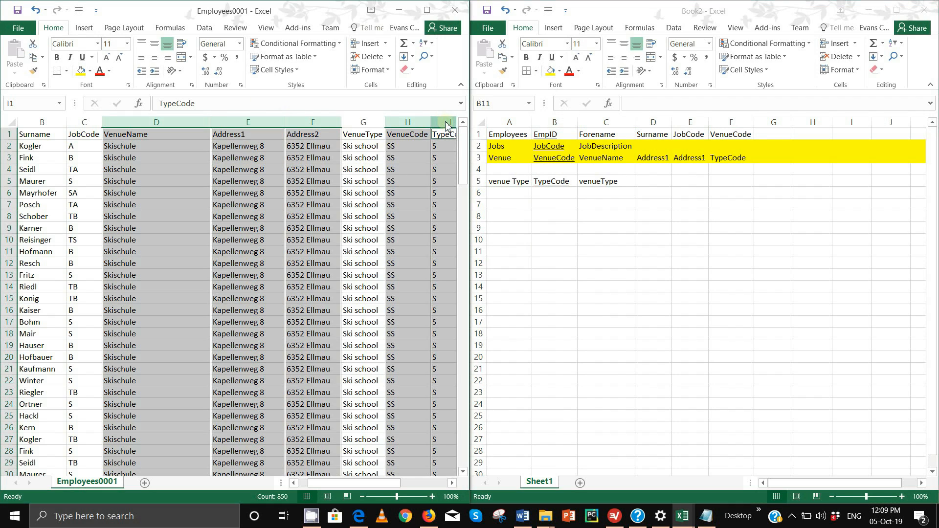
- Copy the TypeCode and VenueType columns into a new blank workbook
ctrl+click(366, 122)
key(ctrl+c)
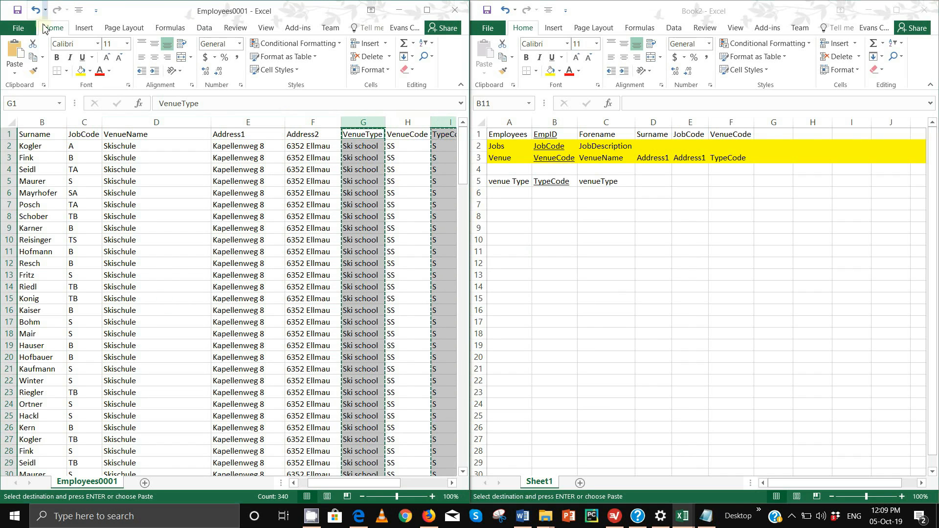
click(18, 28)
click(27, 76)
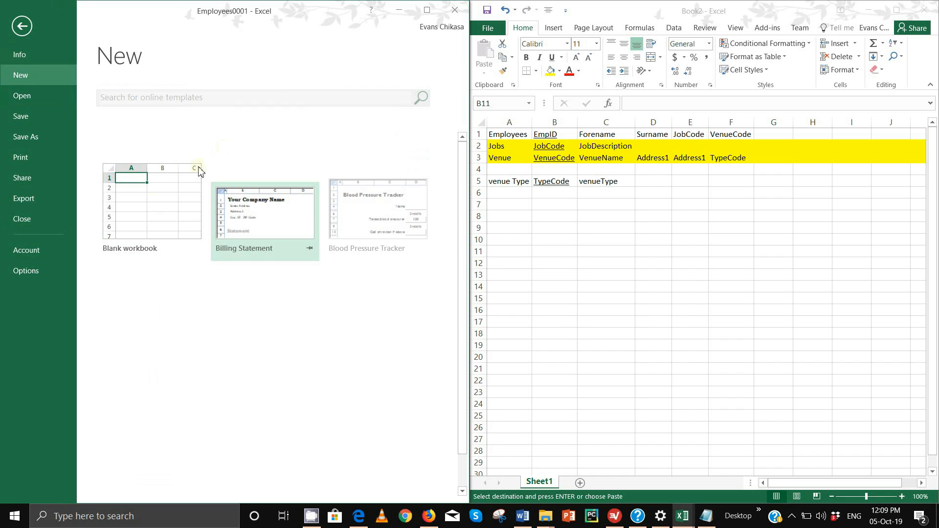
click(130, 203)
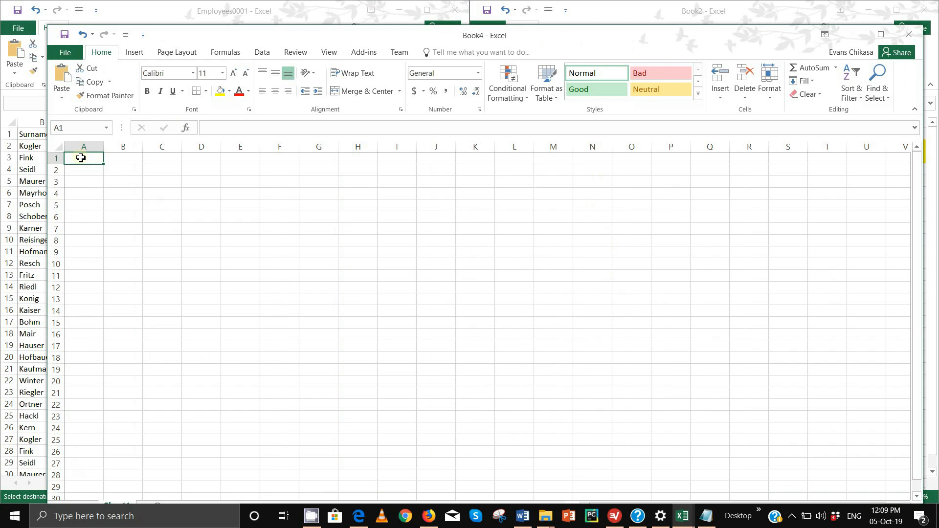
key(ctrl+v)
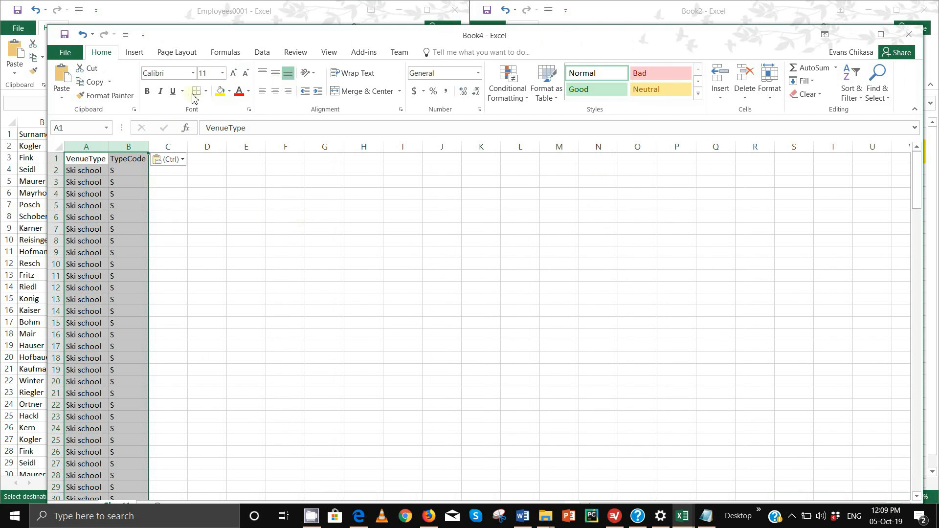
- Move the TypeCode column into column A, ahead of VenueType
click(129, 146)
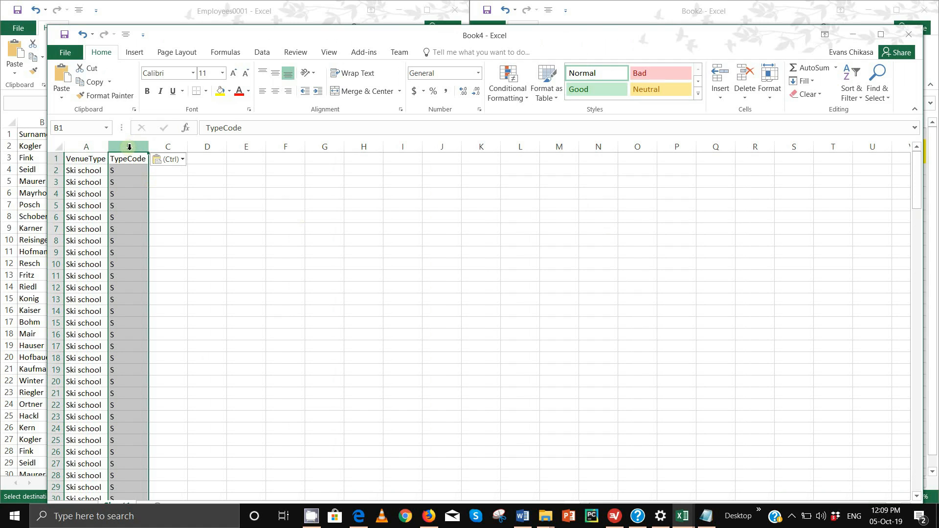
key(ctrl+x)
click(73, 146)
right_click(72, 146)
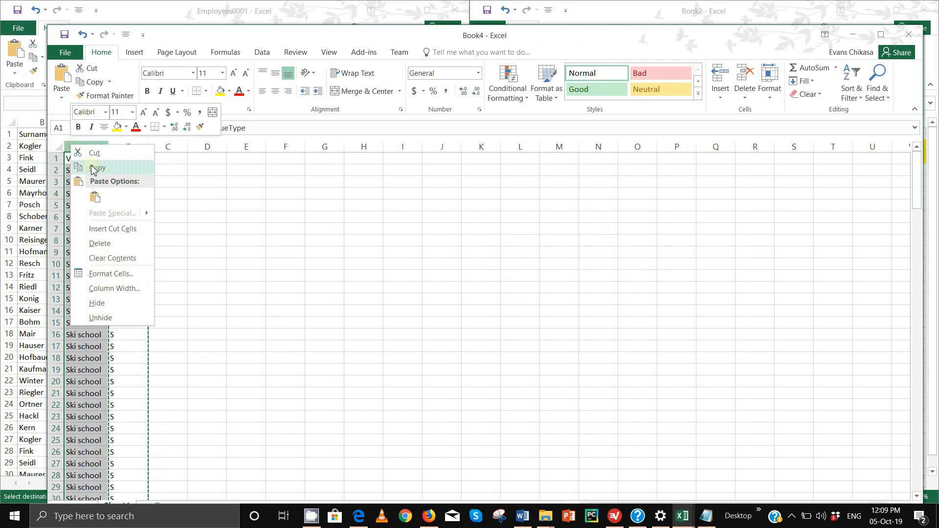
click(111, 229)
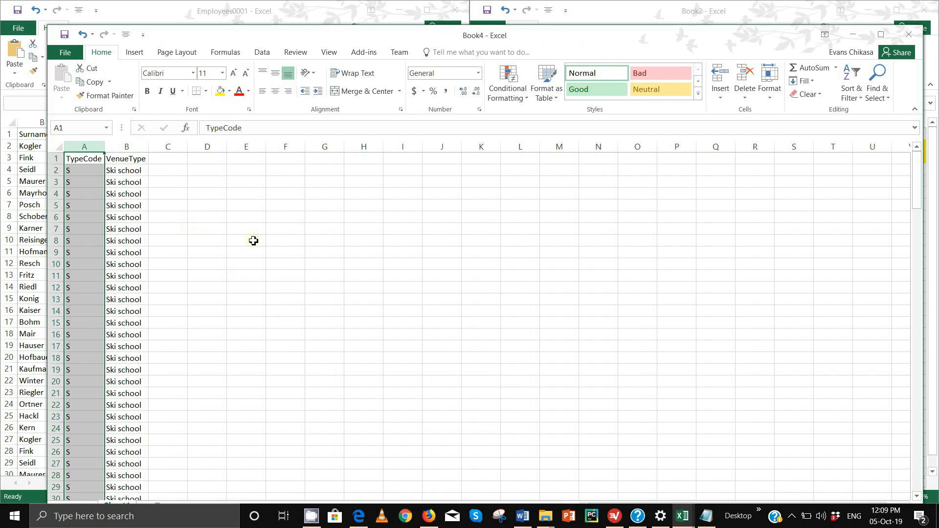
click(247, 258)
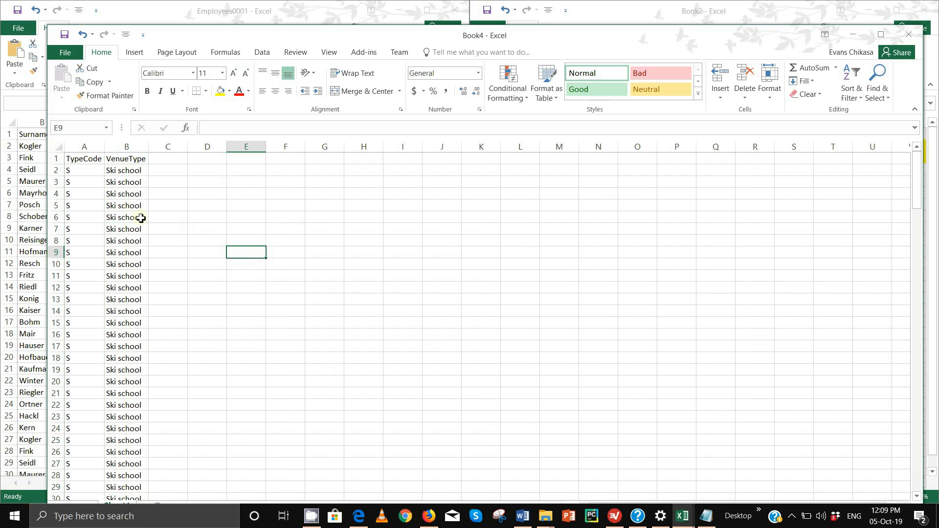
scroll(174, 223, down, 20)
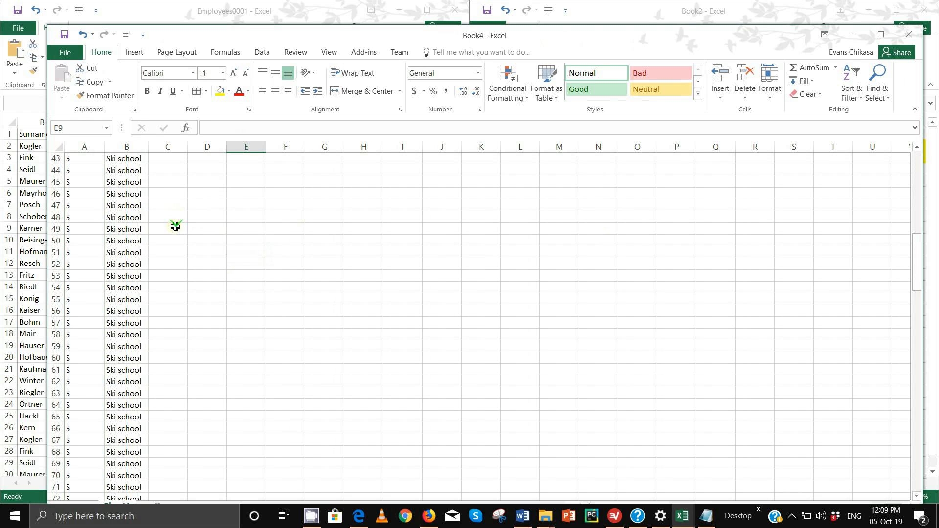
scroll(168, 228, up, 20)
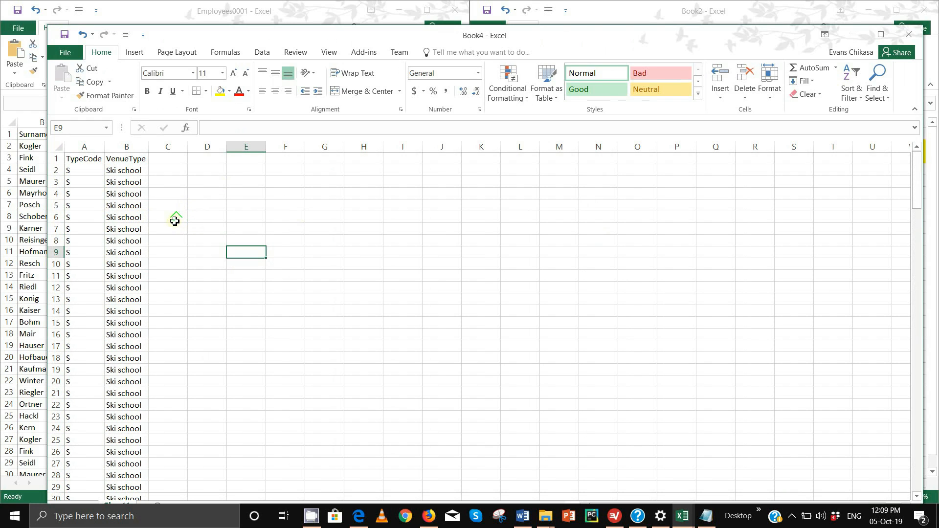
click(75, 184)
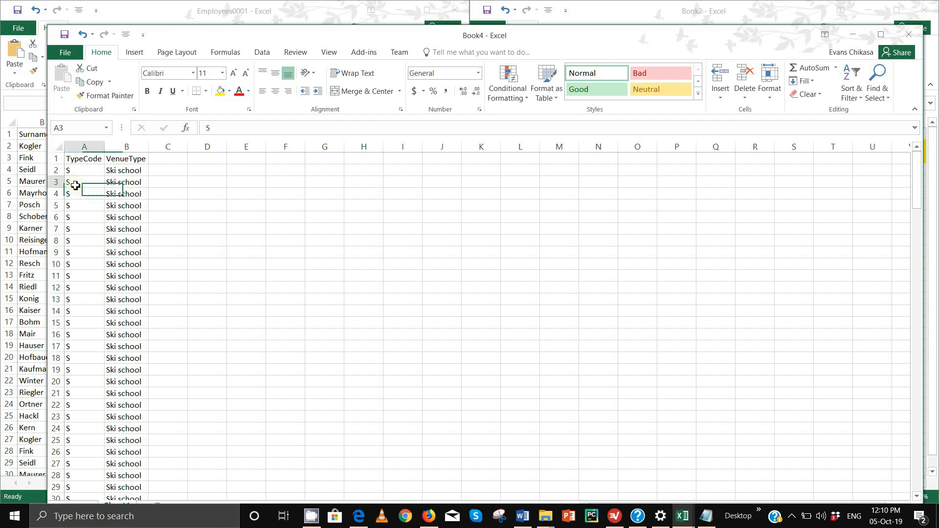
- Enter H / Hotel in row 3 and R / Restaurant in row 4
text(H)
key(Tab)
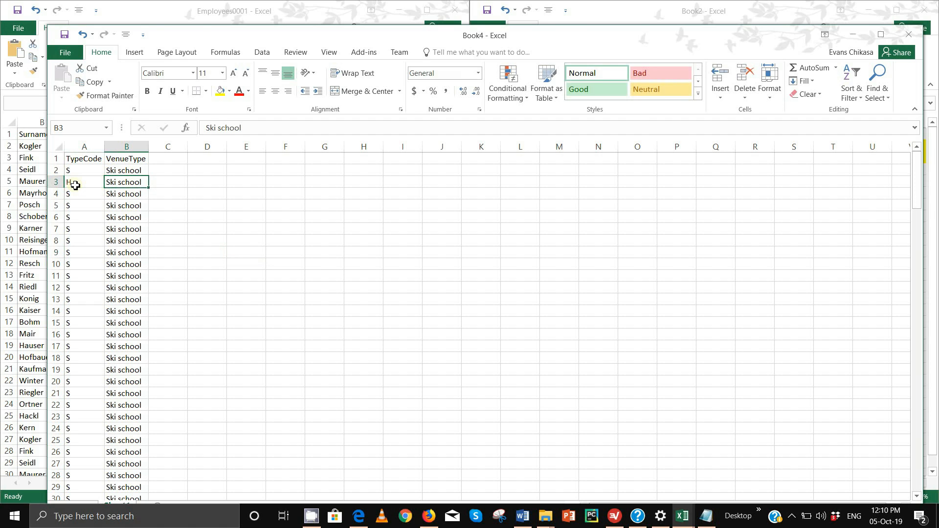
text(Hotel)
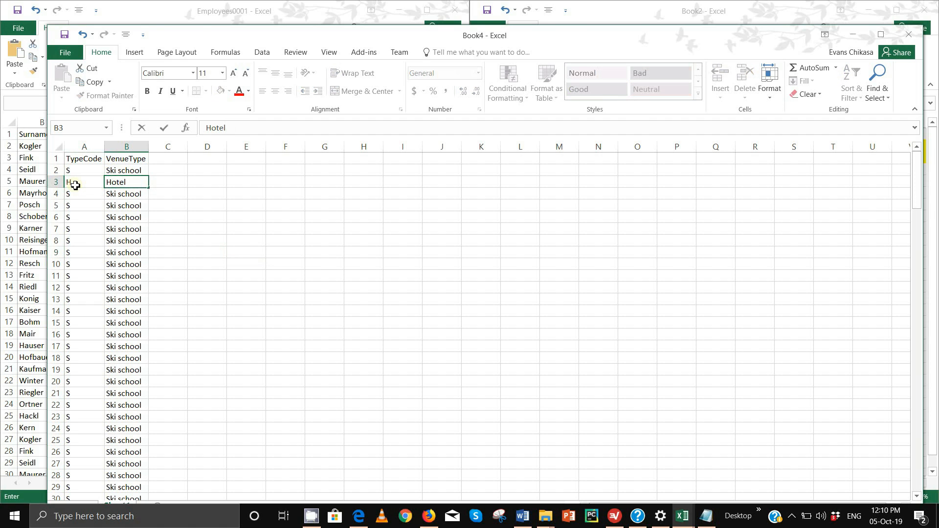
key(Return)
text(R)
key(Tab)
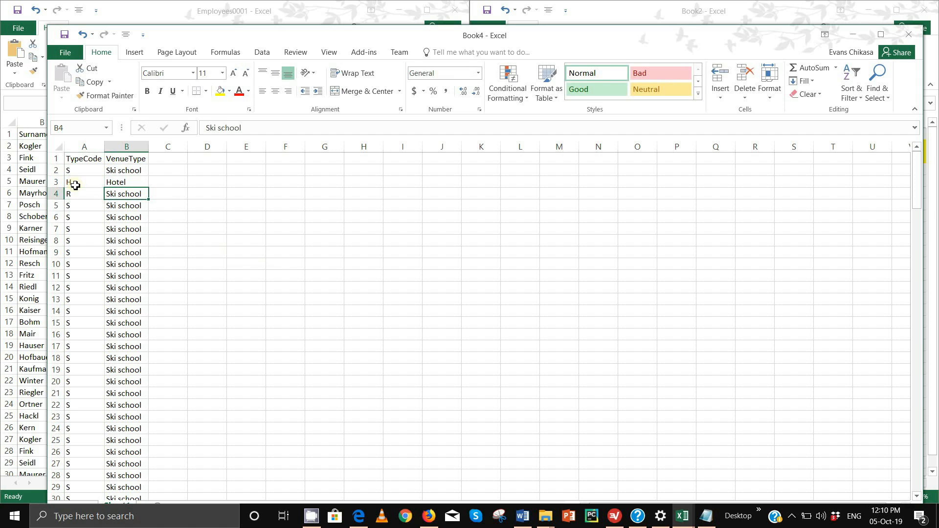
text(Restaurant)
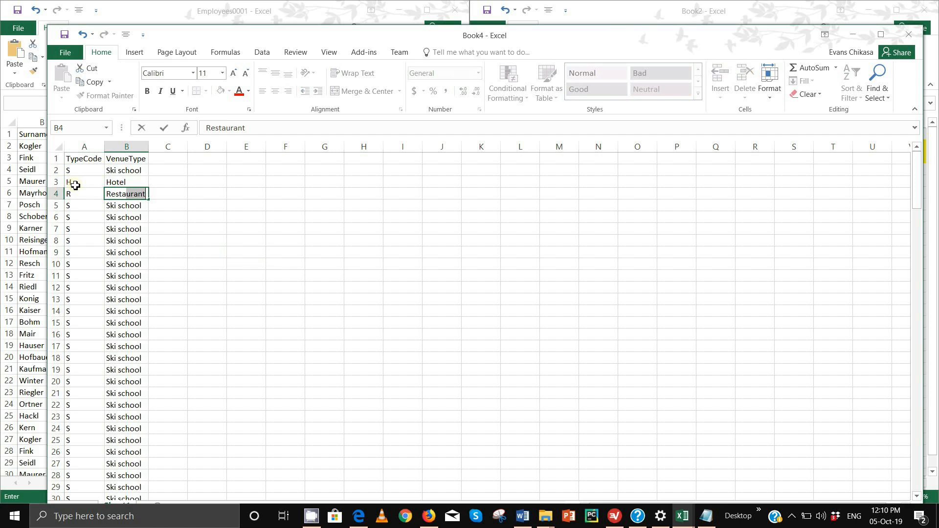
key(Return)
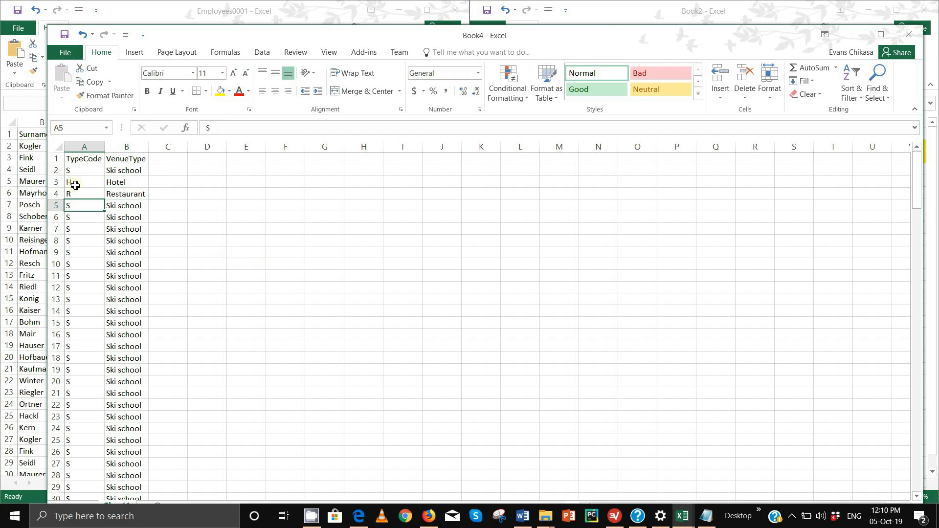
- Delete the surplus duplicate rows 5 to 171
click(55, 206)
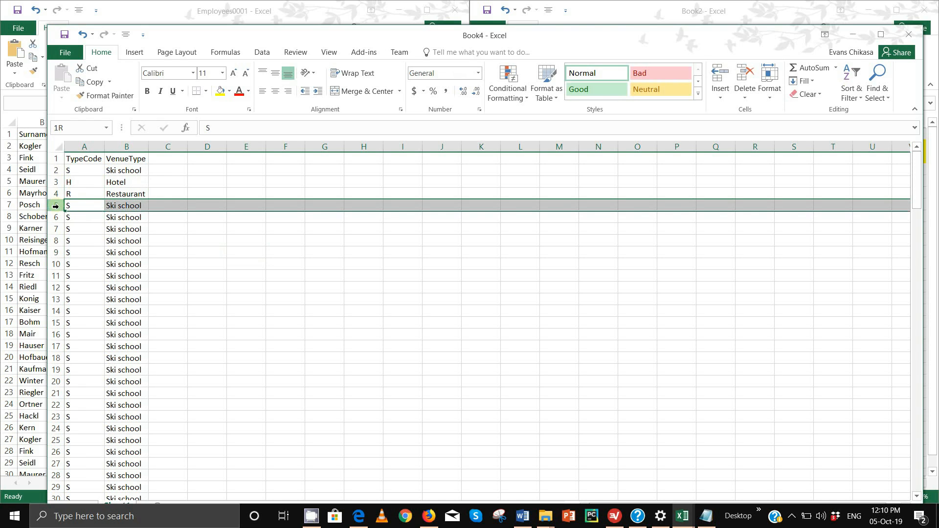
drag(57, 209, 114, 474)
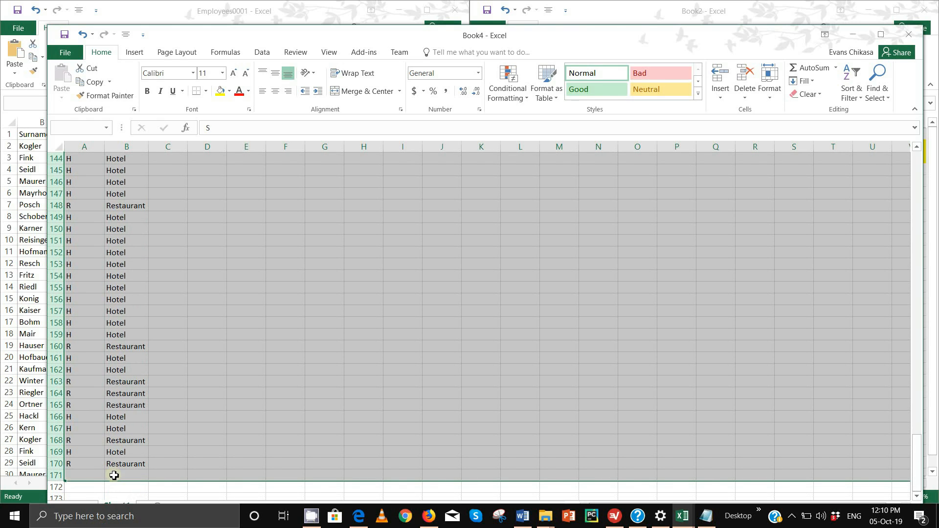
right_click(58, 431)
click(99, 348)
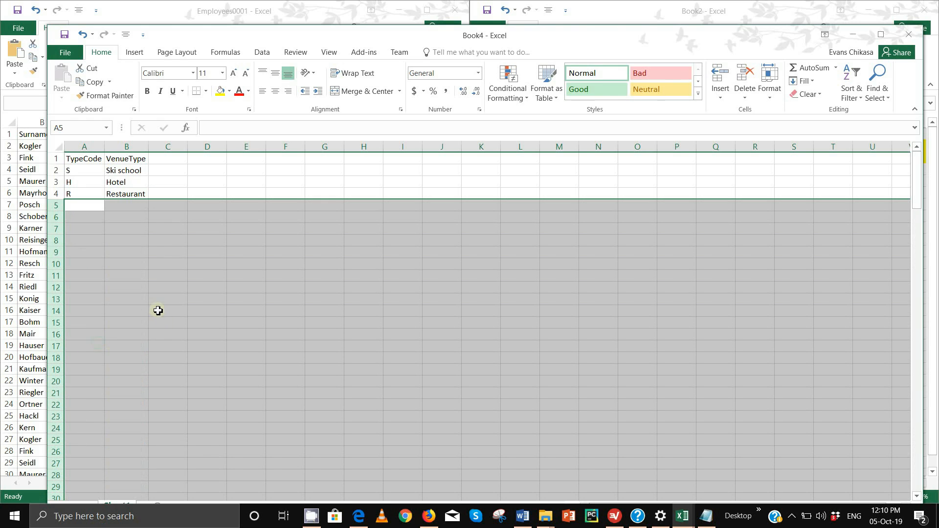
click(134, 213)
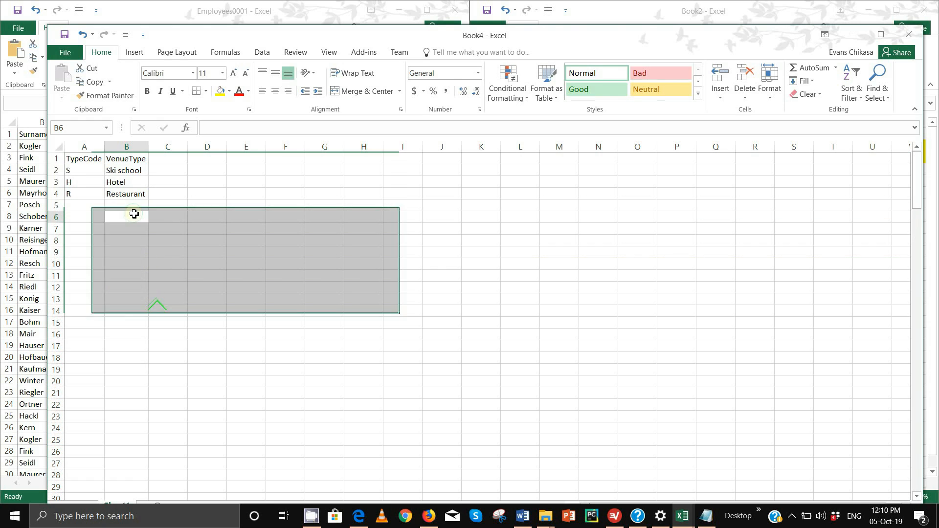
- Capitalise B2 to read 'Ski School'
click(125, 171)
click(224, 127)
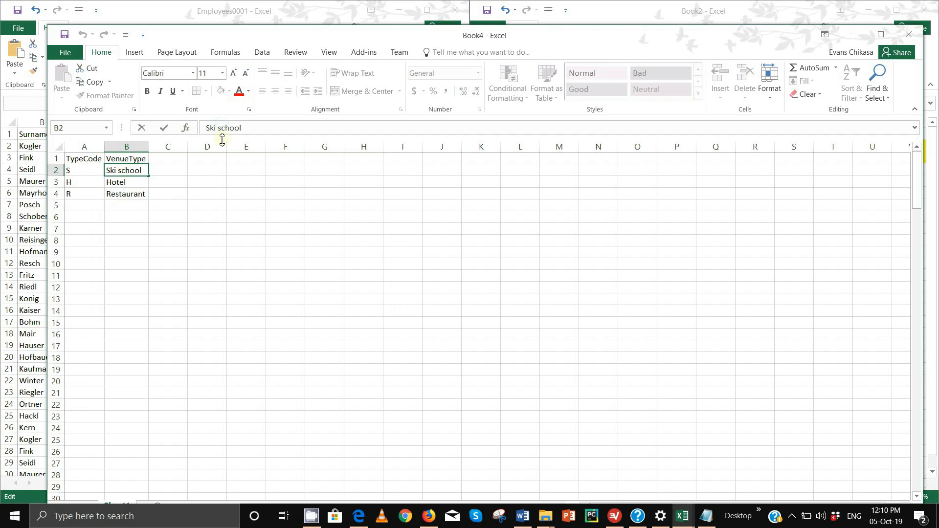
key(BackSpace)
text(S)
click(160, 228)
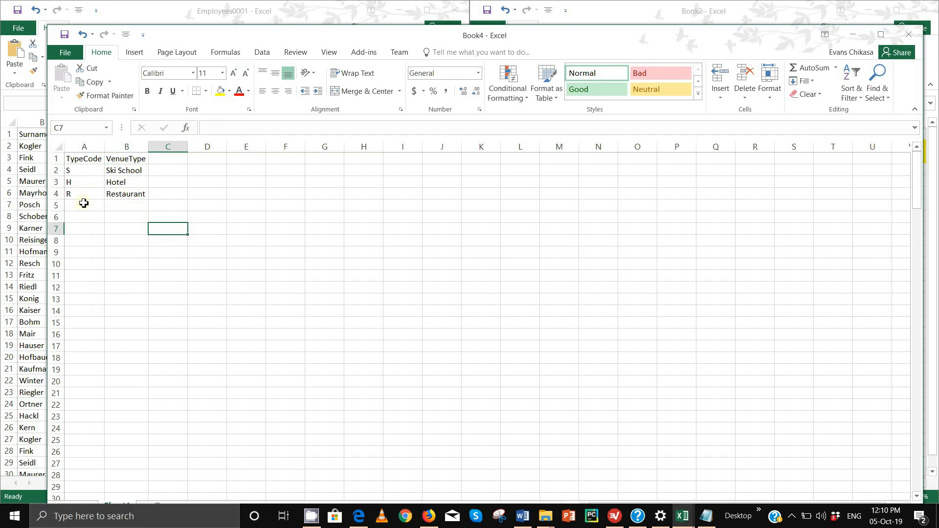
click(84, 204)
click(84, 194)
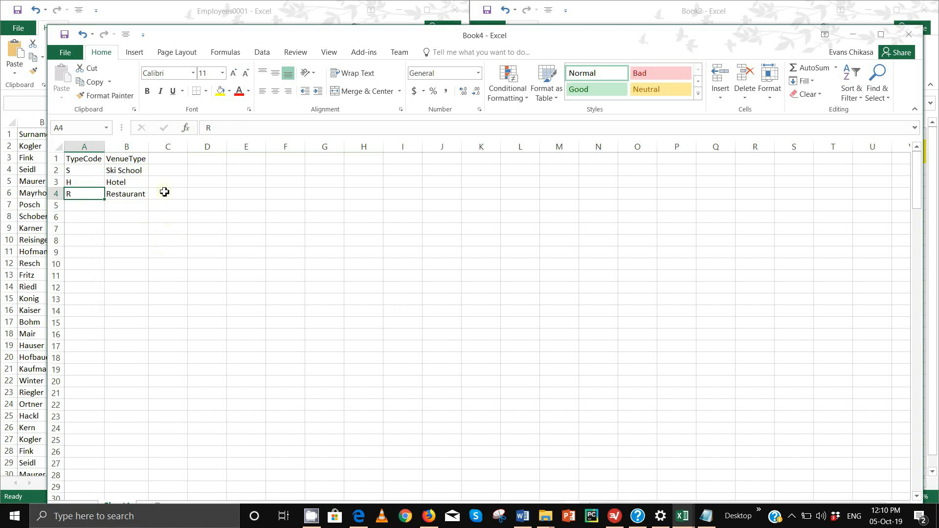
- Save the three-row workbook as VenueType, CSV (Comma delimited), in Worked Files
click(65, 52)
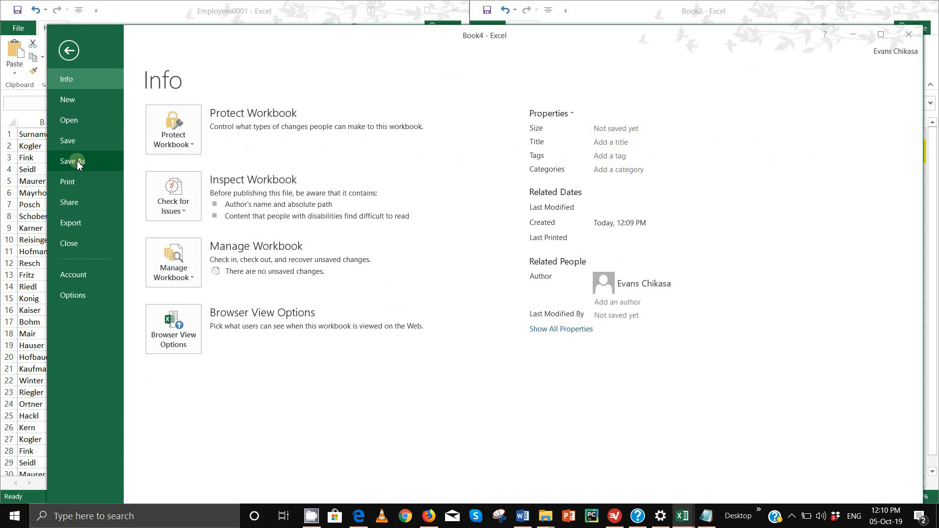
click(74, 161)
click(408, 160)
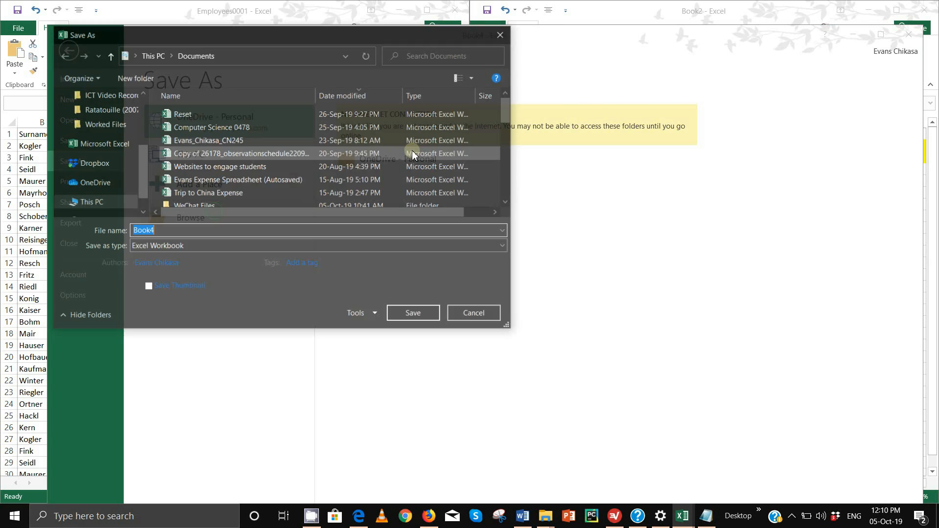
text(VenueType)
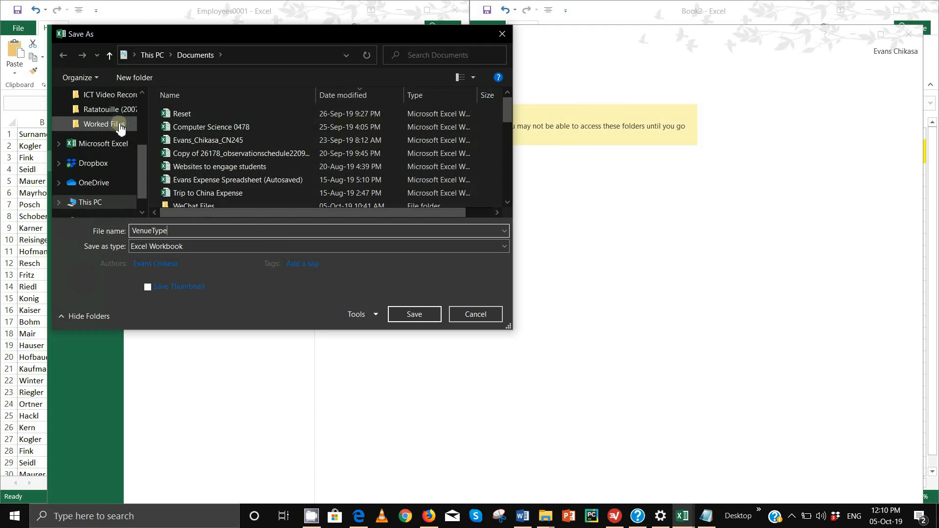
click(101, 124)
click(247, 247)
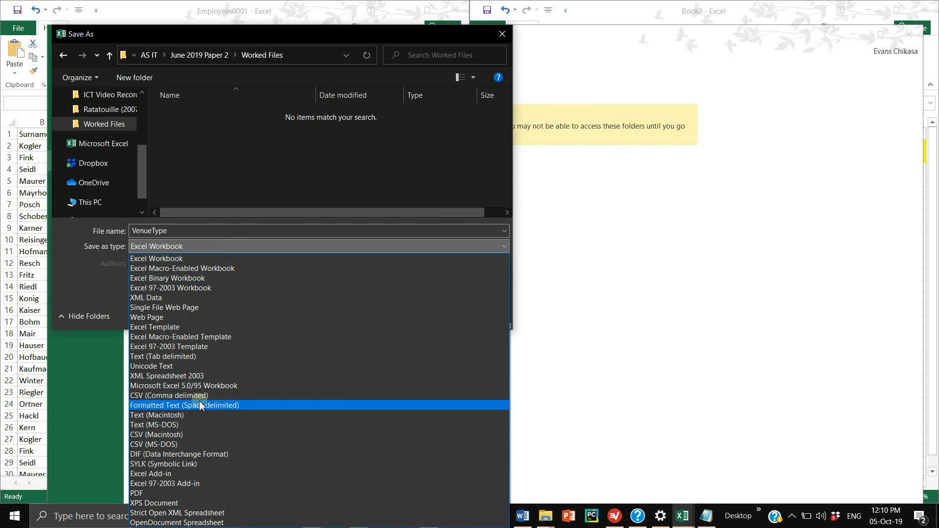
click(202, 399)
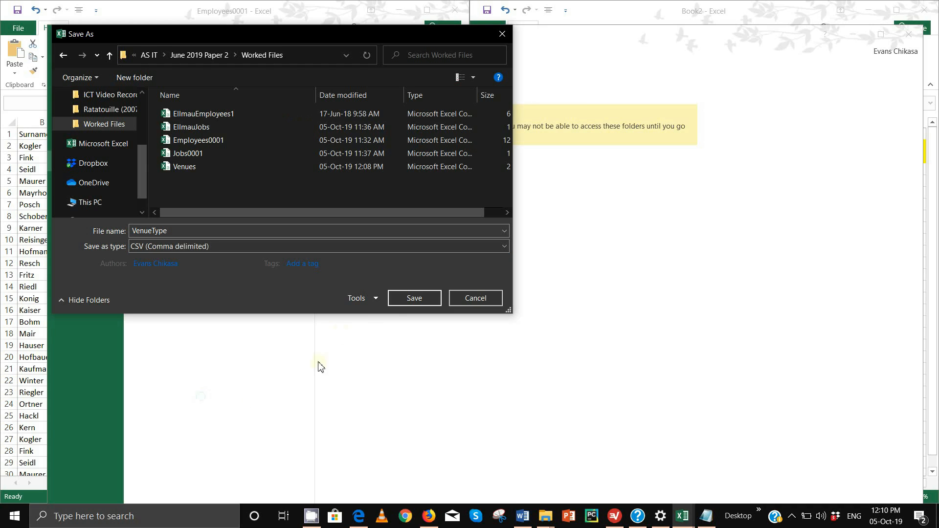
click(395, 299)
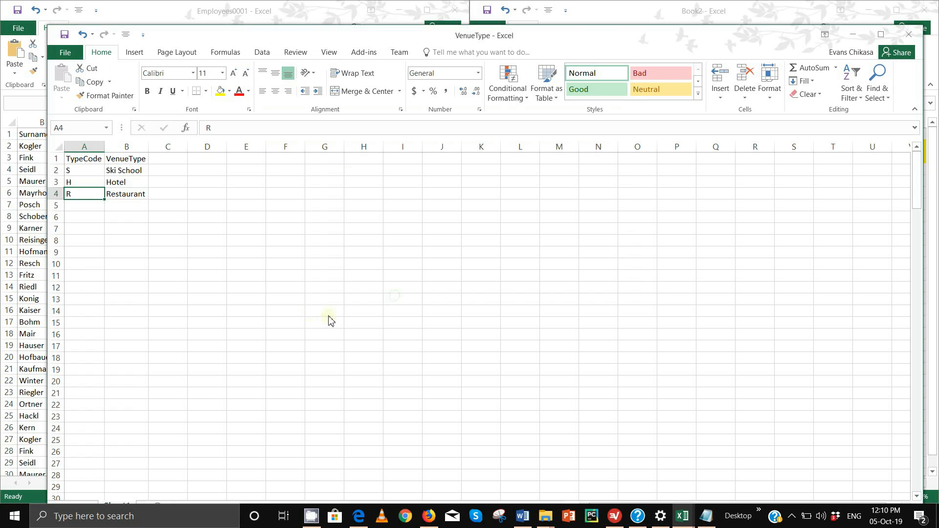
- Keep VenueType in CSV format and fill Book2's venue Type row (row 5) yellow
click(437, 301)
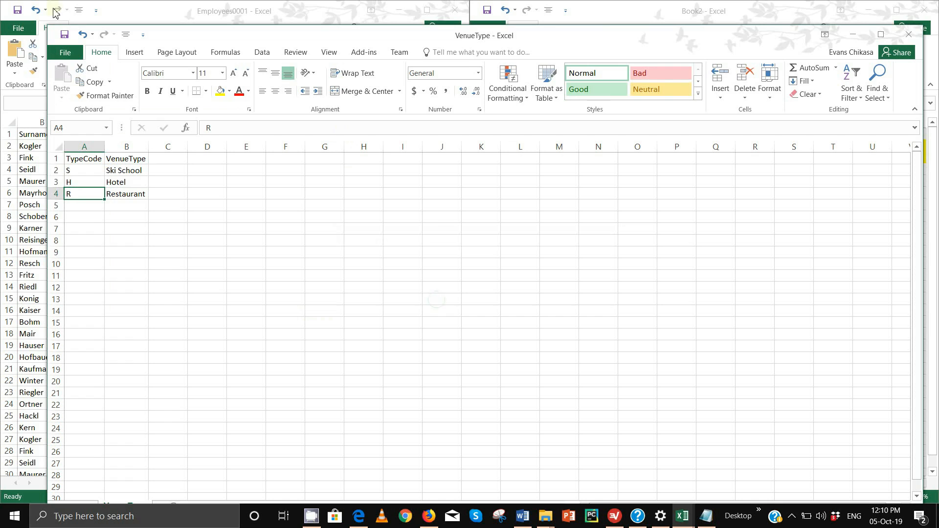
mouse_move(683, 518)
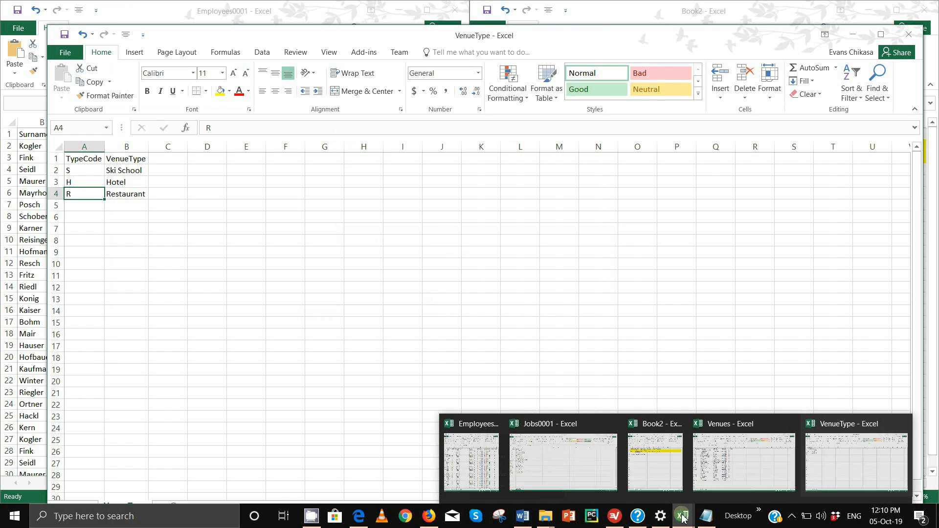
click(644, 472)
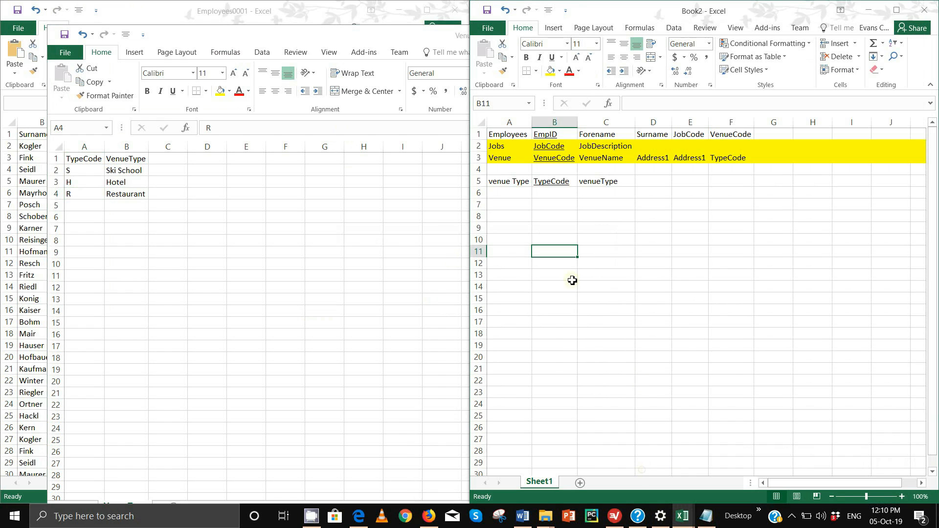
click(483, 182)
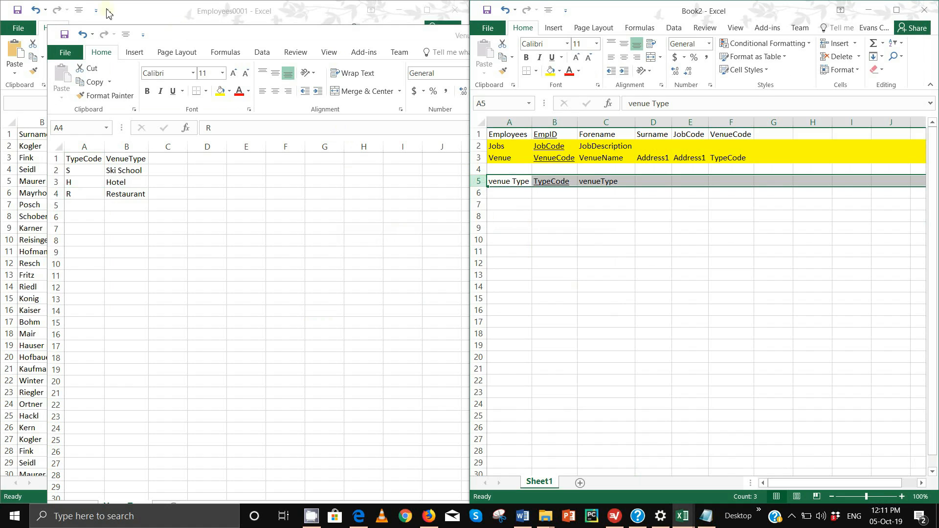
click(550, 70)
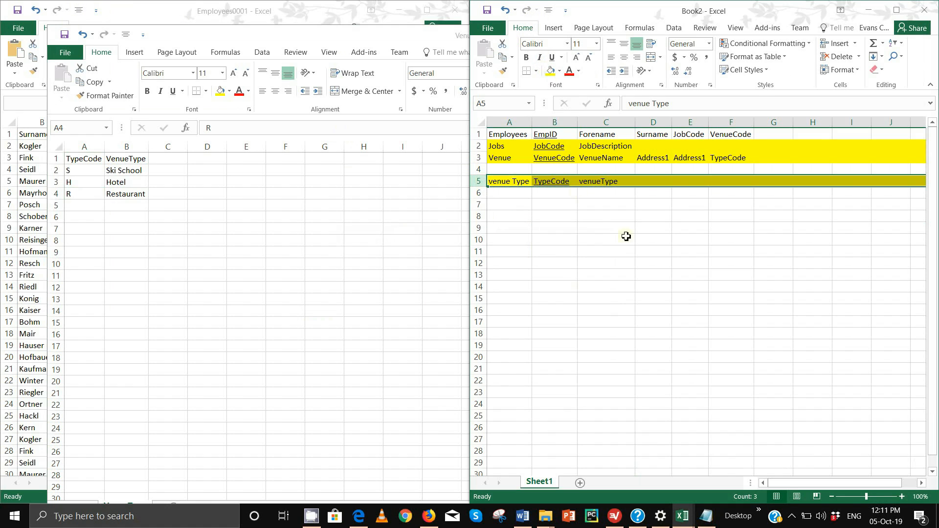
click(647, 329)
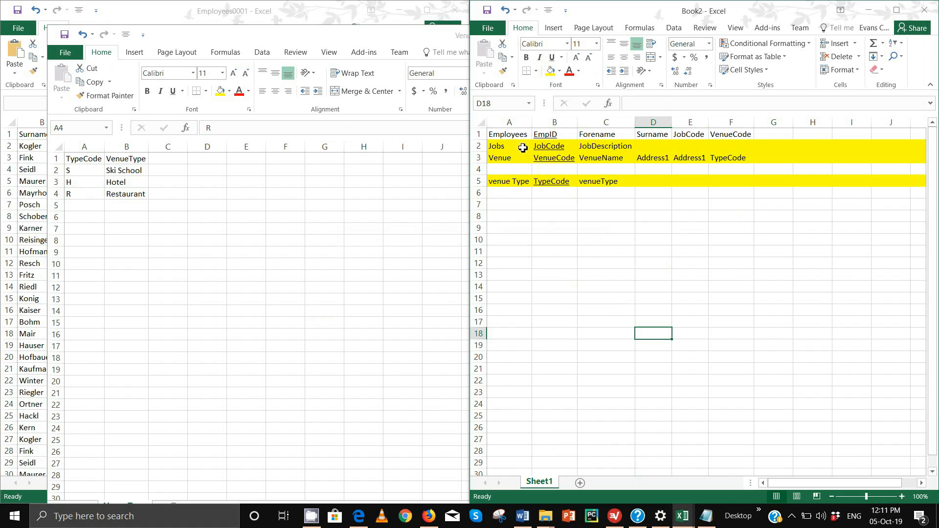
click(479, 135)
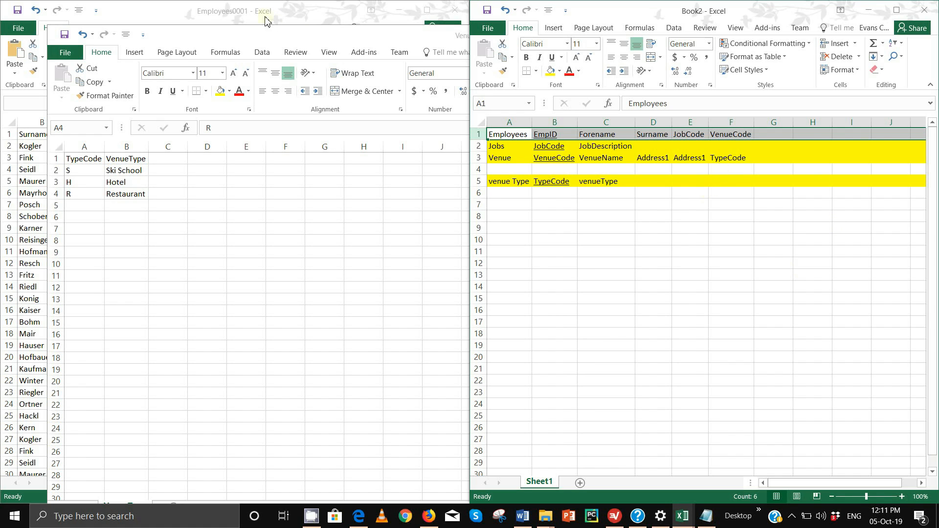
click(249, 15)
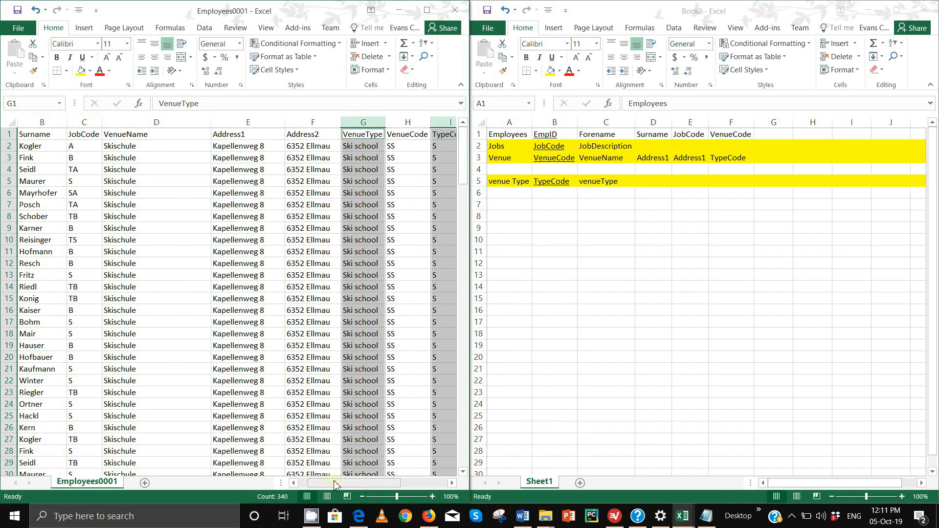
- Delete the VenueName, Address1, Address2 and VenueType columns from Employees0001
drag(362, 484, 324, 487)
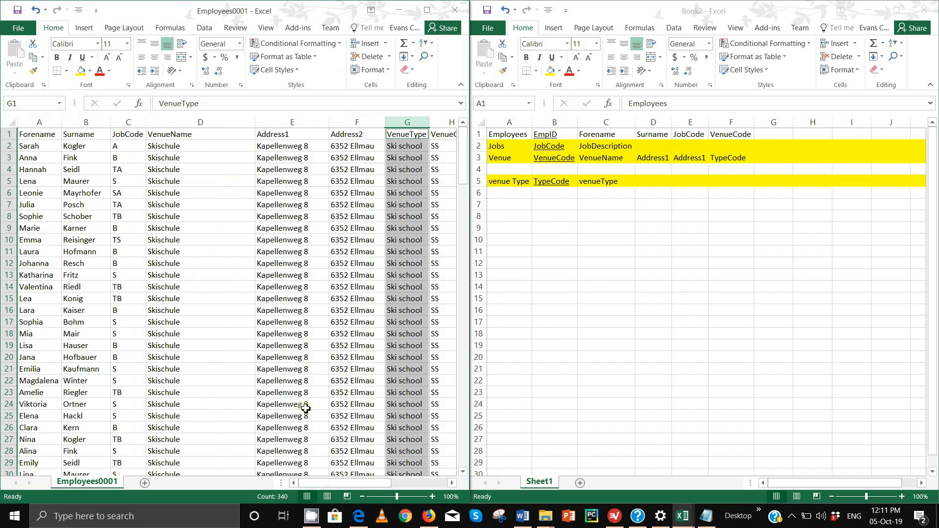
click(171, 119)
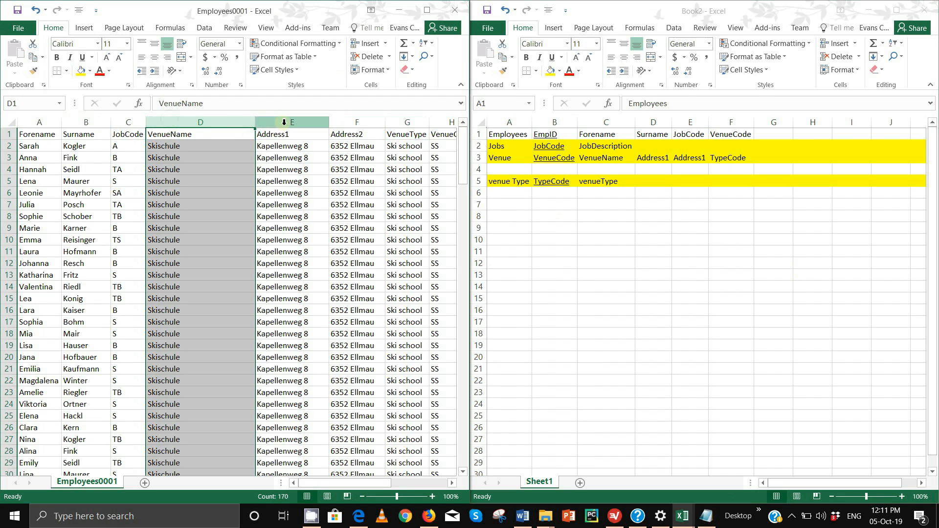
ctrl+click(284, 123)
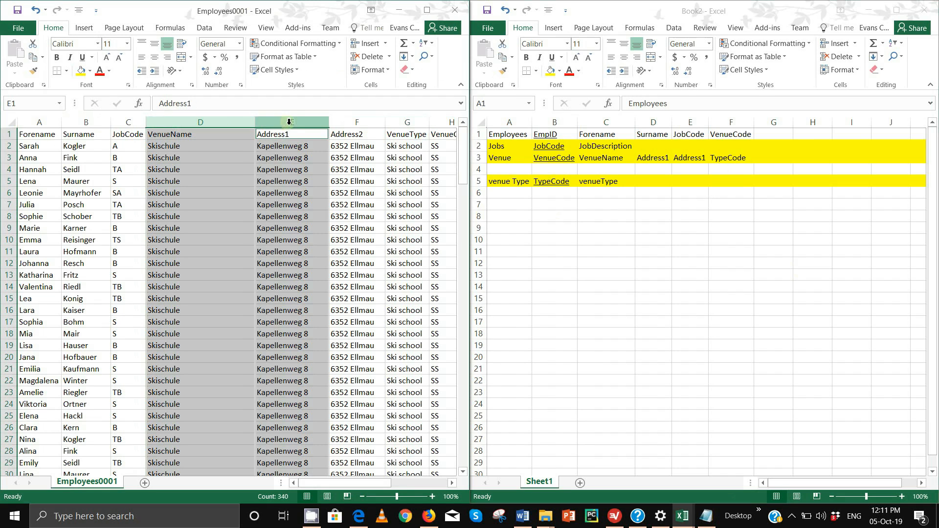
ctrl+click(354, 119)
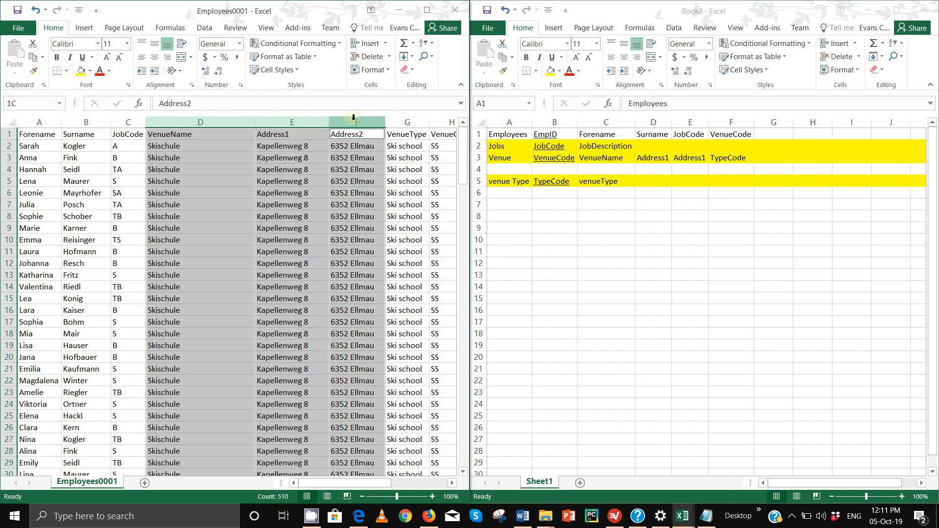
ctrl+click(402, 122)
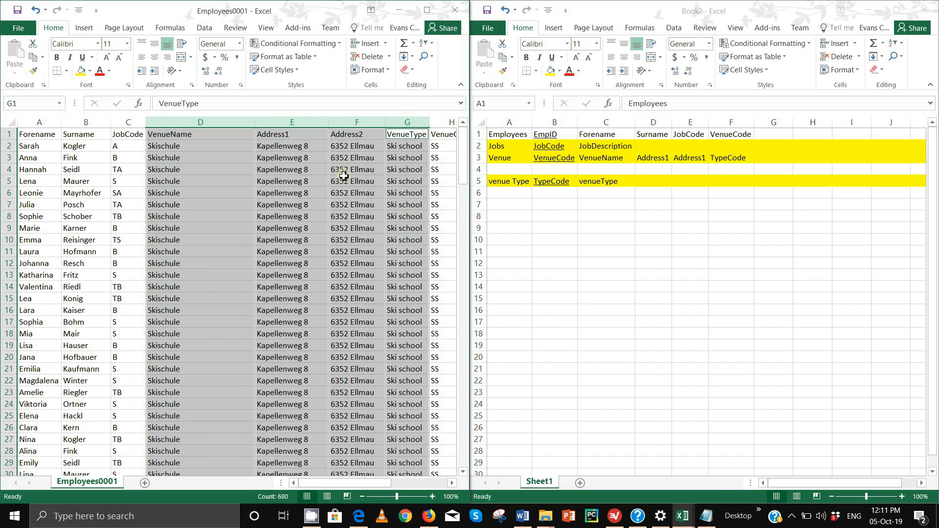
right_click(206, 122)
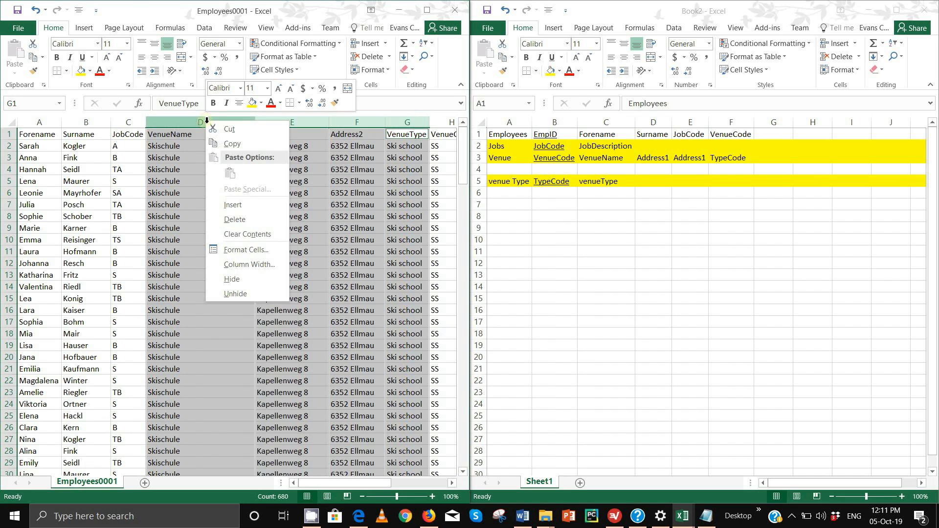
click(231, 220)
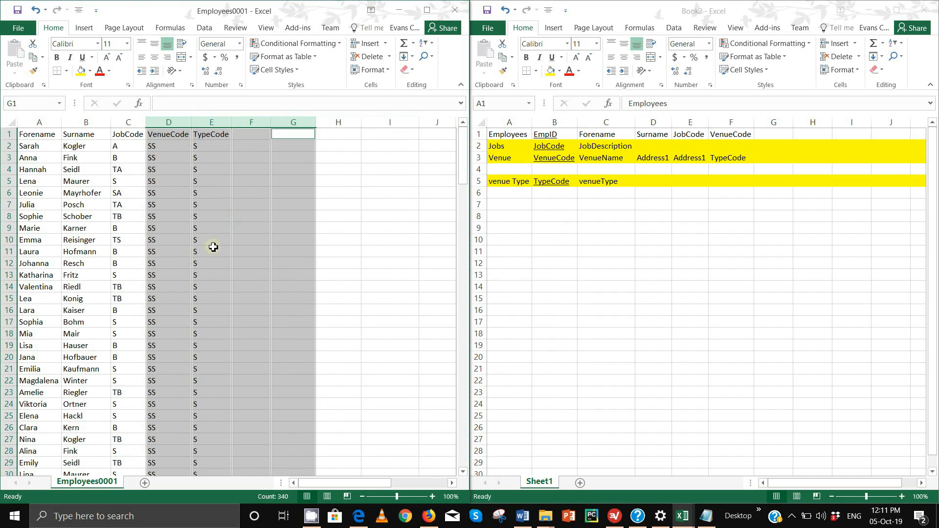
click(212, 250)
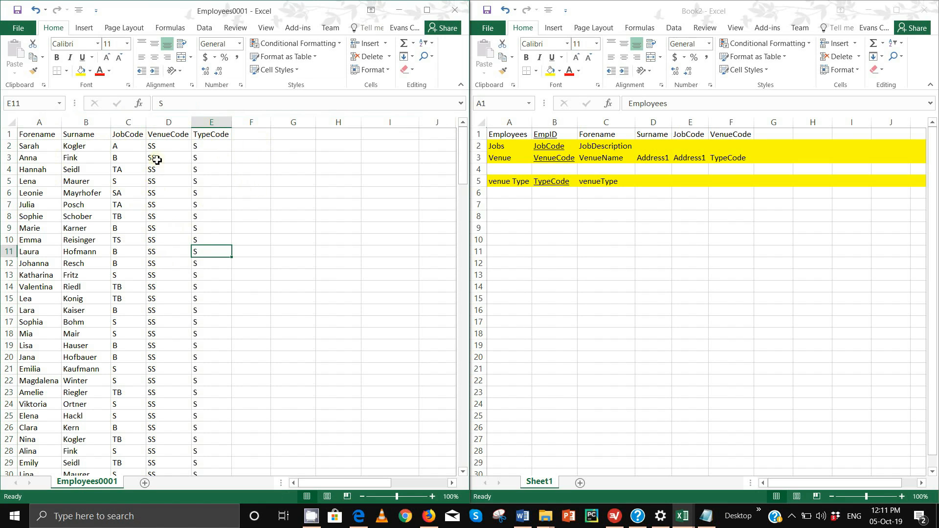
- Delete the TypeCode column from the employee sheet
click(215, 122)
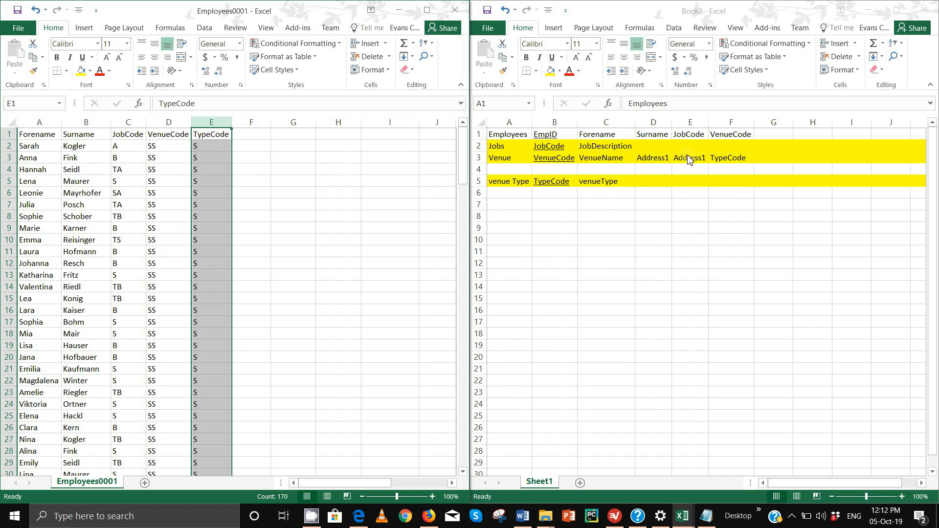
right_click(217, 123)
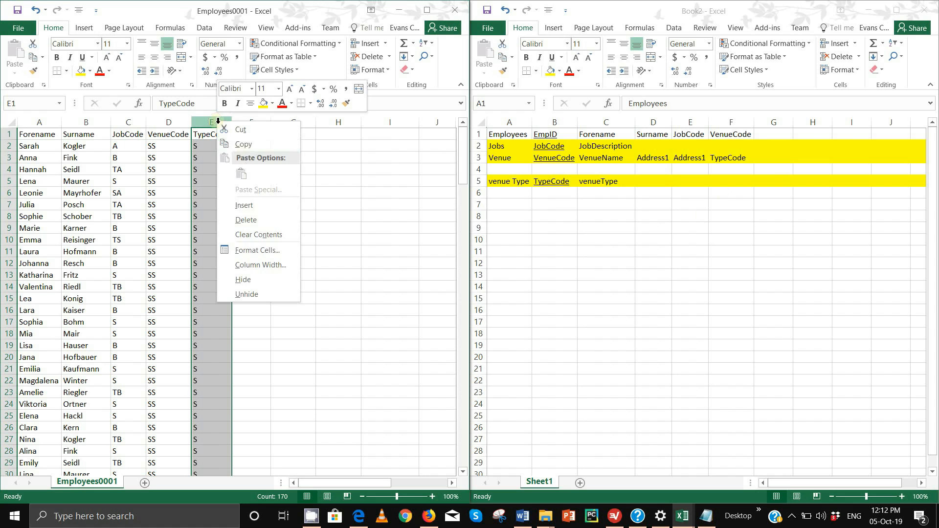
click(250, 220)
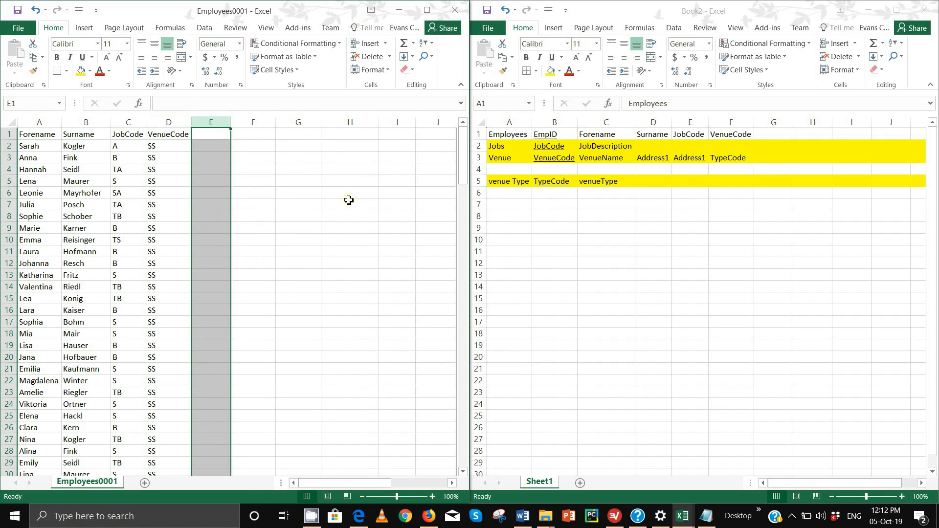
click(324, 230)
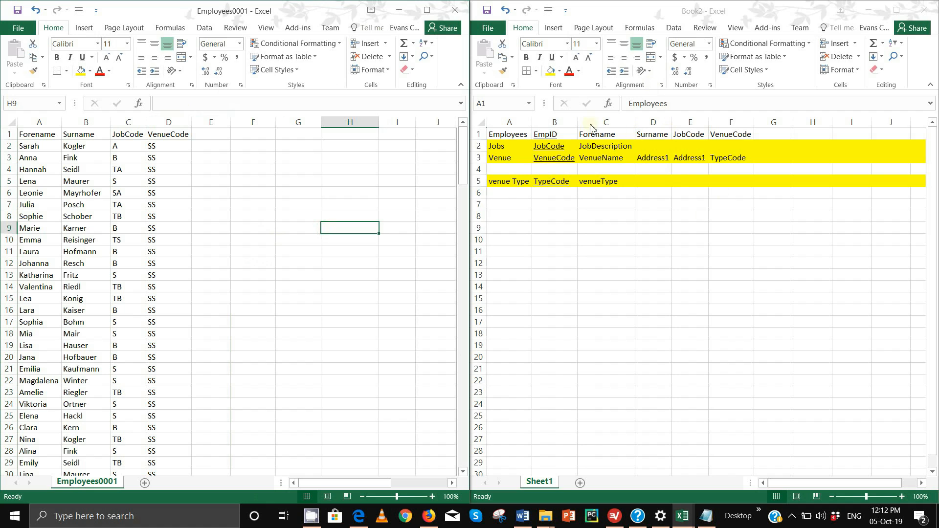
- Fill the Employees row (row 1) of the Book2 plan yellow
click(554, 143)
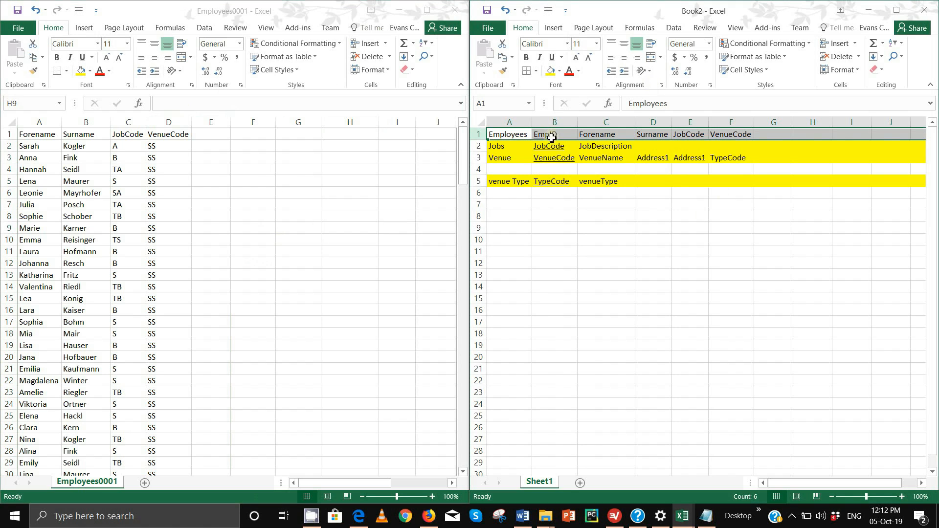
click(550, 70)
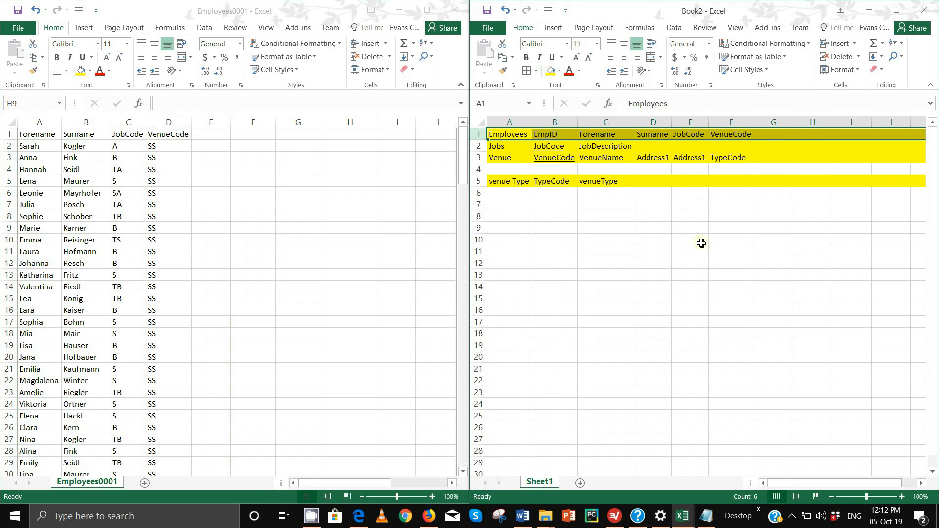
click(688, 253)
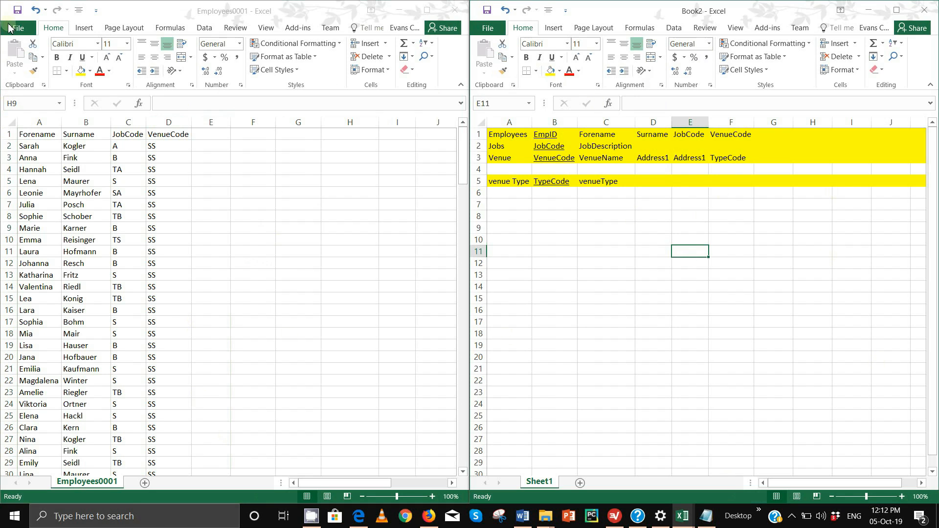
- Save Employees0001 in Worked Files as EmployeesNormalised, keeping CSV (Comma delimited) format
click(14, 39)
click(17, 29)
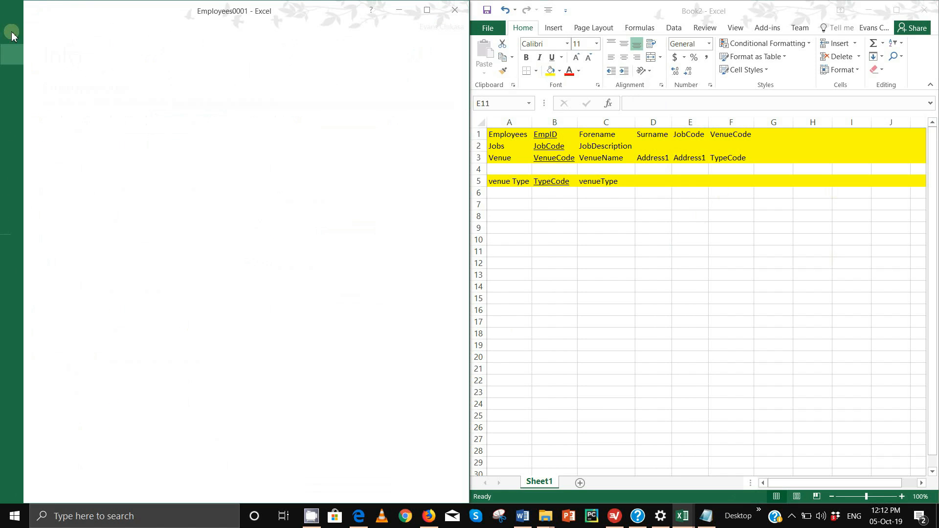
click(23, 137)
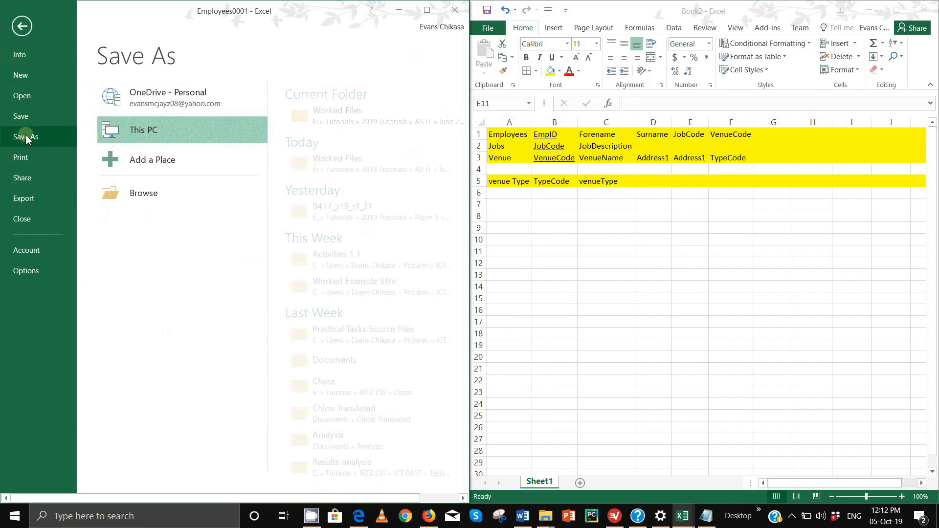
click(343, 115)
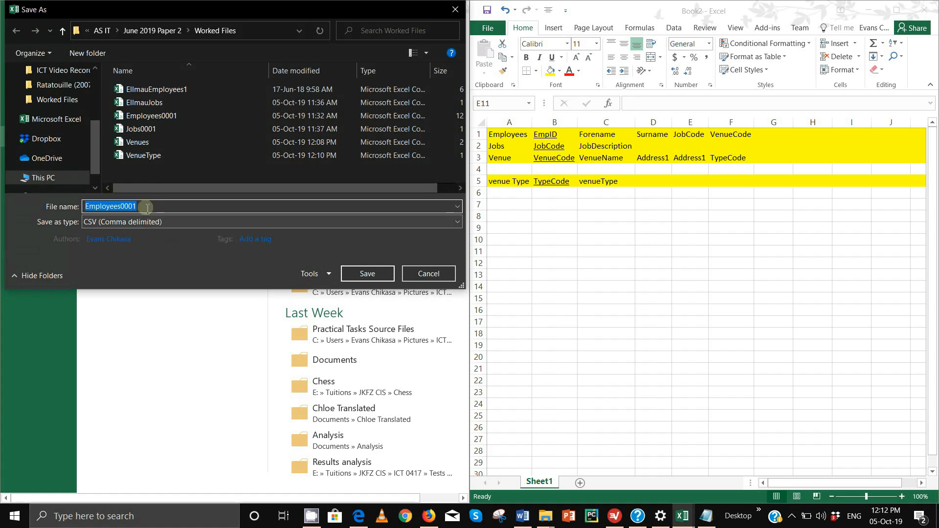
click(147, 207)
key(BackSpace)
key(BackSpace)
key(BackSpace)
key(BackSpace)
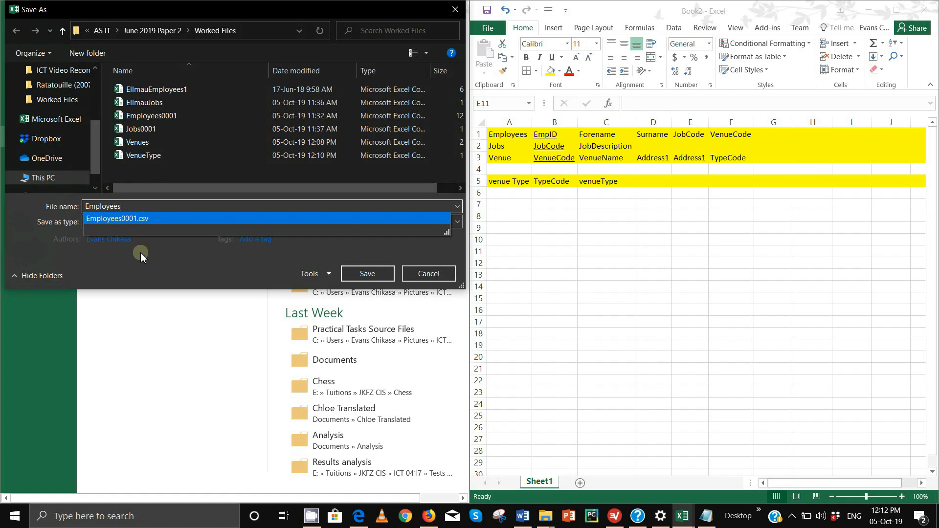
text(E)
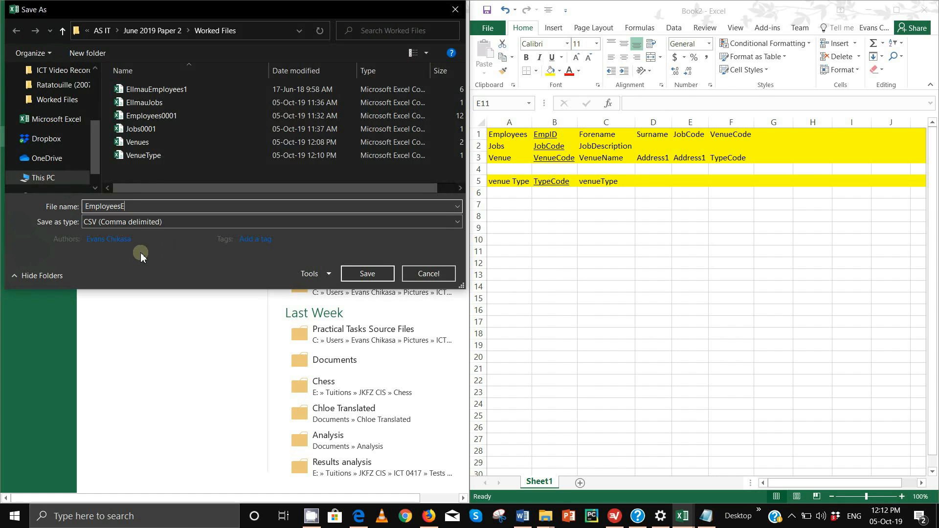
key(BackSpace)
text(Normalised)
click(364, 275)
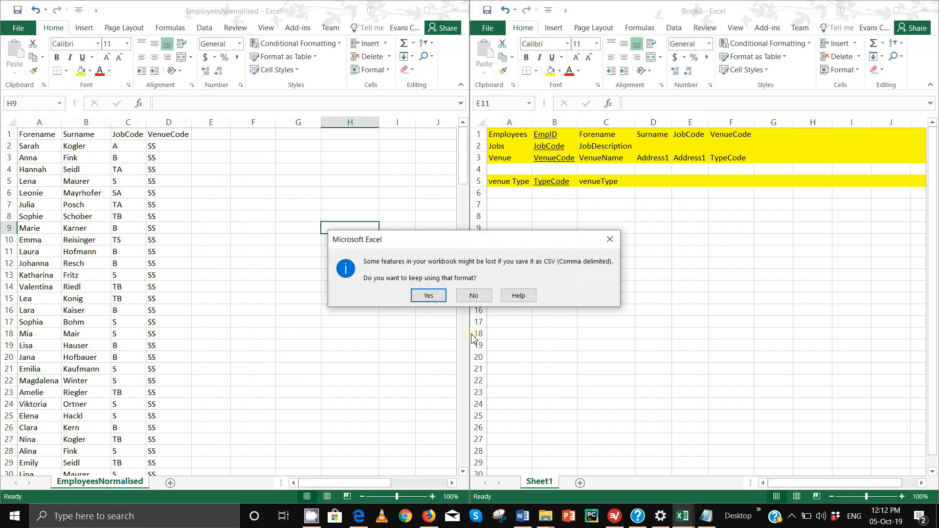
click(430, 295)
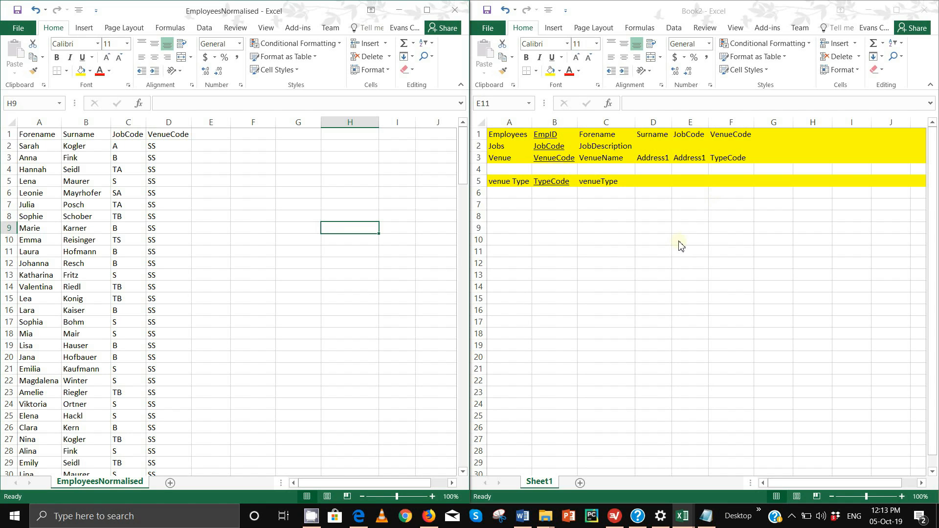
- Fill the key cells B1 to B5 red
click(551, 135)
drag(551, 134, 557, 187)
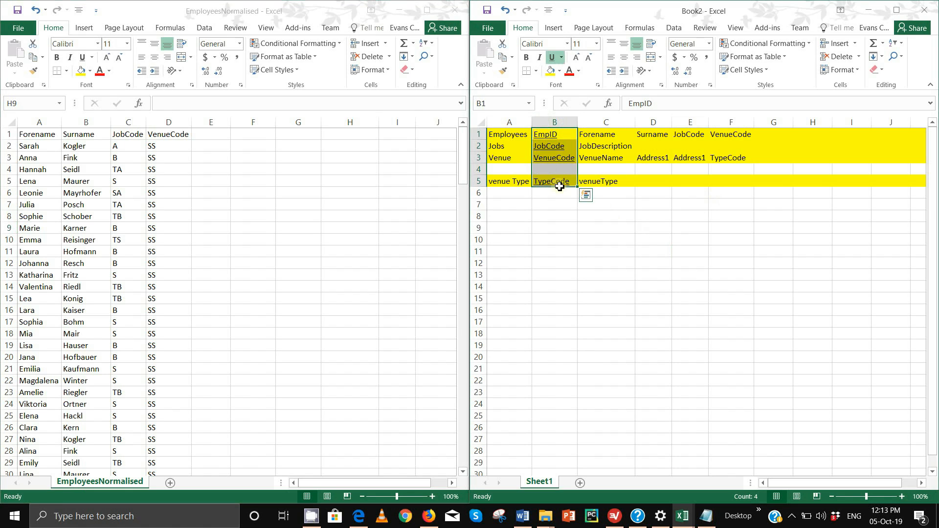
click(560, 70)
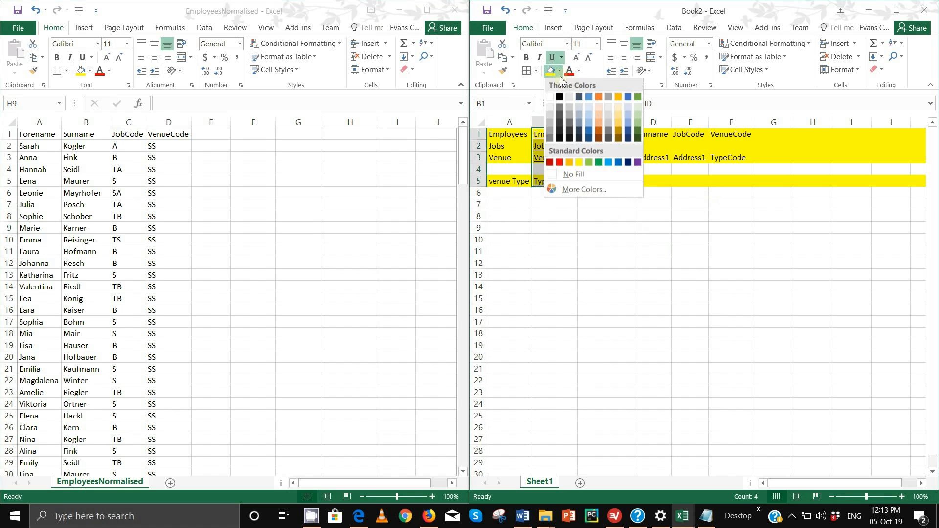
click(560, 163)
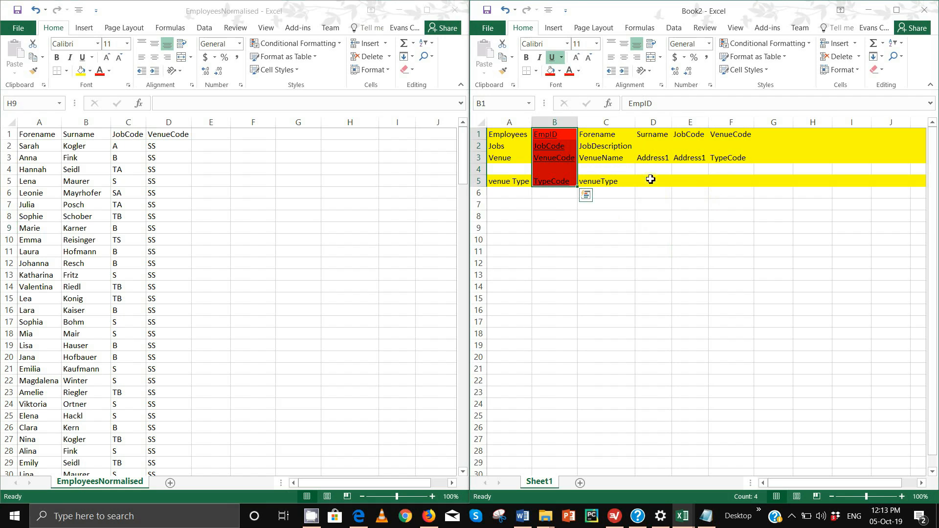
- Fill TypeCode (F3), JobCode (E1) and VenueCode (F1) green
click(728, 159)
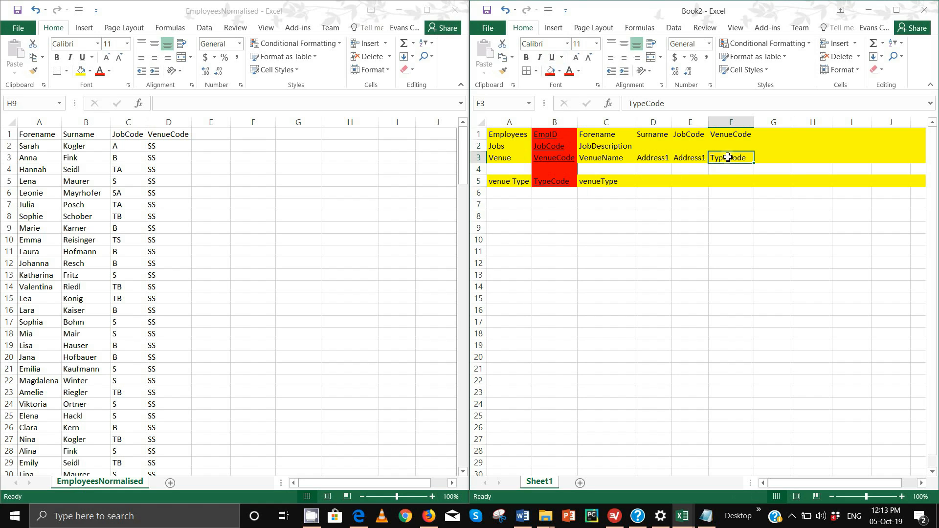
click(559, 71)
click(638, 99)
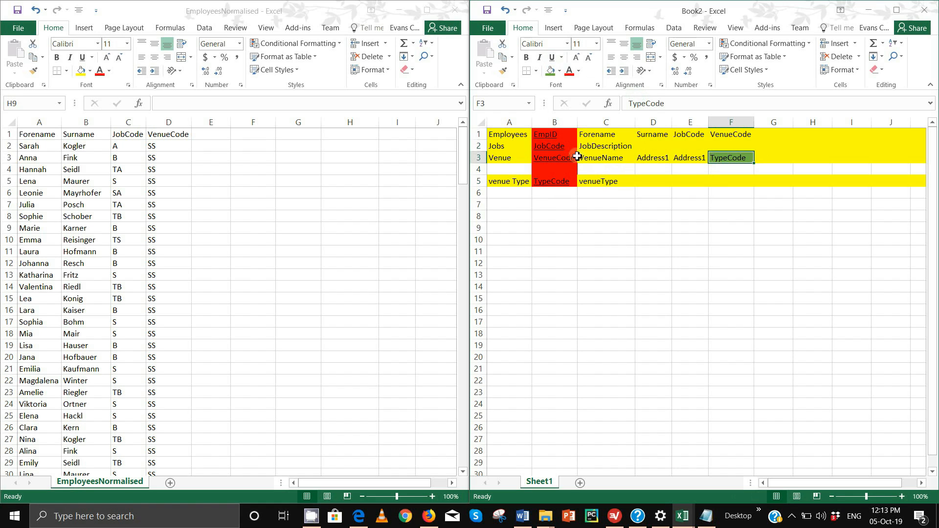
click(688, 135)
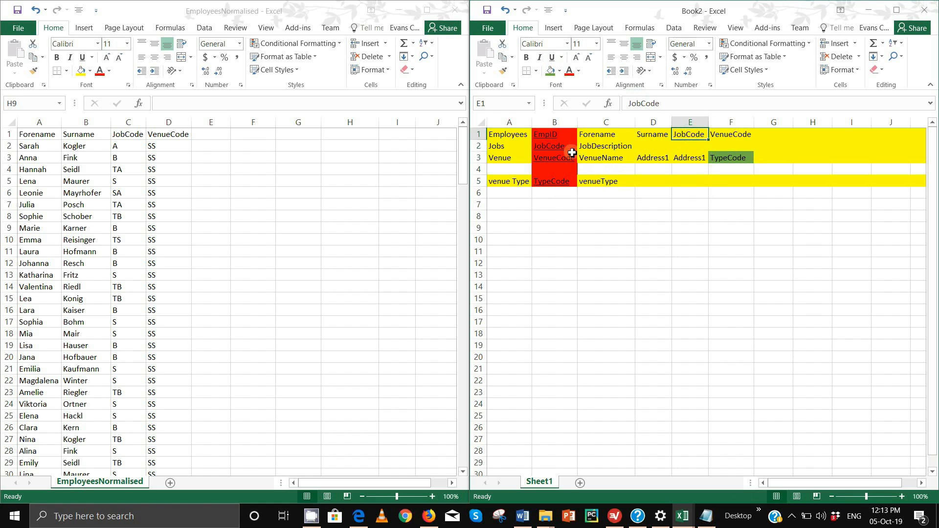
click(551, 72)
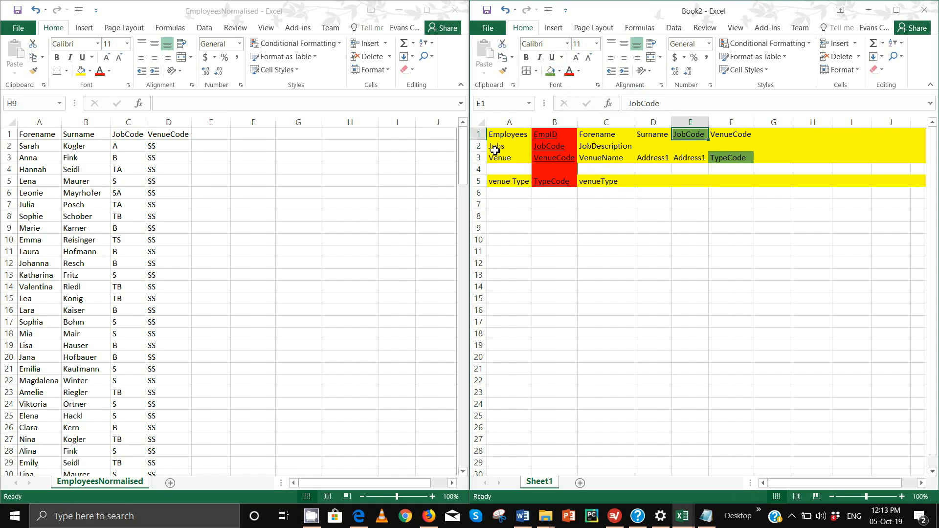
click(728, 138)
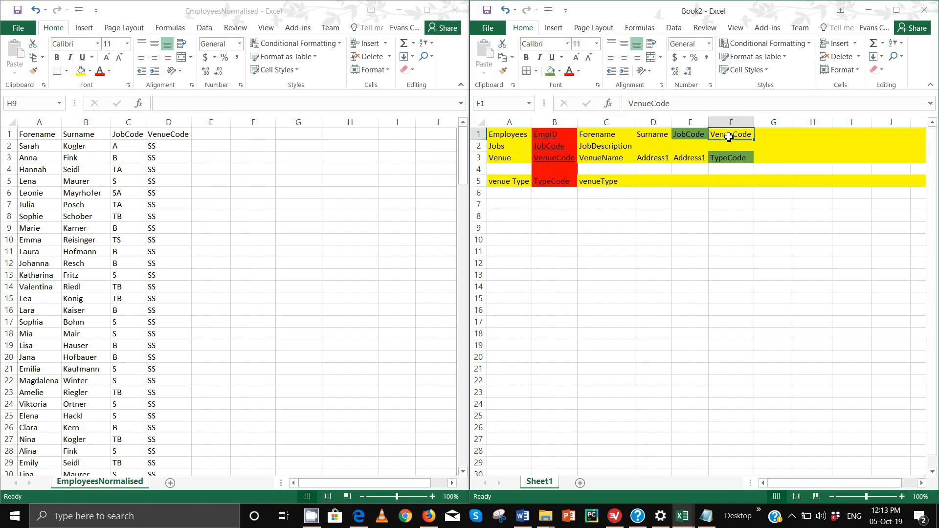
click(550, 69)
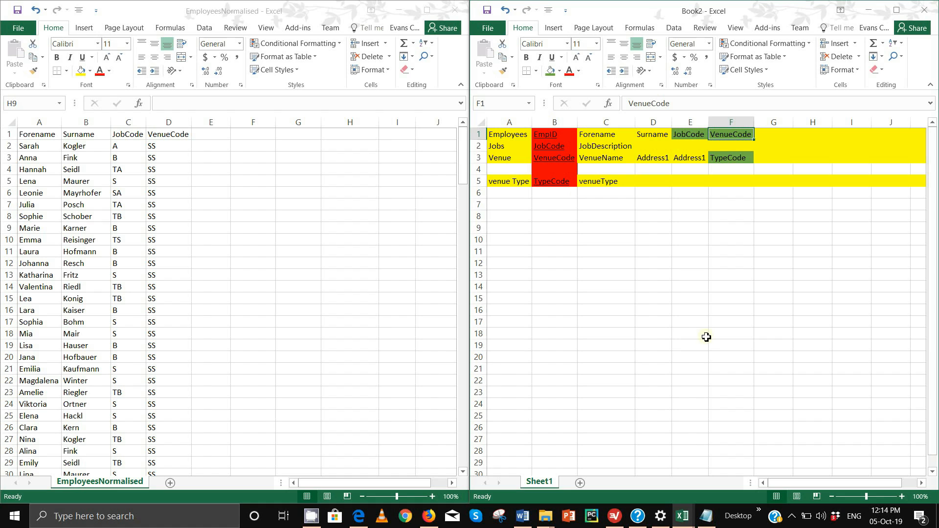
key(Print)
drag(519, 220, 909, 400)
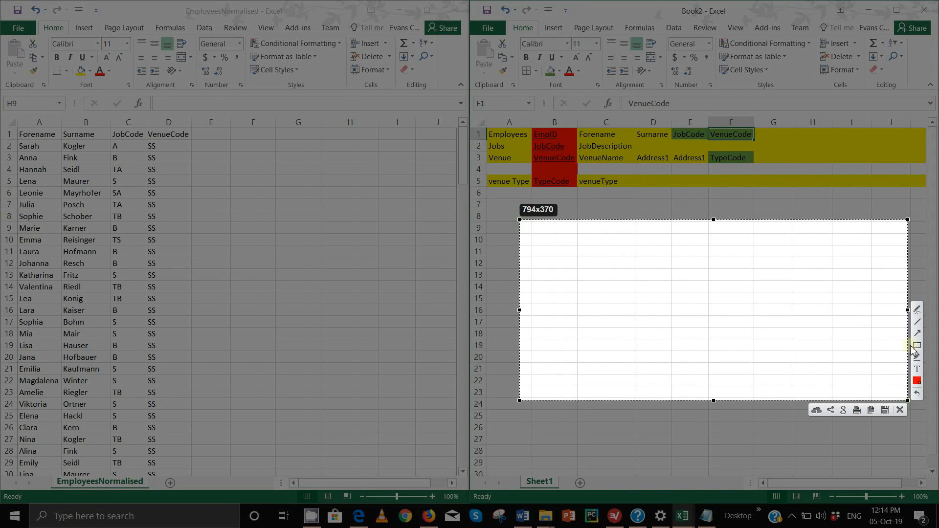
click(916, 346)
drag(561, 272, 604, 304)
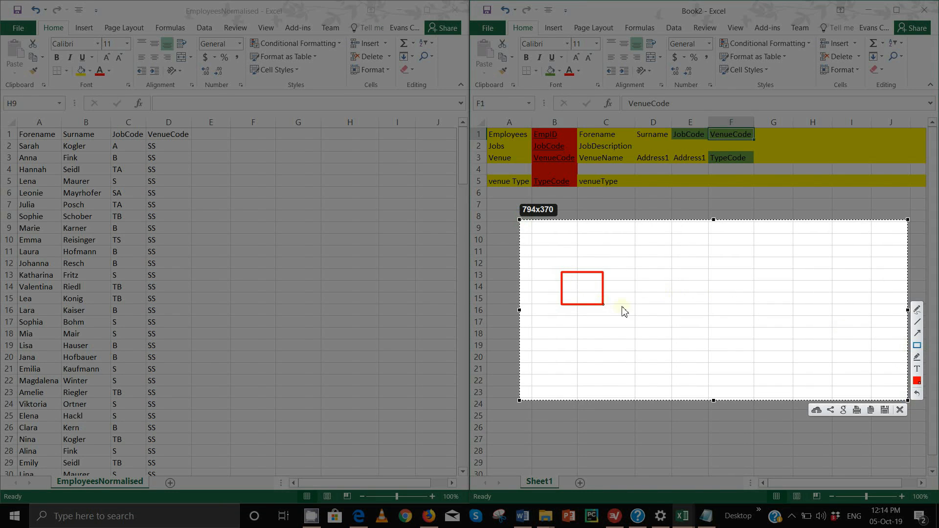
drag(662, 267, 736, 310)
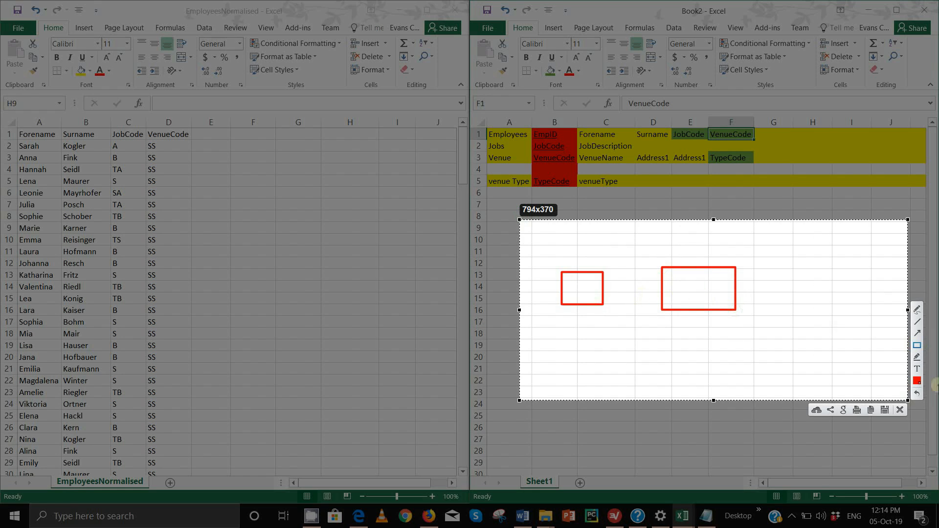
click(918, 322)
drag(605, 292, 665, 292)
mouse_move(808, 272)
mouse_down()
mouse_move(878, 326)
mouse_move(889, 318)
mouse_up()
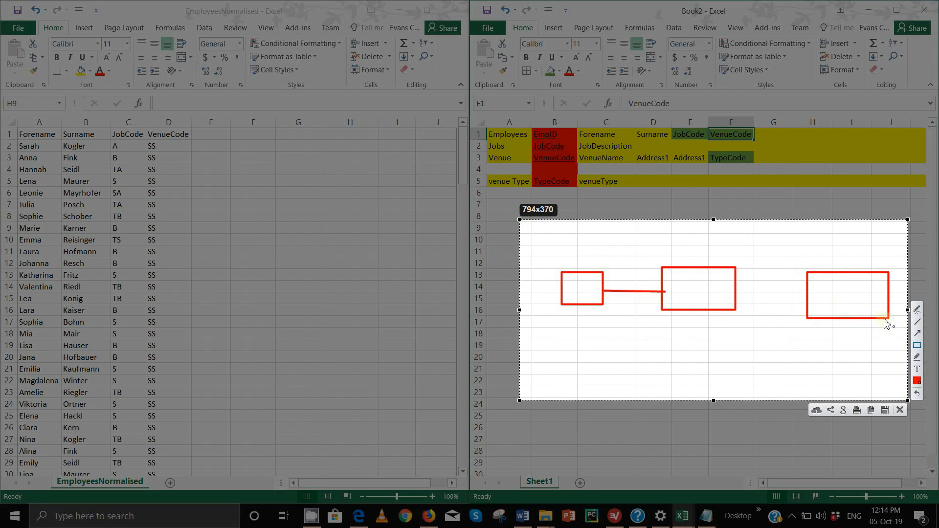
click(918, 322)
drag(736, 288, 809, 289)
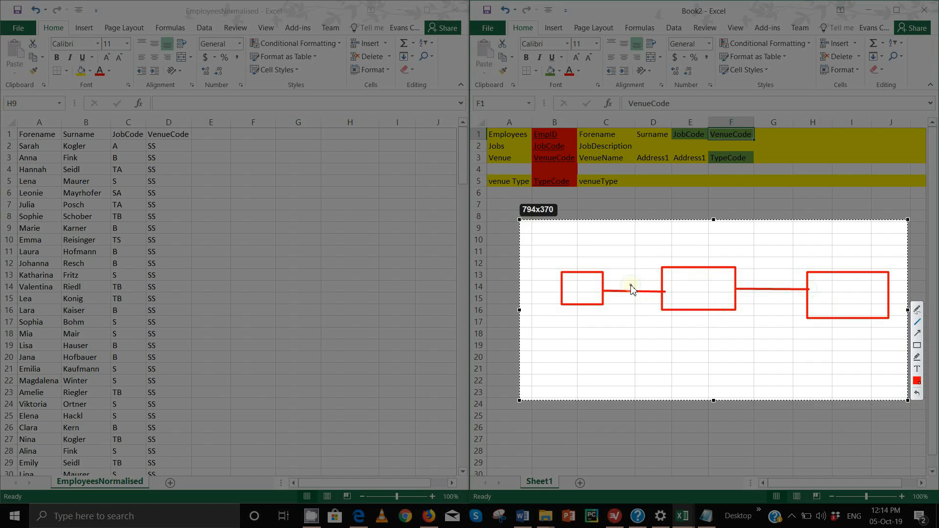
drag(630, 285, 631, 295)
drag(772, 285, 773, 294)
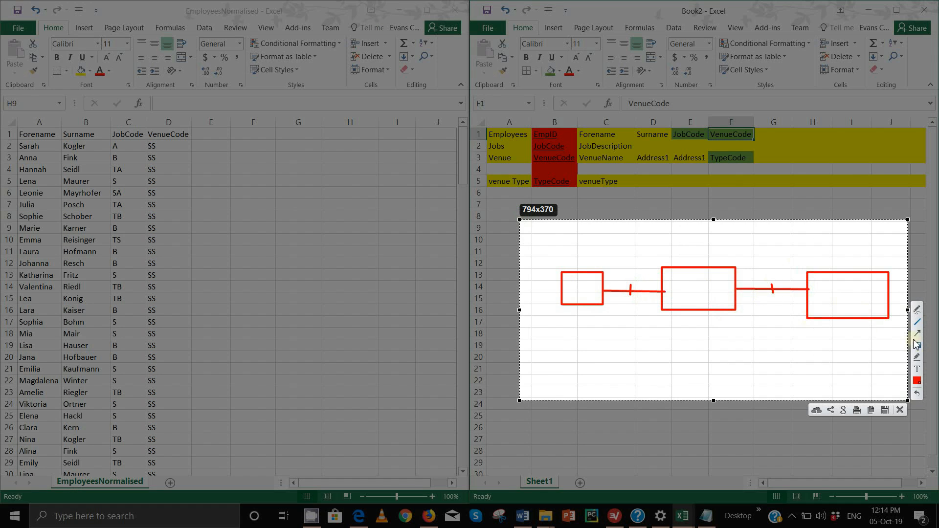
click(900, 411)
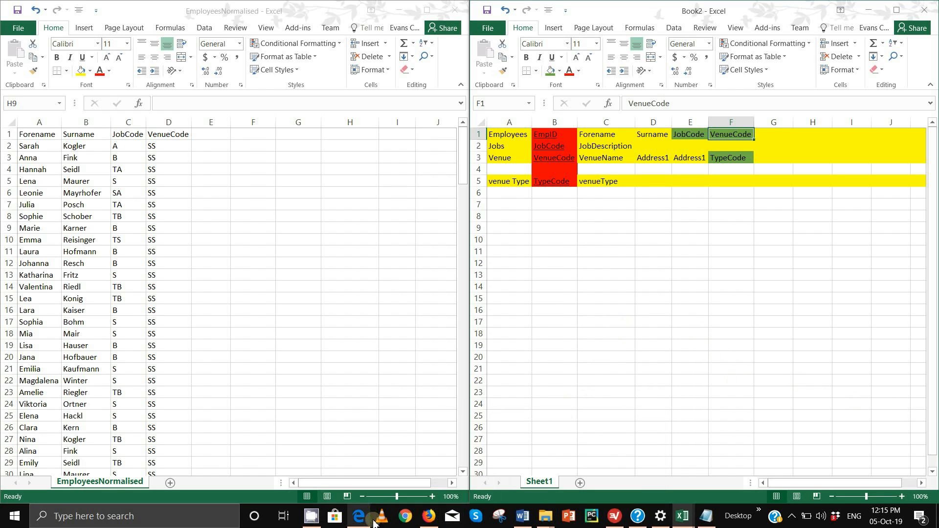
- Launch Access 2016 via Windows search
click(77, 510)
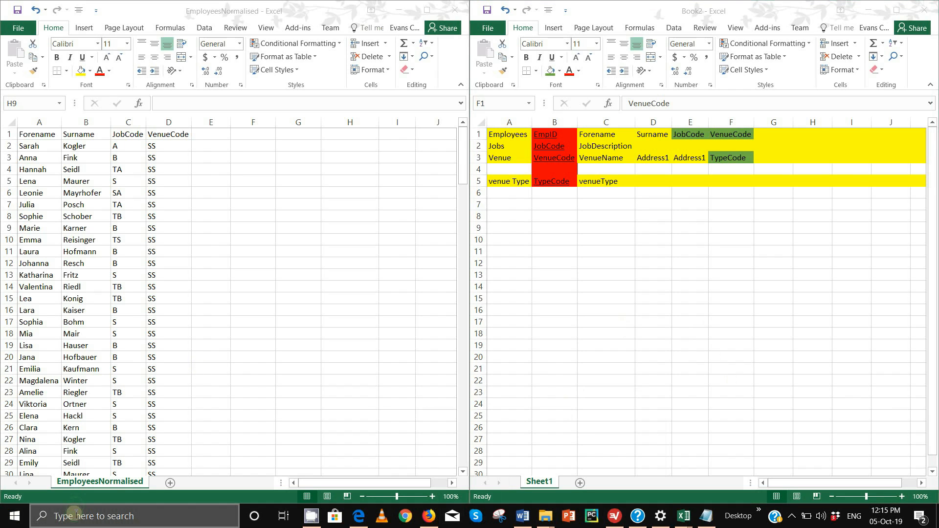
text(Acc)
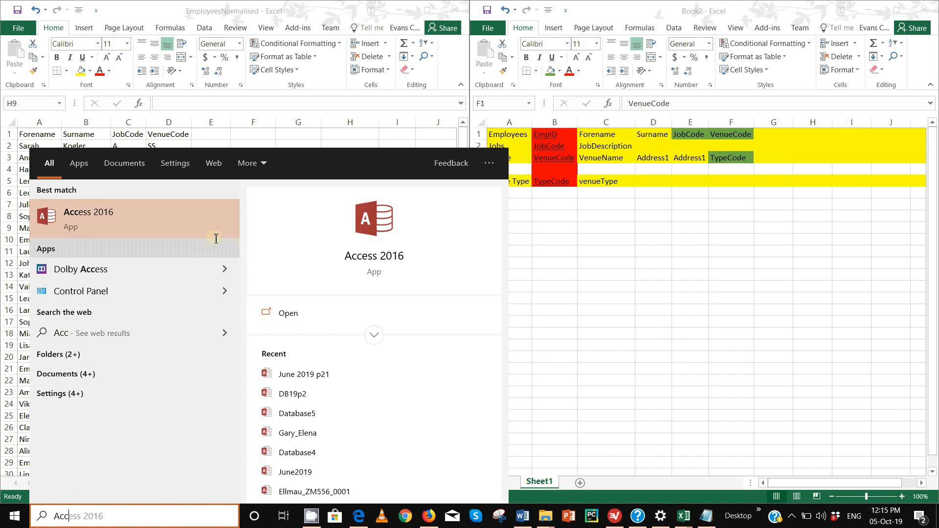
click(181, 230)
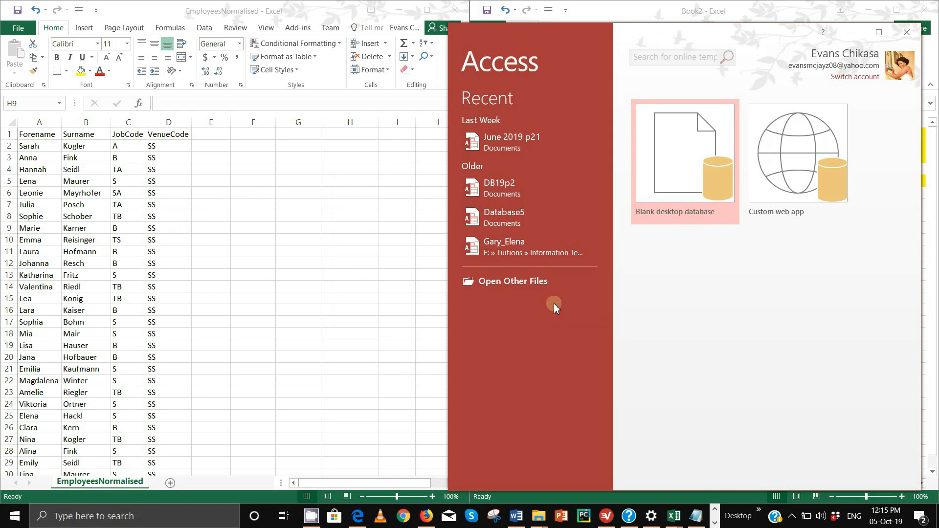
- Create a blank desktop database named ASJune2019
click(699, 165)
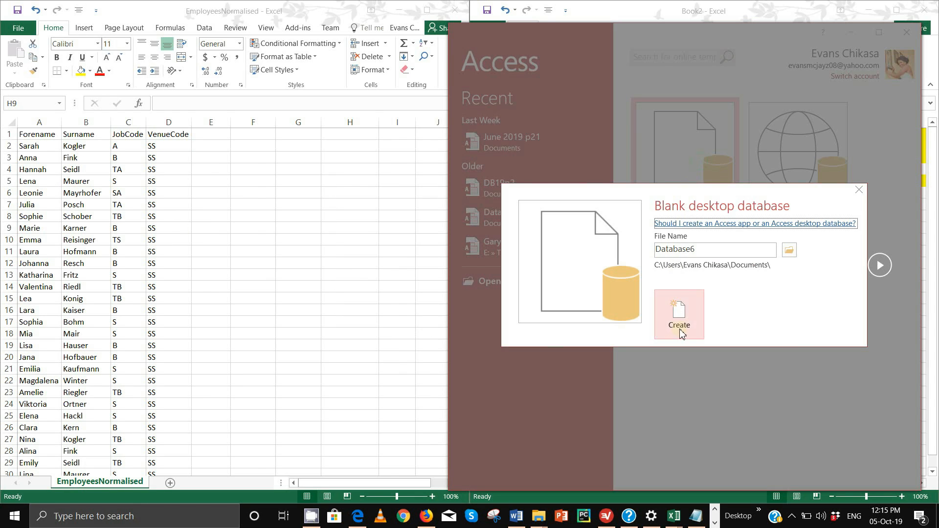
click(708, 255)
text(June2019)
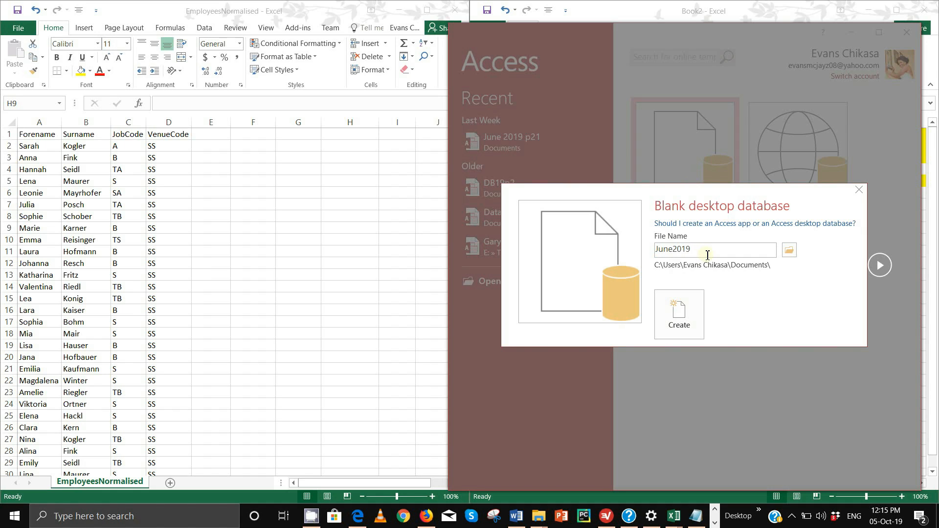
text(As)
key(BackSpace)
text(S)
click(703, 325)
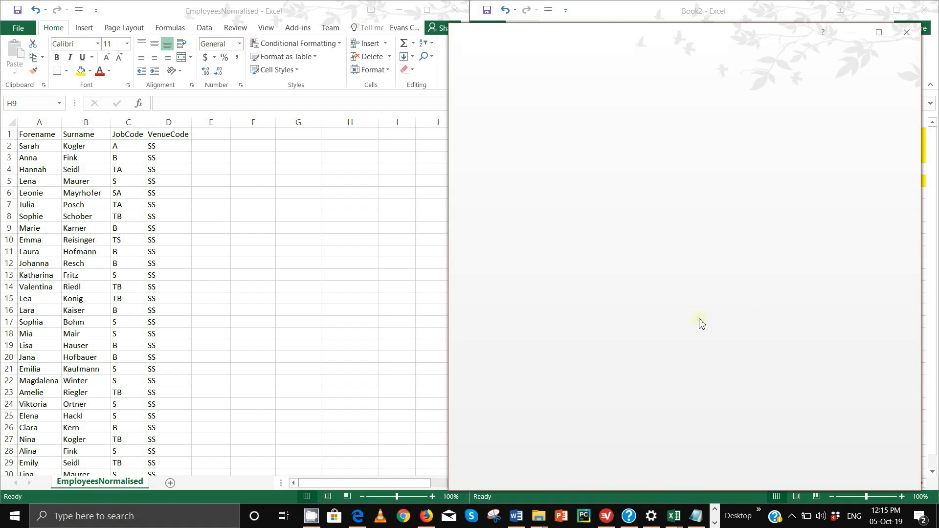
- Close all open tables, try importing VenueType.csv from Worked Files, and dismiss the file-locked error
right_click(579, 120)
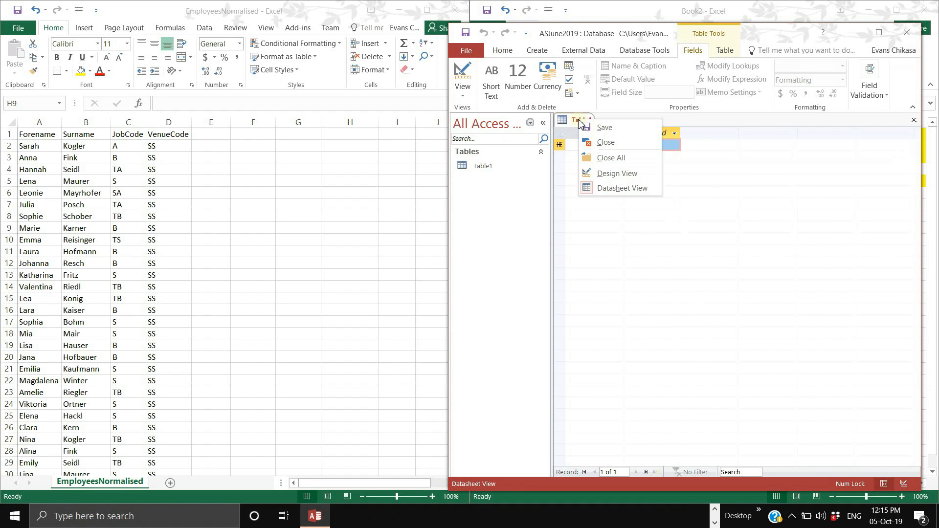
click(611, 161)
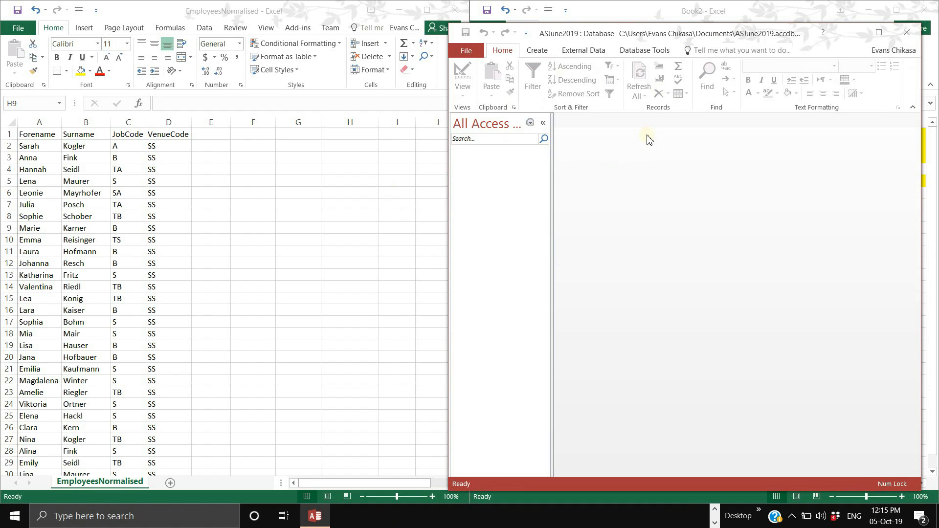
click(583, 51)
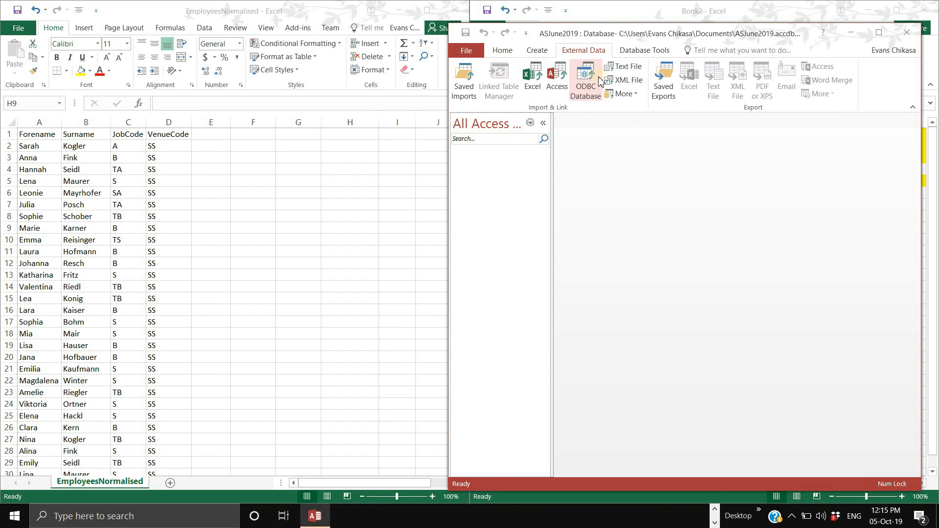
click(623, 66)
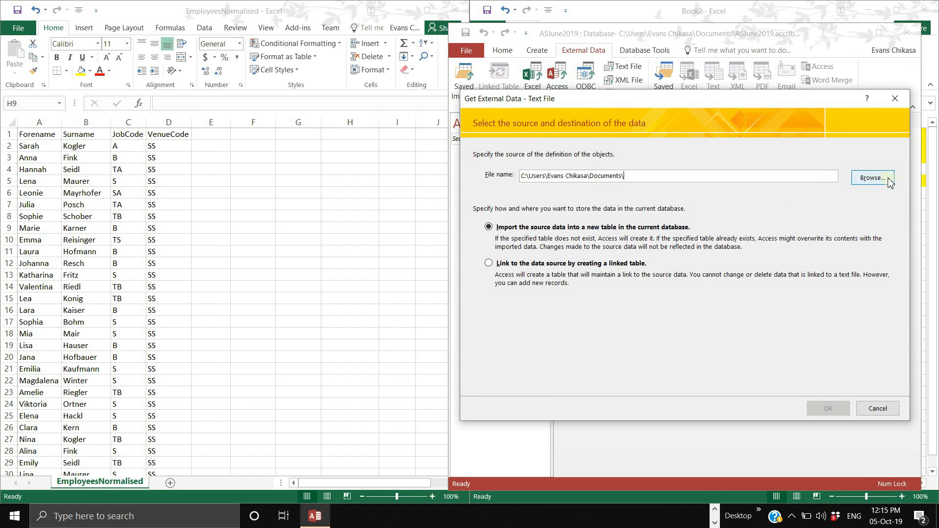
click(873, 178)
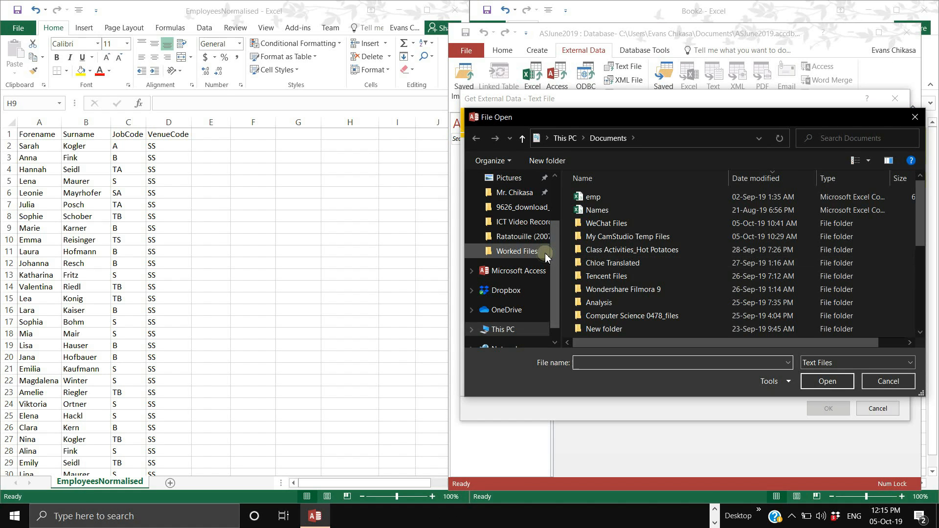
click(516, 251)
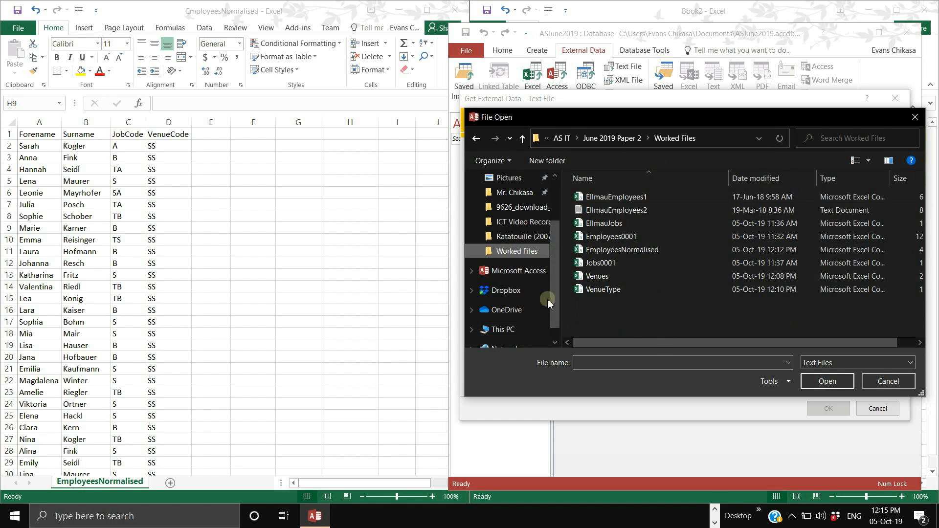
click(624, 292)
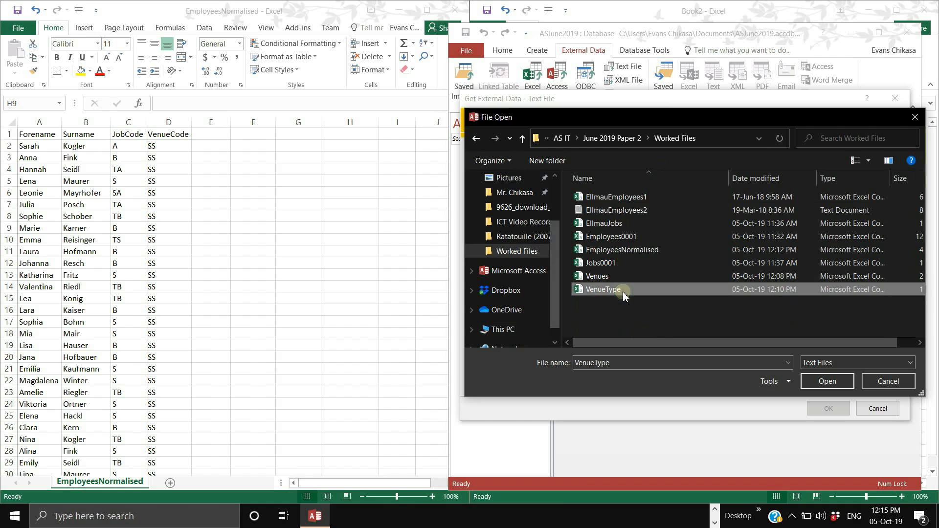
click(826, 382)
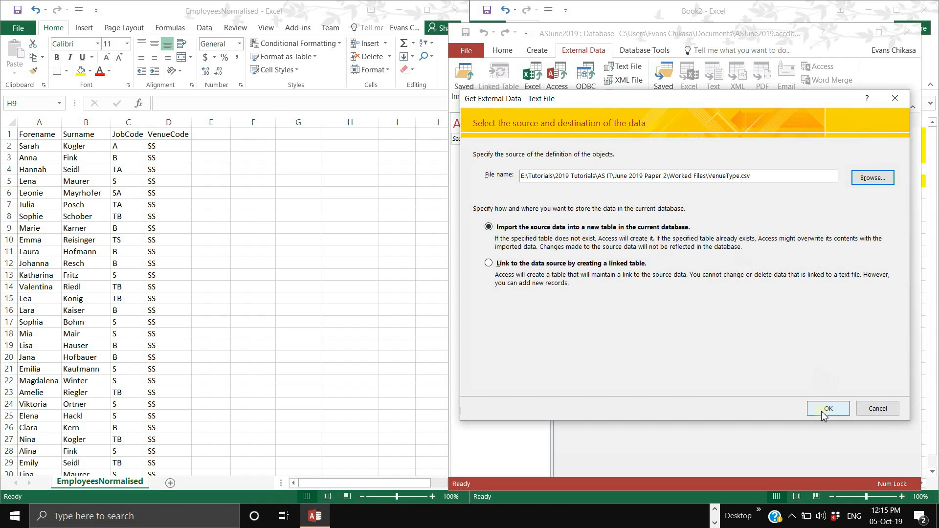
click(824, 410)
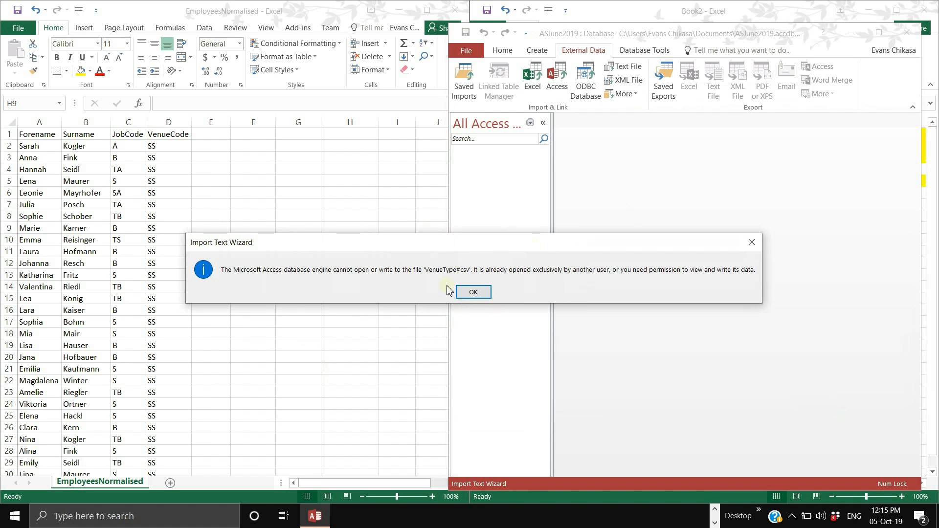
click(480, 295)
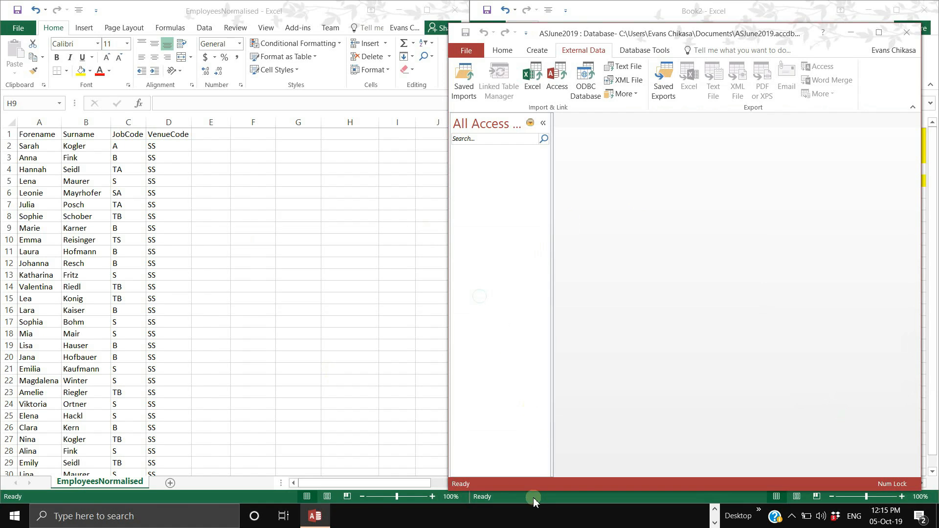
- Save and close the EmployeesNormalised workbook, keeping CSV format
click(383, 10)
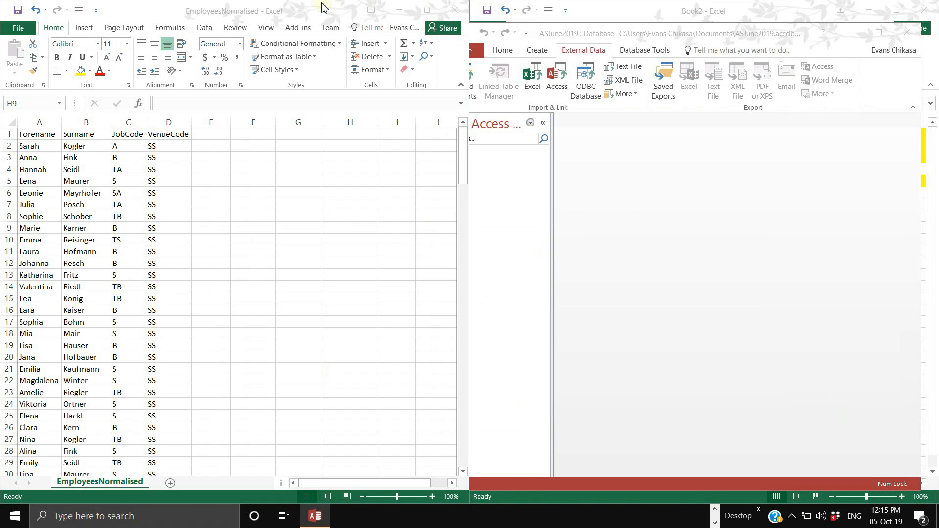
click(455, 9)
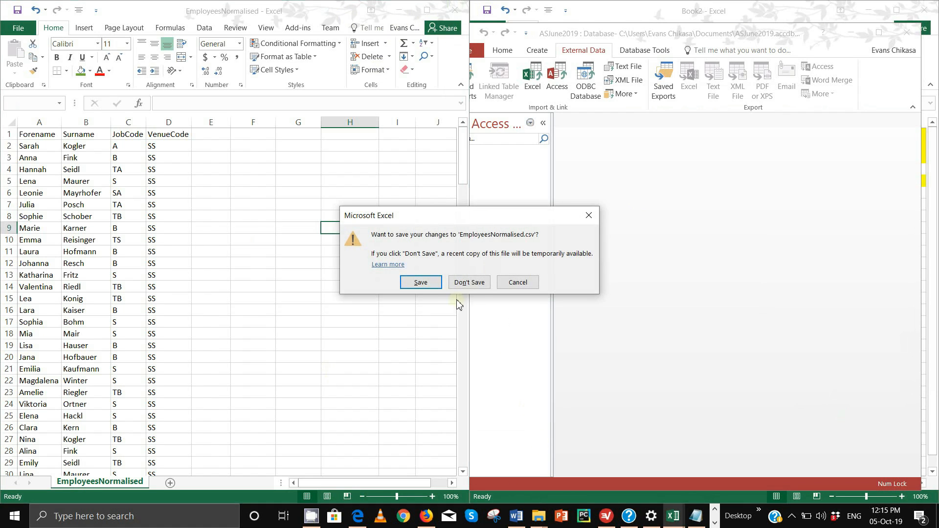
click(433, 285)
click(437, 296)
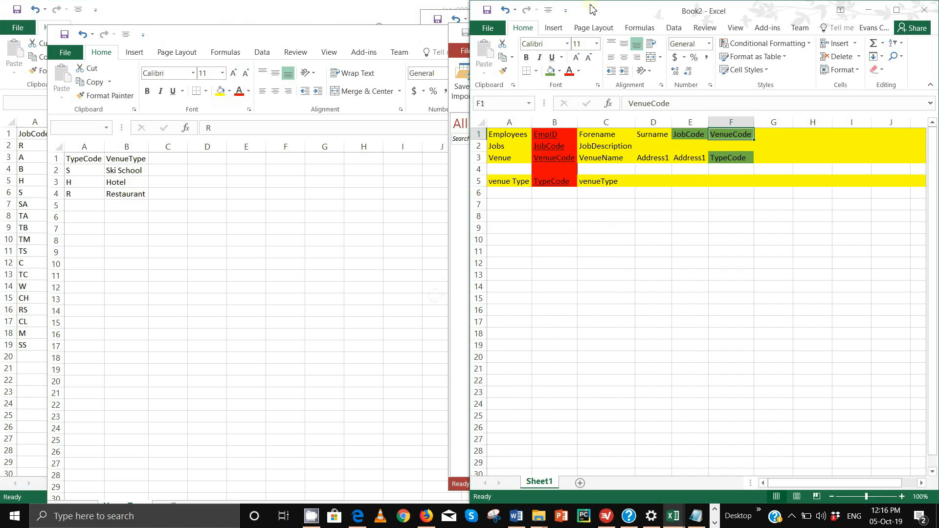
- Save and close the VenueType workbook as CSV
click(360, 44)
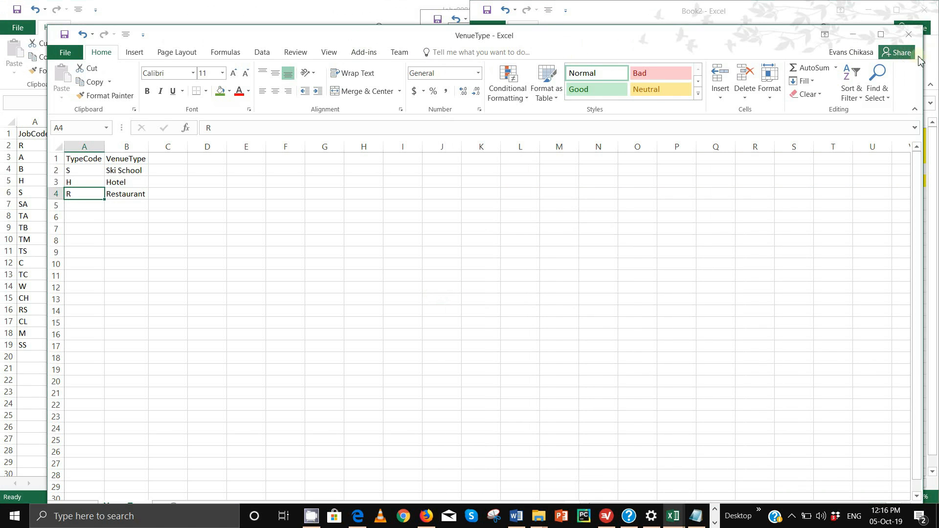
click(920, 34)
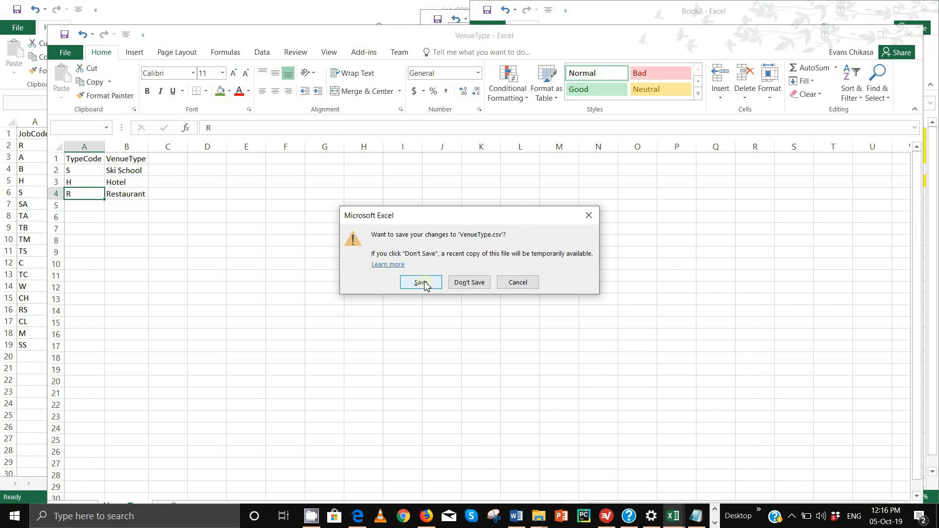
click(425, 286)
click(426, 293)
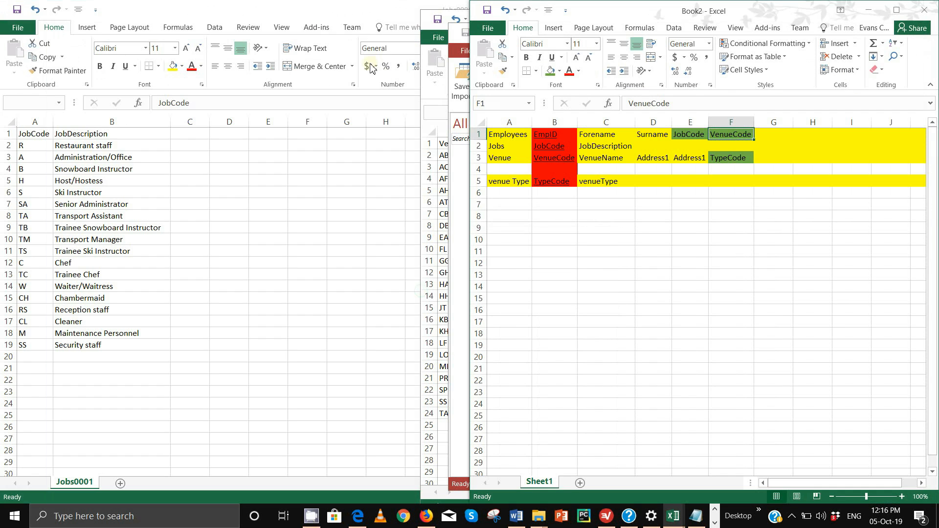
- Save and close the Jobs0001 workbook as CSV
click(323, 12)
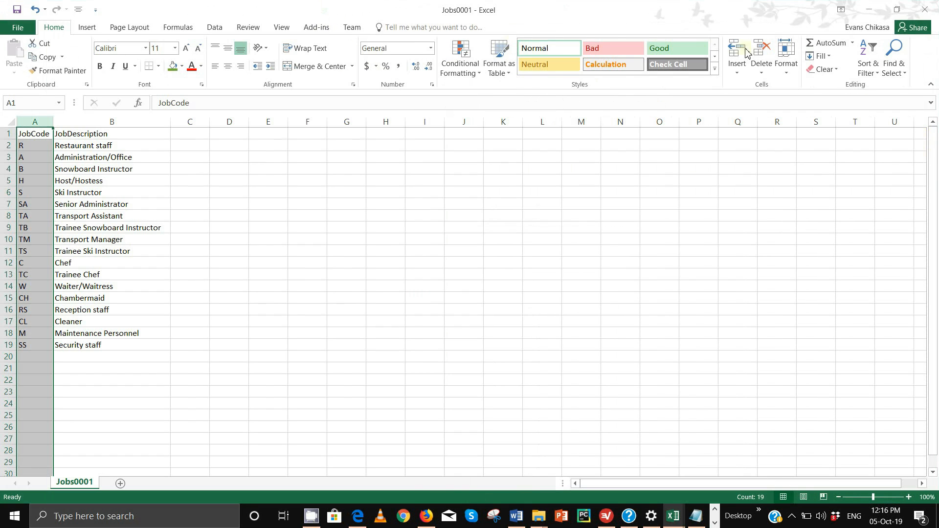
click(926, 10)
click(406, 288)
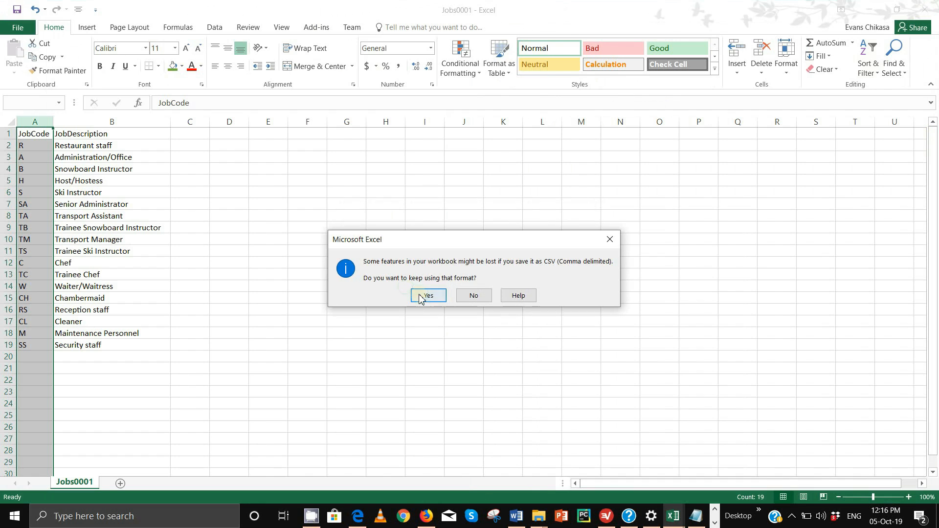
click(417, 294)
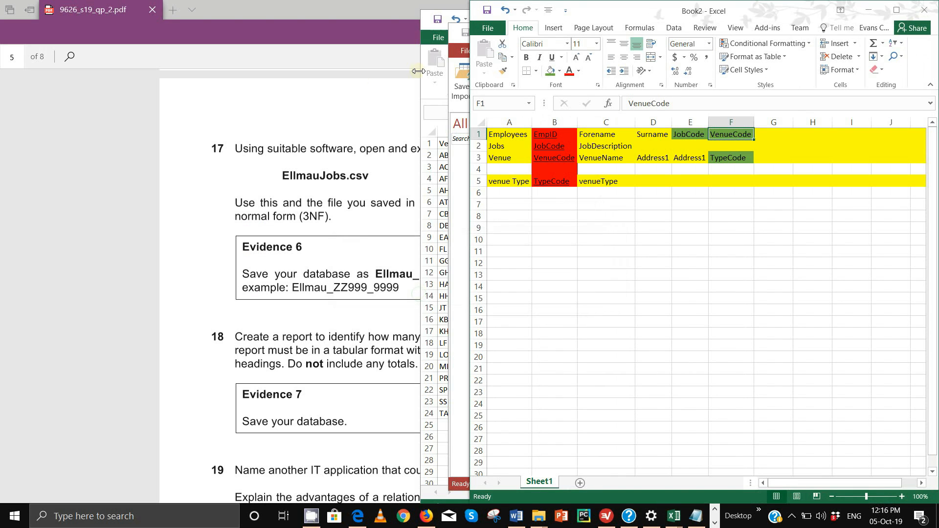
- Save and close the Venues workbook as CSV
click(437, 35)
drag(851, 20, 549, 24)
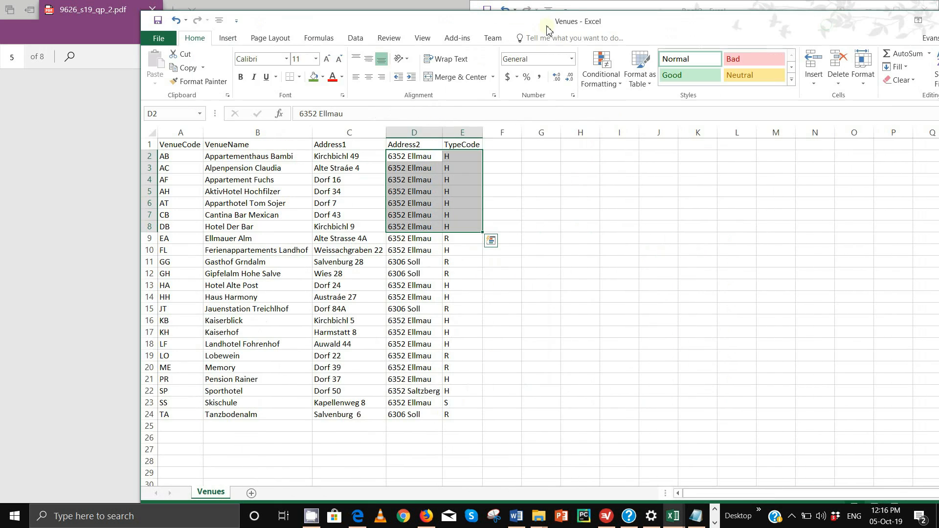
drag(797, 24, 711, 26)
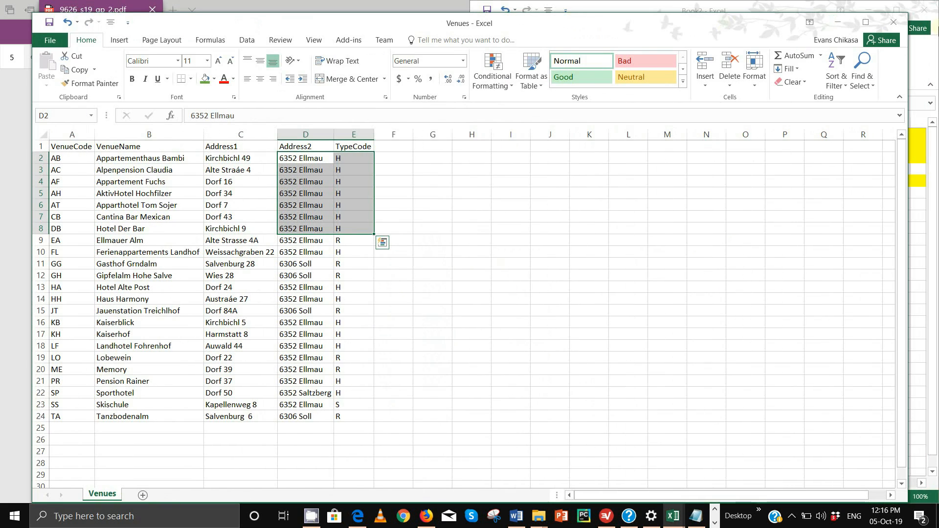
click(894, 22)
click(422, 283)
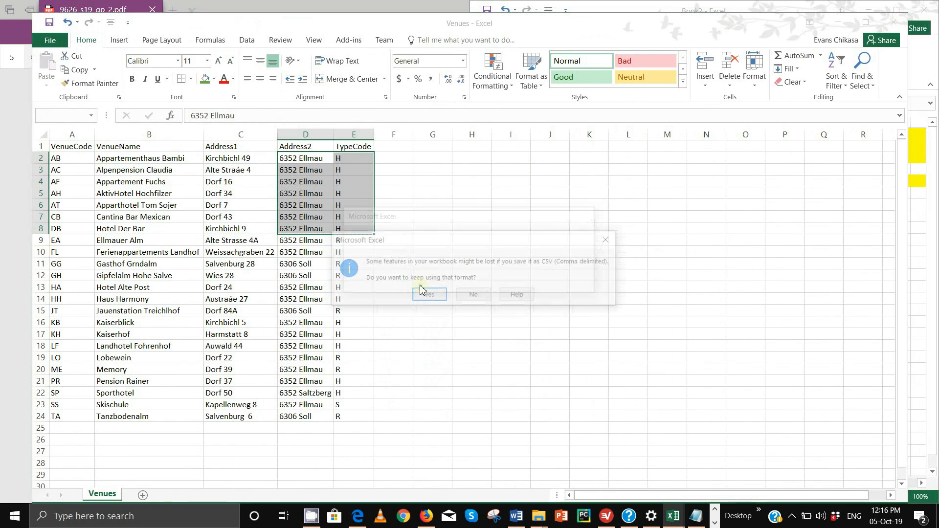
click(425, 295)
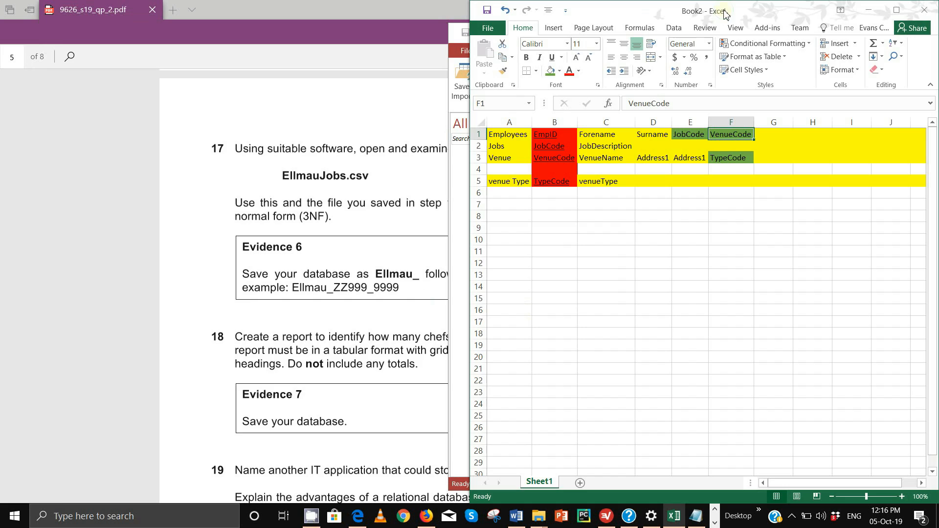
- Enlarge the Book2 notes, select the EmpID cell B1, then minimize Book2 to reveal Access
drag(724, 13, 690, 66)
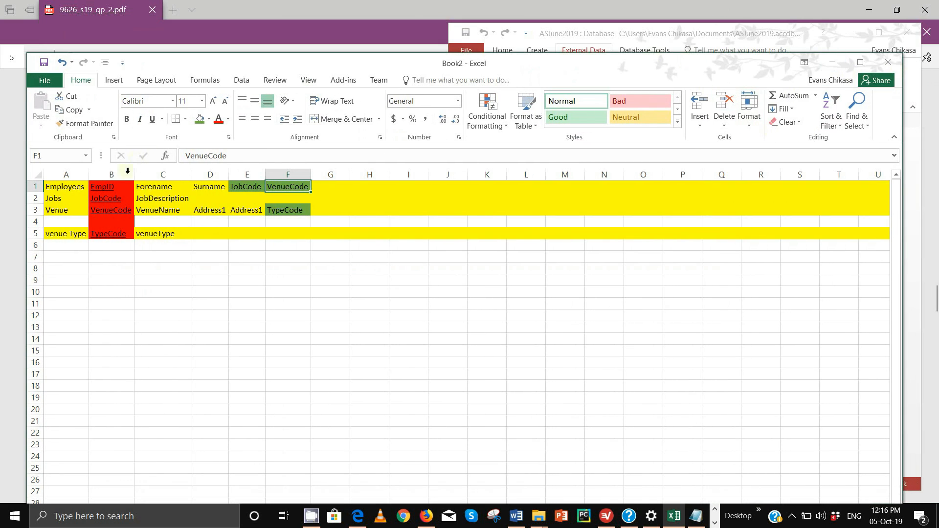
click(117, 187)
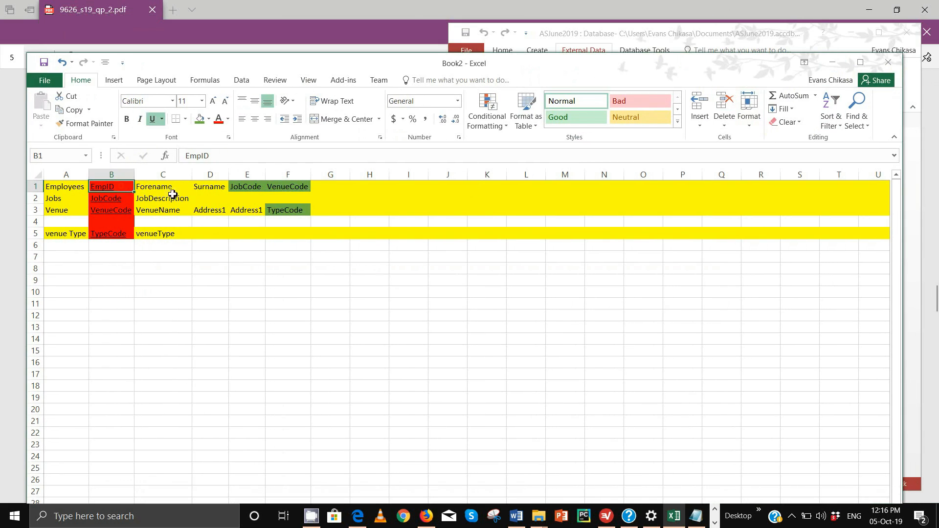
click(832, 63)
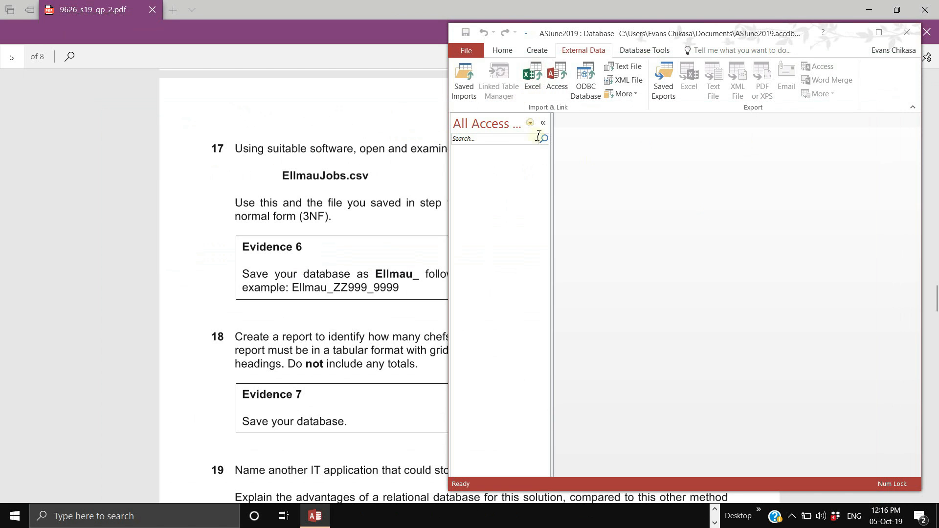
- Choose VenueType.csv as the text-file source for a new table
click(624, 66)
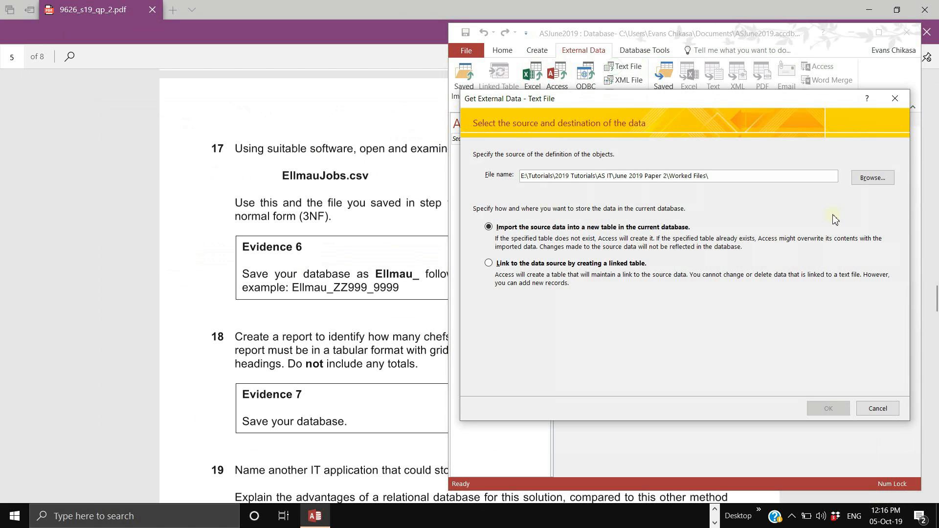
click(873, 177)
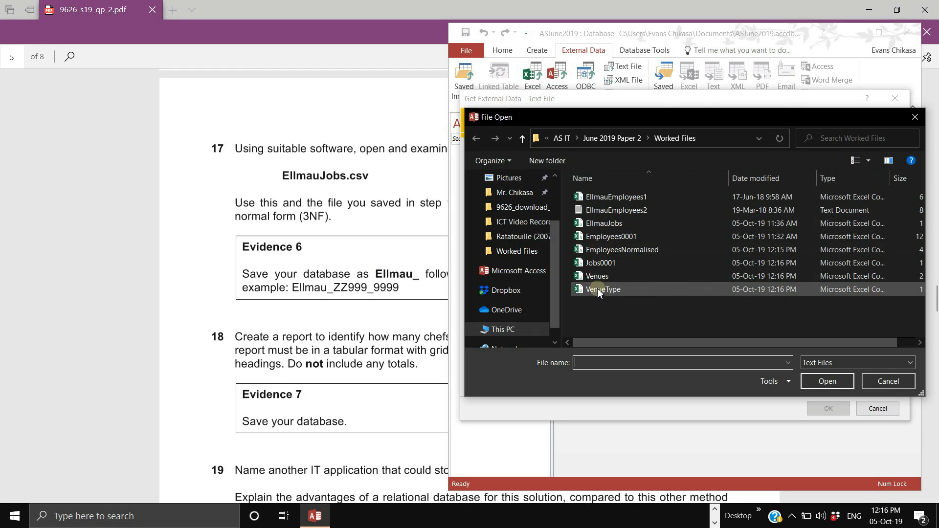
click(607, 290)
click(818, 380)
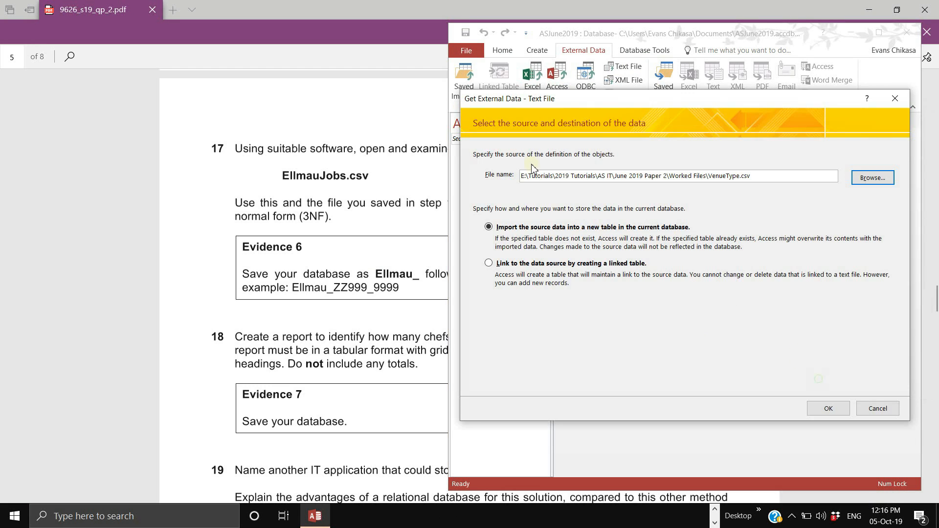
click(830, 410)
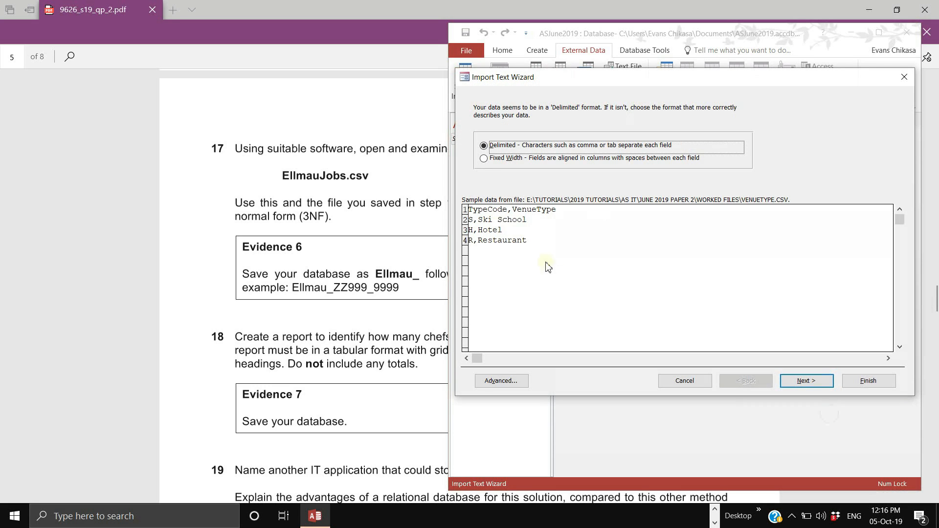
- Keep delimited format, use the first row as field names, and review the TypeCode and VenueType fields
click(806, 383)
click(526, 169)
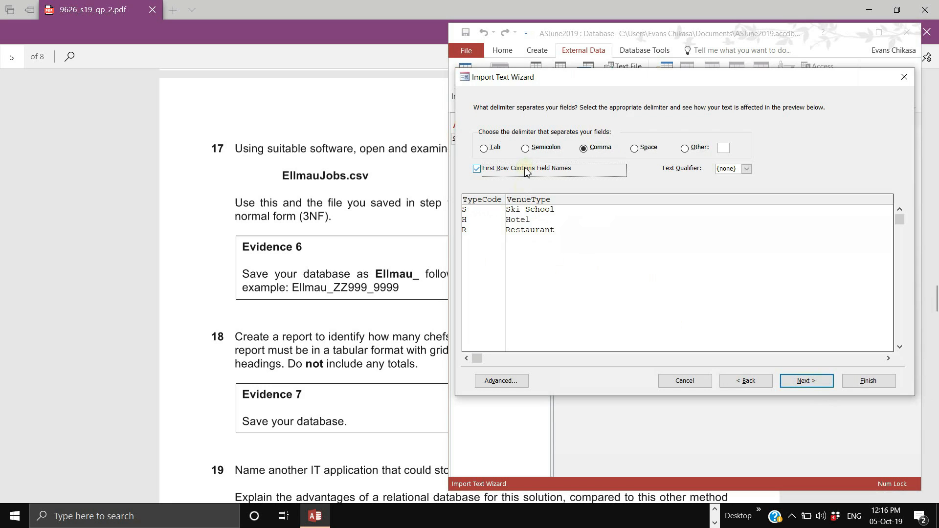
click(806, 381)
click(527, 237)
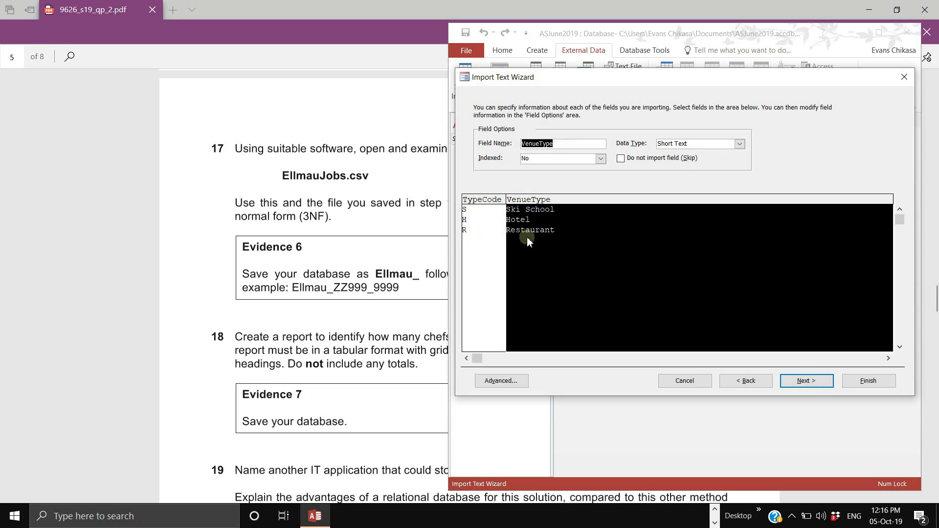
click(471, 239)
click(543, 239)
click(475, 239)
click(557, 240)
click(479, 253)
- Set TypeCode as primary key and finish the VenueType table without saving import steps
click(807, 380)
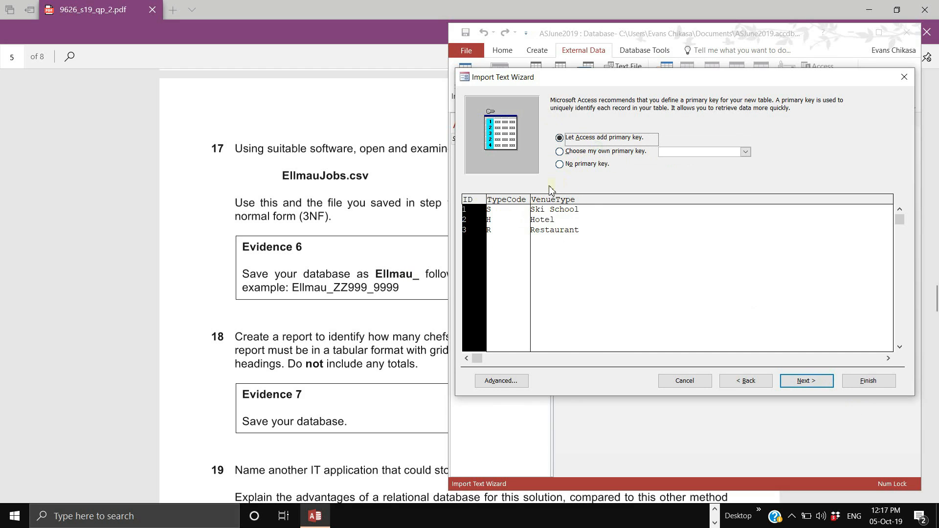
click(592, 152)
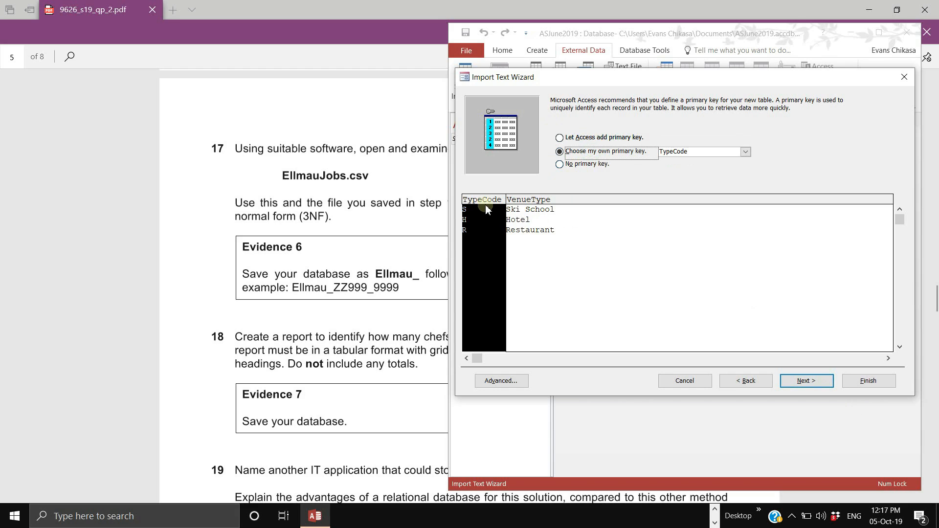
click(821, 381)
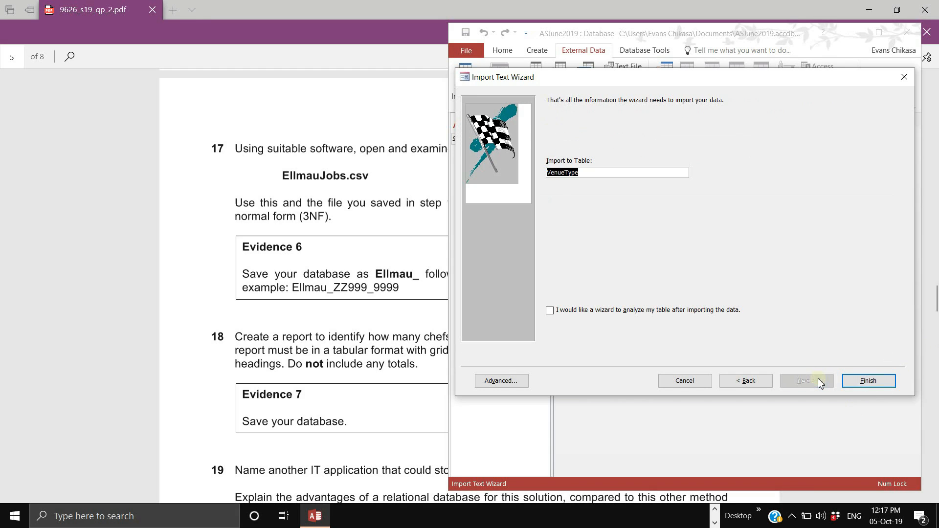
click(885, 381)
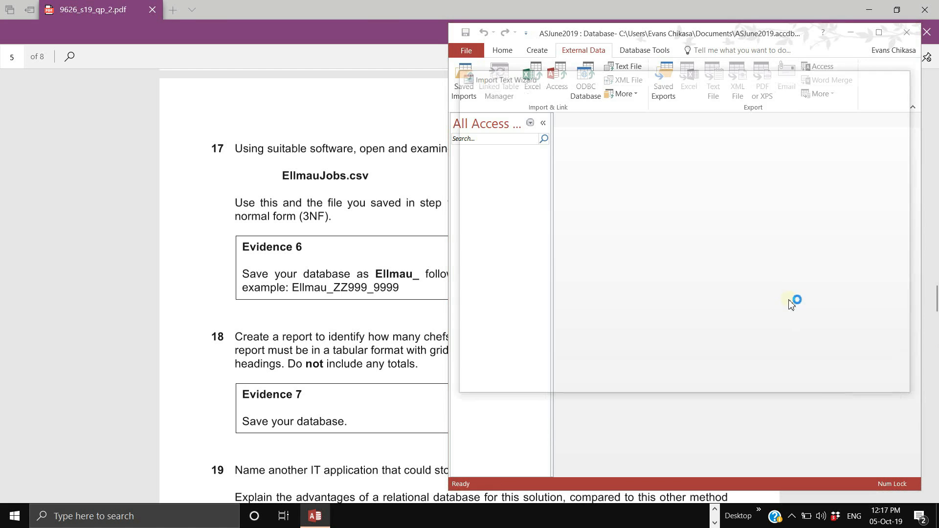
click(819, 471)
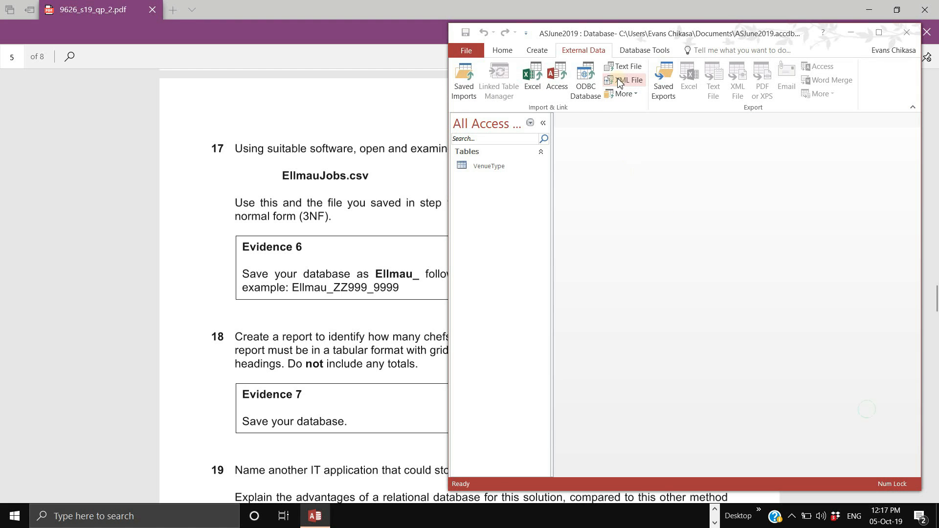
- Choose Venues.csv as the source for a new imported table
click(624, 67)
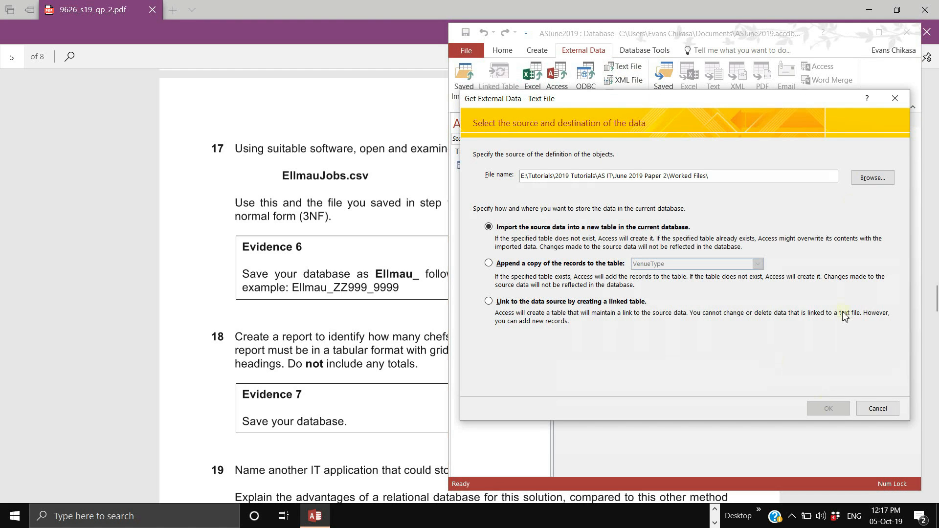
click(867, 180)
click(603, 277)
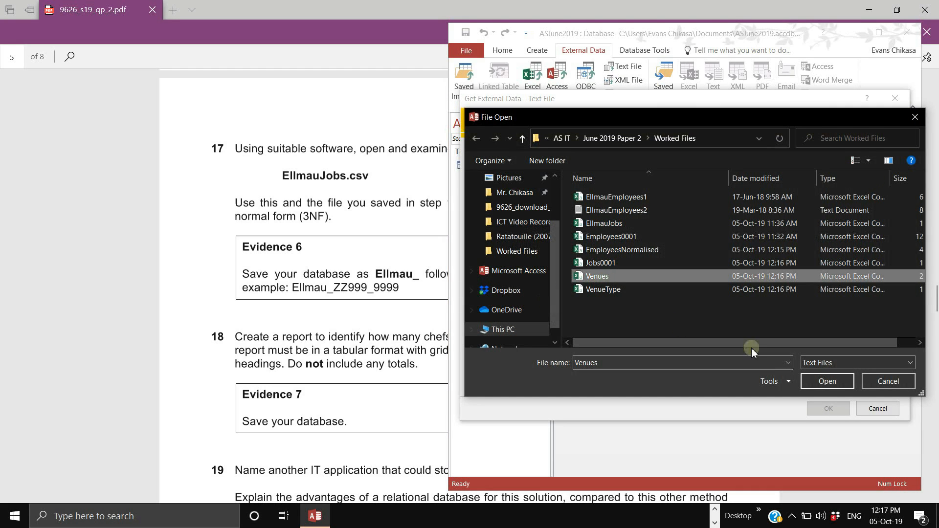
click(828, 381)
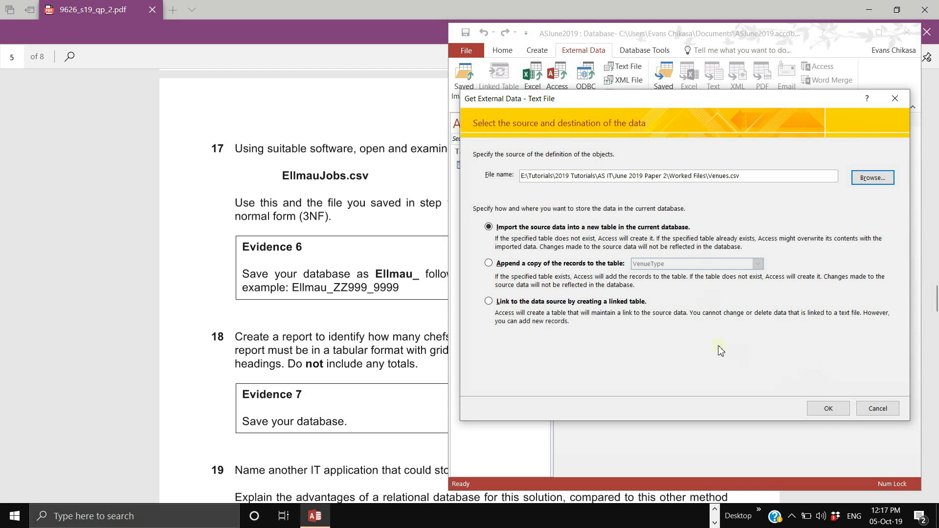
click(828, 409)
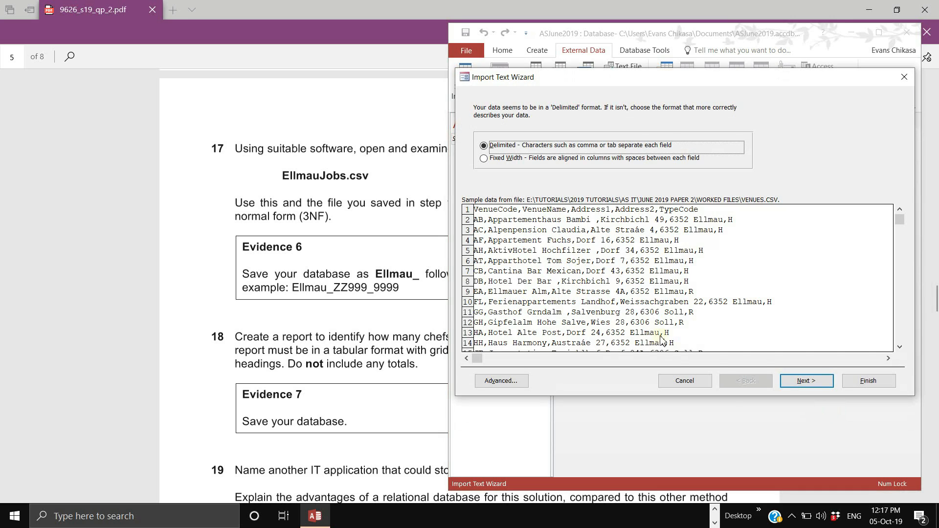
- Use the first row as field names and review the VenueCode, VenueName, Address1, Address2 and TypeCode fields
click(784, 381)
click(506, 171)
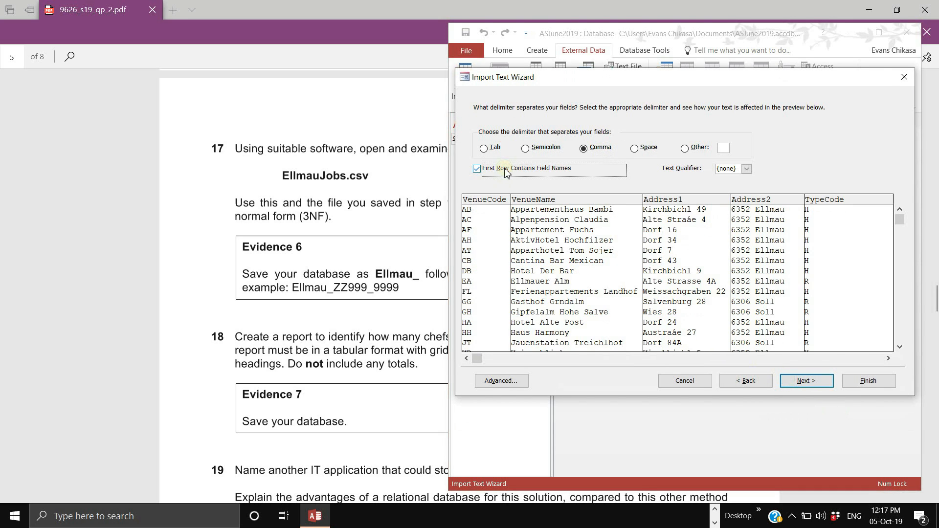
click(481, 246)
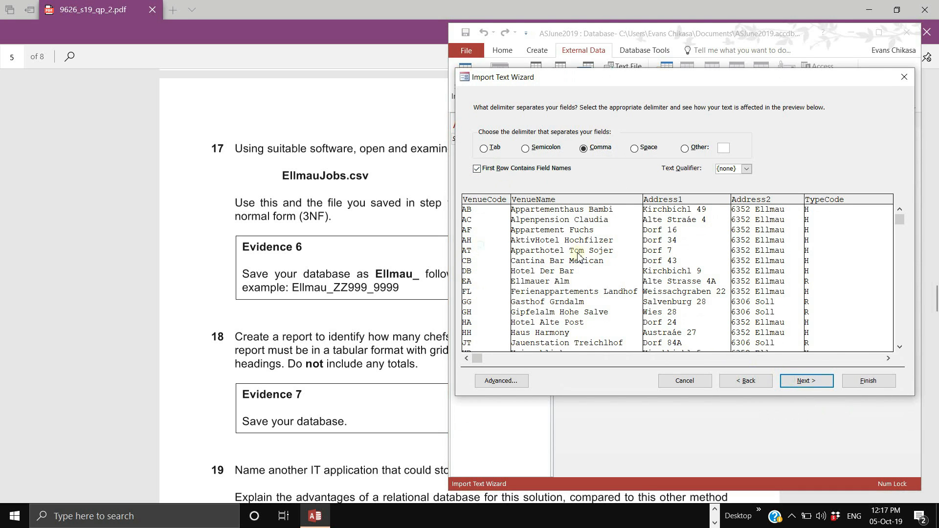
click(815, 380)
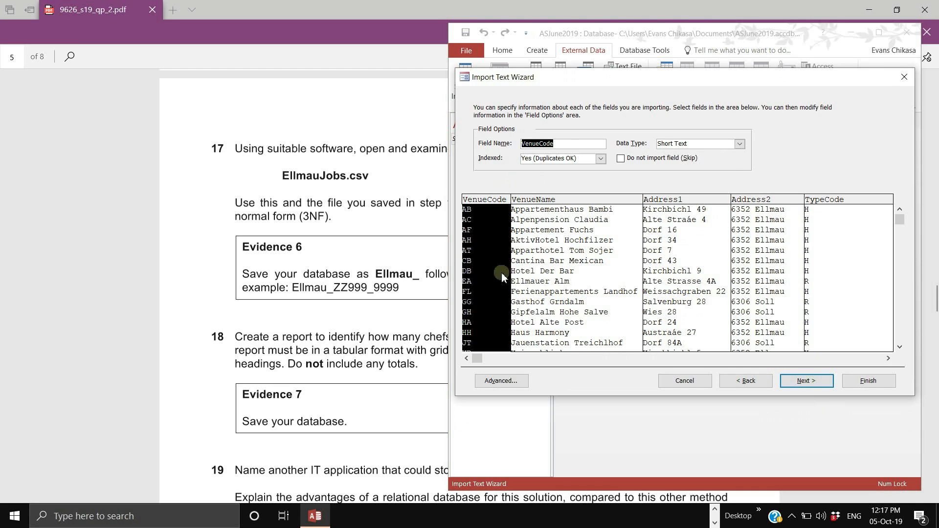
click(534, 268)
click(481, 275)
click(580, 278)
click(670, 270)
click(750, 268)
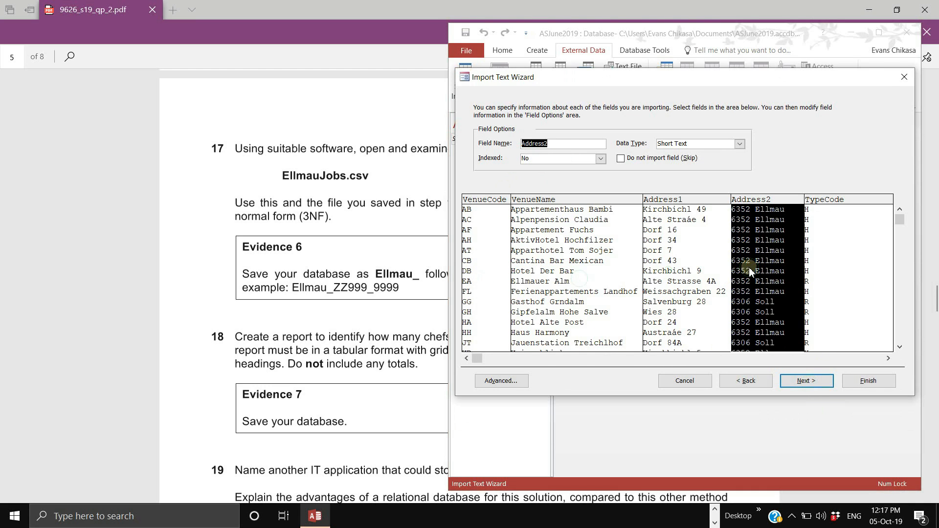
click(818, 272)
click(764, 271)
click(703, 271)
click(563, 283)
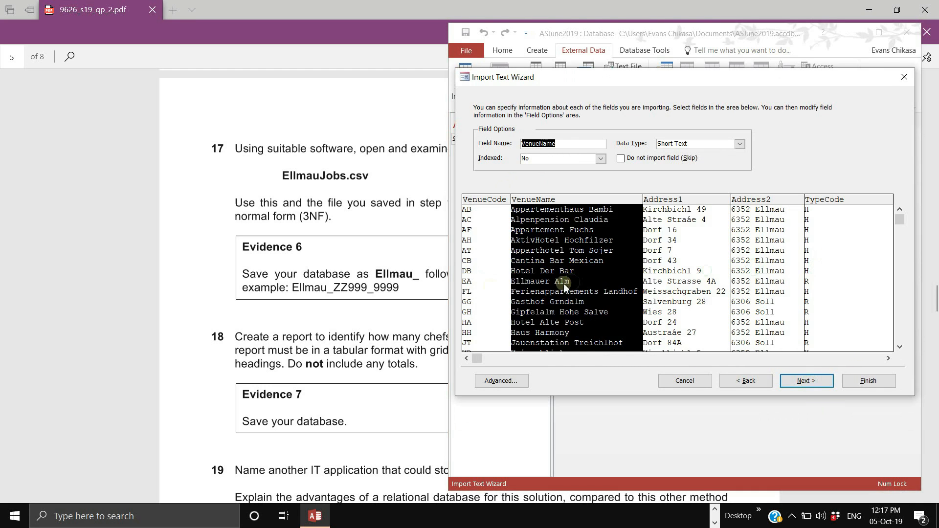
click(504, 293)
- Set VenueCode as primary key and finish the Venues table without saving import steps
click(806, 381)
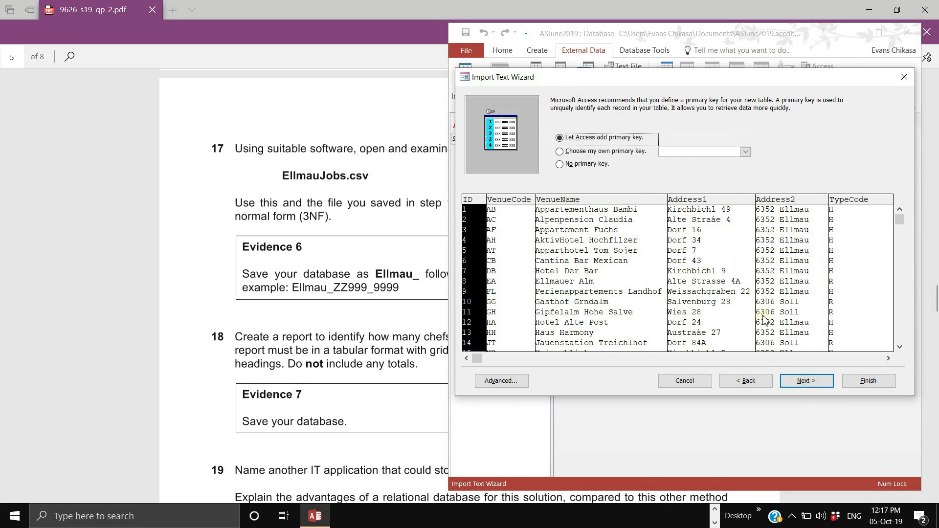
click(628, 153)
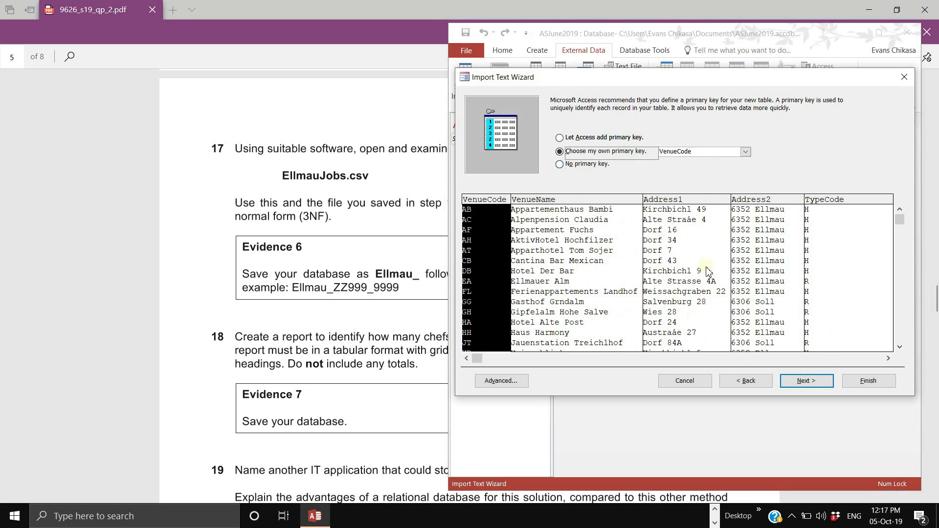
click(806, 381)
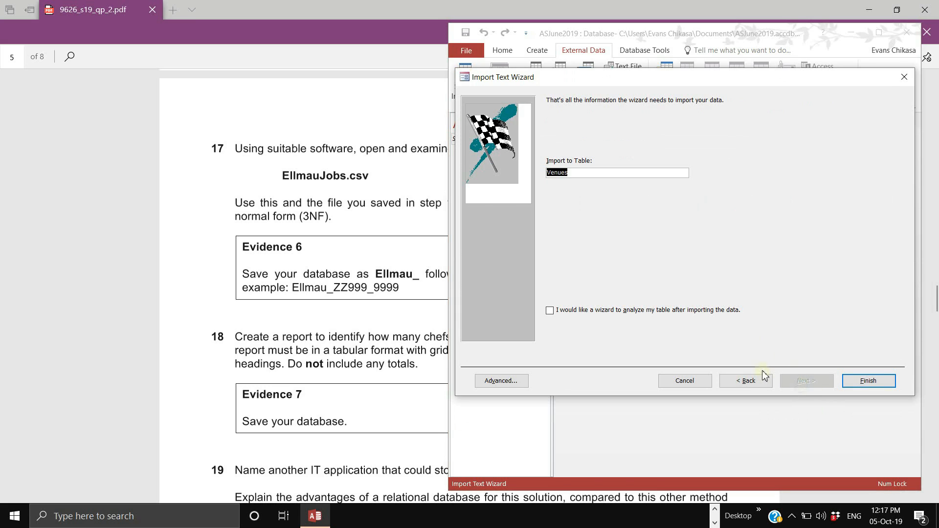
click(869, 384)
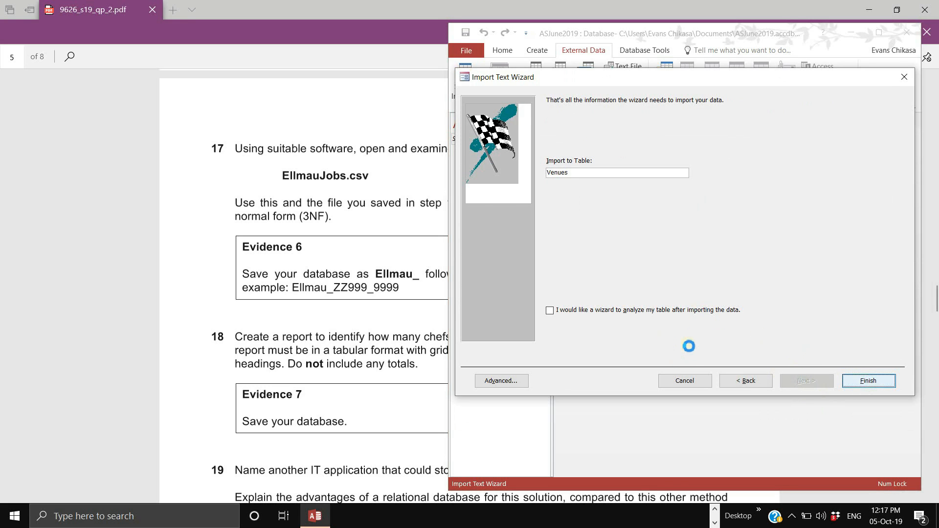
click(867, 415)
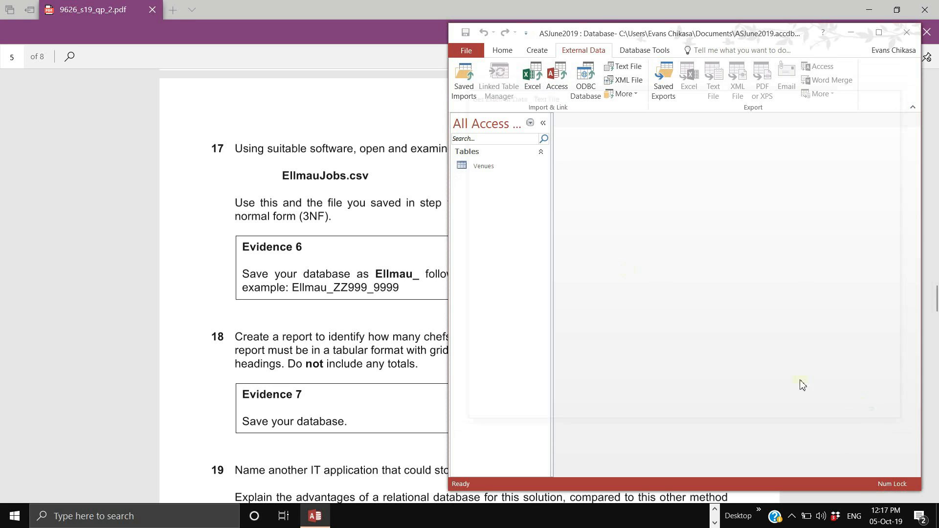
- Pick Jobs0001.csv as a delimited text source for a new table
click(624, 66)
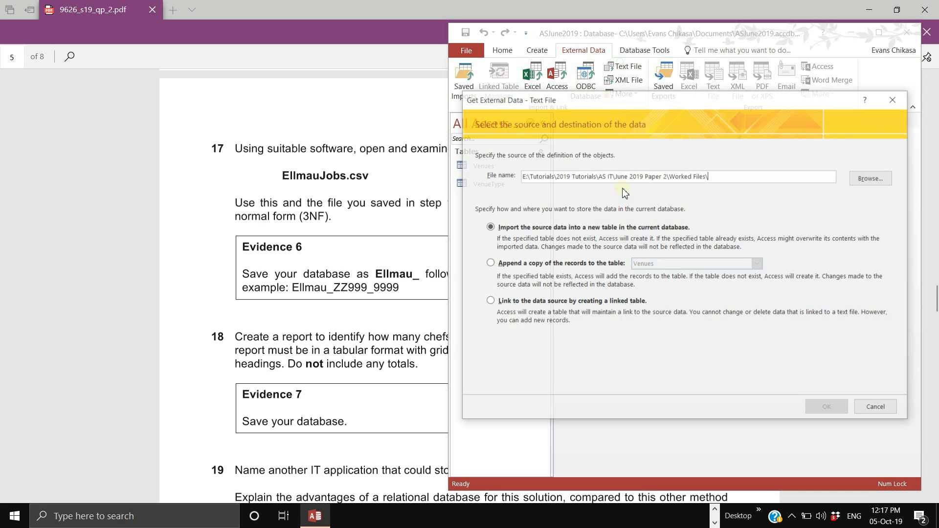
click(873, 178)
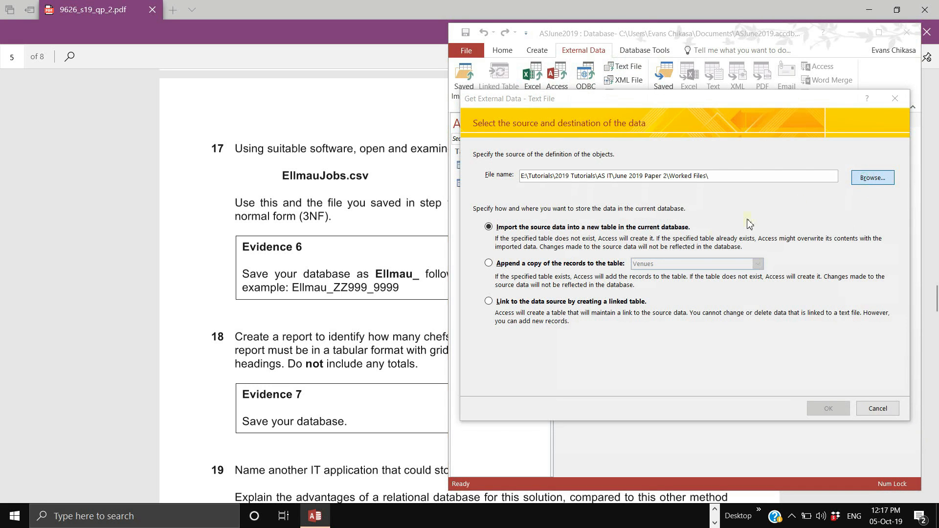
click(615, 264)
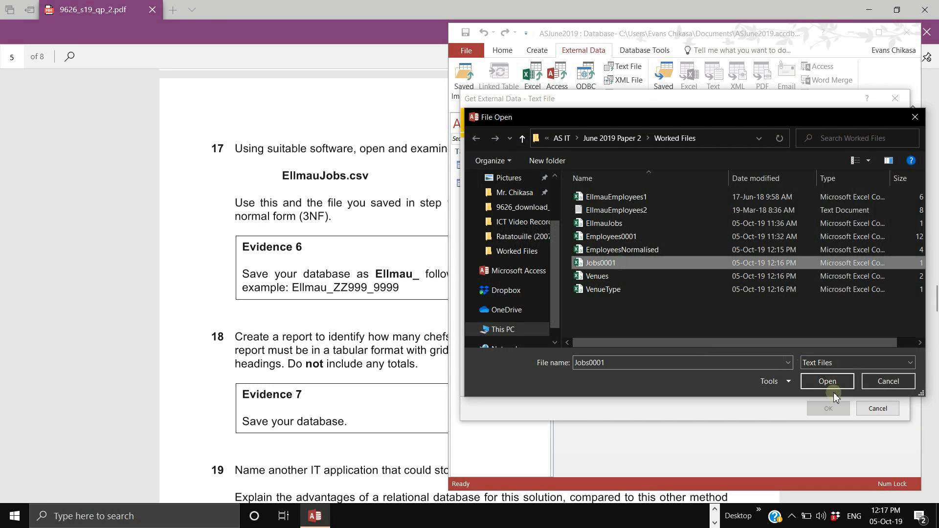
click(824, 380)
click(828, 408)
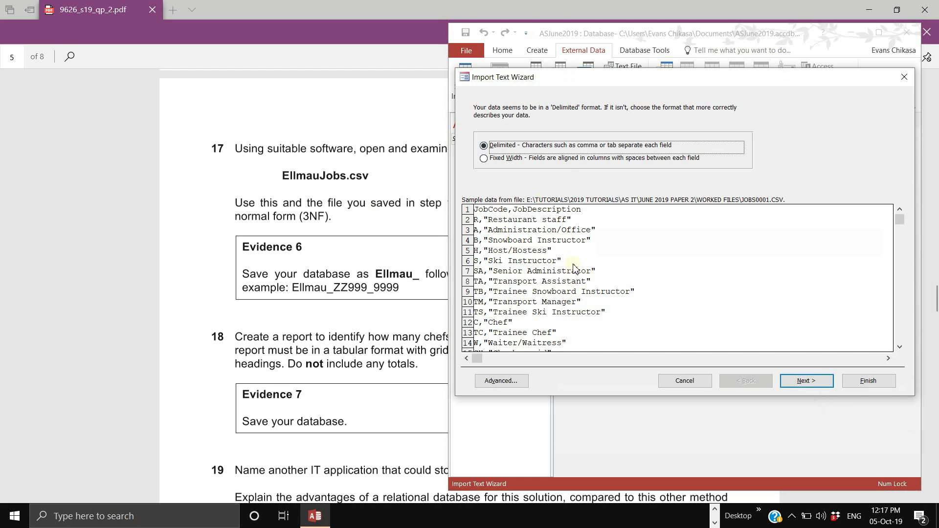
click(802, 382)
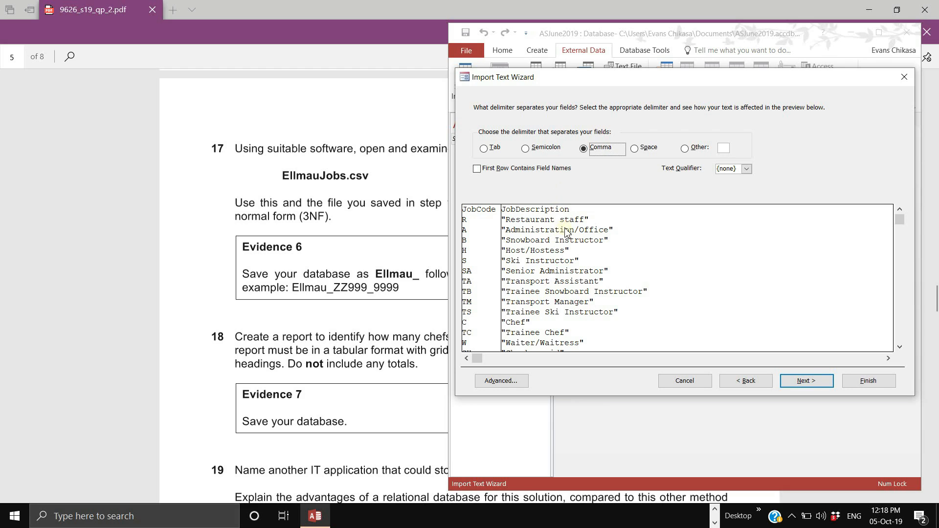
- Use the first row as field names, trying the " text qualifier before reverting to {none}
click(528, 171)
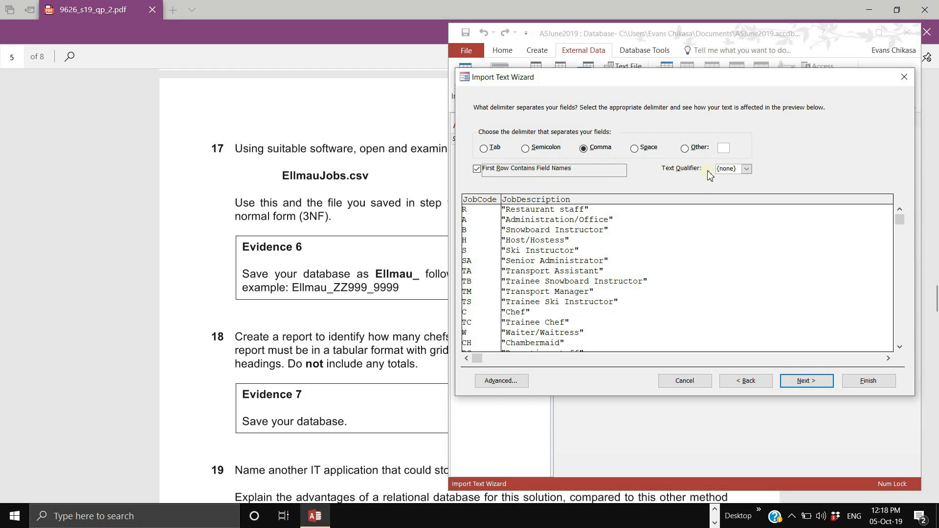
click(747, 171)
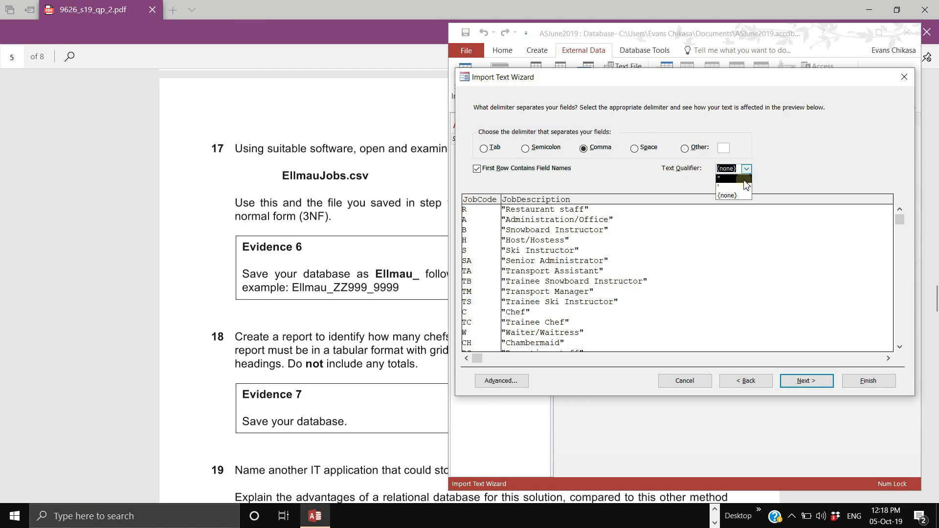
click(744, 179)
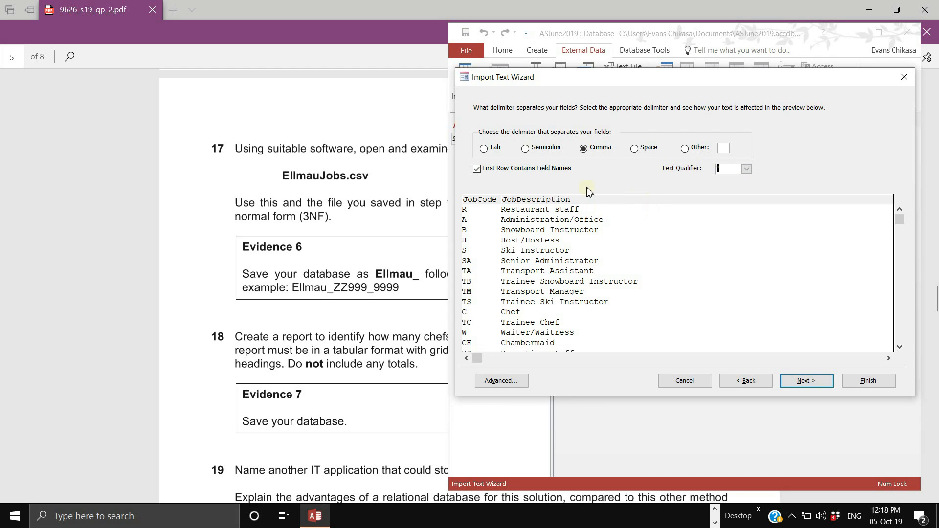
click(746, 169)
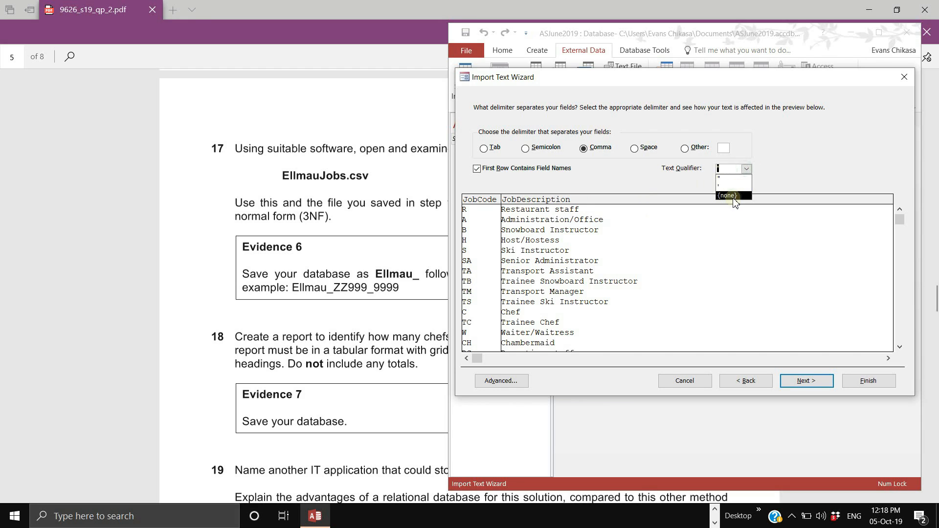
click(724, 203)
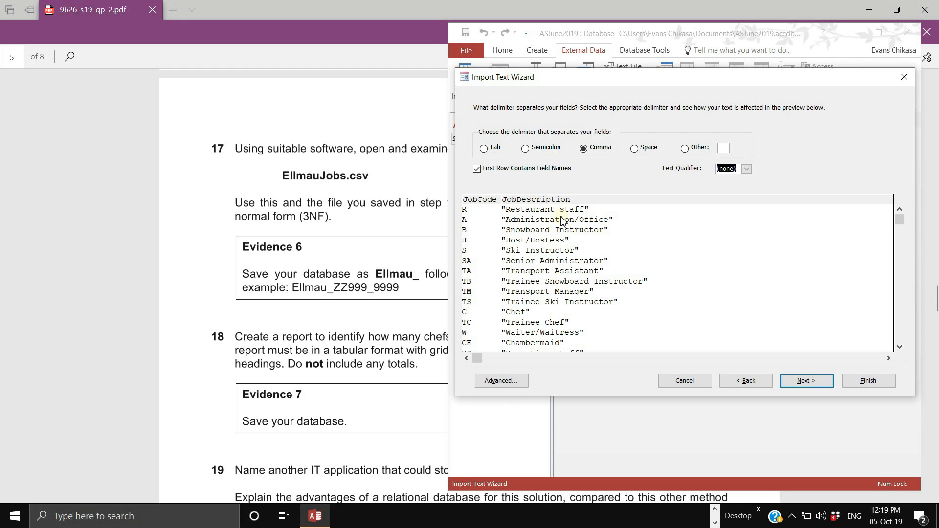
- Set the text qualifier to " after briefly trying {none}
click(747, 169)
click(726, 186)
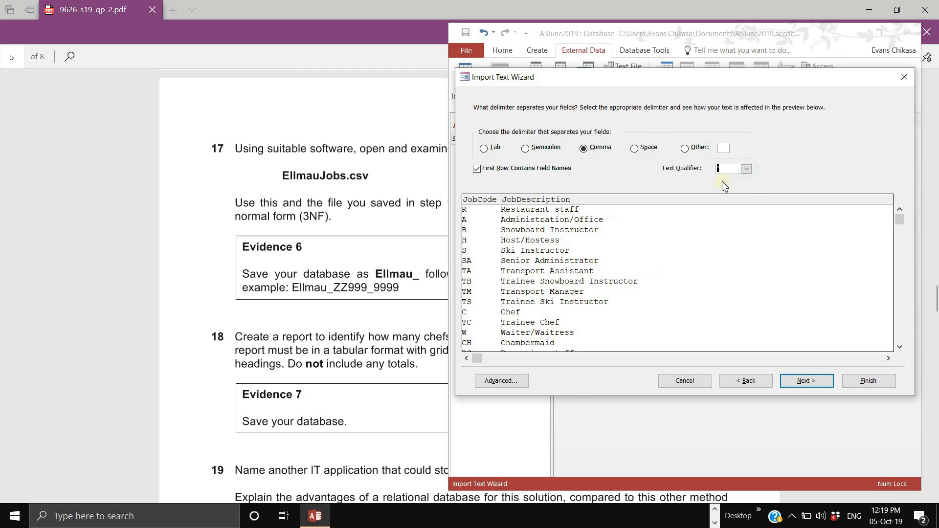
click(747, 169)
click(727, 196)
click(747, 168)
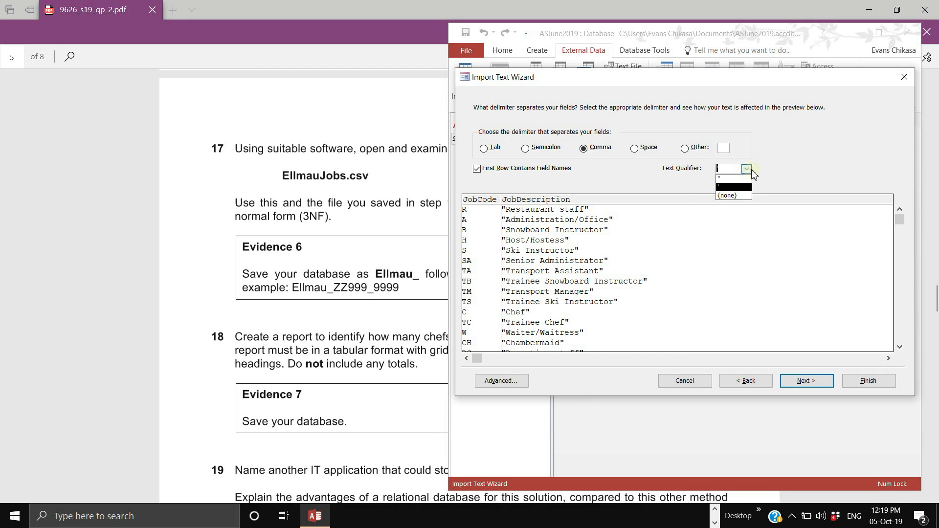
click(726, 186)
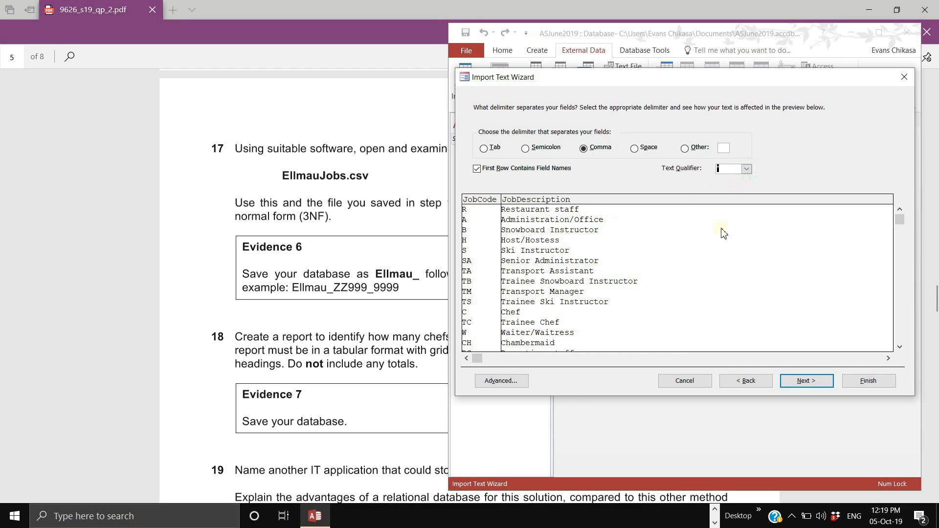
- Make JobCode the primary key, name the table Jobs, and finish without saving import steps
click(806, 382)
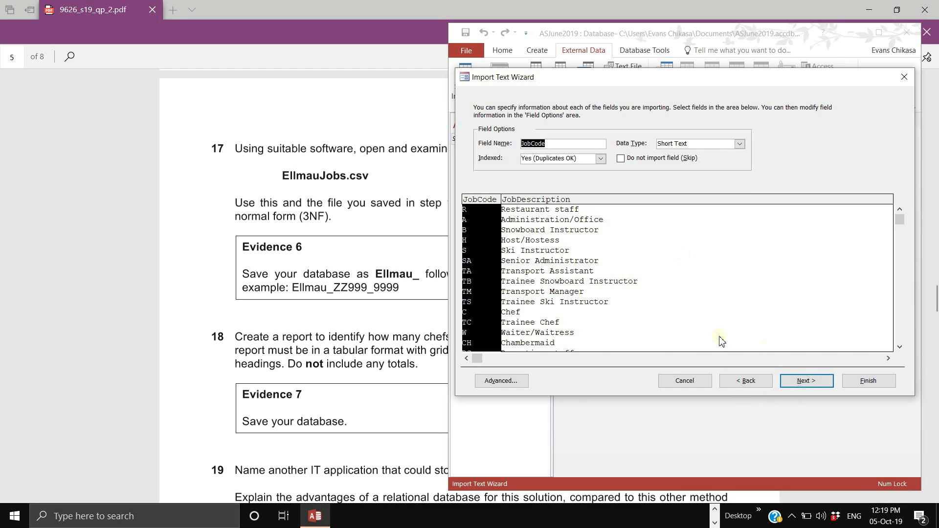
click(805, 384)
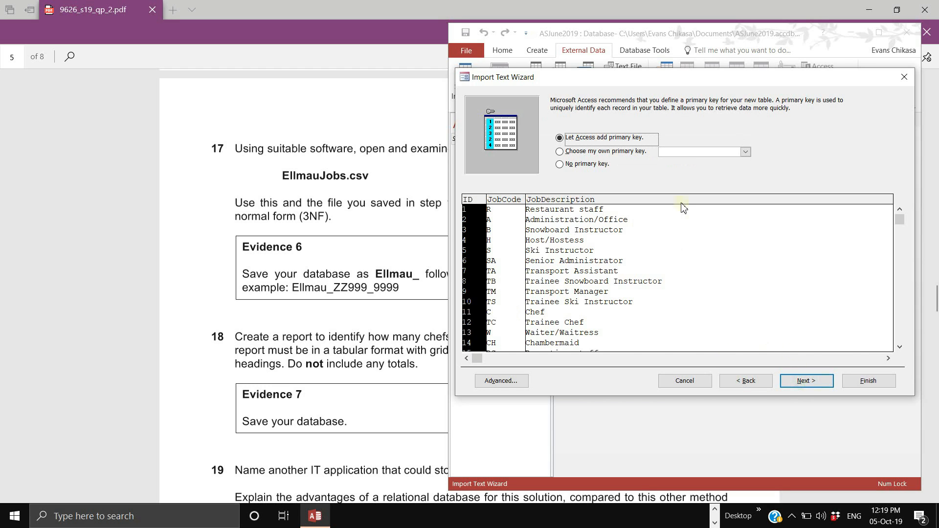
click(621, 152)
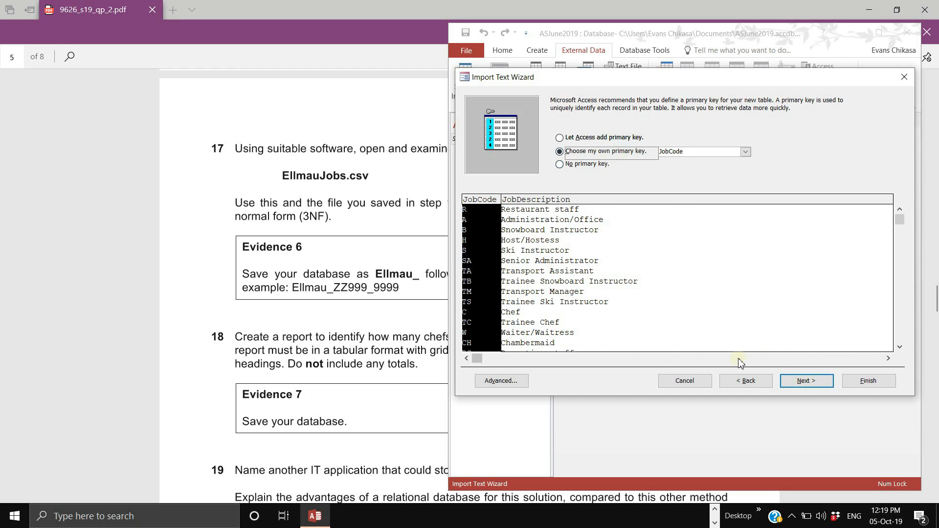
click(807, 380)
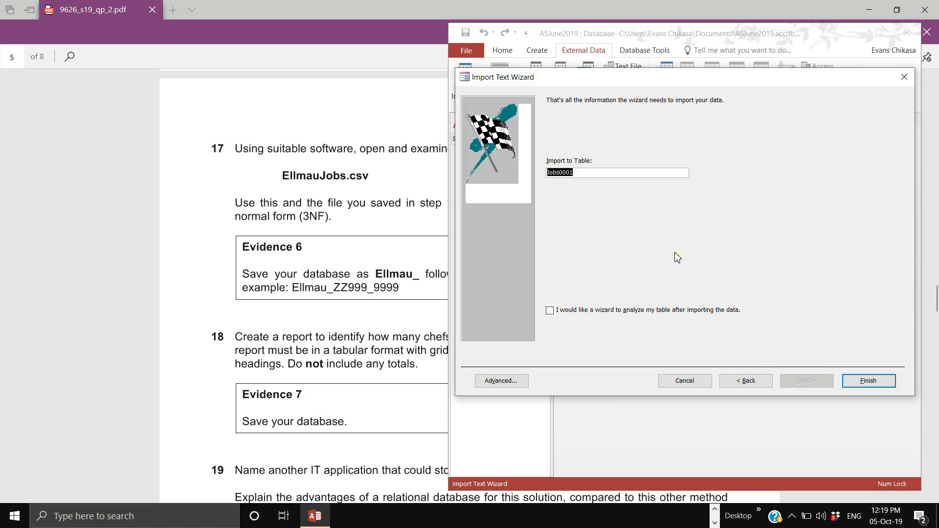
click(609, 172)
click(865, 381)
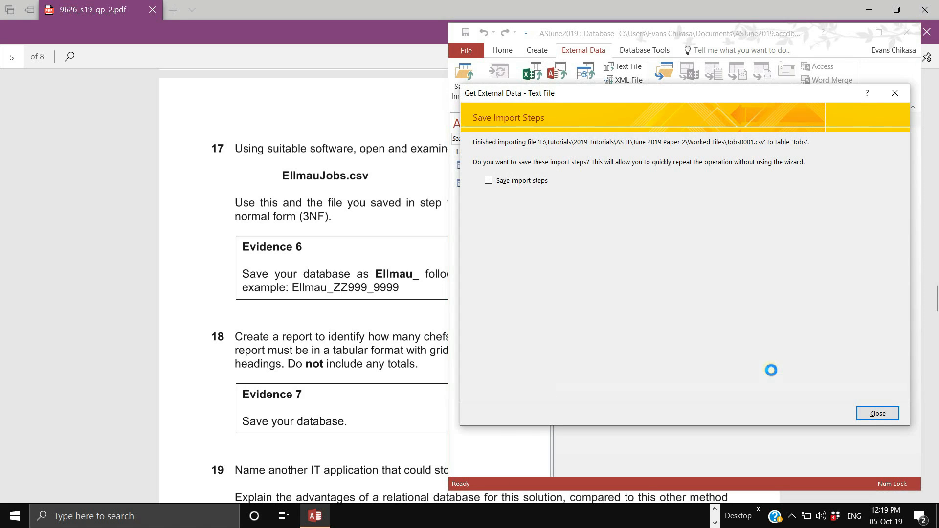
click(878, 425)
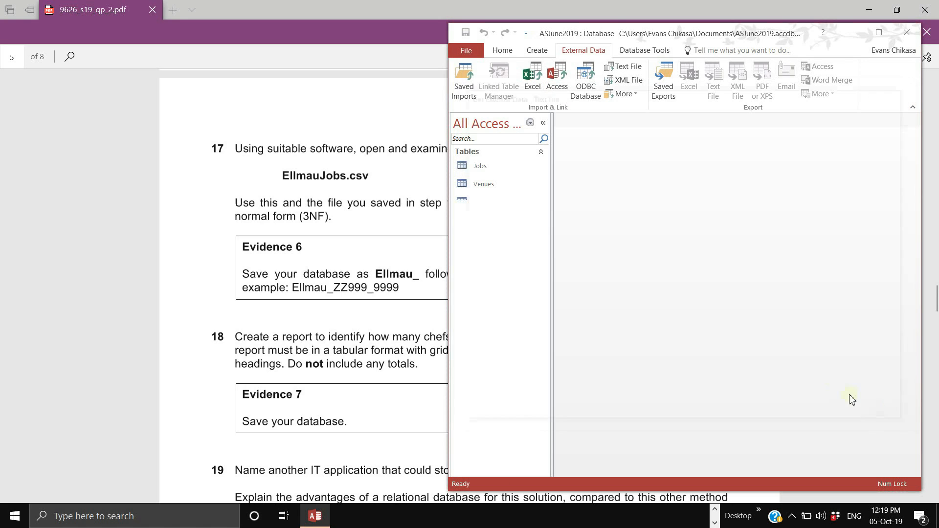
- Choose EmployeesNormalised.csv as a text file to import into a new table
click(625, 66)
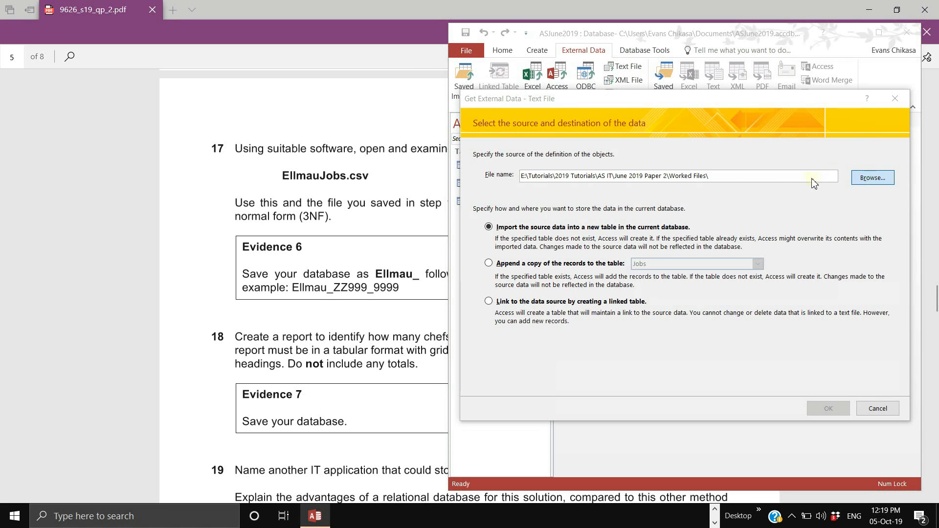
click(866, 180)
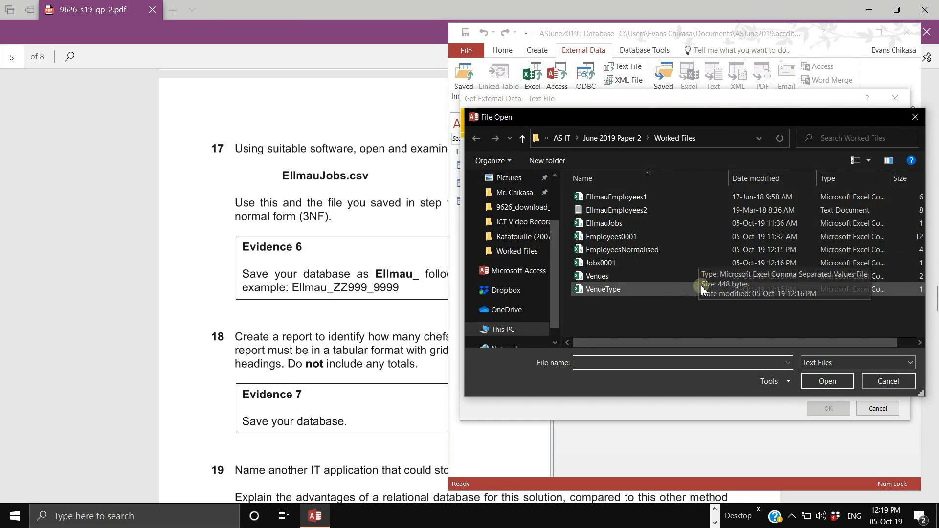
click(659, 250)
click(824, 381)
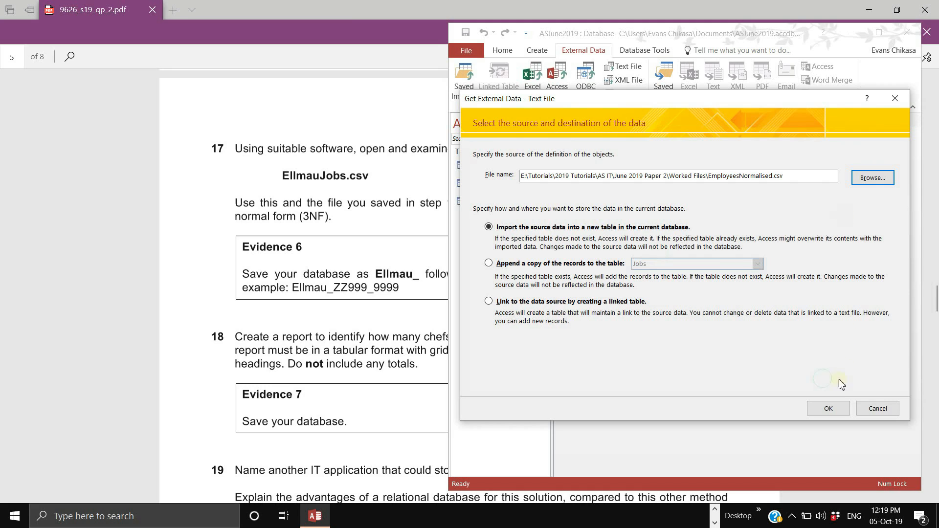
click(828, 408)
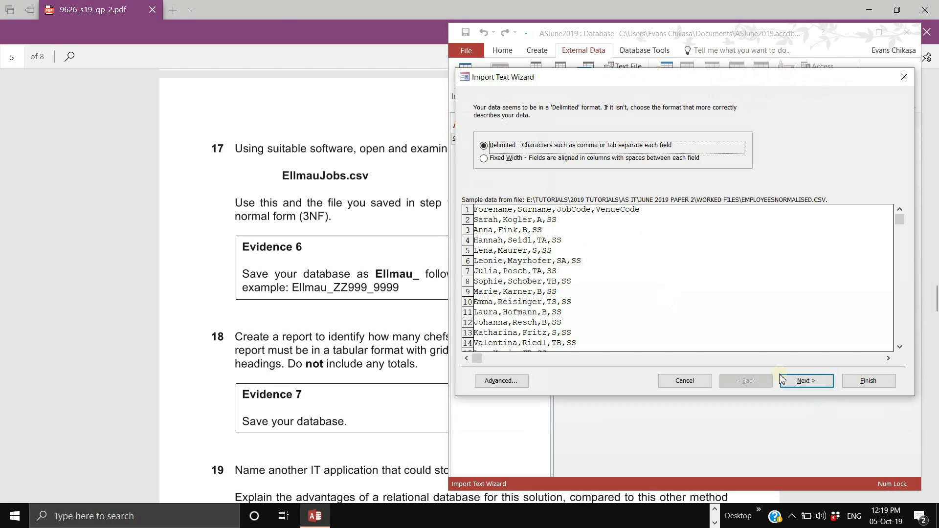
- Use the first row as field names and review the Surname, JobCode and VenueCode fields
click(803, 381)
click(477, 168)
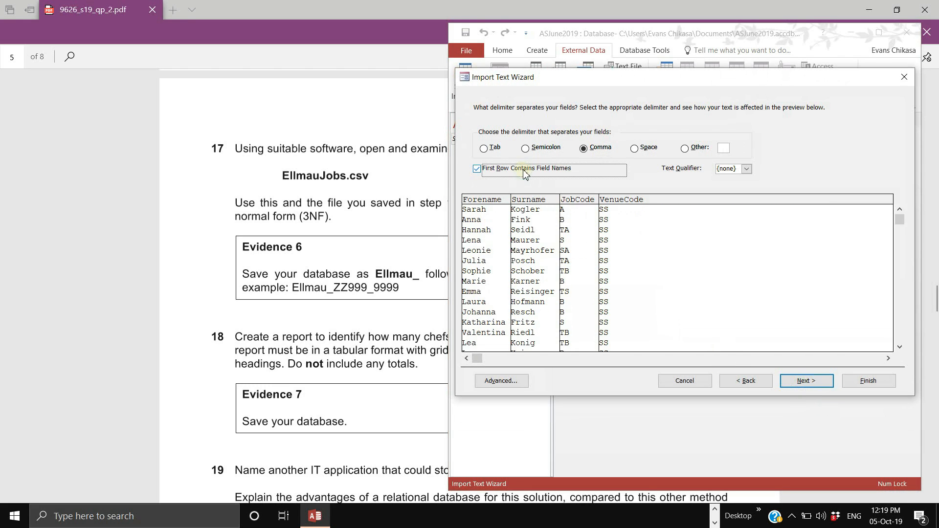
click(805, 378)
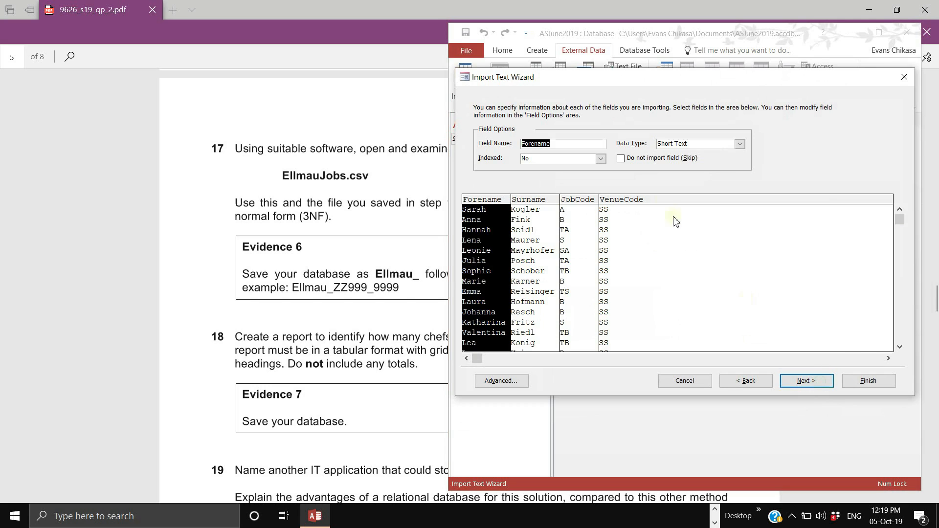
click(543, 252)
click(570, 255)
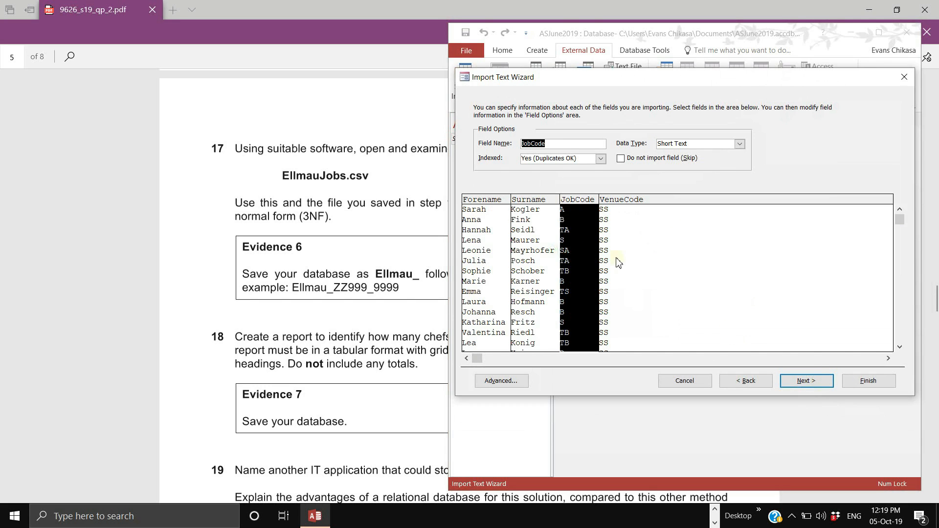
click(617, 259)
click(787, 383)
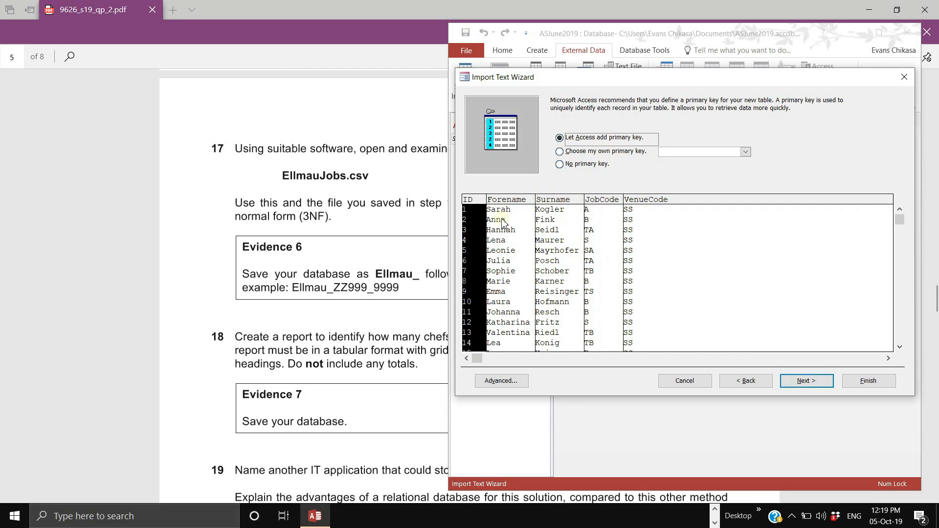
- Let Access add a primary key, name the table Employees, and finish without saving import steps
click(480, 215)
click(482, 223)
click(807, 380)
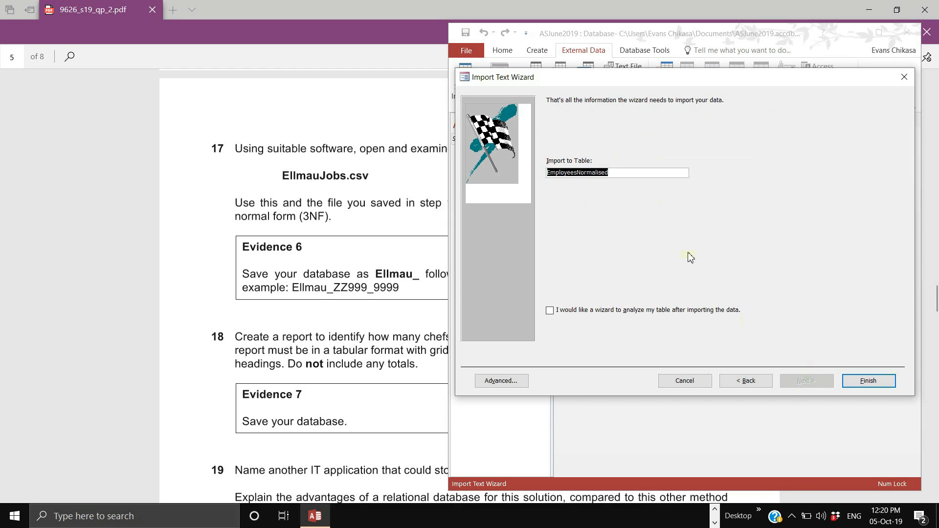
click(625, 172)
double_click(623, 173)
click(622, 170)
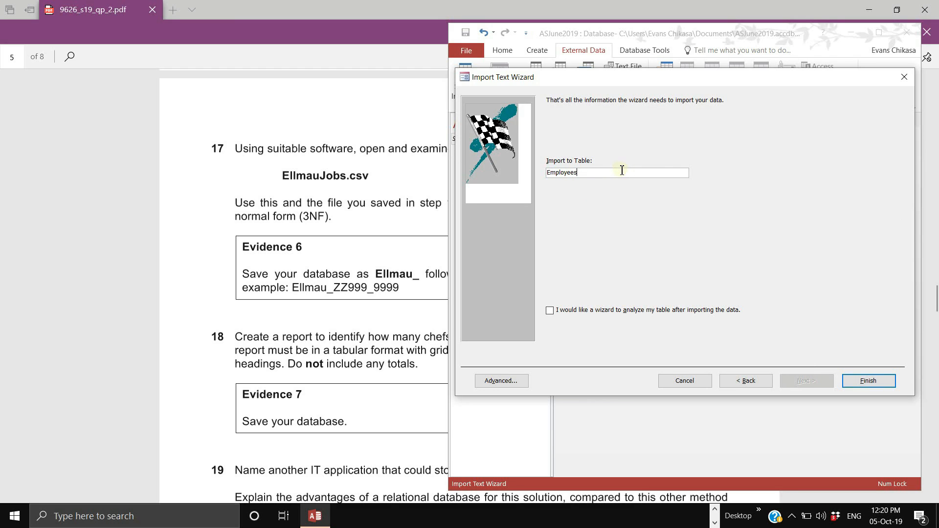
click(859, 380)
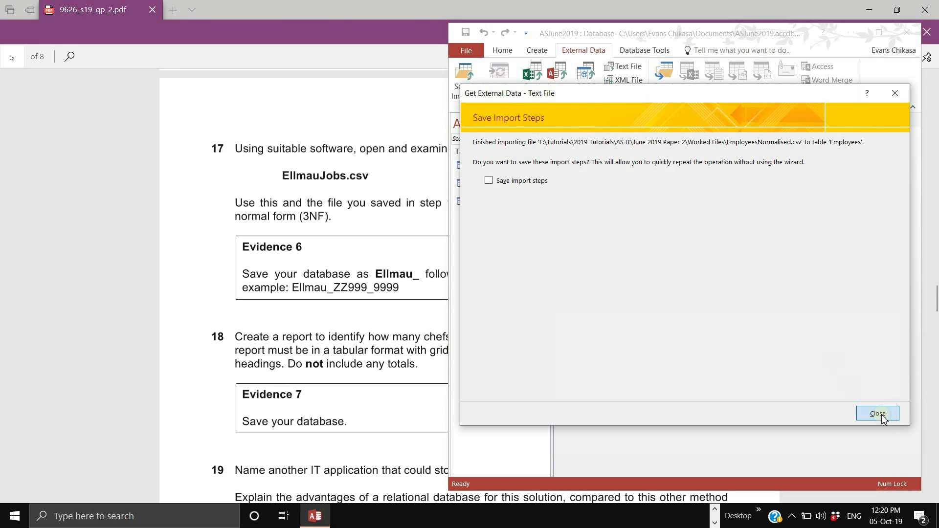
click(879, 414)
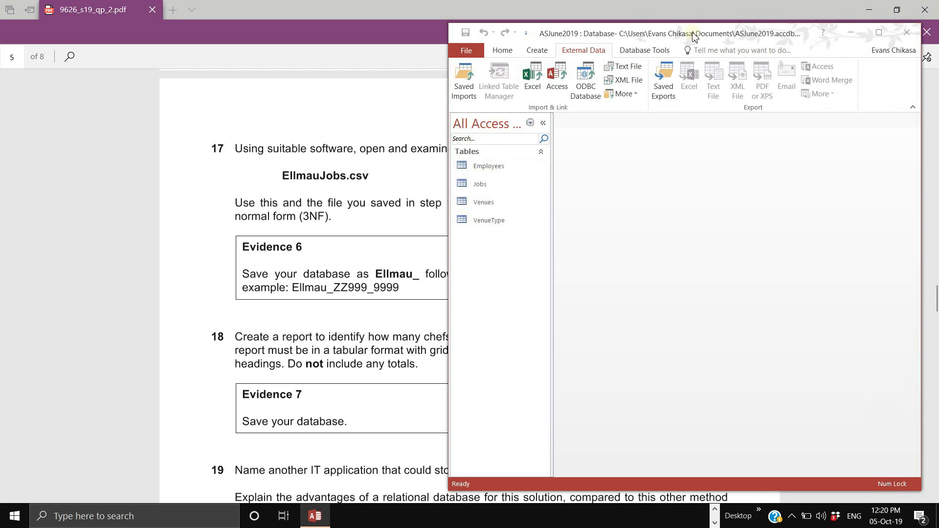
- Open the Relationships view with all four tables added
double_click(694, 36)
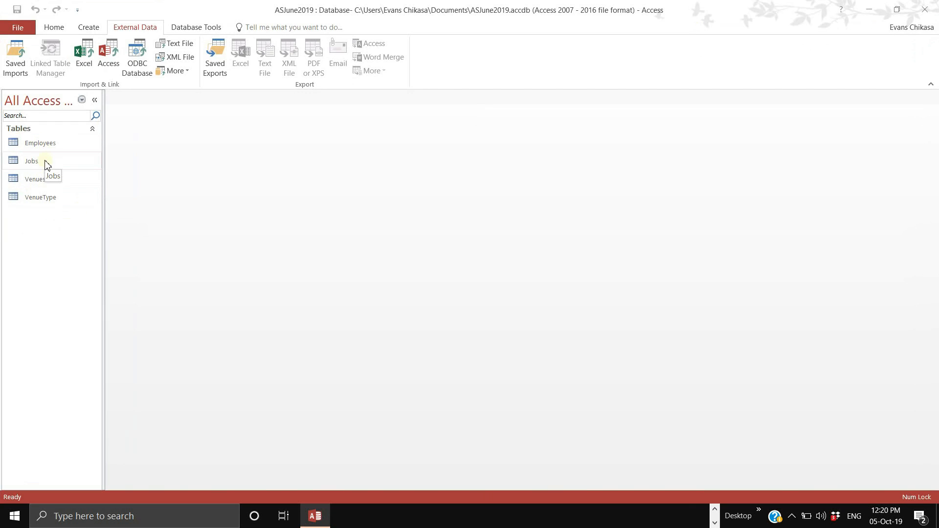
click(186, 29)
click(138, 59)
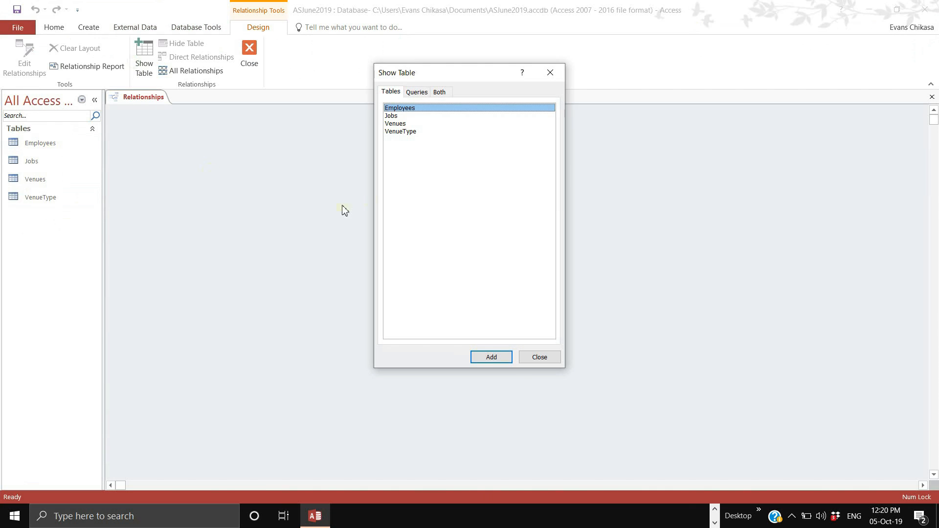
drag(401, 131, 399, 108)
click(494, 358)
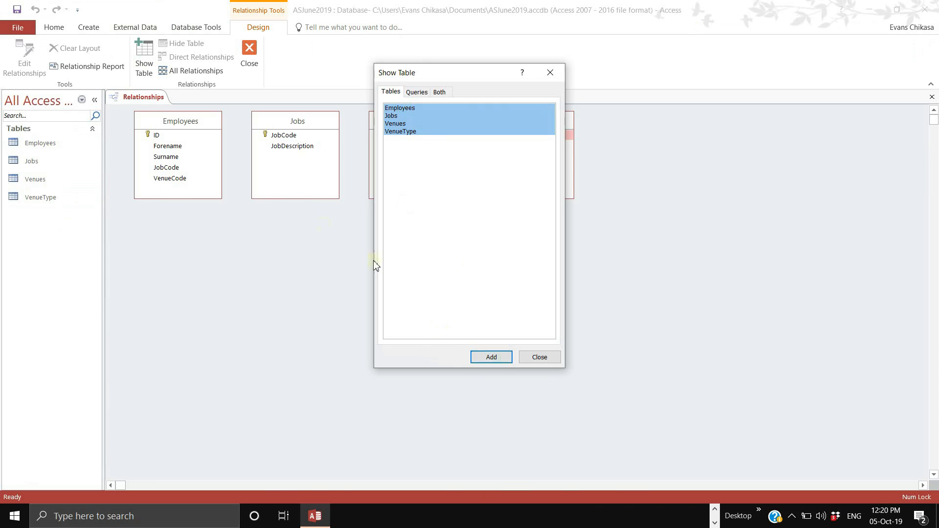
click(539, 357)
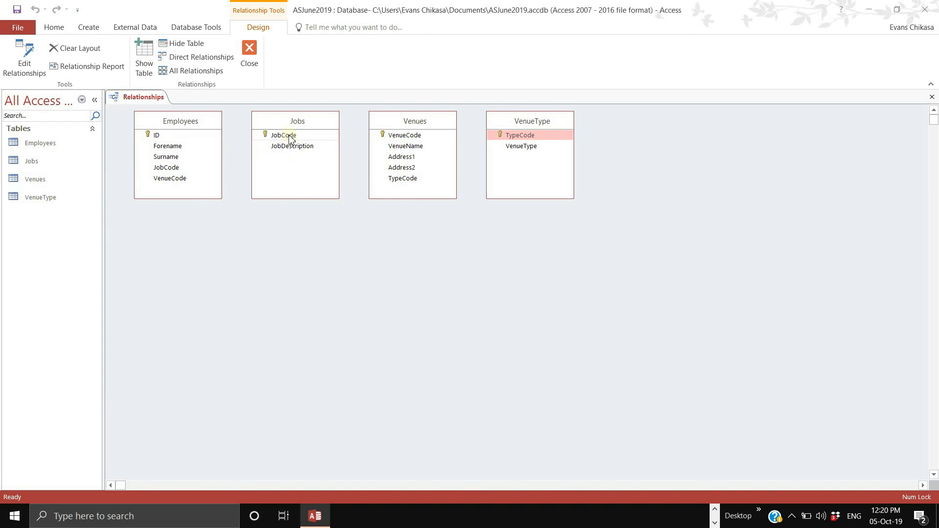
- Link Jobs to Employees on JobCode with referential integrity enforced
drag(291, 139, 179, 168)
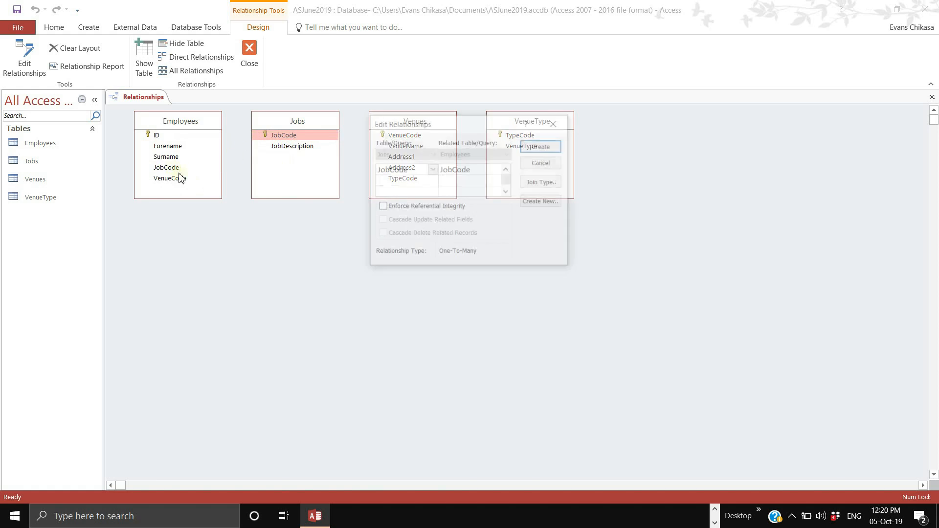
click(432, 211)
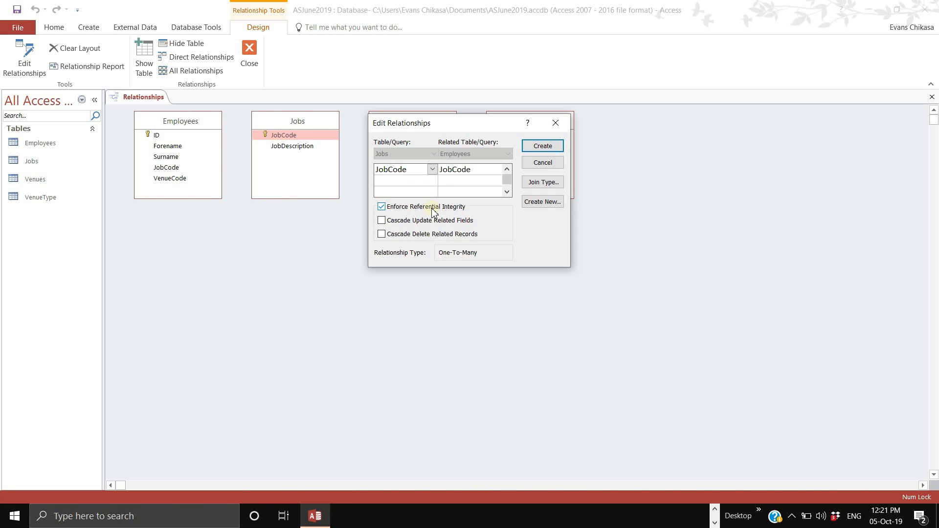
click(542, 146)
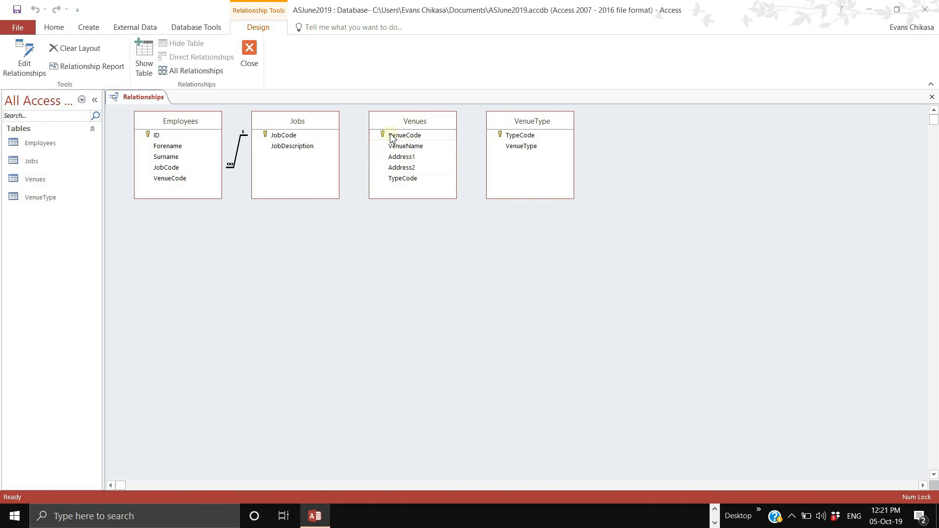
- Link Venues to Employees on VenueCode and spread the tables apart
drag(391, 138, 188, 181)
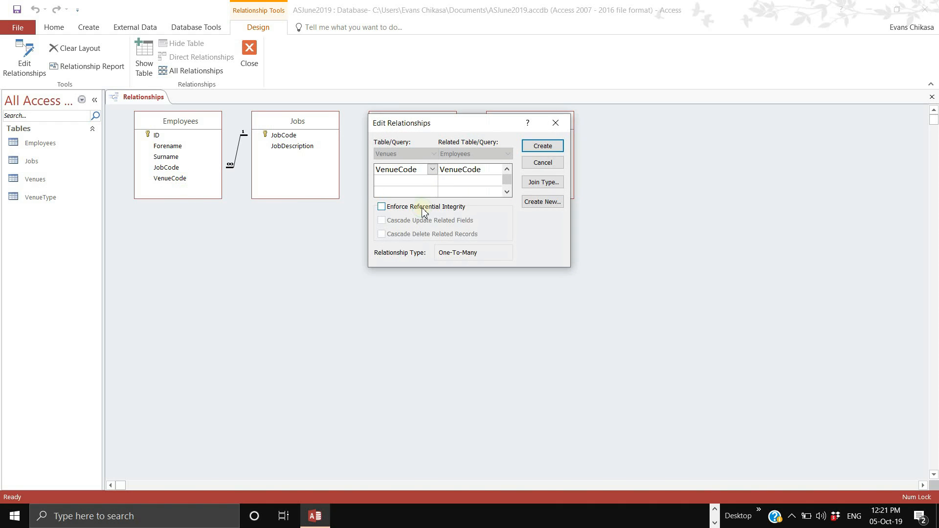
click(526, 147)
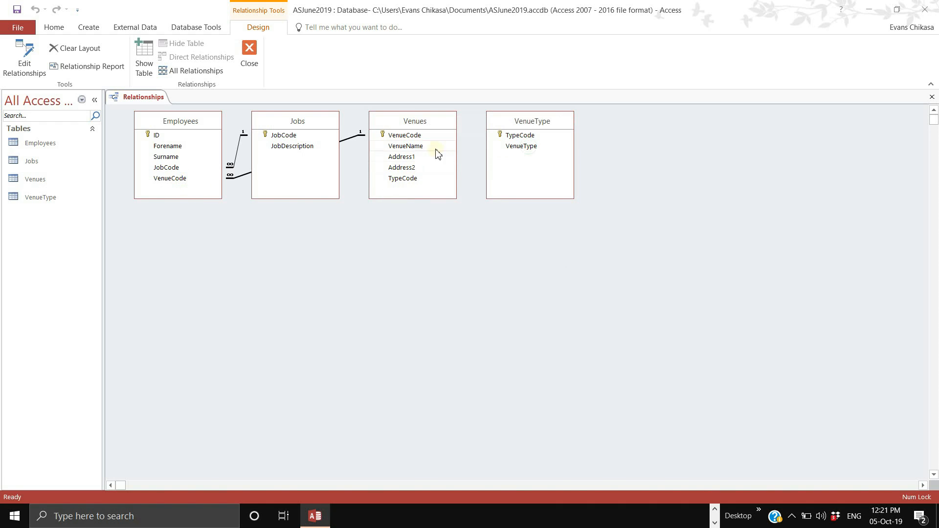
drag(423, 124, 367, 300)
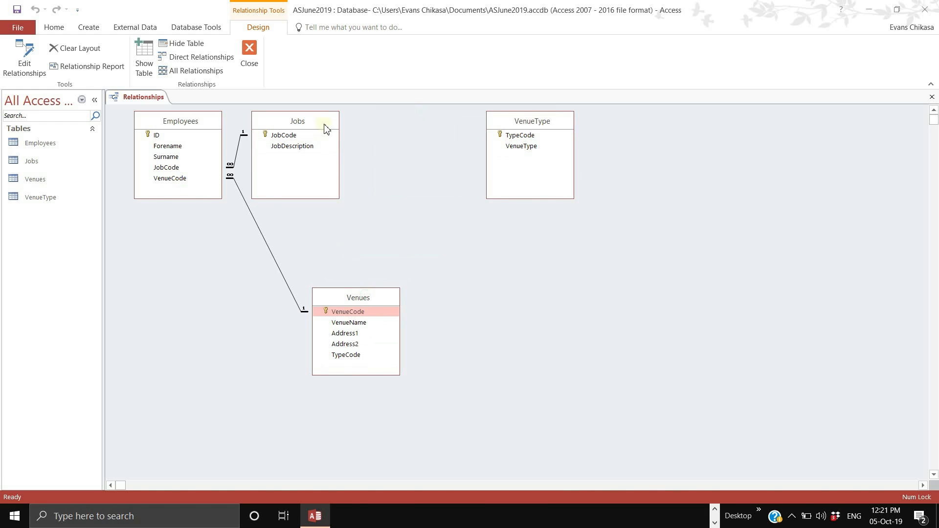
drag(326, 129, 428, 125)
drag(206, 126, 233, 182)
drag(375, 297, 409, 312)
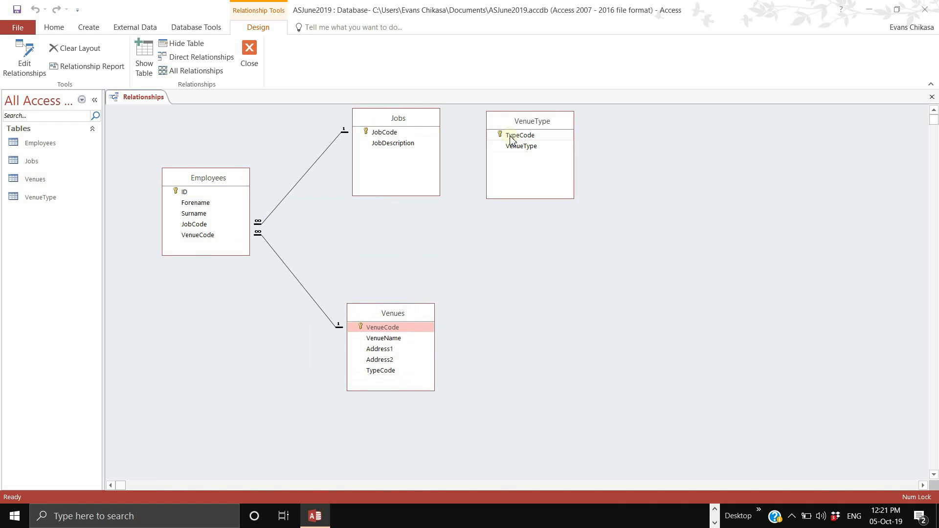
- Link VenueType to Venues on TypeCode with referential integrity enforced
drag(511, 138, 389, 381)
click(426, 207)
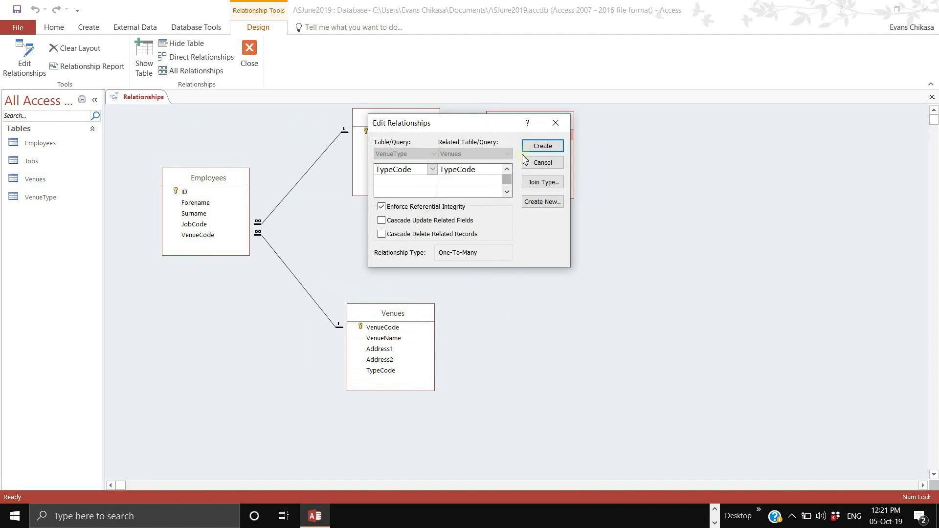
click(540, 146)
- Arrange VenueType, Venues, Employees and Jobs in a single row
drag(522, 121, 631, 254)
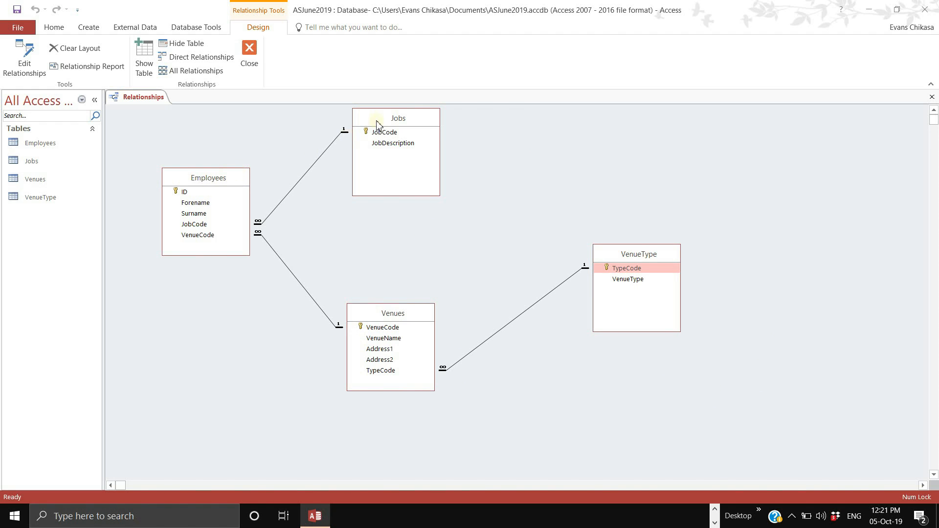
drag(377, 125, 568, 156)
drag(211, 181, 472, 150)
drag(415, 318, 367, 148)
drag(656, 255, 217, 145)
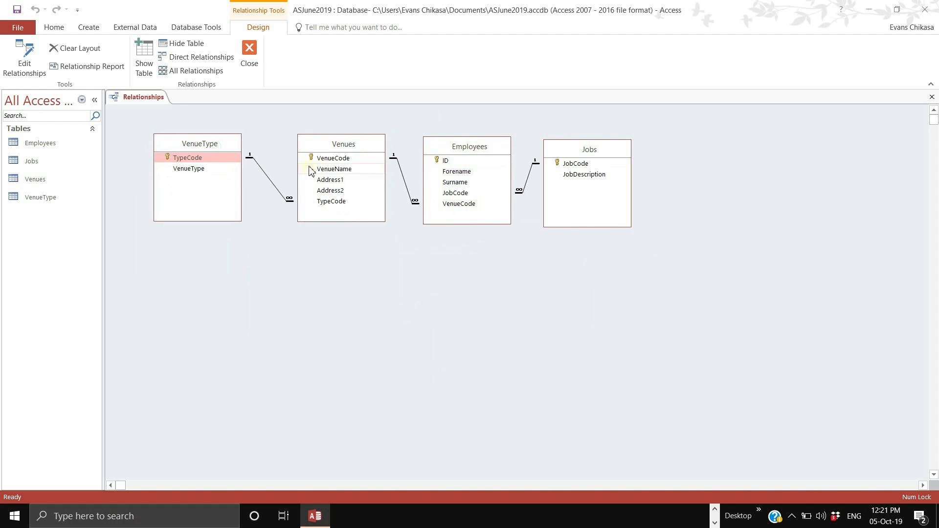
drag(366, 142, 359, 144)
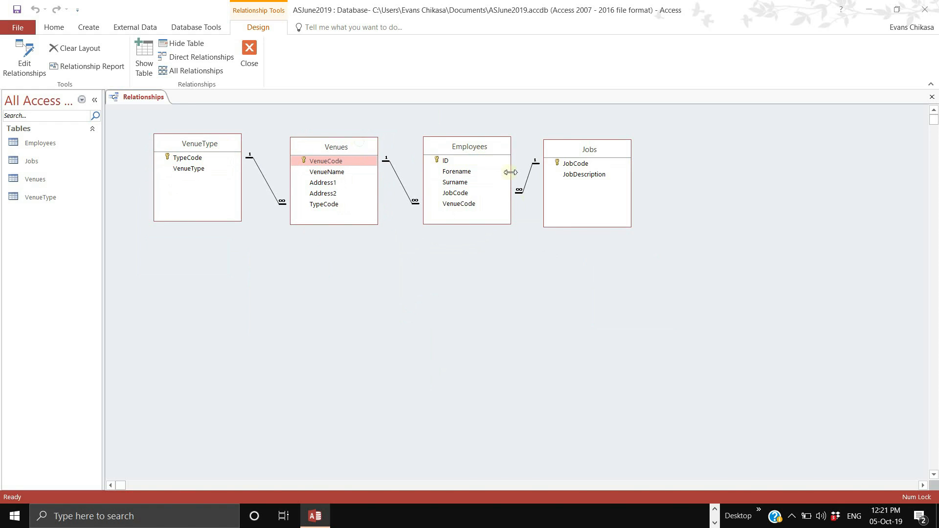
drag(594, 151, 597, 151)
drag(608, 145, 613, 150)
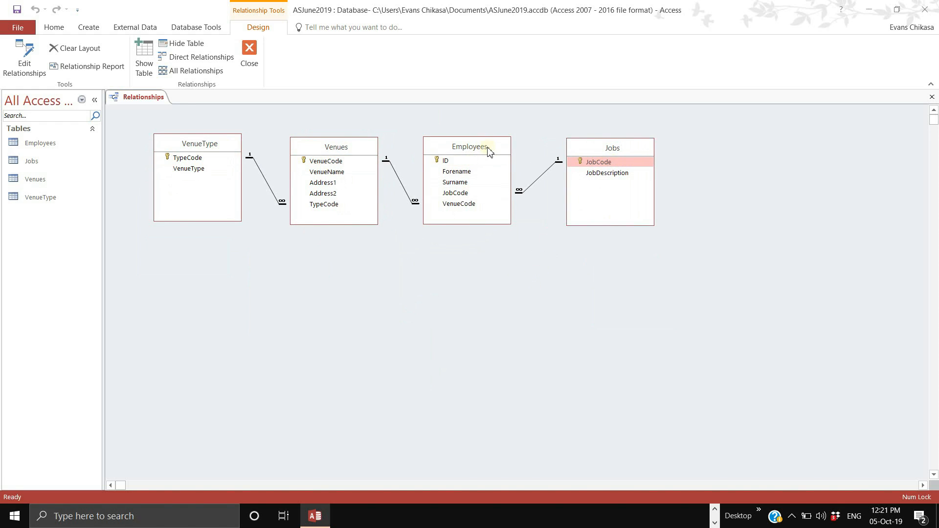
- Review the exam question PDF in Edge
click(715, 509)
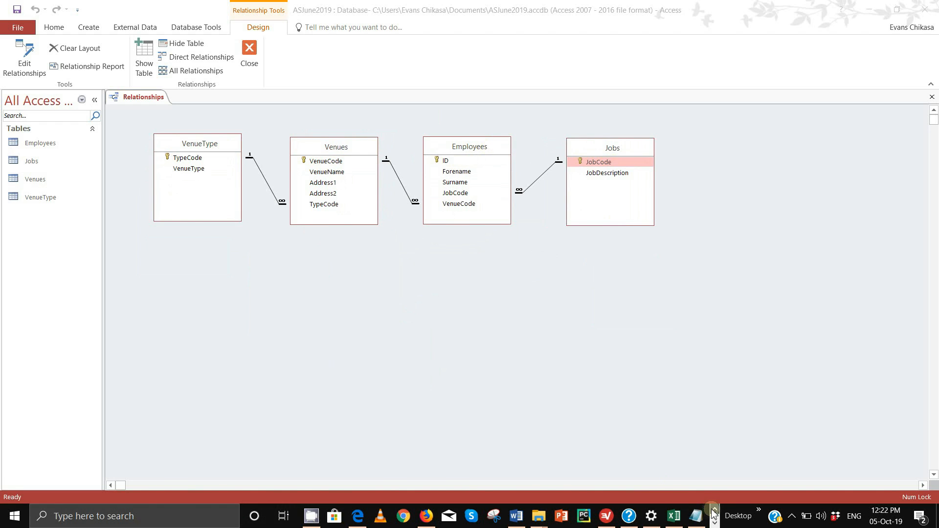
mouse_move(357, 516)
click(353, 416)
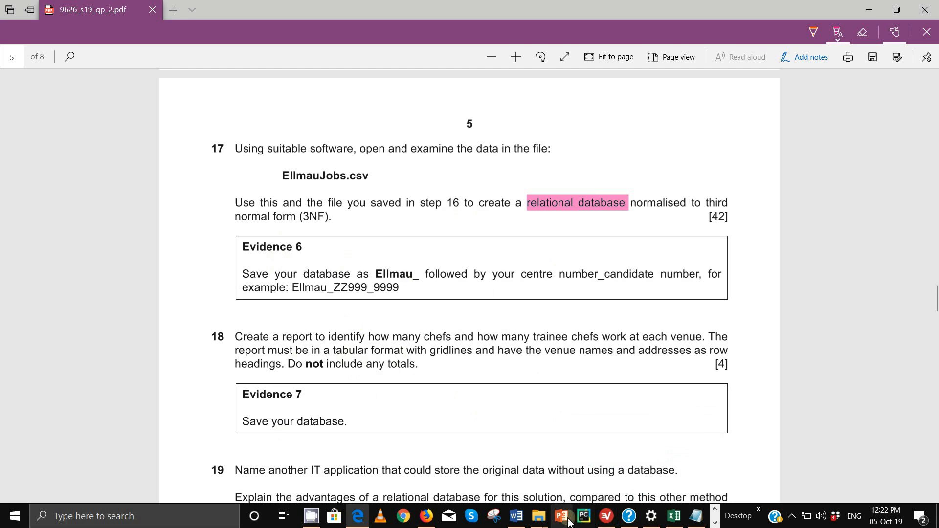
- Copy a Lightshot capture of the Access relationships diagram and switch to Evidence0001
mouse_move(674, 516)
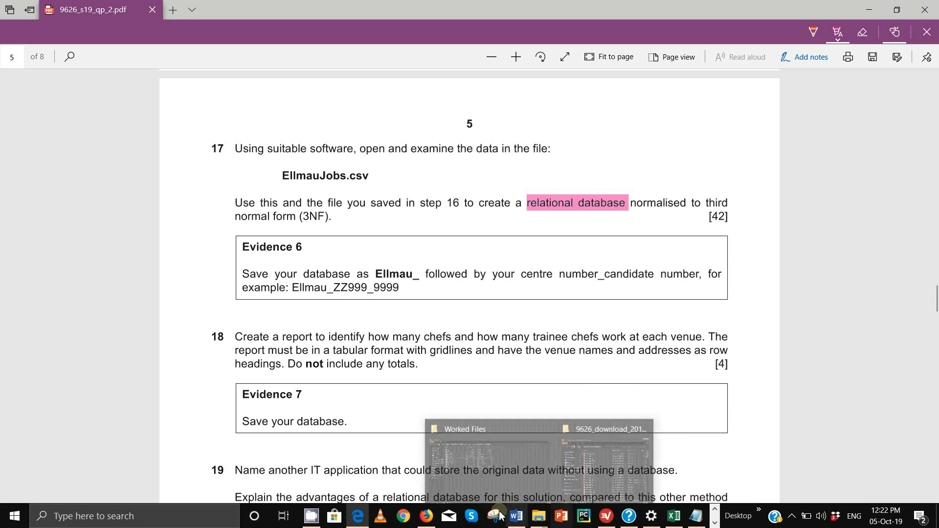
mouse_move(618, 520)
click(715, 523)
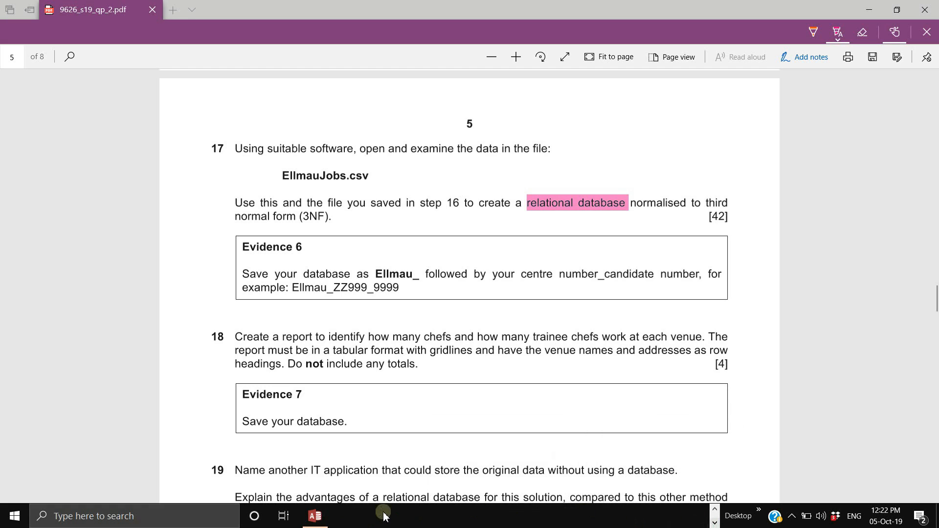
click(317, 520)
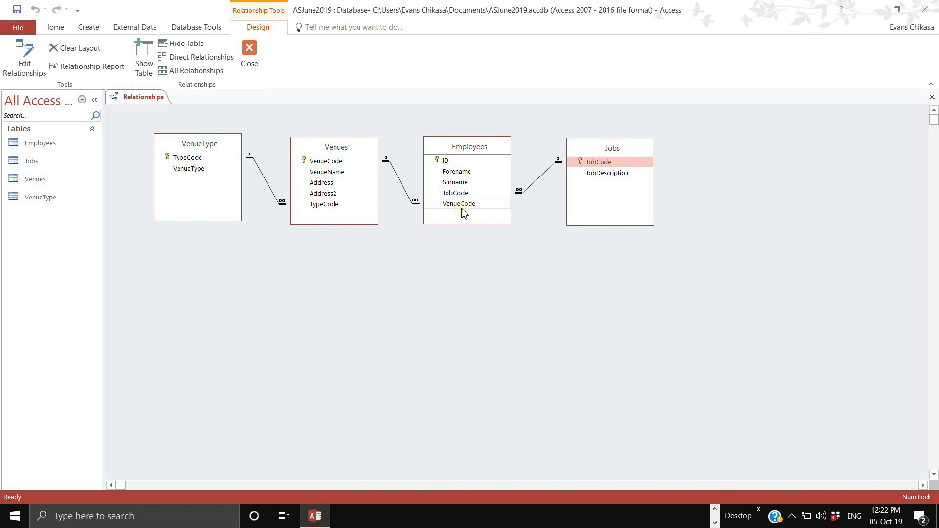
key(Print)
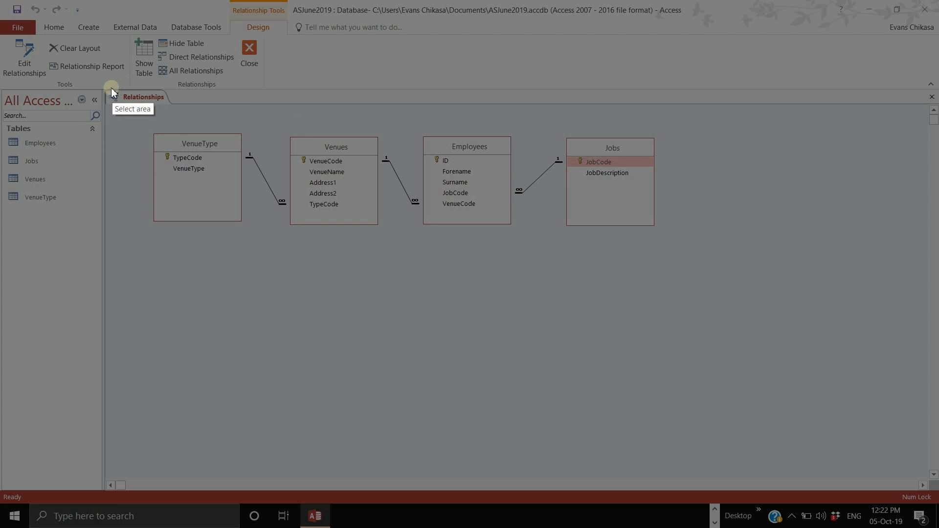
drag(104, 89, 727, 255)
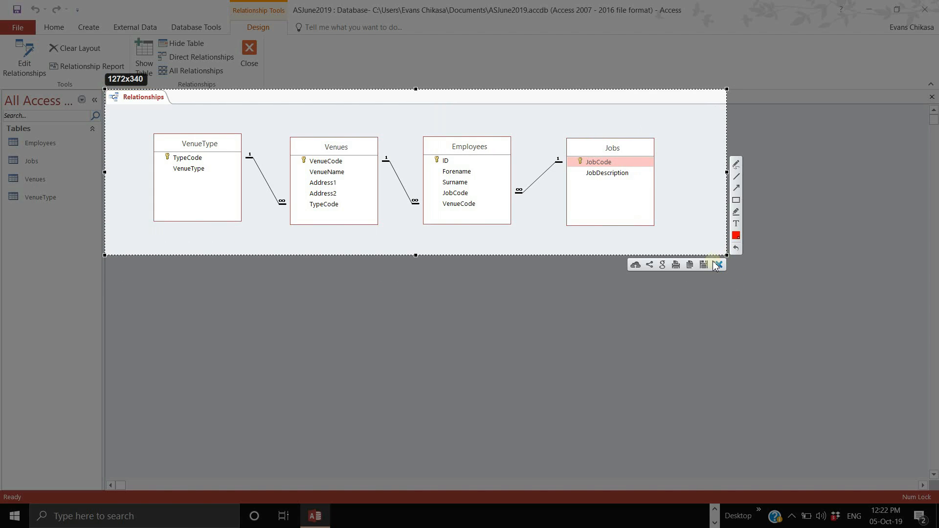
click(691, 266)
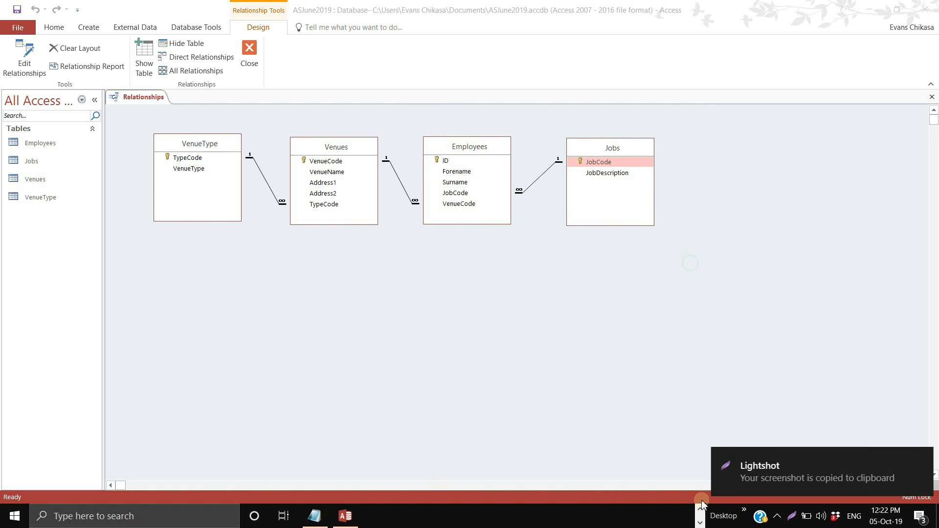
mouse_move(521, 516)
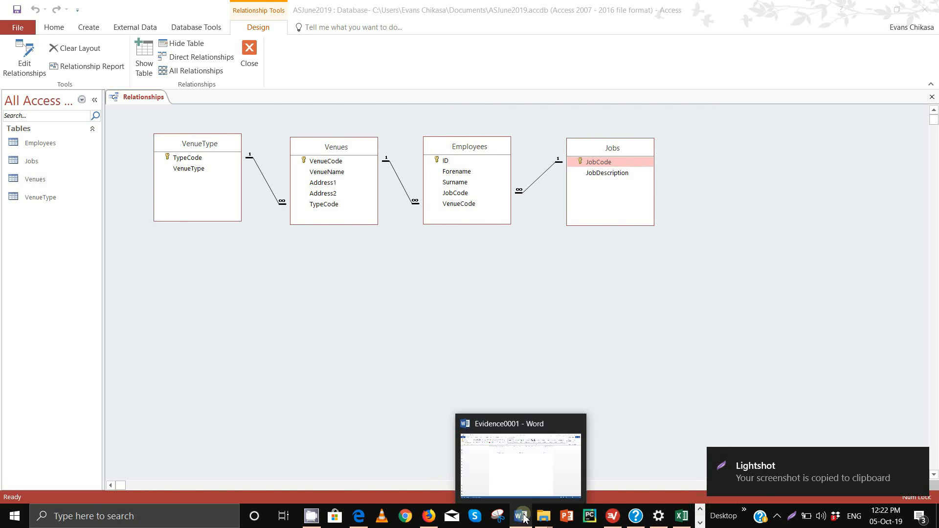
click(529, 472)
- Type 'Evidence 7' and paste the relationships diagram screenshot beneath it
text(Evi)
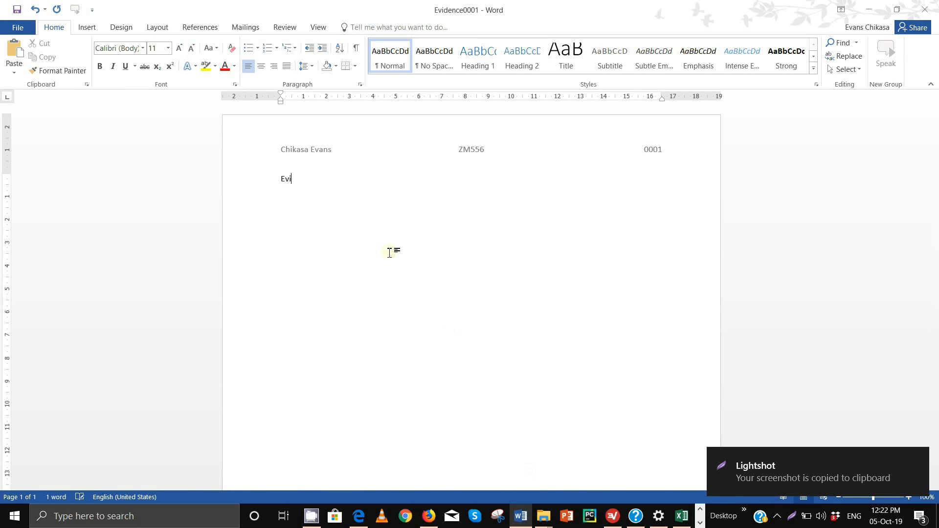
text(dence 7)
key(Return)
key(ctrl+v)
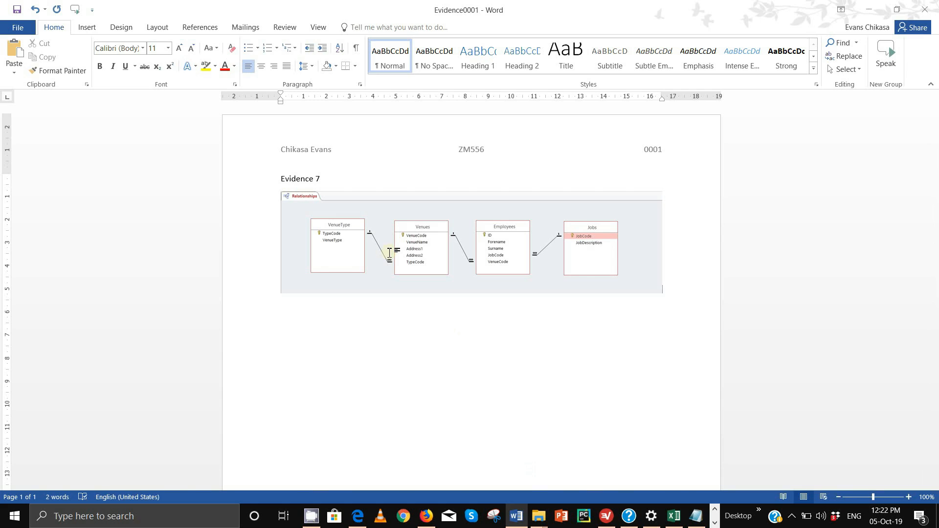
key(Return)
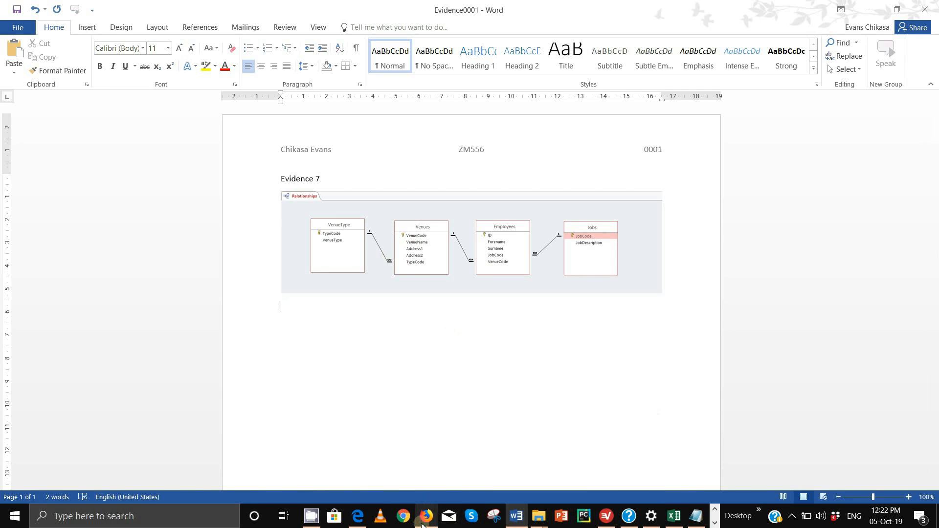
click(715, 523)
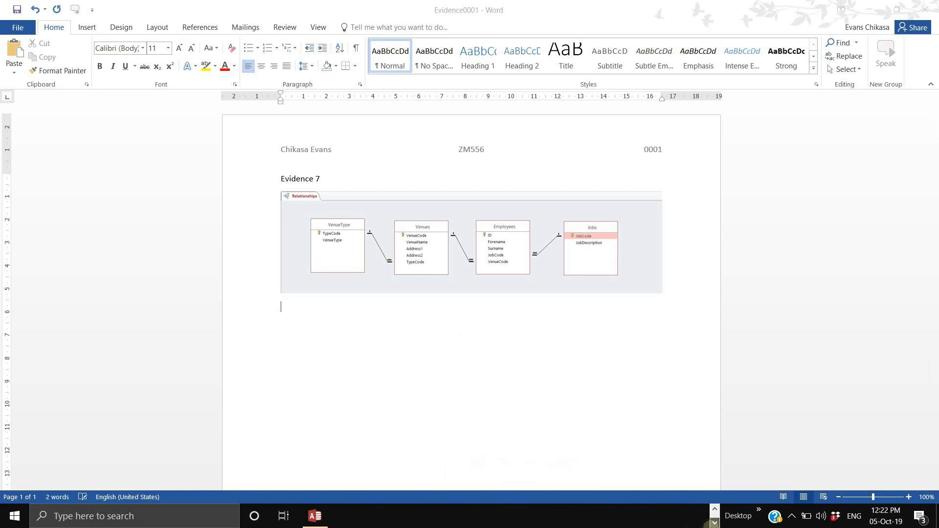
- Open the VenueType–Venues relationship details and copy a screenshot of that area
click(314, 516)
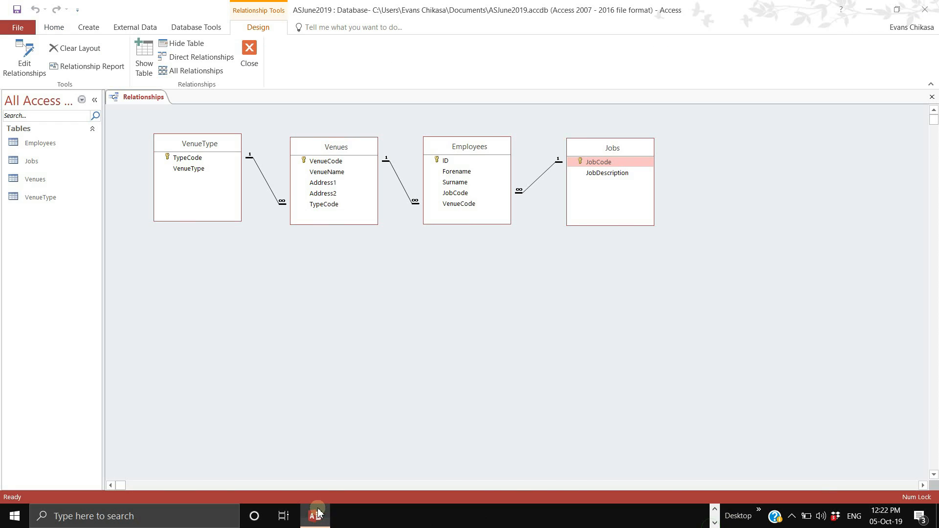
double_click(259, 171)
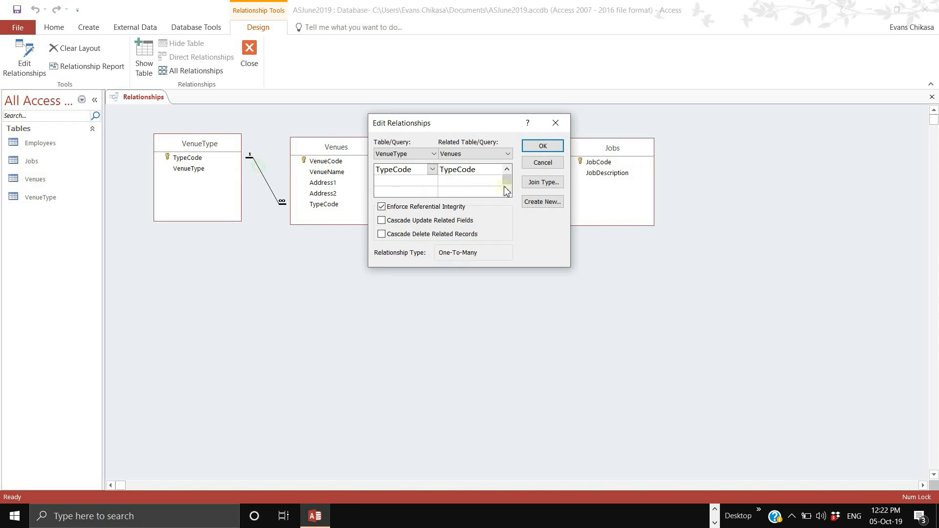
drag(508, 123, 295, 265)
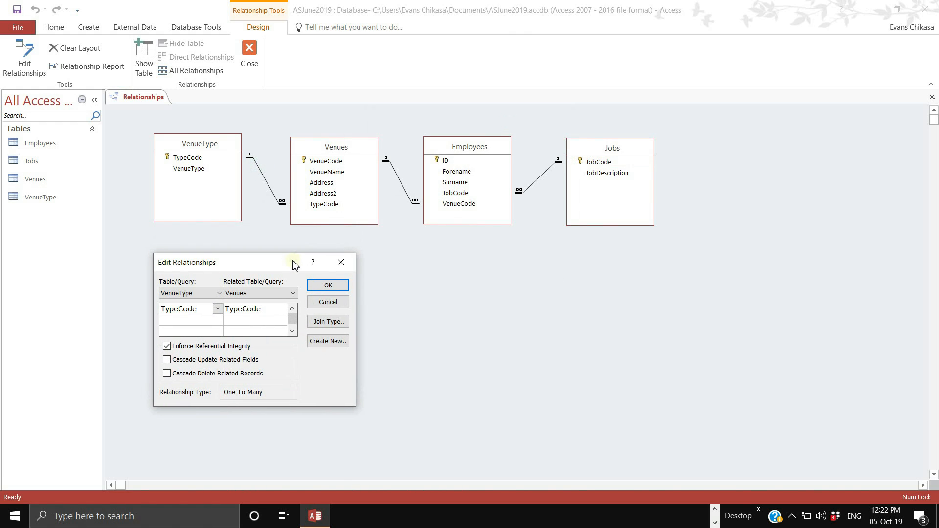
key(super+shift+s)
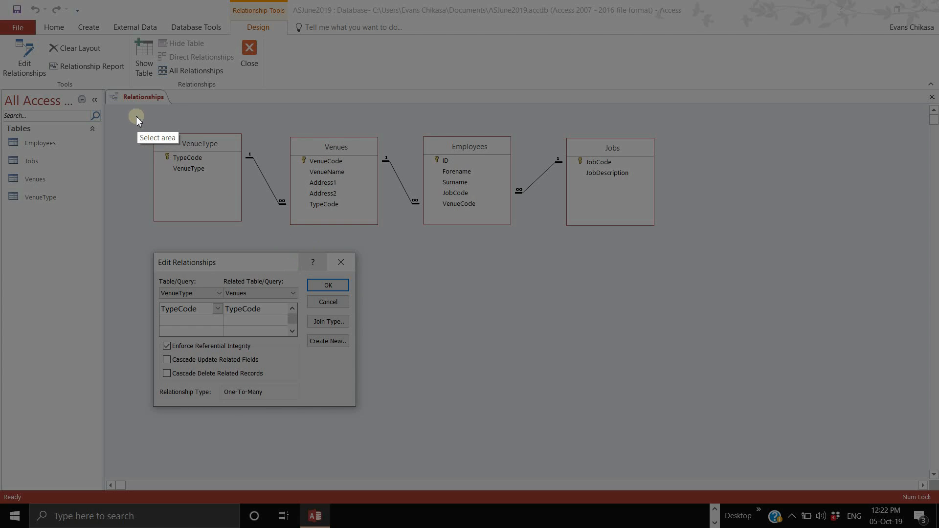
mouse_move(126, 110)
mouse_down()
mouse_move(348, 256)
mouse_move(386, 439)
mouse_up()
click(353, 449)
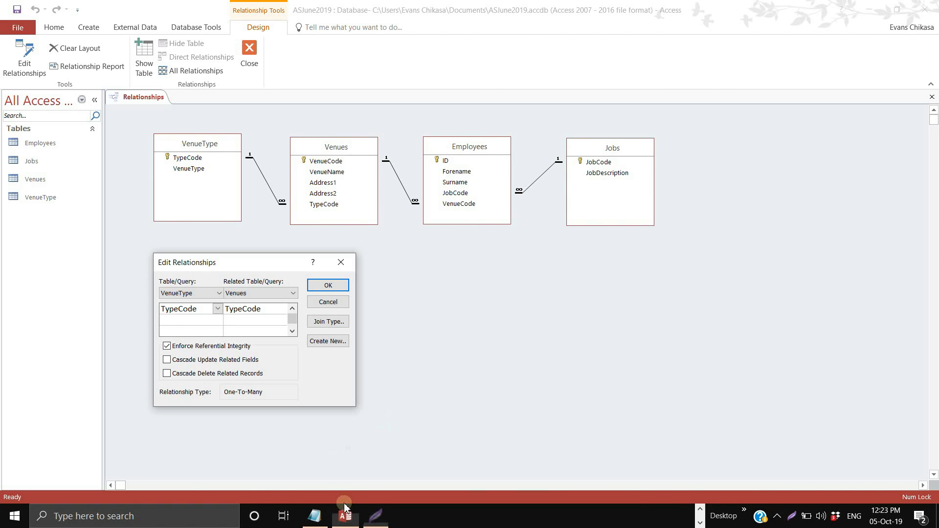
- Paste the relationship-details screenshot into Evidence0001, then delete it again
click(520, 516)
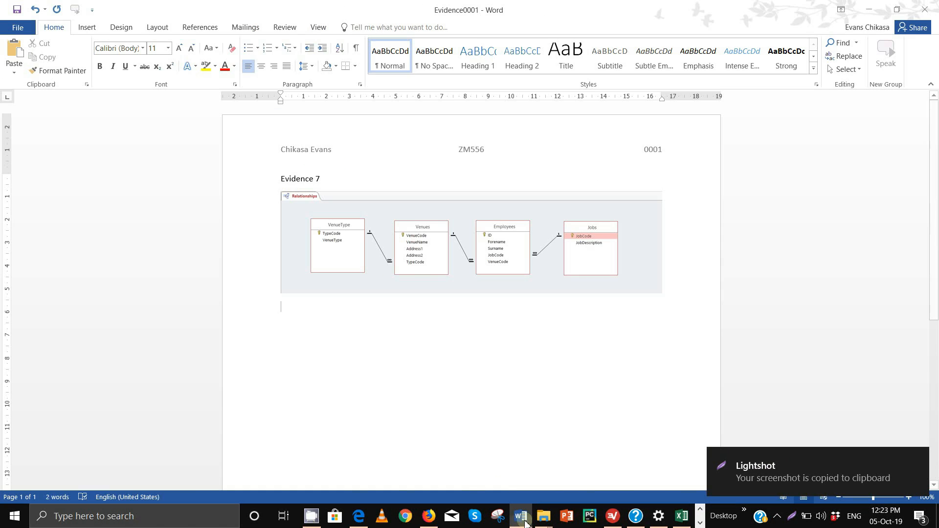
key(ctrl+v)
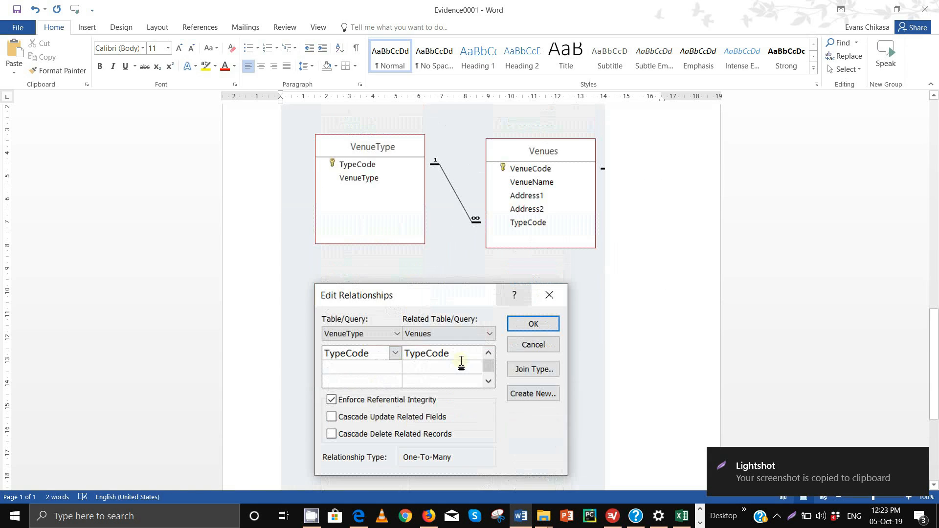
click(458, 355)
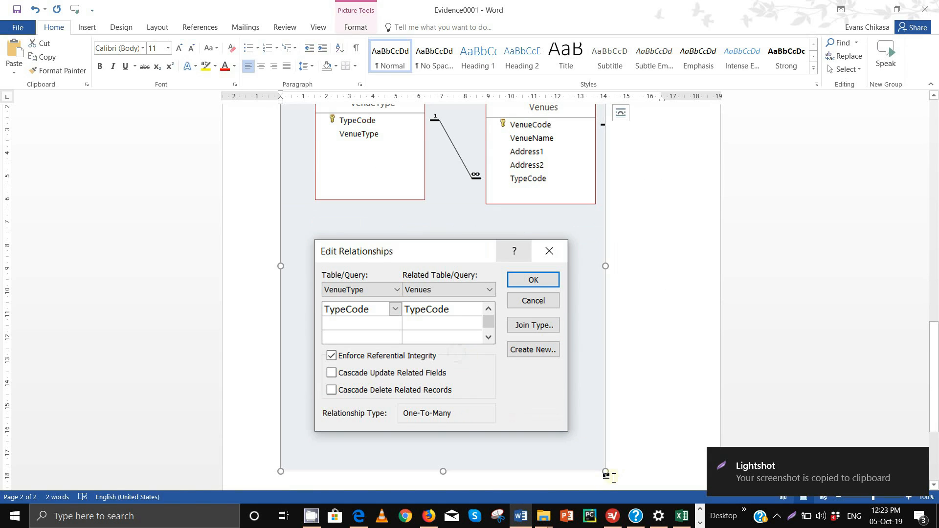
drag(606, 472, 458, 285)
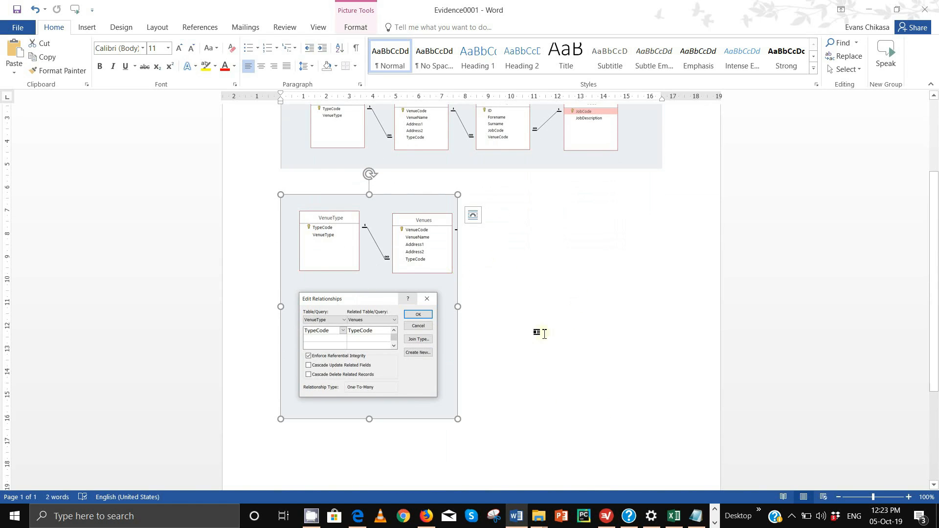
scroll(433, 343, up, 4)
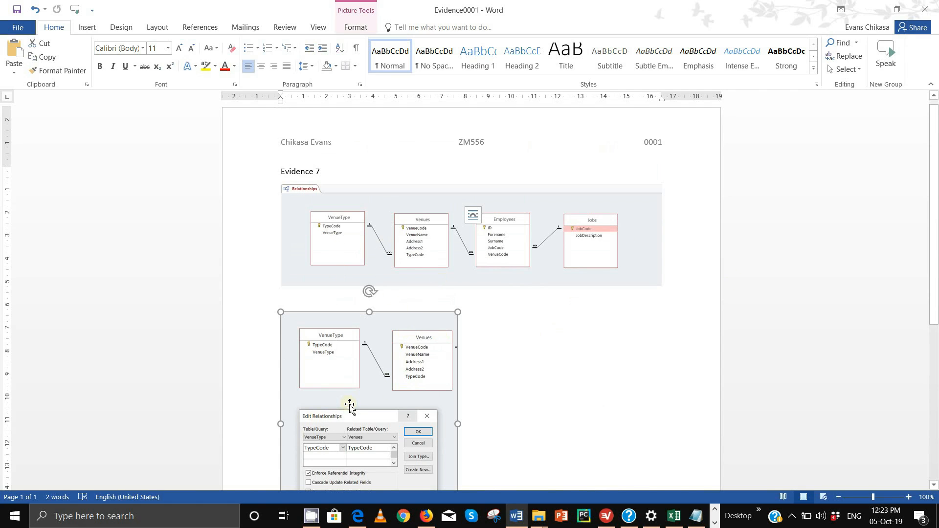
key(Delete)
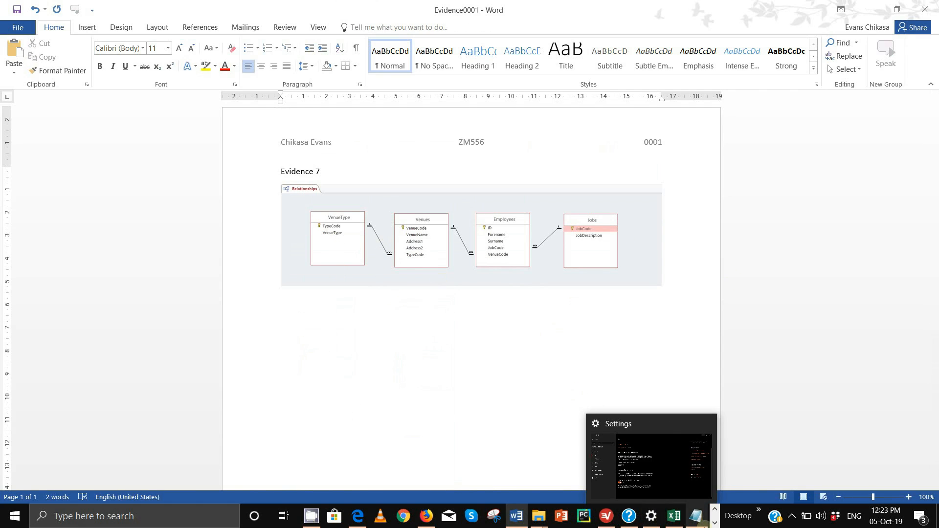
click(715, 523)
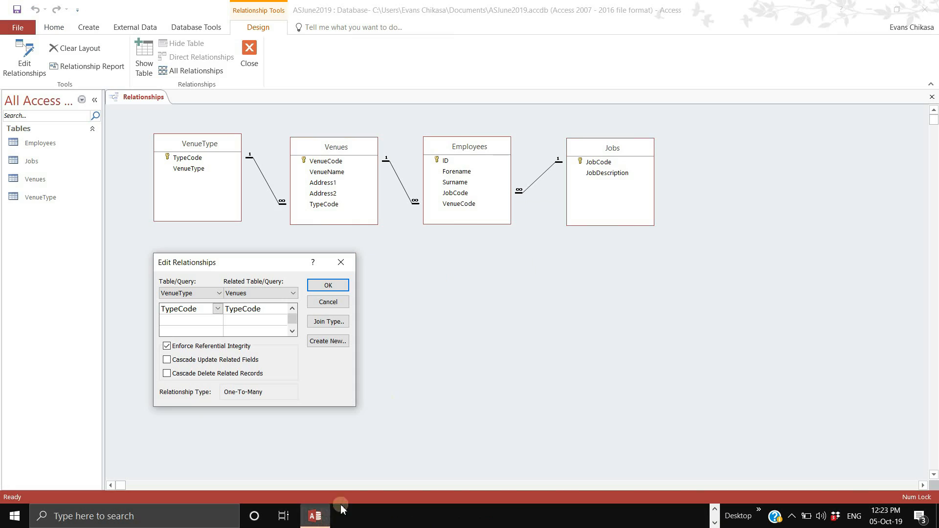
- Capture the Edit Relationships dialog as a Snipping Tool window snip
click(315, 517)
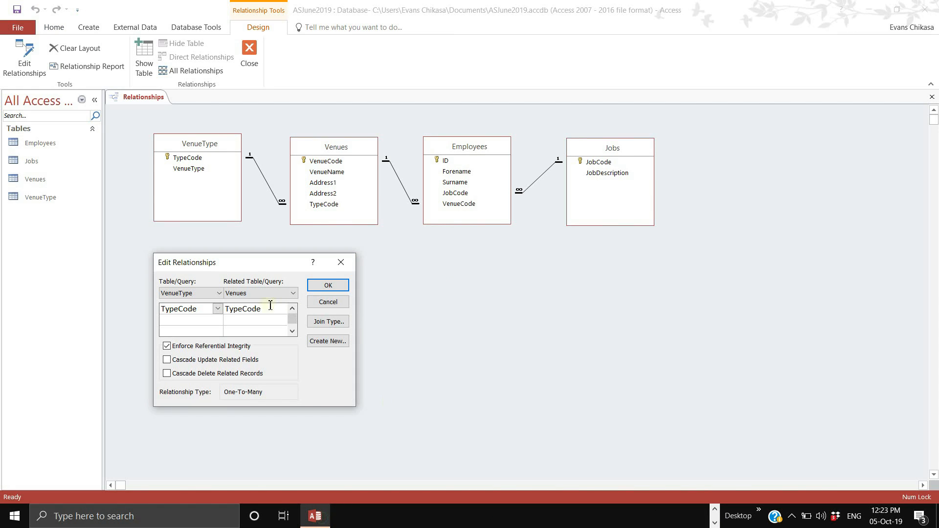
click(715, 511)
mouse_move(699, 521)
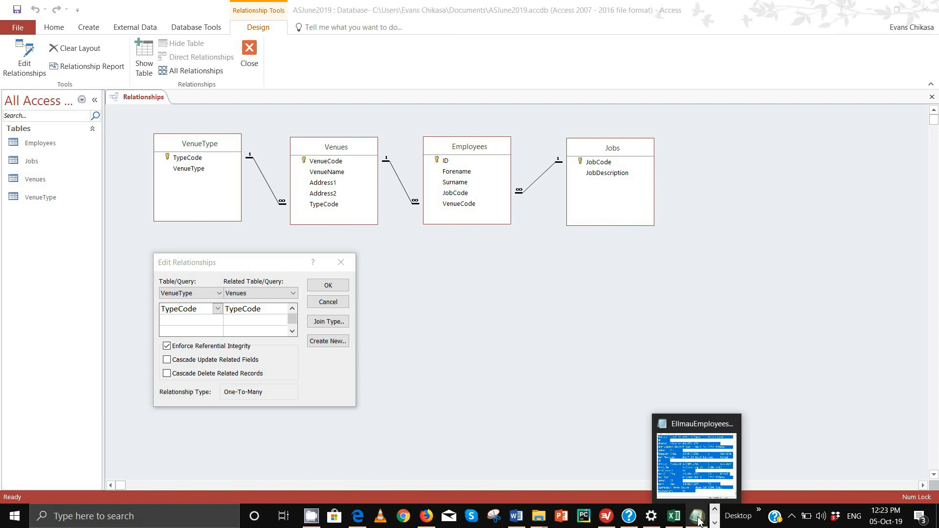
click(495, 519)
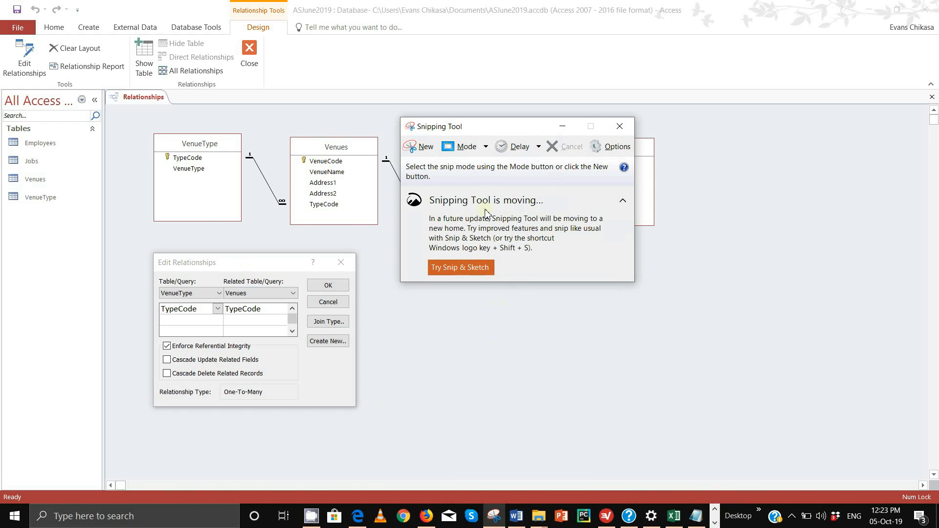
click(465, 147)
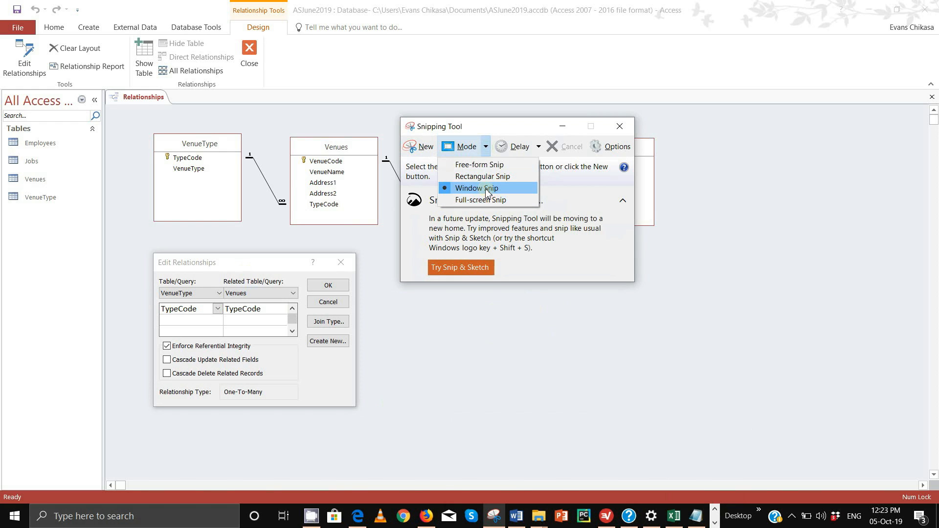
click(422, 147)
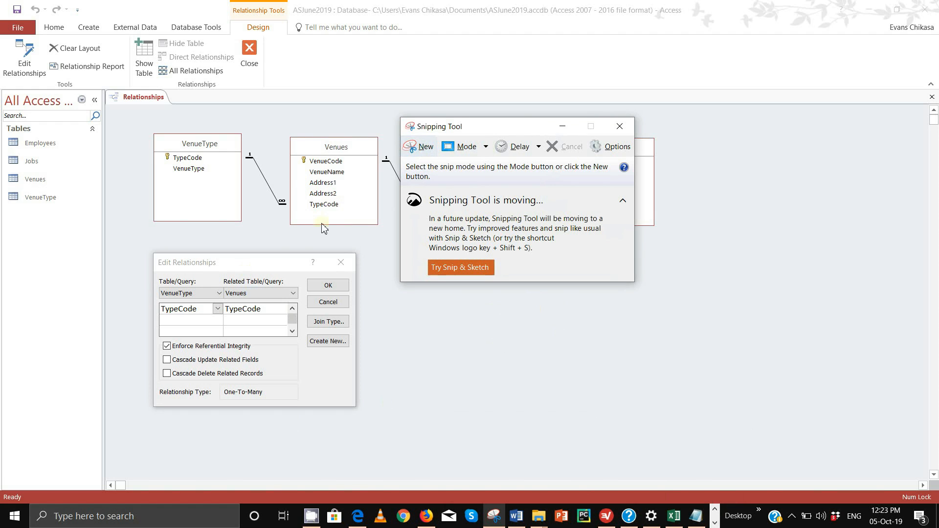
click(422, 147)
click(266, 271)
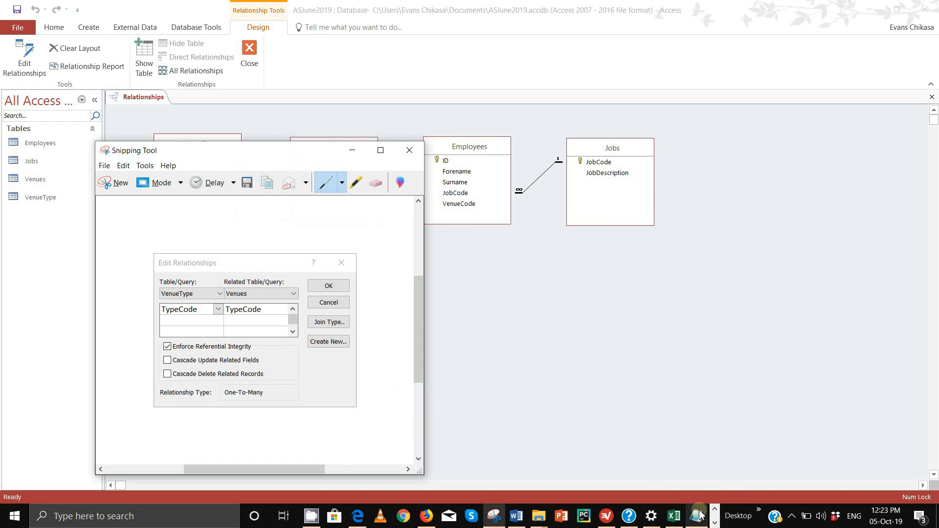
- Paste the dialog snip below the diagram in Evidence0001, add an empty line, and return to Access
click(517, 518)
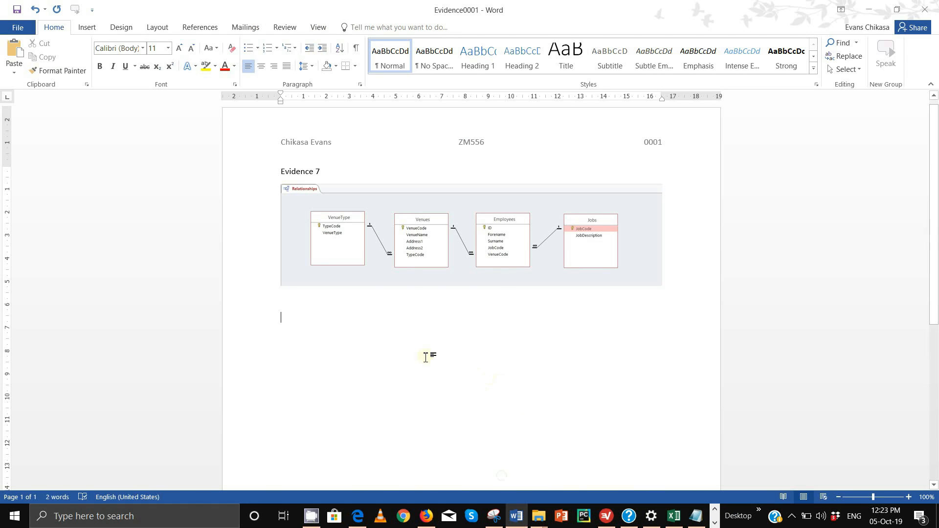
key(ctrl+v)
key(Return)
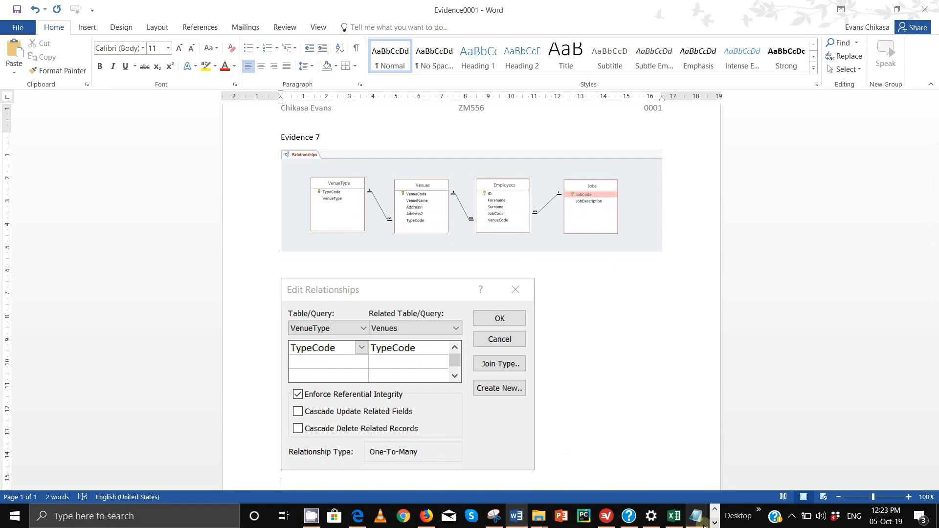
click(714, 524)
mouse_move(321, 518)
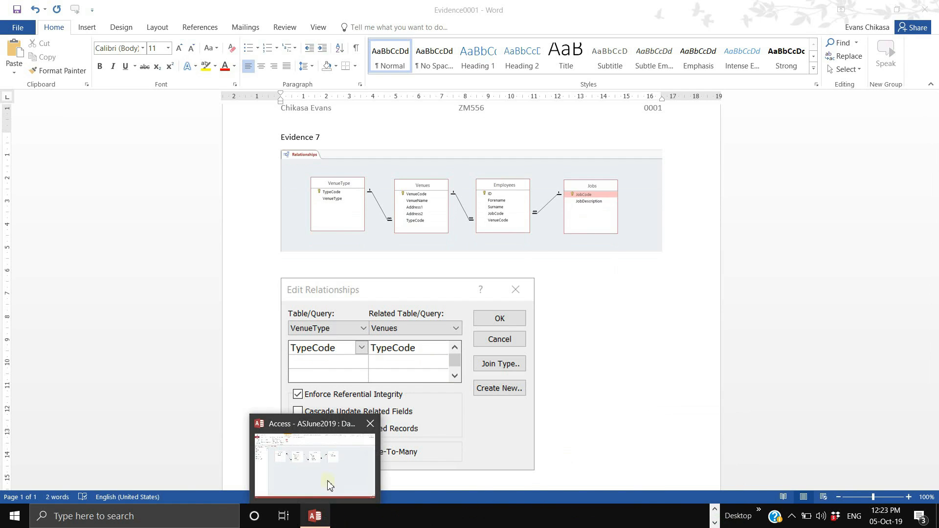
click(329, 486)
- Close the VenueType–Venues relationship and open the Venues–Employees relationship details
click(328, 284)
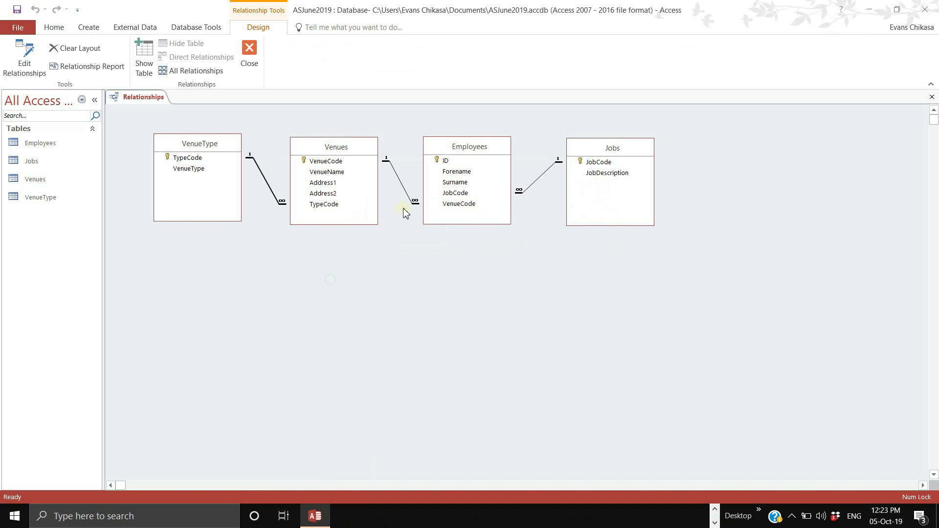
double_click(414, 205)
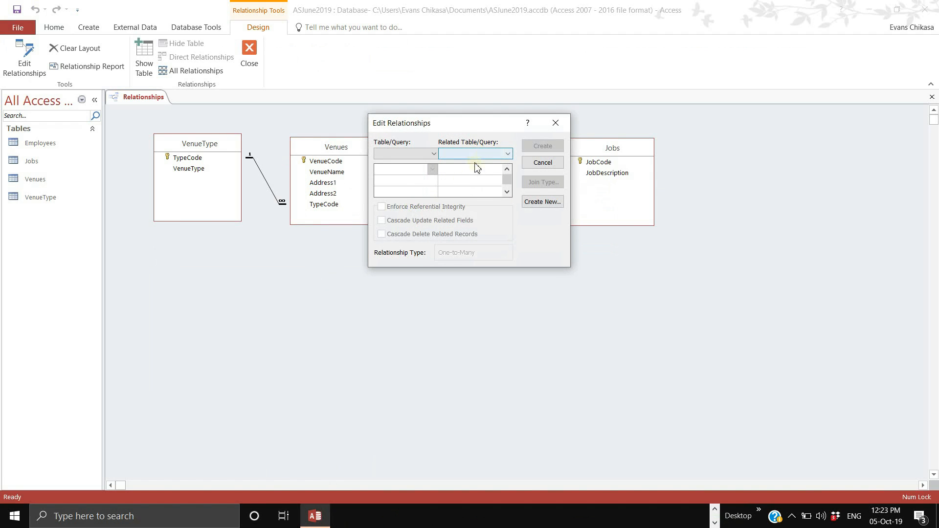
click(558, 123)
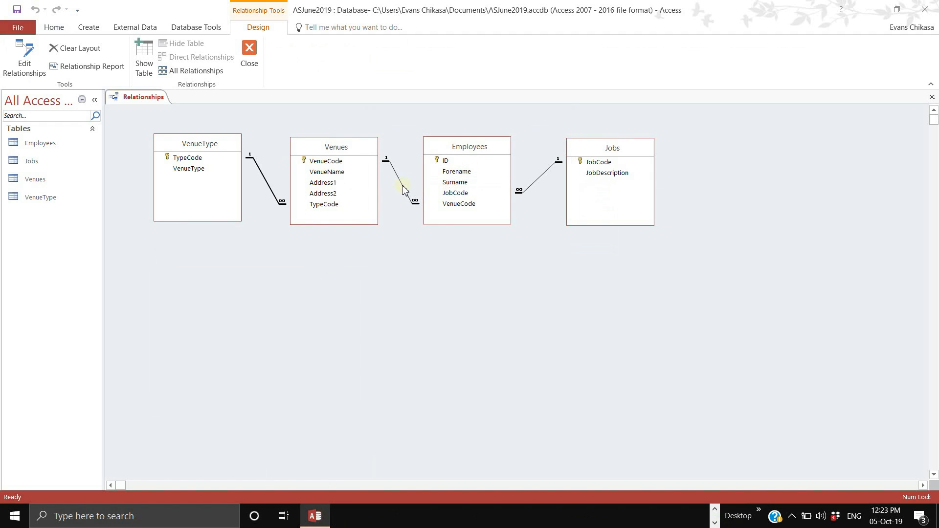
double_click(402, 188)
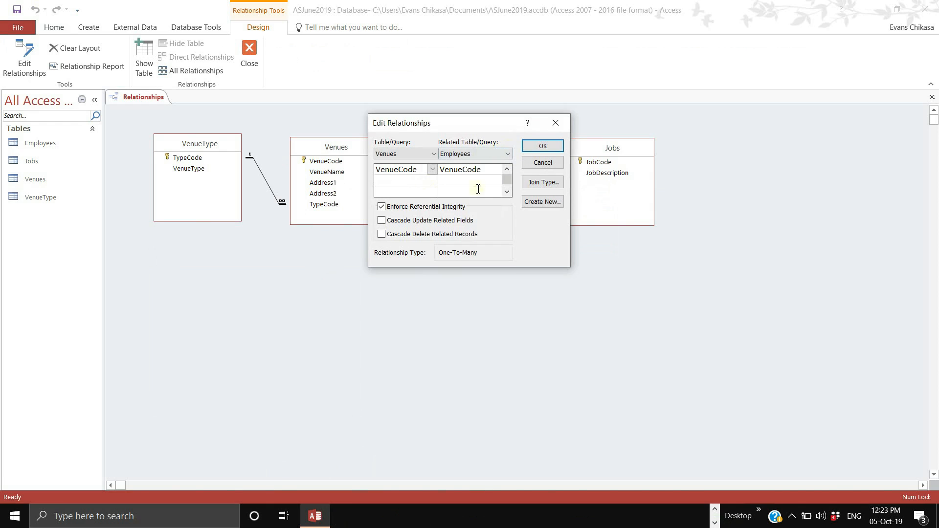
- Take a Snipping Tool window snip of the Venues–Employees Edit Relationships dialog
click(714, 509)
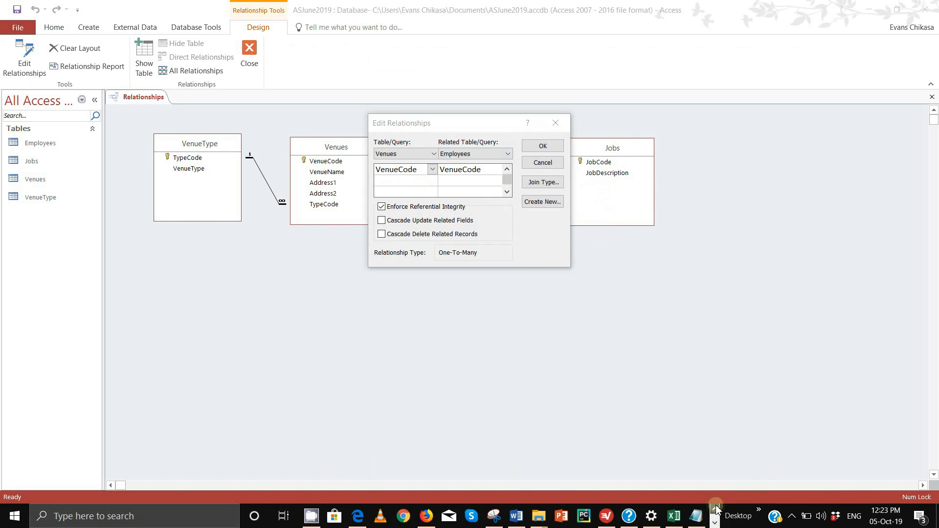
click(495, 516)
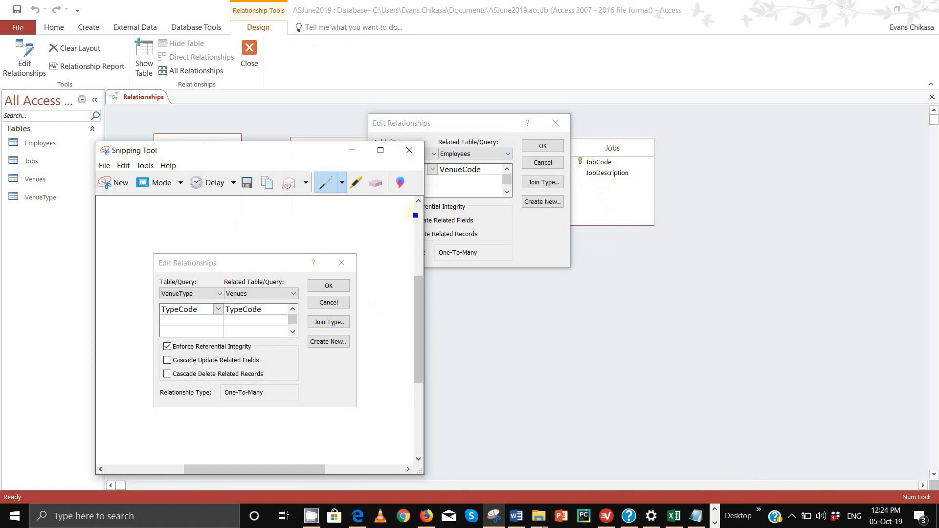
click(111, 183)
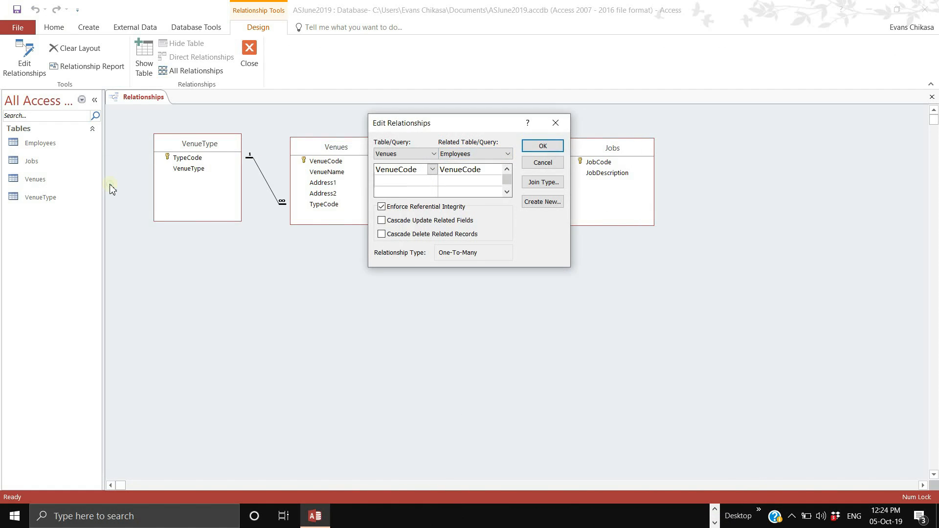
click(388, 136)
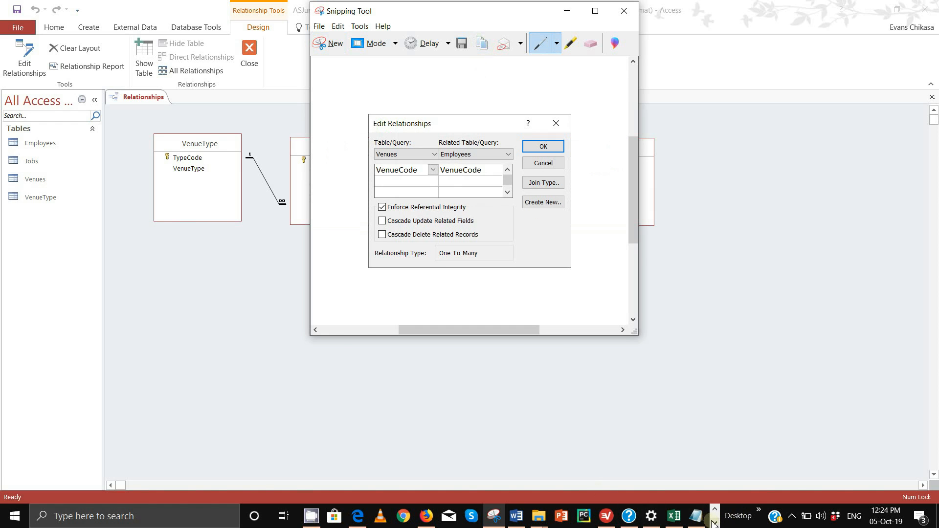
- Paste the Venues–Employees snip onto page 2 of Evidence0001, then return to Access
click(515, 519)
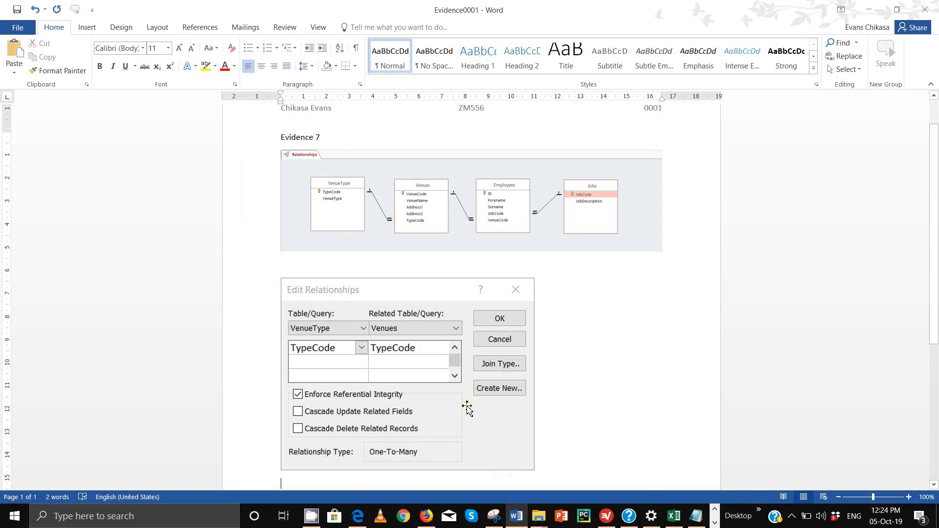
key(ctrl+v)
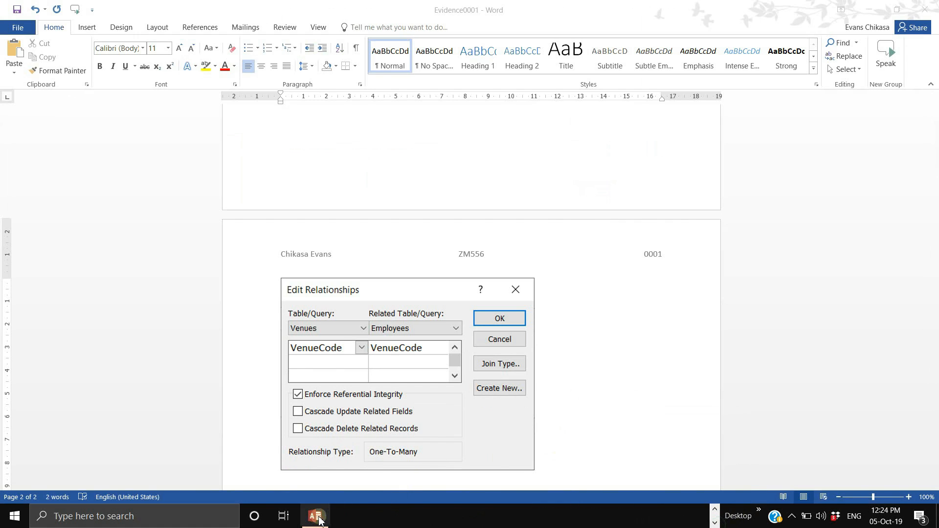
mouse_move(313, 513)
click(329, 482)
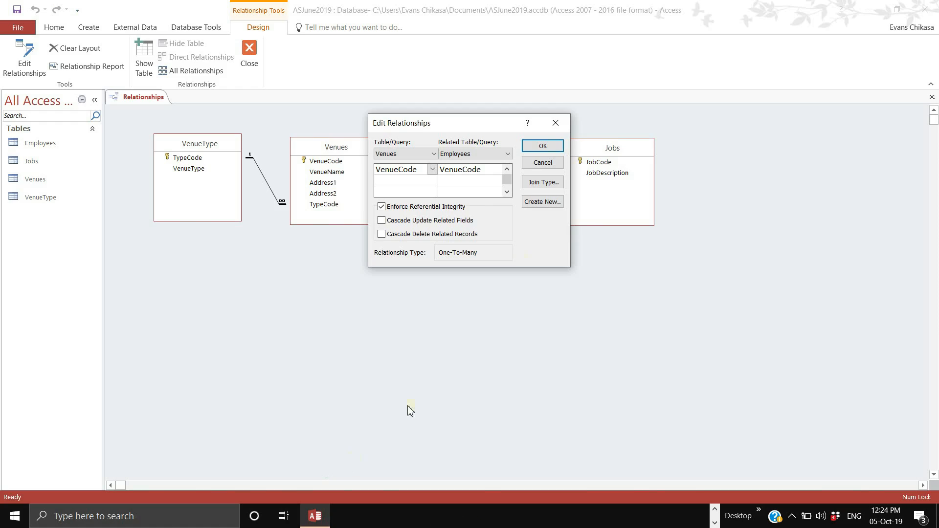
- Close the Venues–Employees dialog and open the Jobs–Employees JobCode relationship details
click(543, 147)
double_click(522, 194)
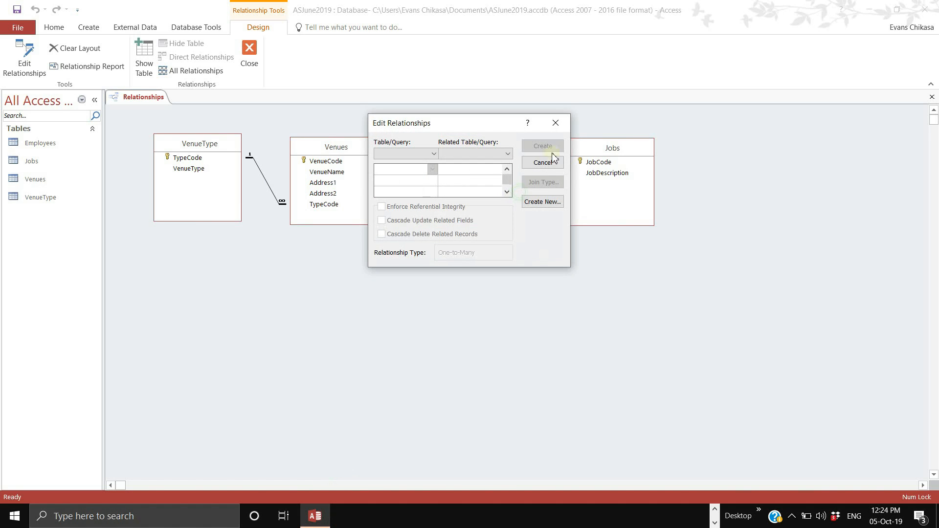
click(550, 122)
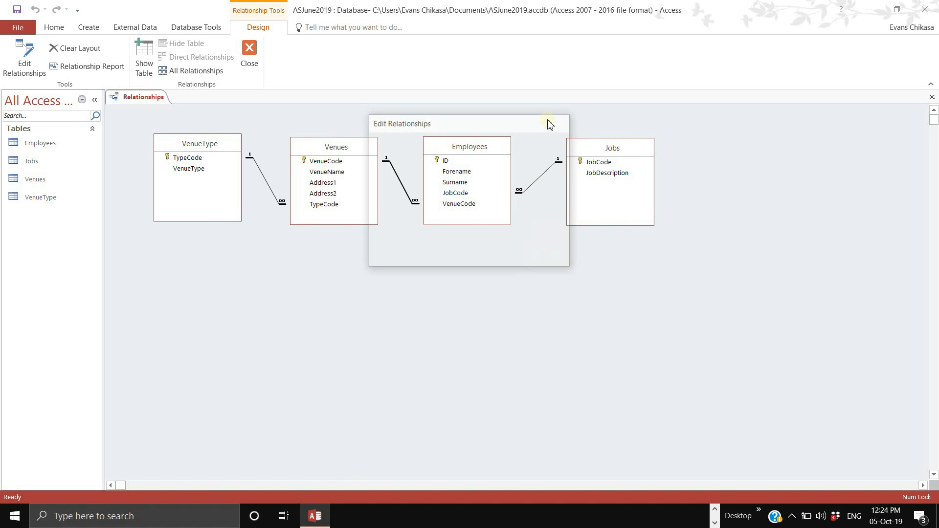
double_click(539, 181)
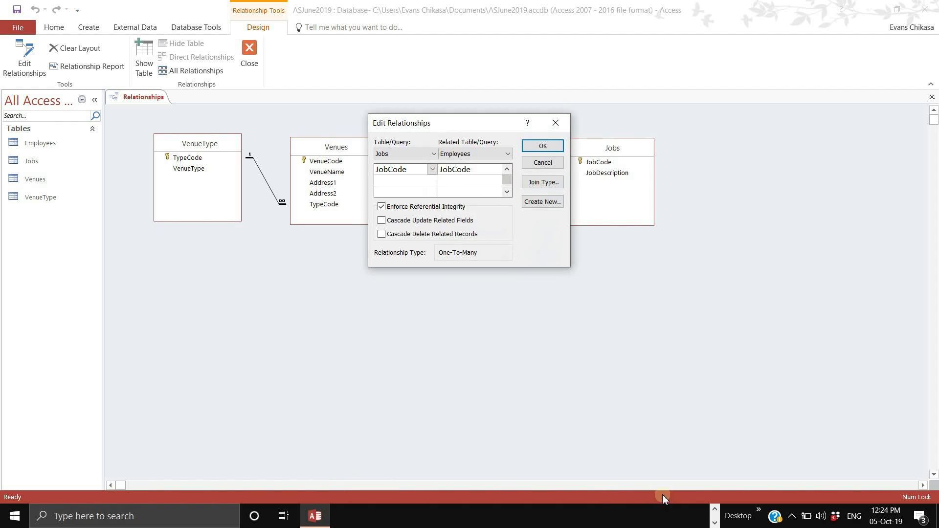
click(715, 509)
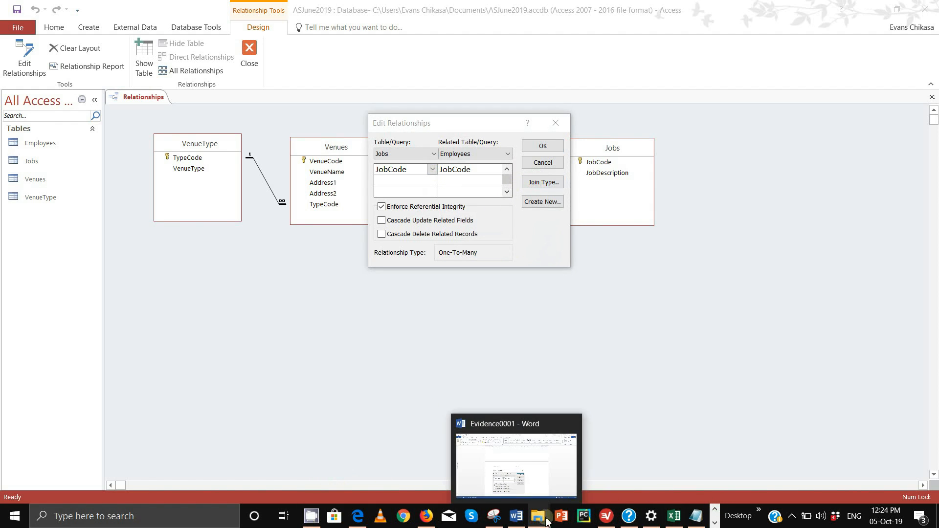
- Snip the Jobs–Employees Edit Relationships dialog and go back to the Evidence0001 document
click(495, 516)
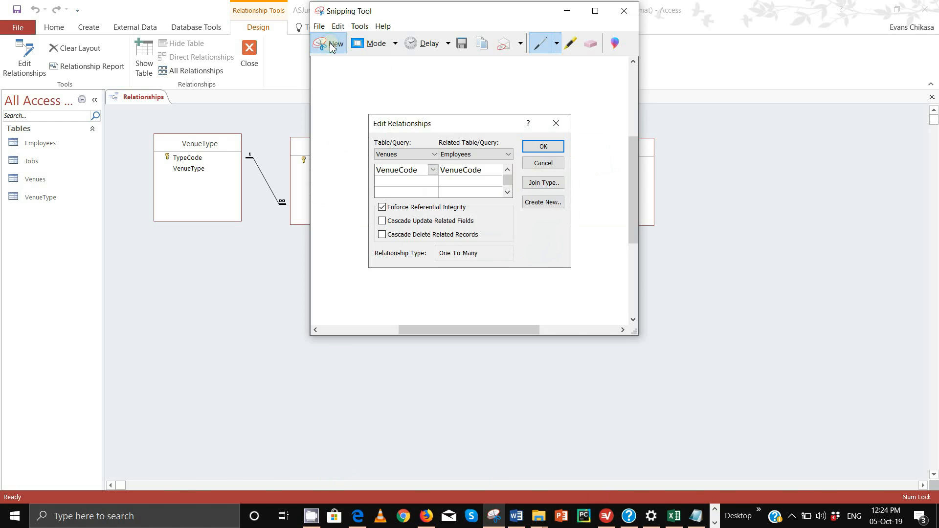
click(336, 44)
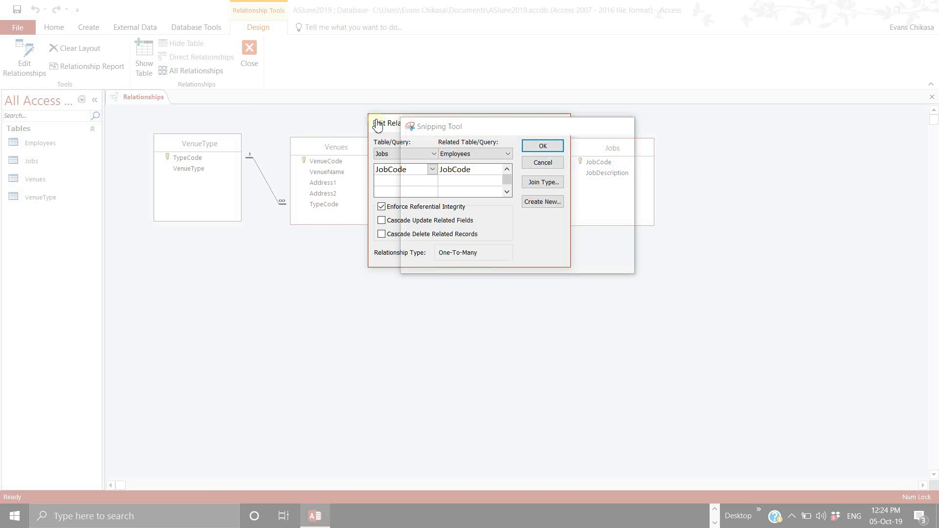
click(380, 127)
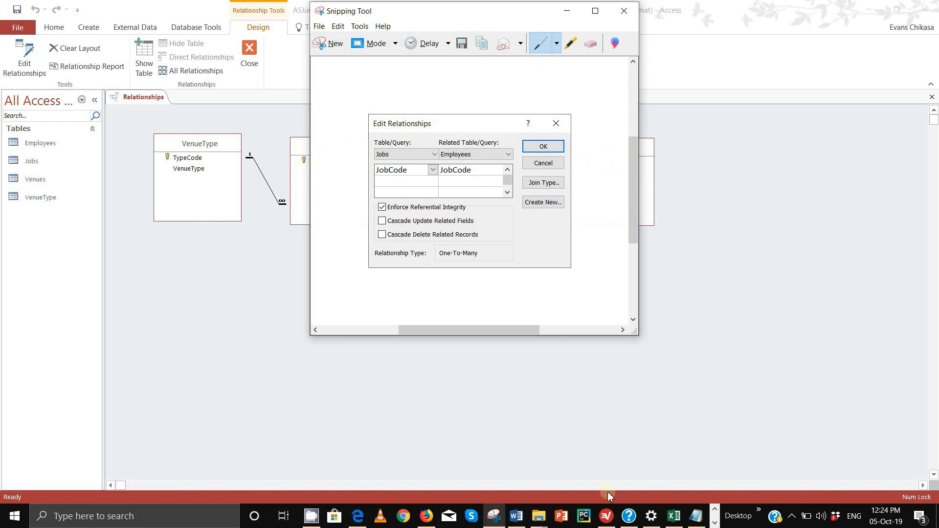
click(715, 523)
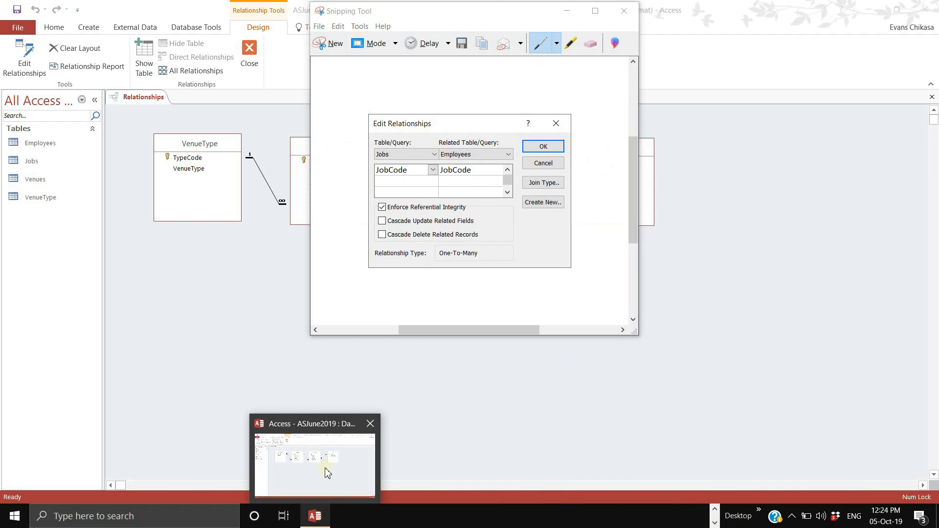
click(715, 509)
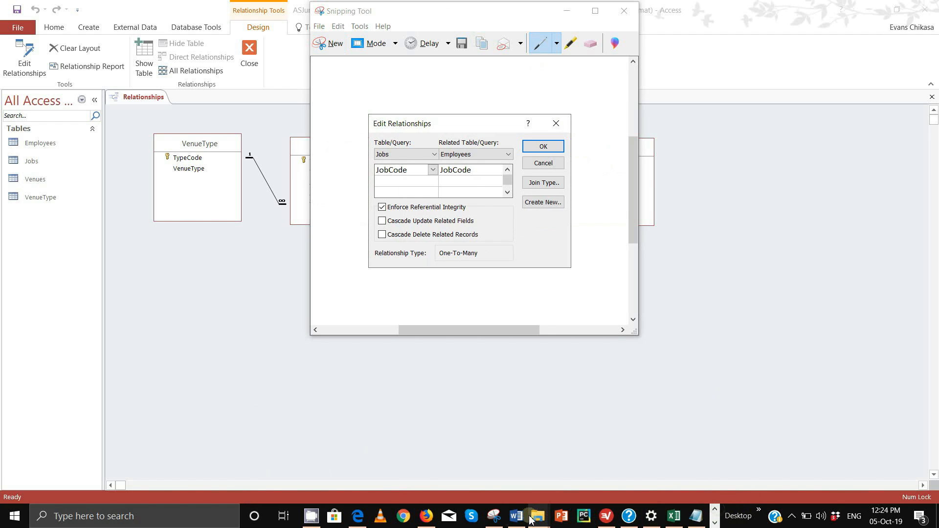
click(558, 457)
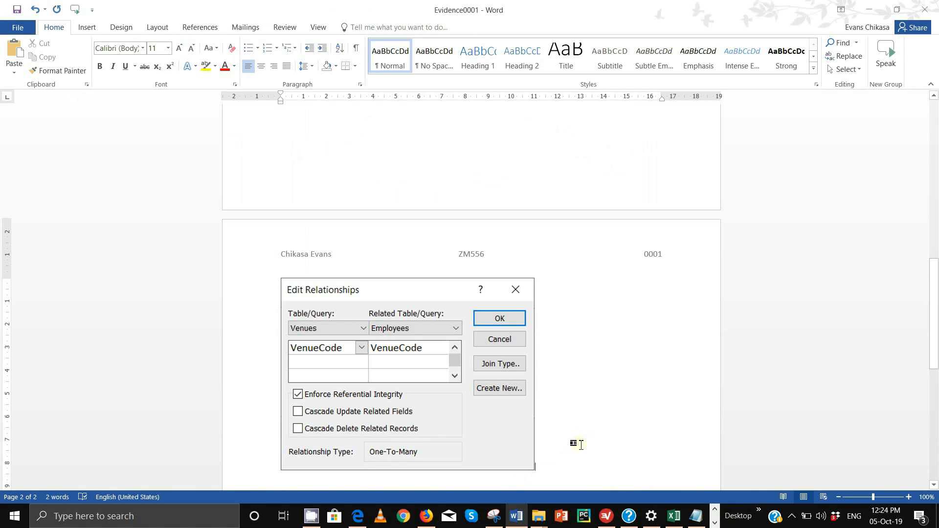
- Paste the Jobs–Employees snip below the Venues–Employees one, then bring up the exam PDF
key(ctrl+v)
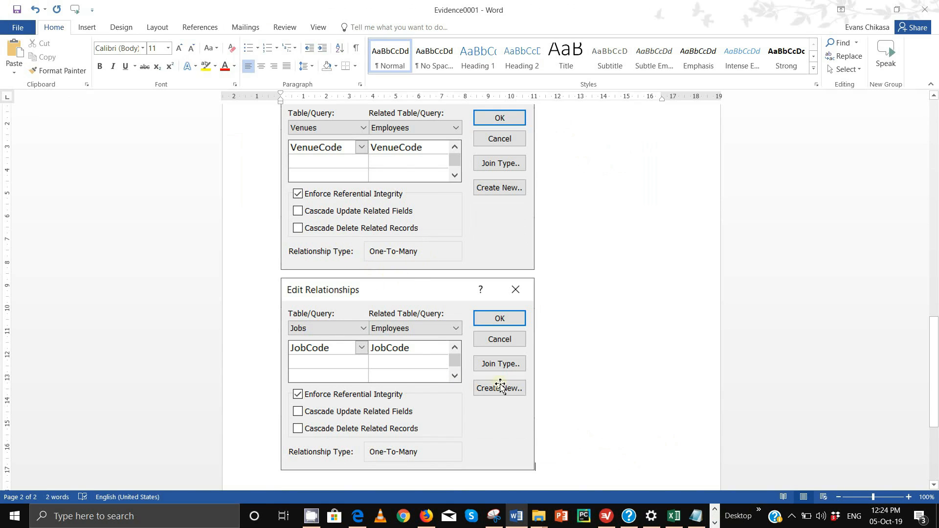
mouse_move(431, 518)
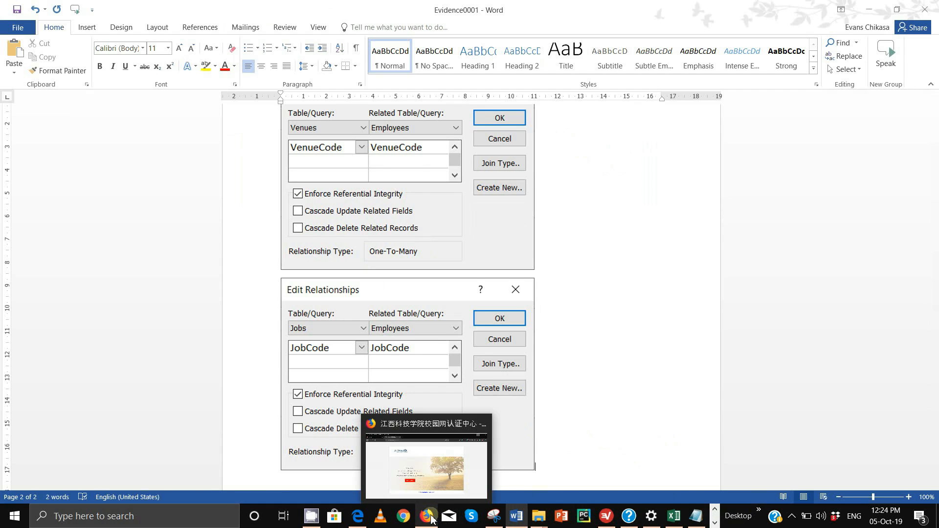
click(368, 518)
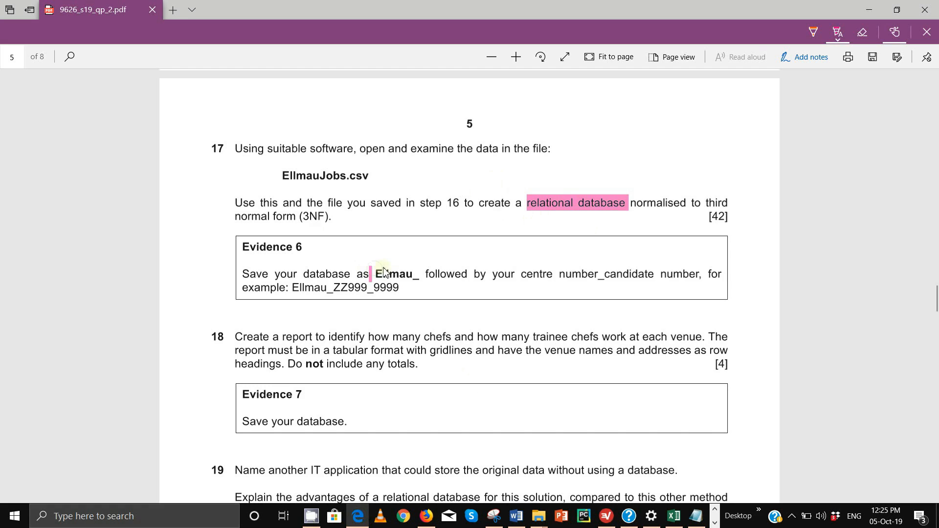
- Highlight the Evidence 6 instruction to save the database as Ellmau_ plus centre and candidate numbers
drag(384, 272, 400, 288)
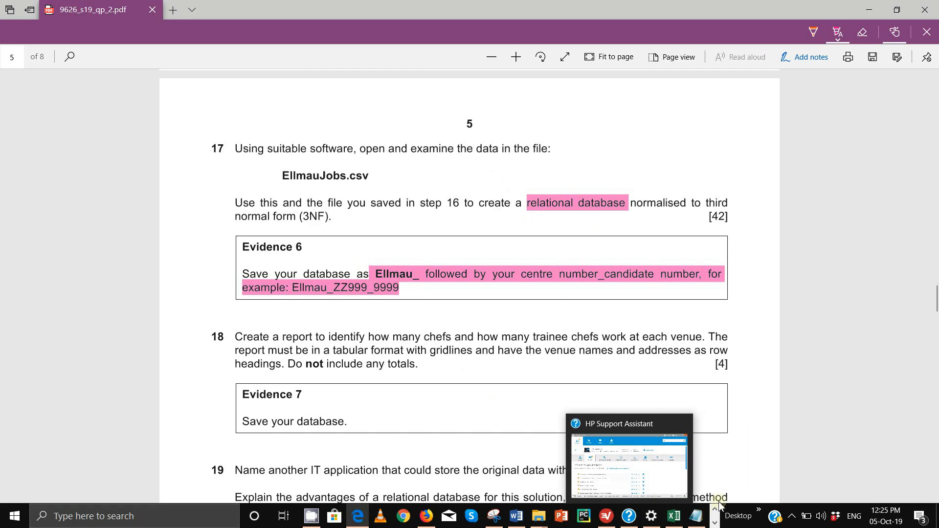
click(715, 523)
click(323, 519)
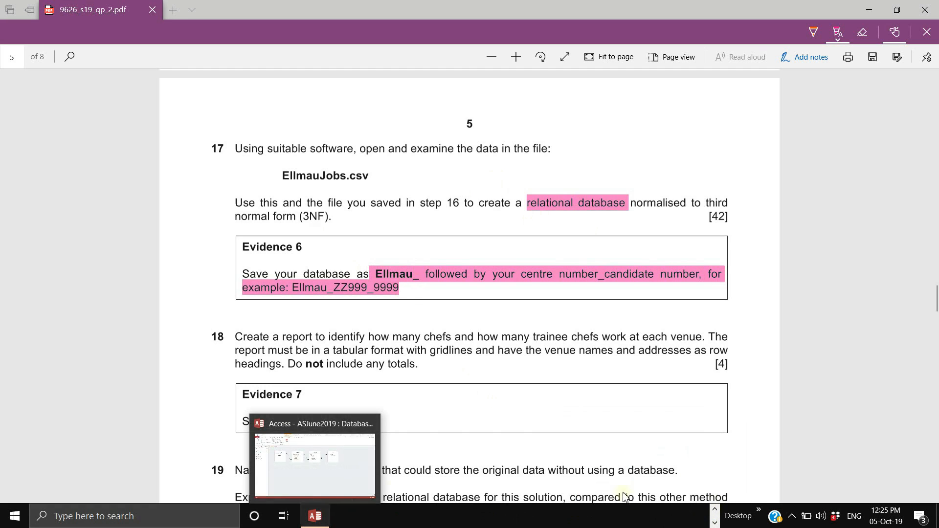
click(715, 510)
mouse_move(619, 522)
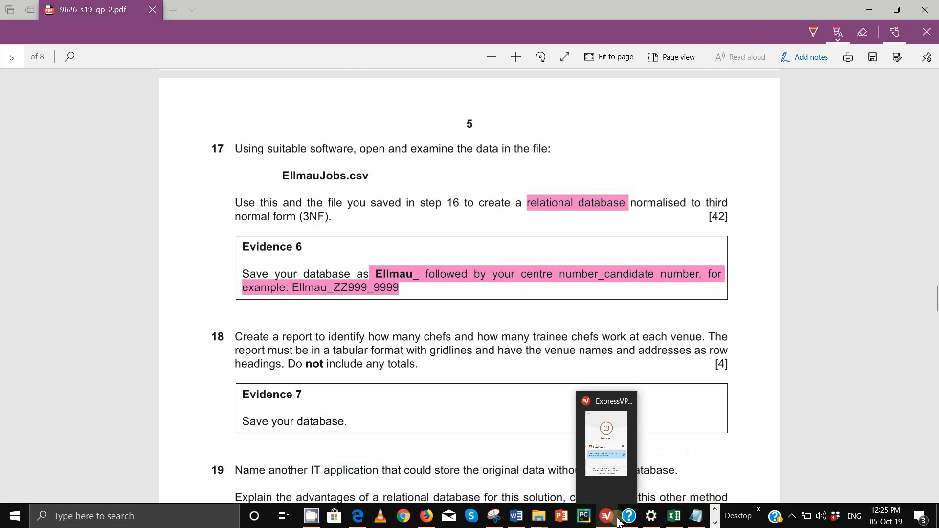
click(715, 523)
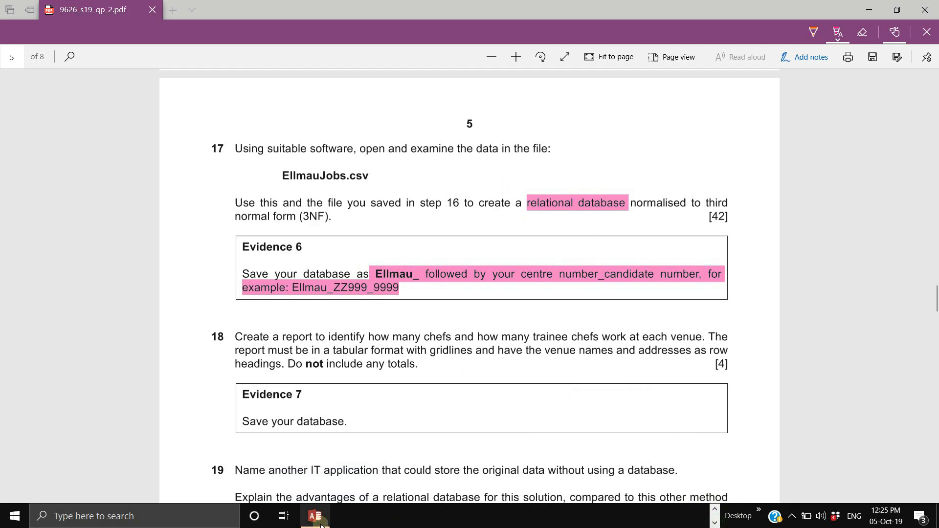
- Confirm the Jobs–Employees relationship, then abandon a Save As attempt that required closing objects
click(318, 519)
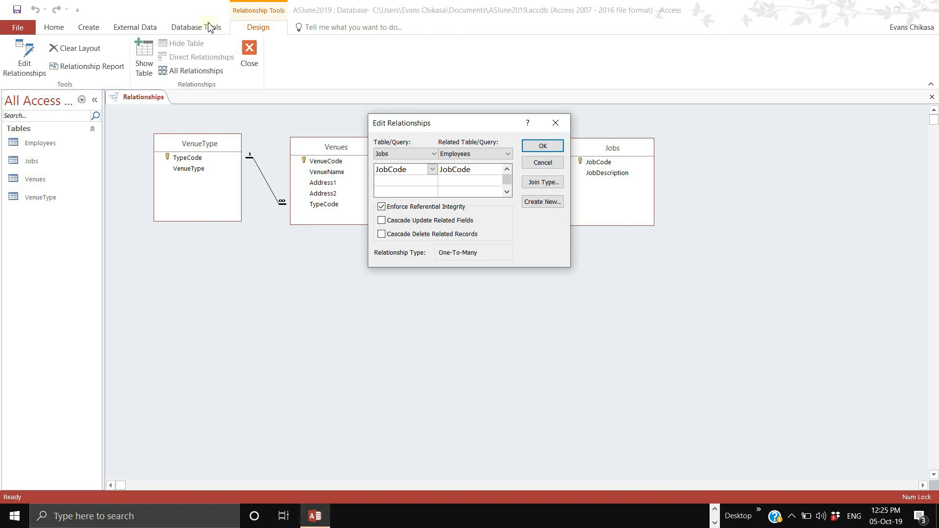
click(542, 146)
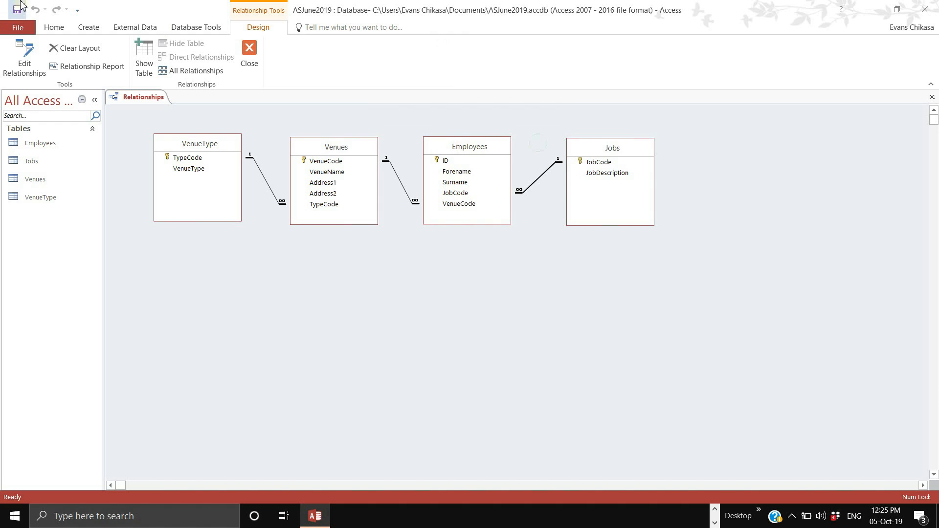
click(19, 28)
click(28, 132)
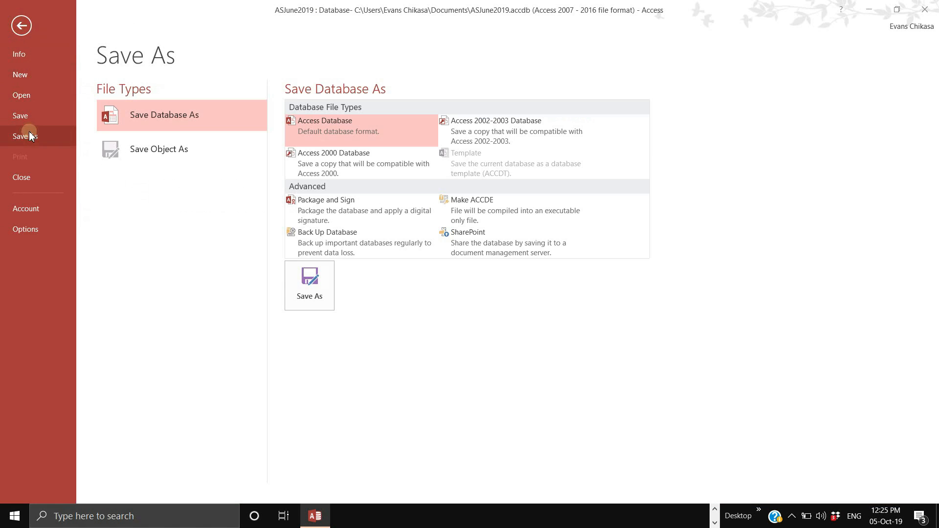
click(320, 291)
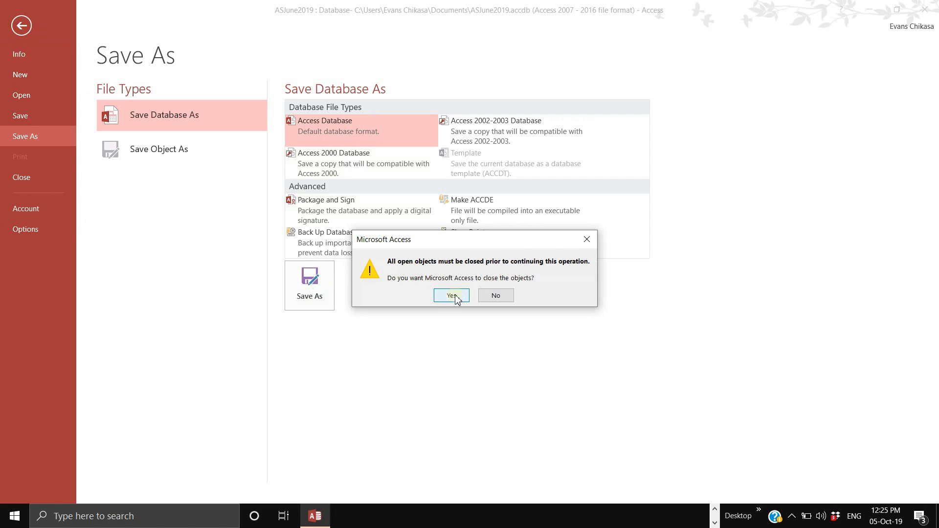
click(508, 298)
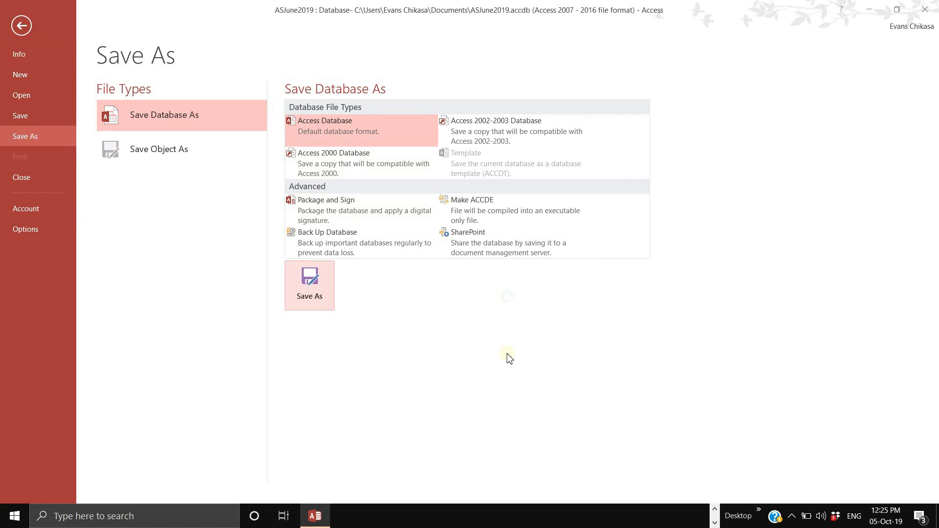
click(21, 25)
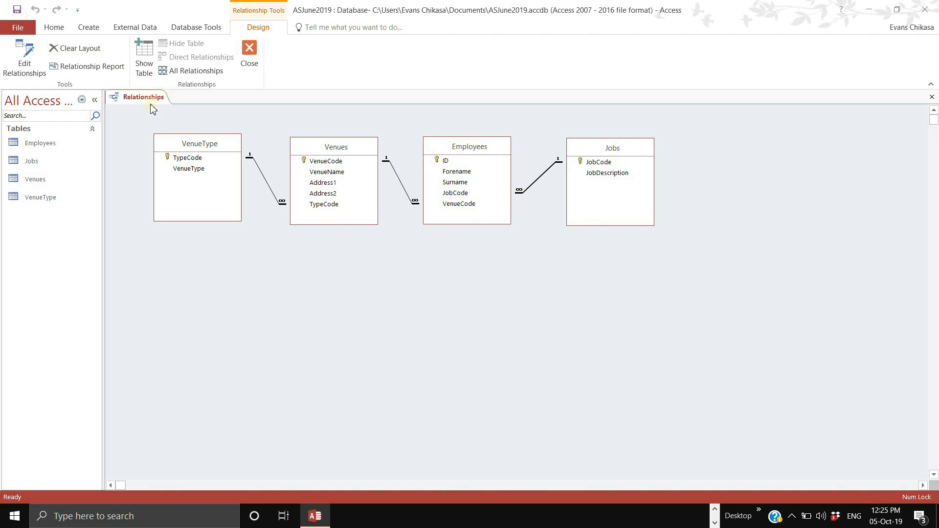
- Close the Relationships window, keeping the changes to its layout
click(249, 55)
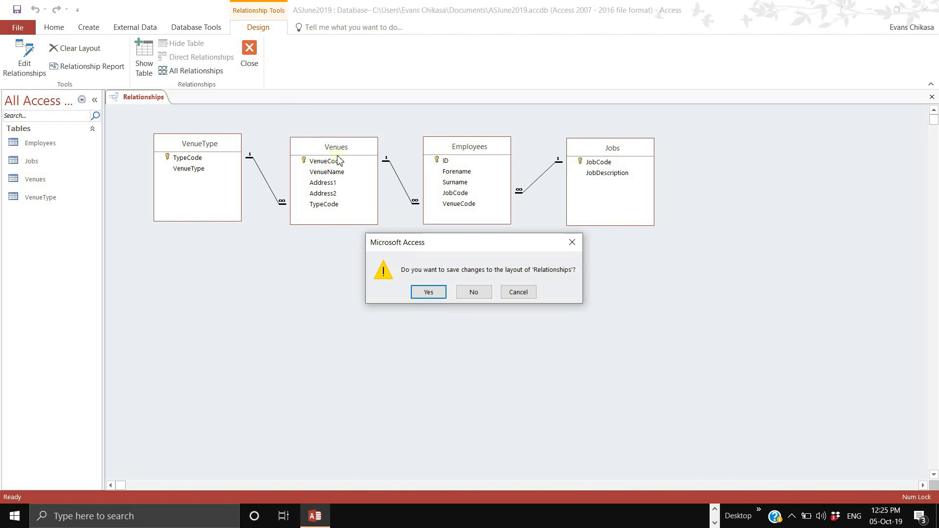
click(427, 292)
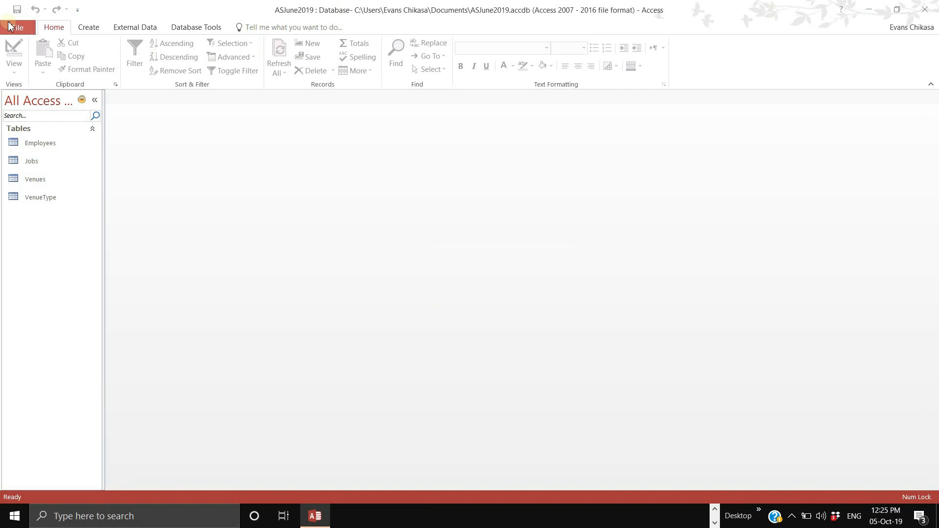
click(15, 27)
- Save the database as Ellmau0001.accdb, enable its content, and minimise Access
click(25, 136)
click(318, 295)
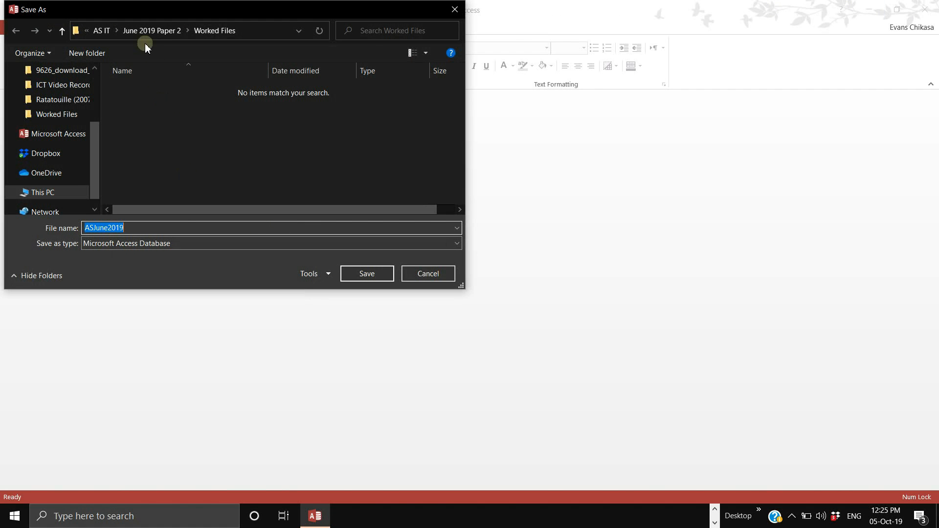
text(El)
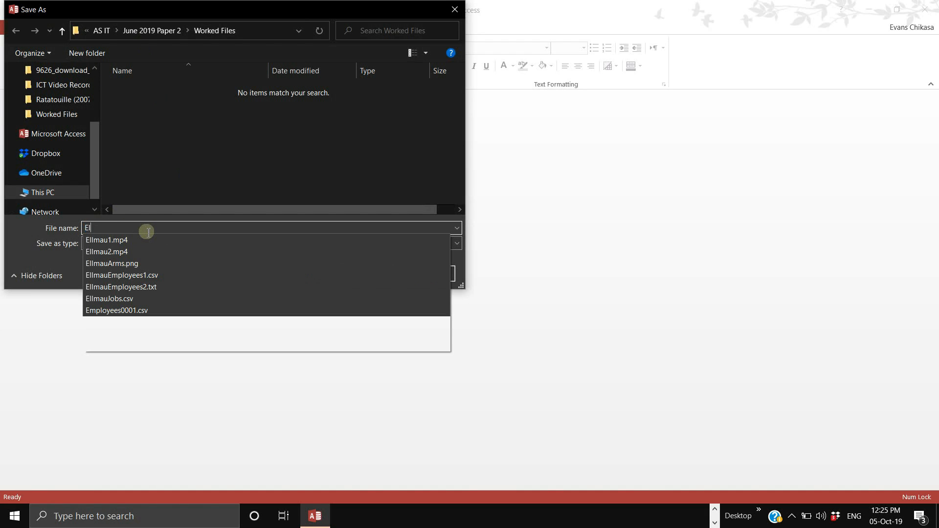
text(lmau0001)
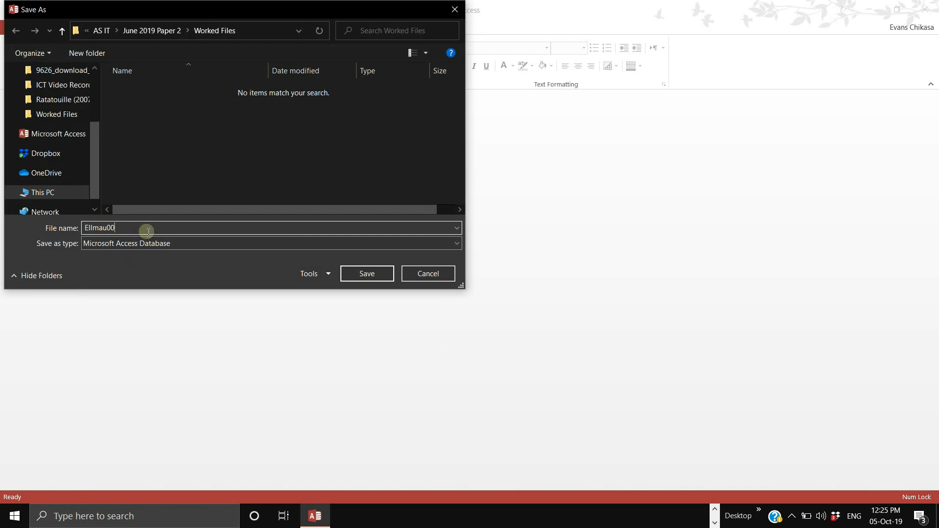
click(367, 273)
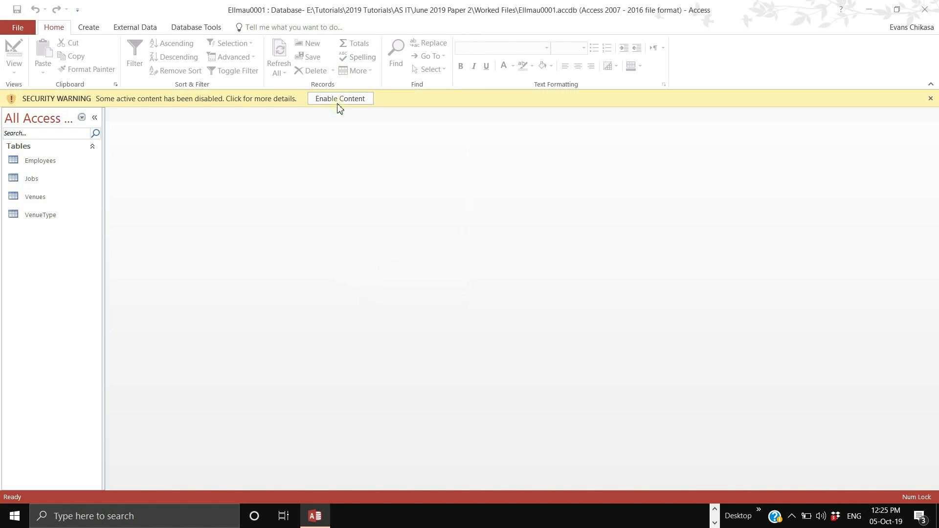
click(339, 100)
click(869, 9)
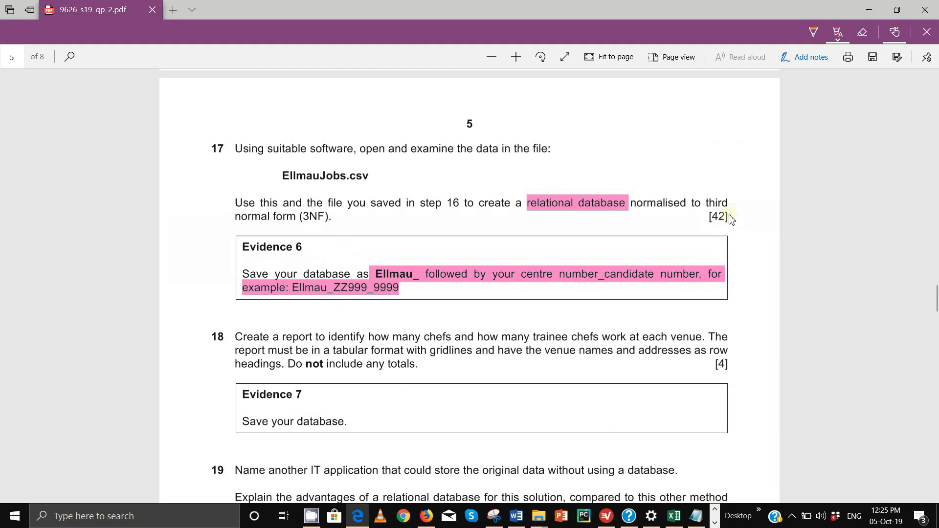
- Highlight the [42] mark in pink, check the Excel Book2 field plan, and return to Ellmau0001
drag(730, 219, 706, 219)
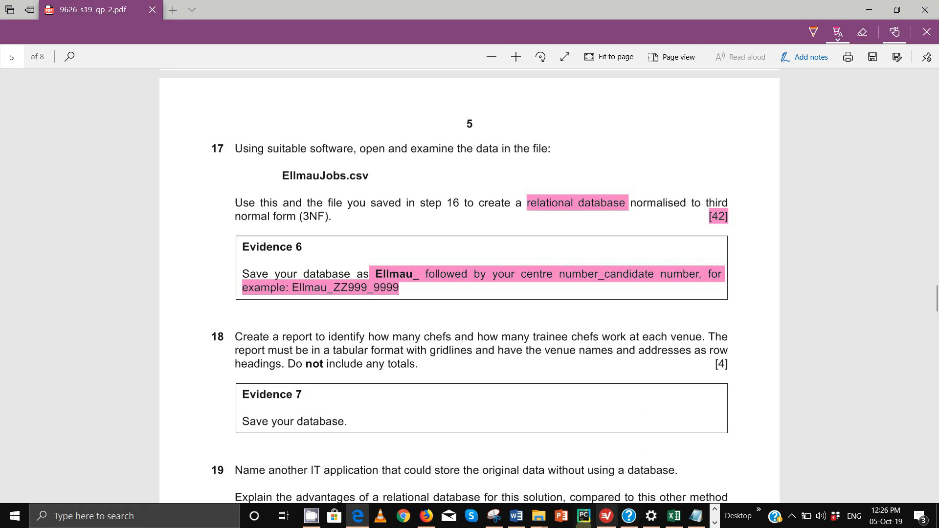
mouse_move(674, 516)
click(680, 473)
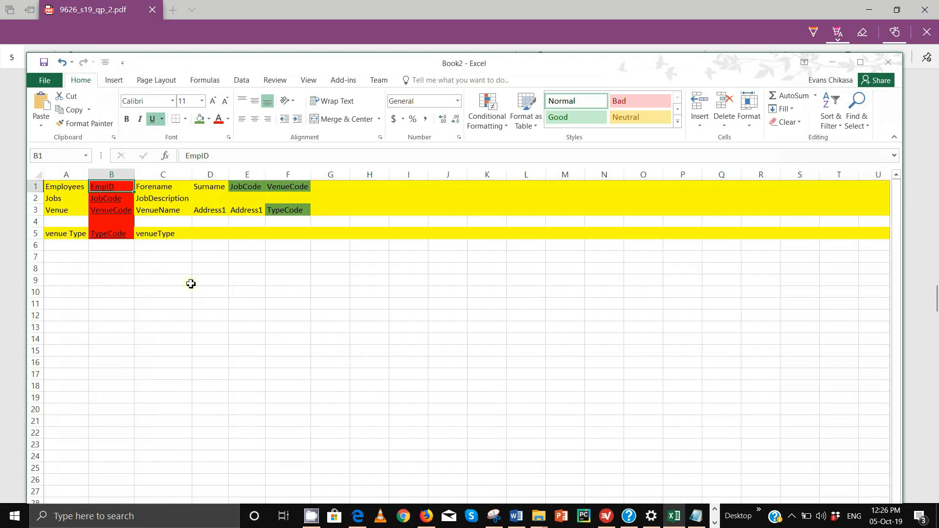
click(715, 522)
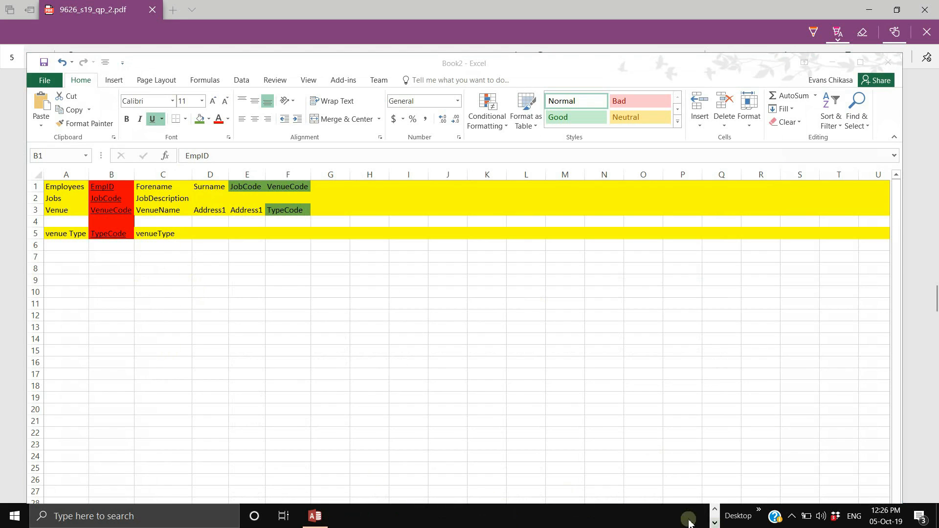
click(317, 515)
- Open the Employees and VenueType tables in Design view
double_click(47, 142)
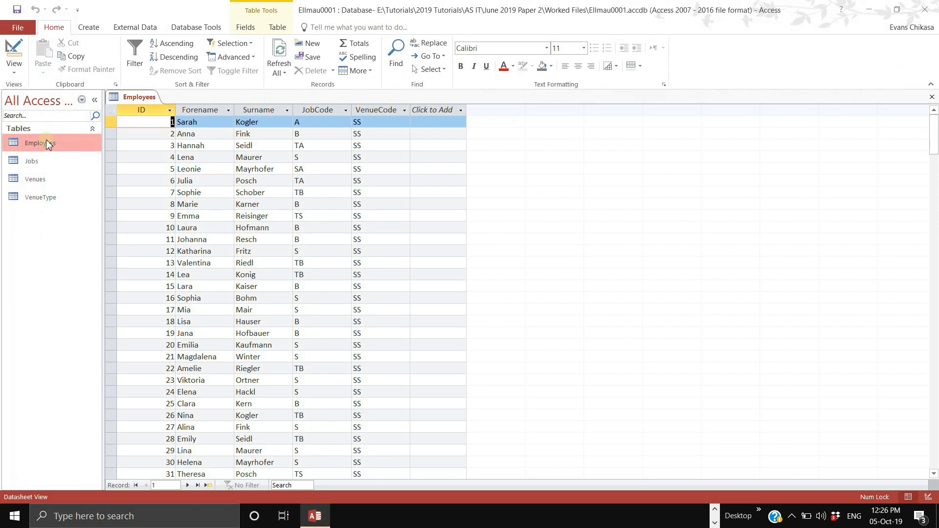
right_click(47, 143)
click(92, 166)
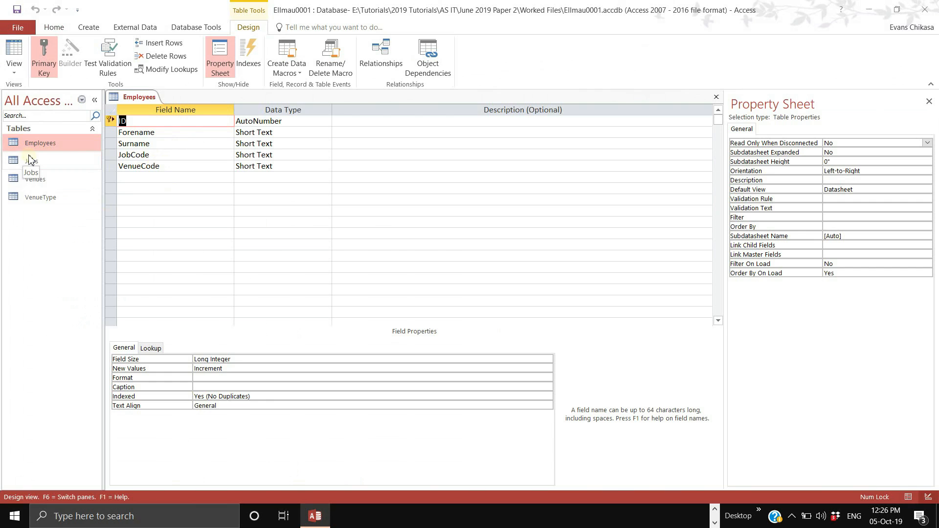
right_click(32, 197)
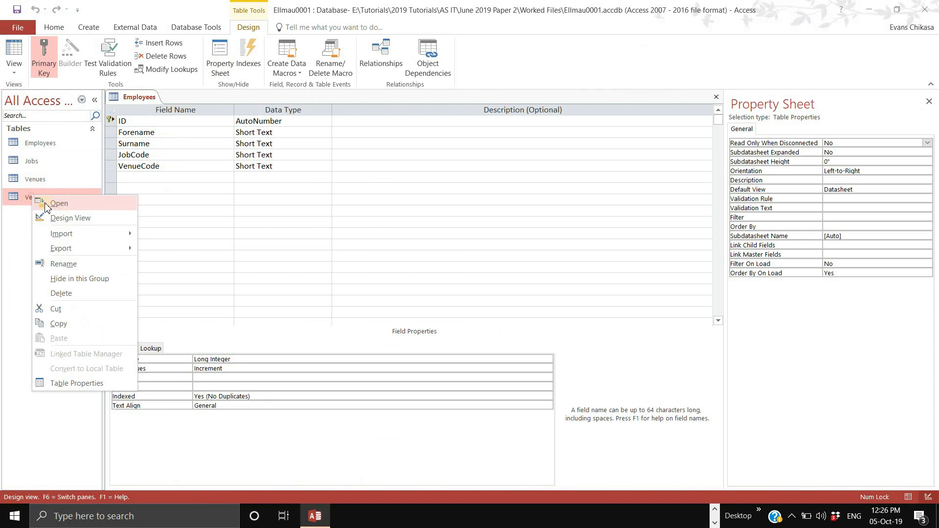
click(61, 217)
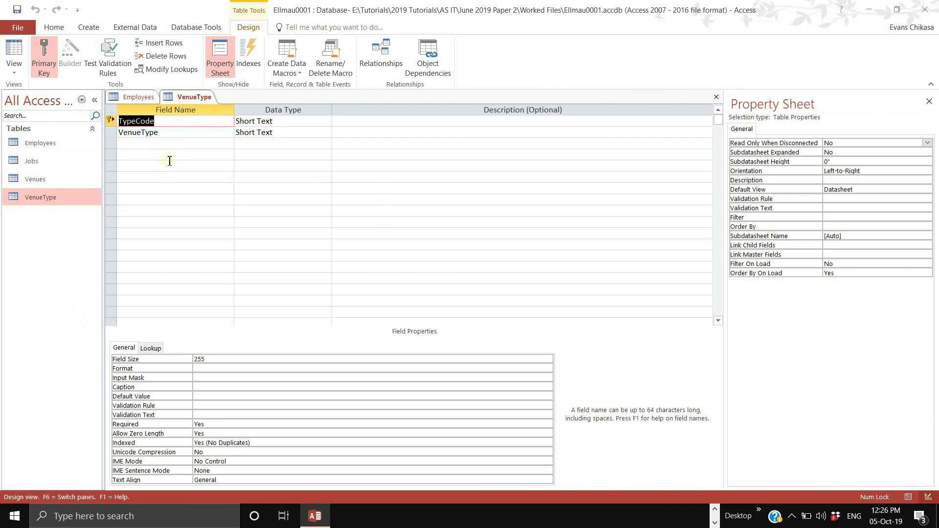
- Open the Venues and Jobs tables in Design view, then go back to Employees design
right_click(64, 185)
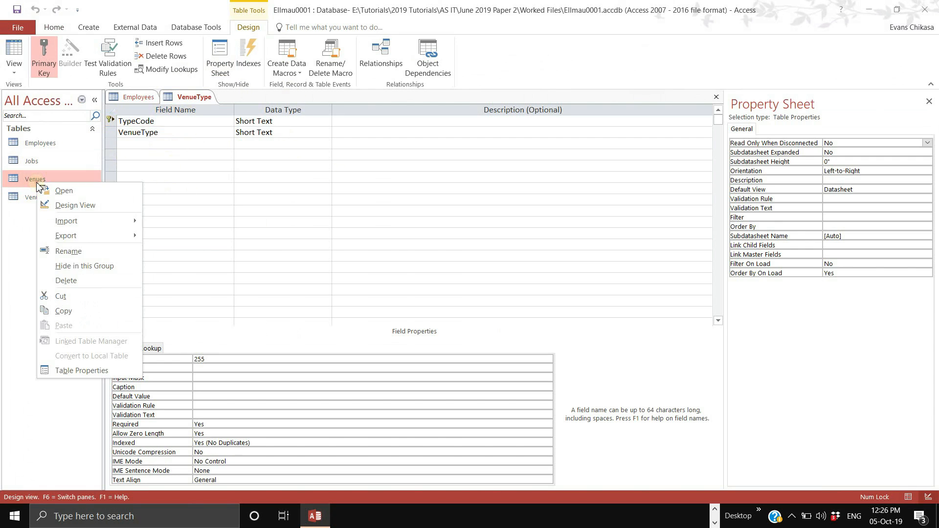
click(71, 206)
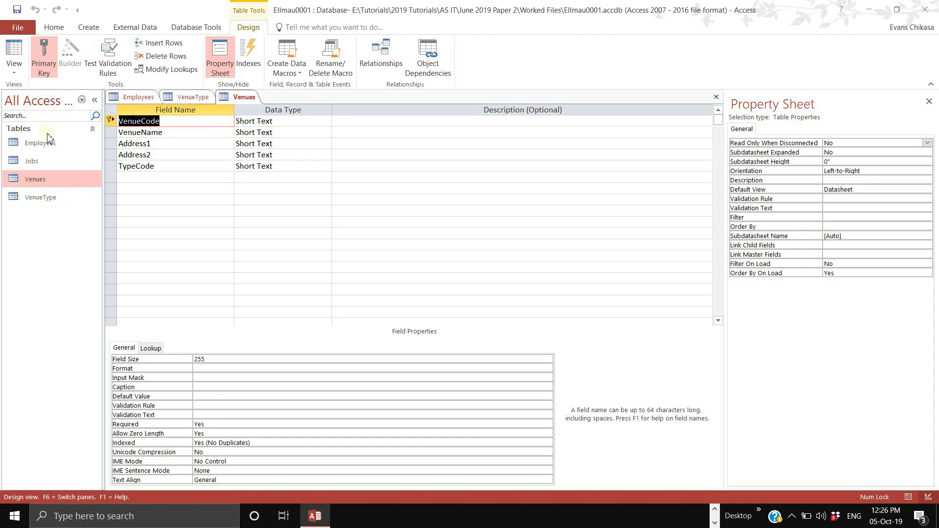
right_click(37, 163)
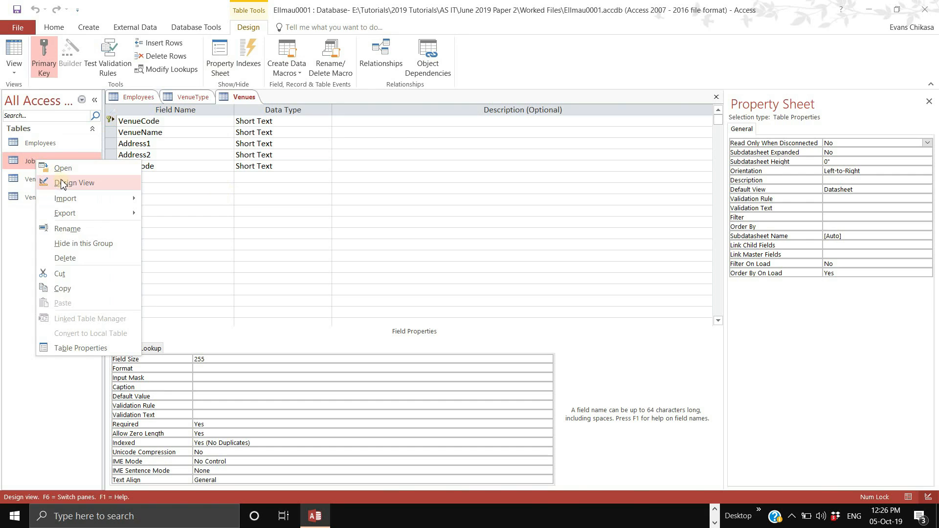
click(66, 183)
right_click(40, 150)
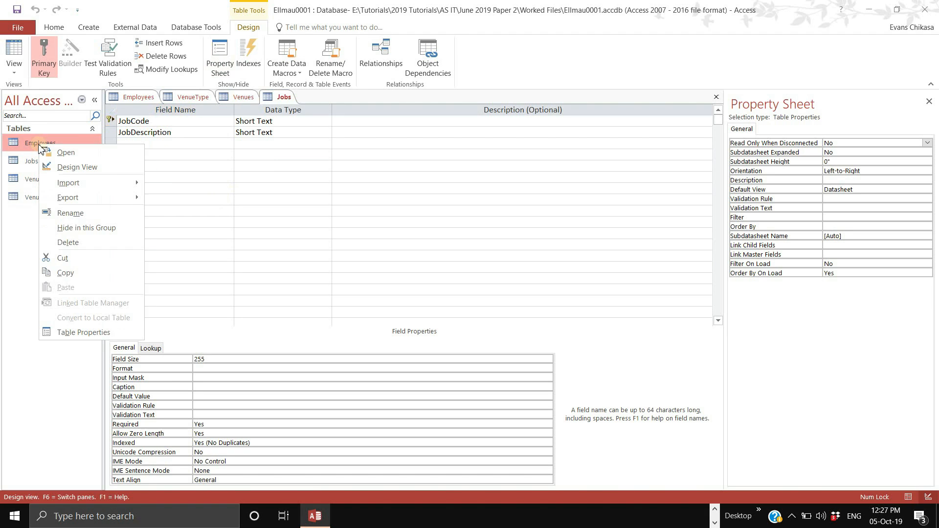
click(66, 168)
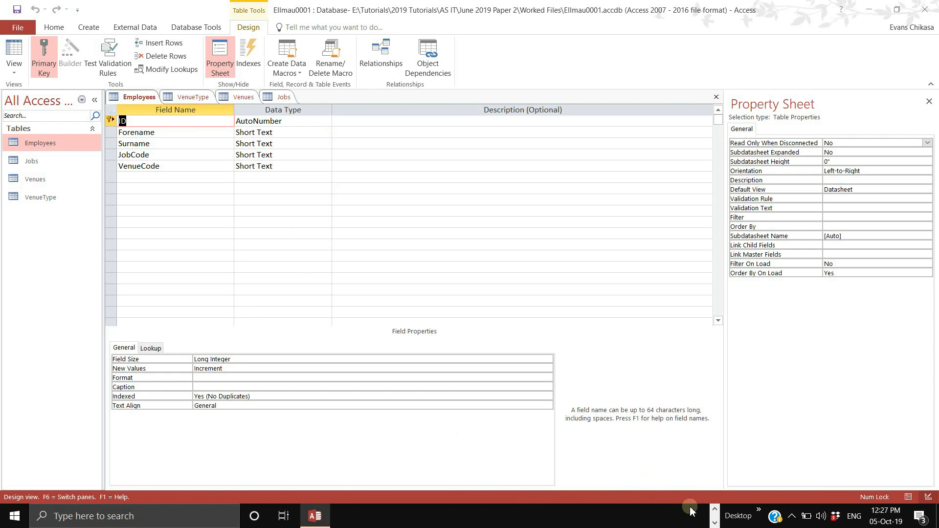
click(715, 510)
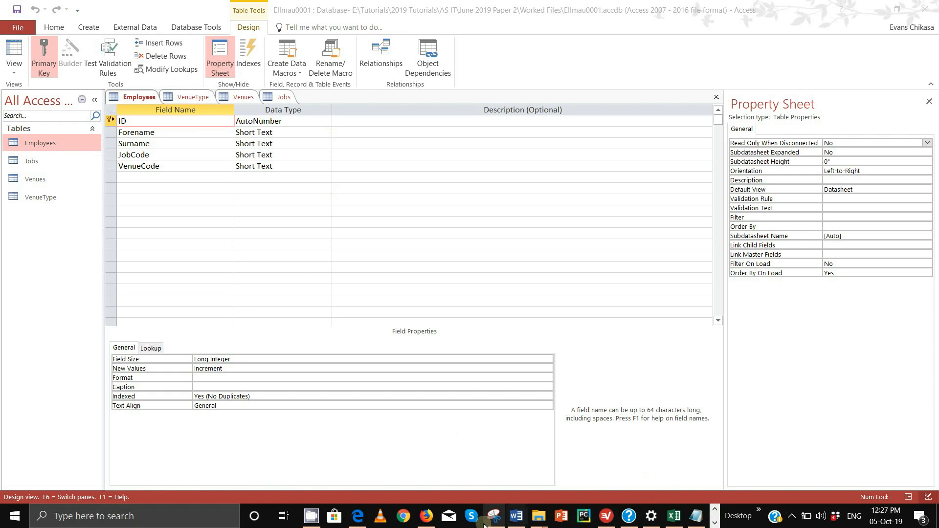
- Review the Evidence0001 relationship snips, including VenueType–Venues, then return to the exam PDF at questions 17–19
click(517, 516)
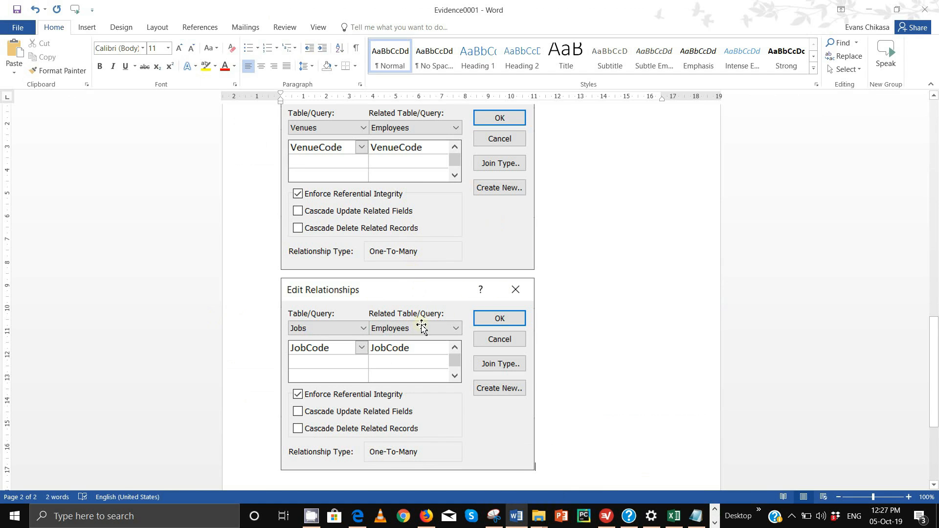
scroll(419, 186, up, 1)
scroll(419, 185, up, 15)
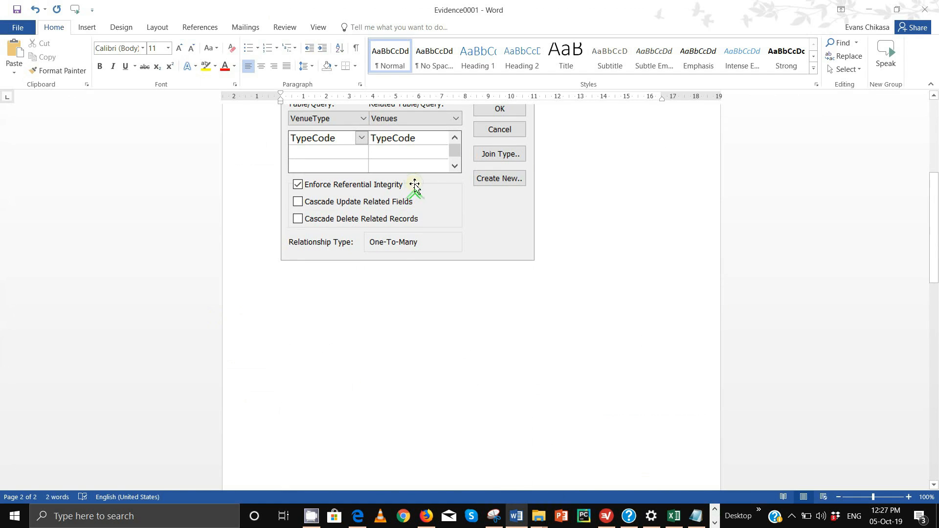
click(414, 184)
scroll(435, 250, down, 10)
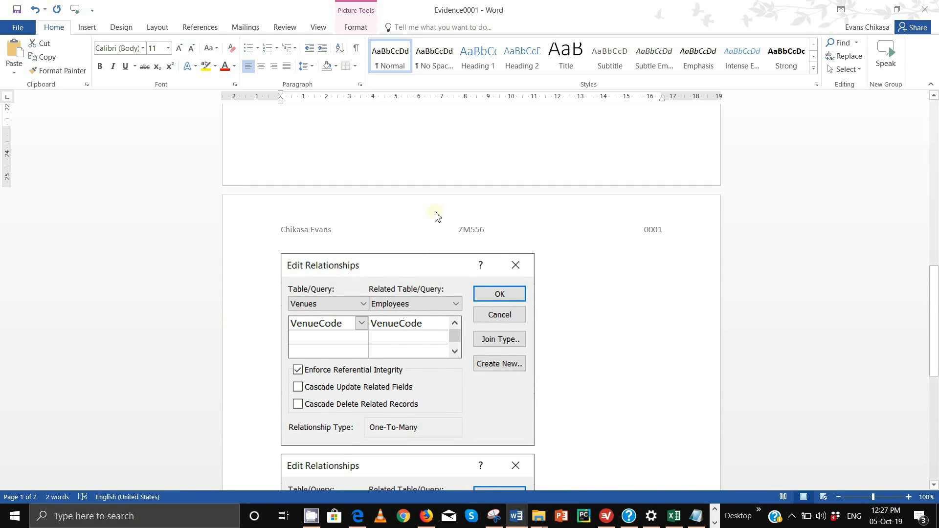
click(359, 517)
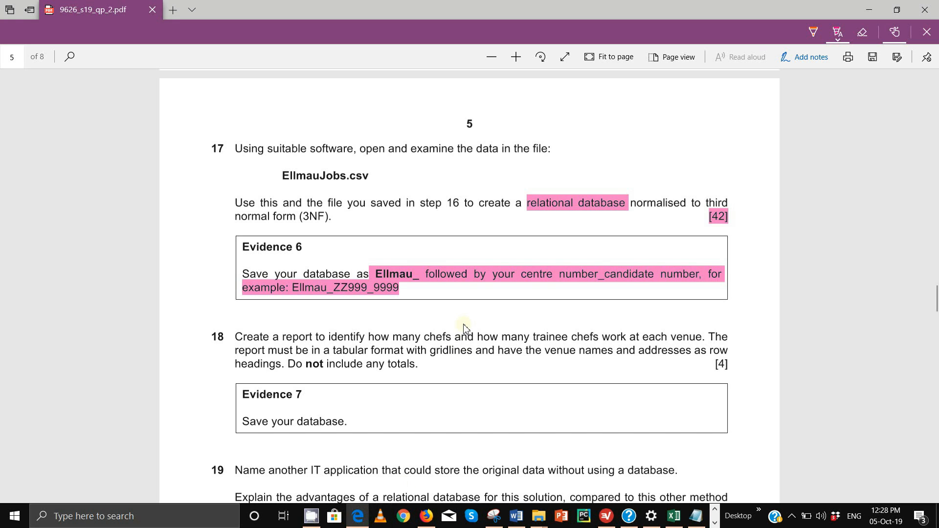